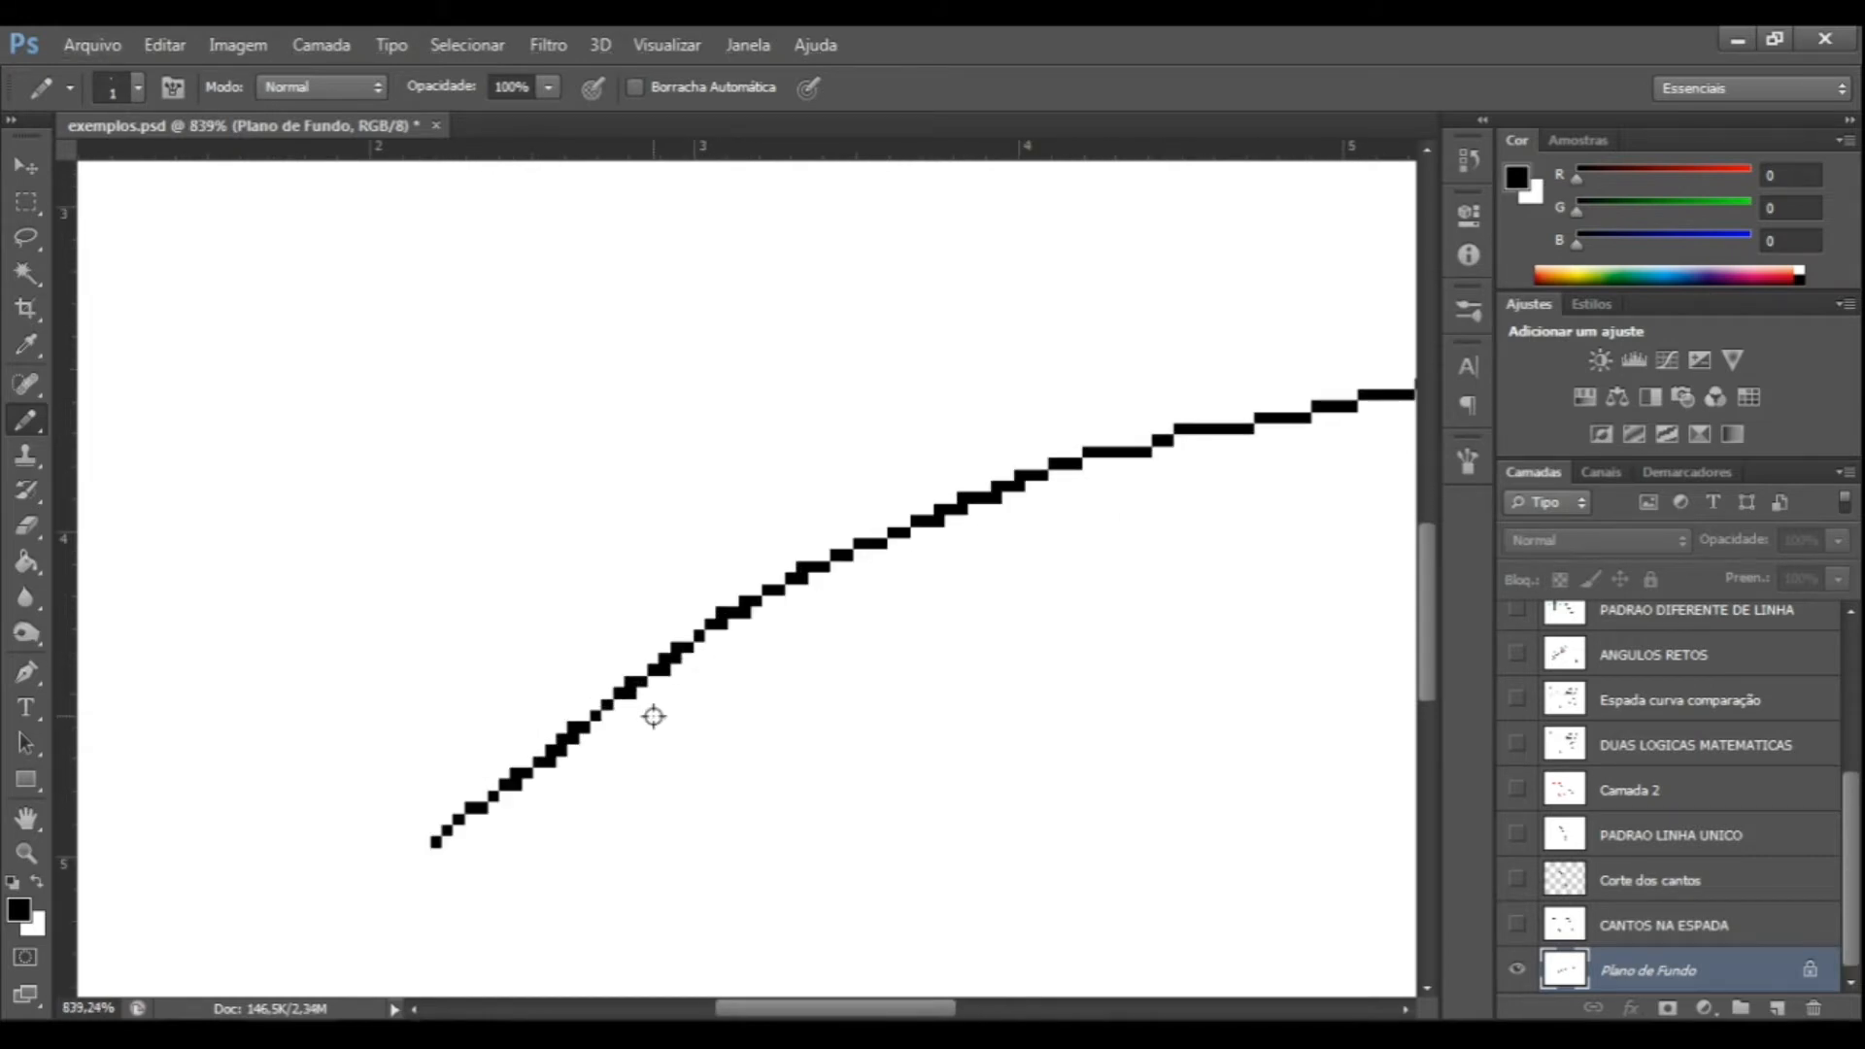
# Draw a straight one-pixel black line beneath the left part of the curve on the Plano de Fundo layer.
pyautogui.scroll(5, 650, 716)
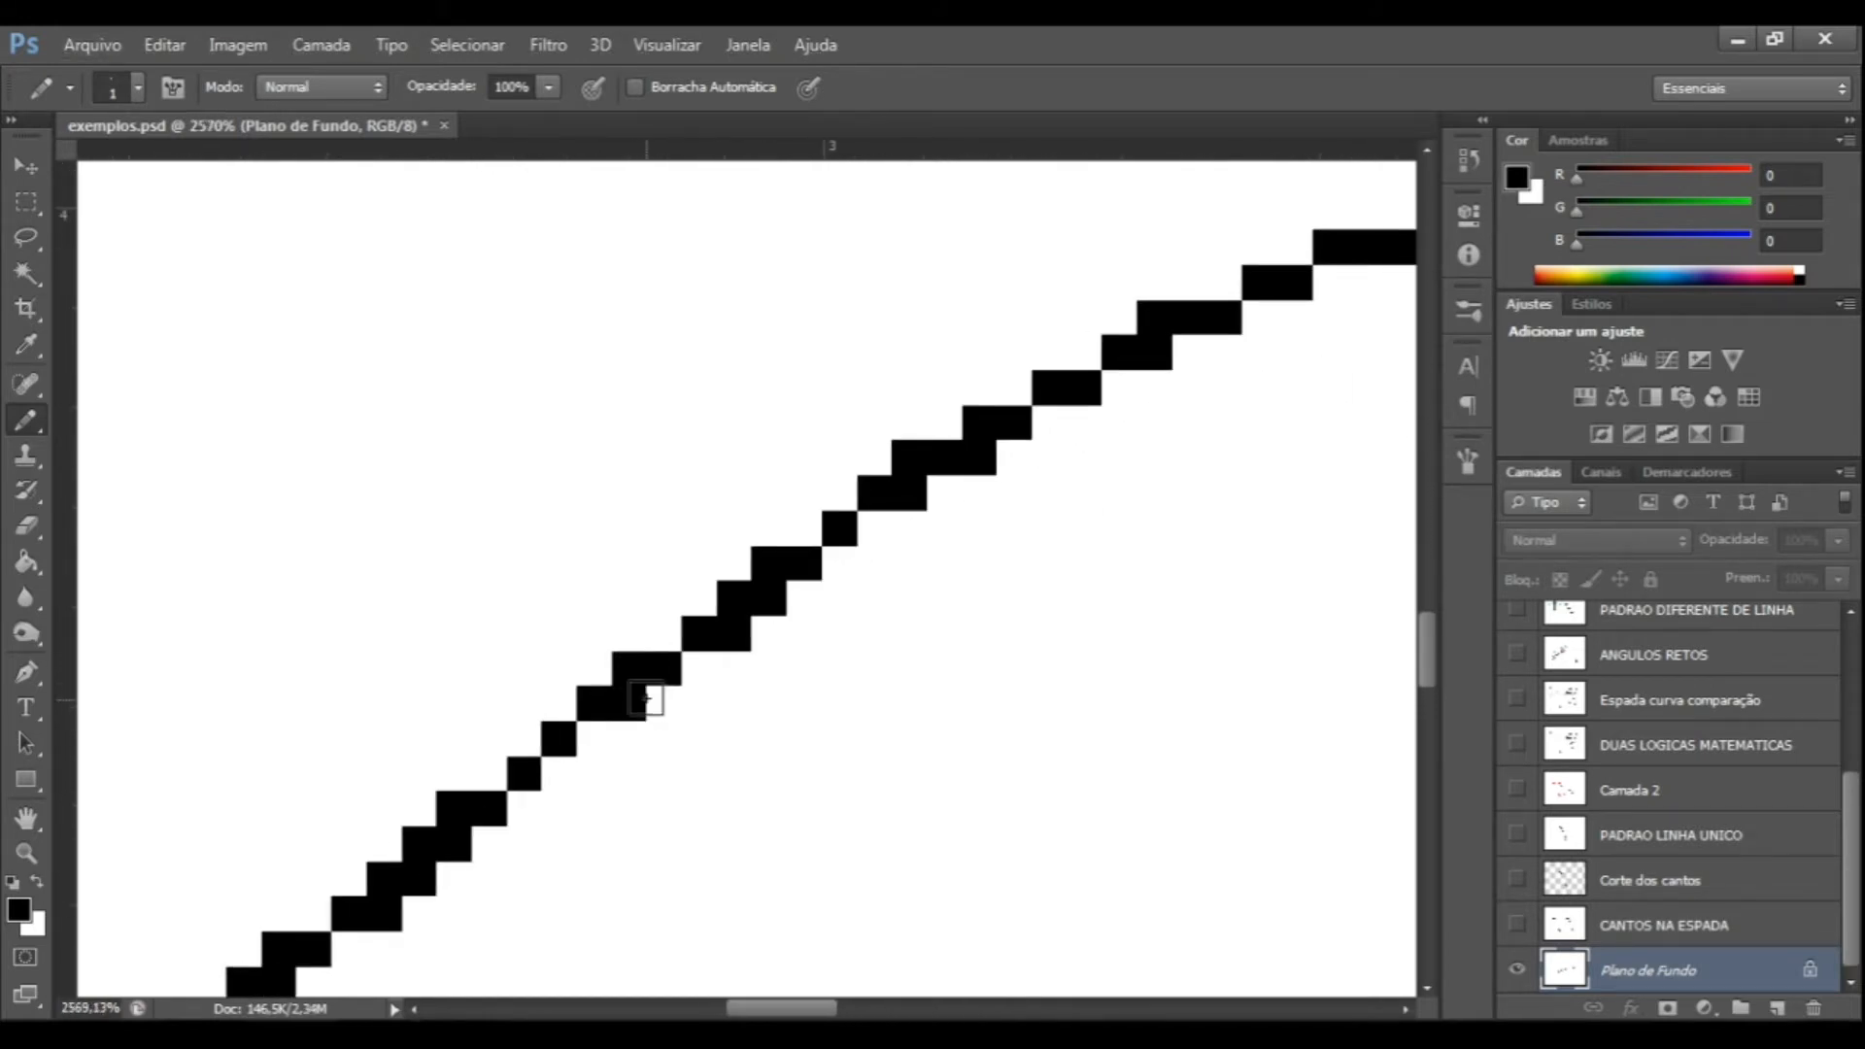
pyautogui.scroll(-3, 728, 638)
pyautogui.scroll(-6, 739, 625)
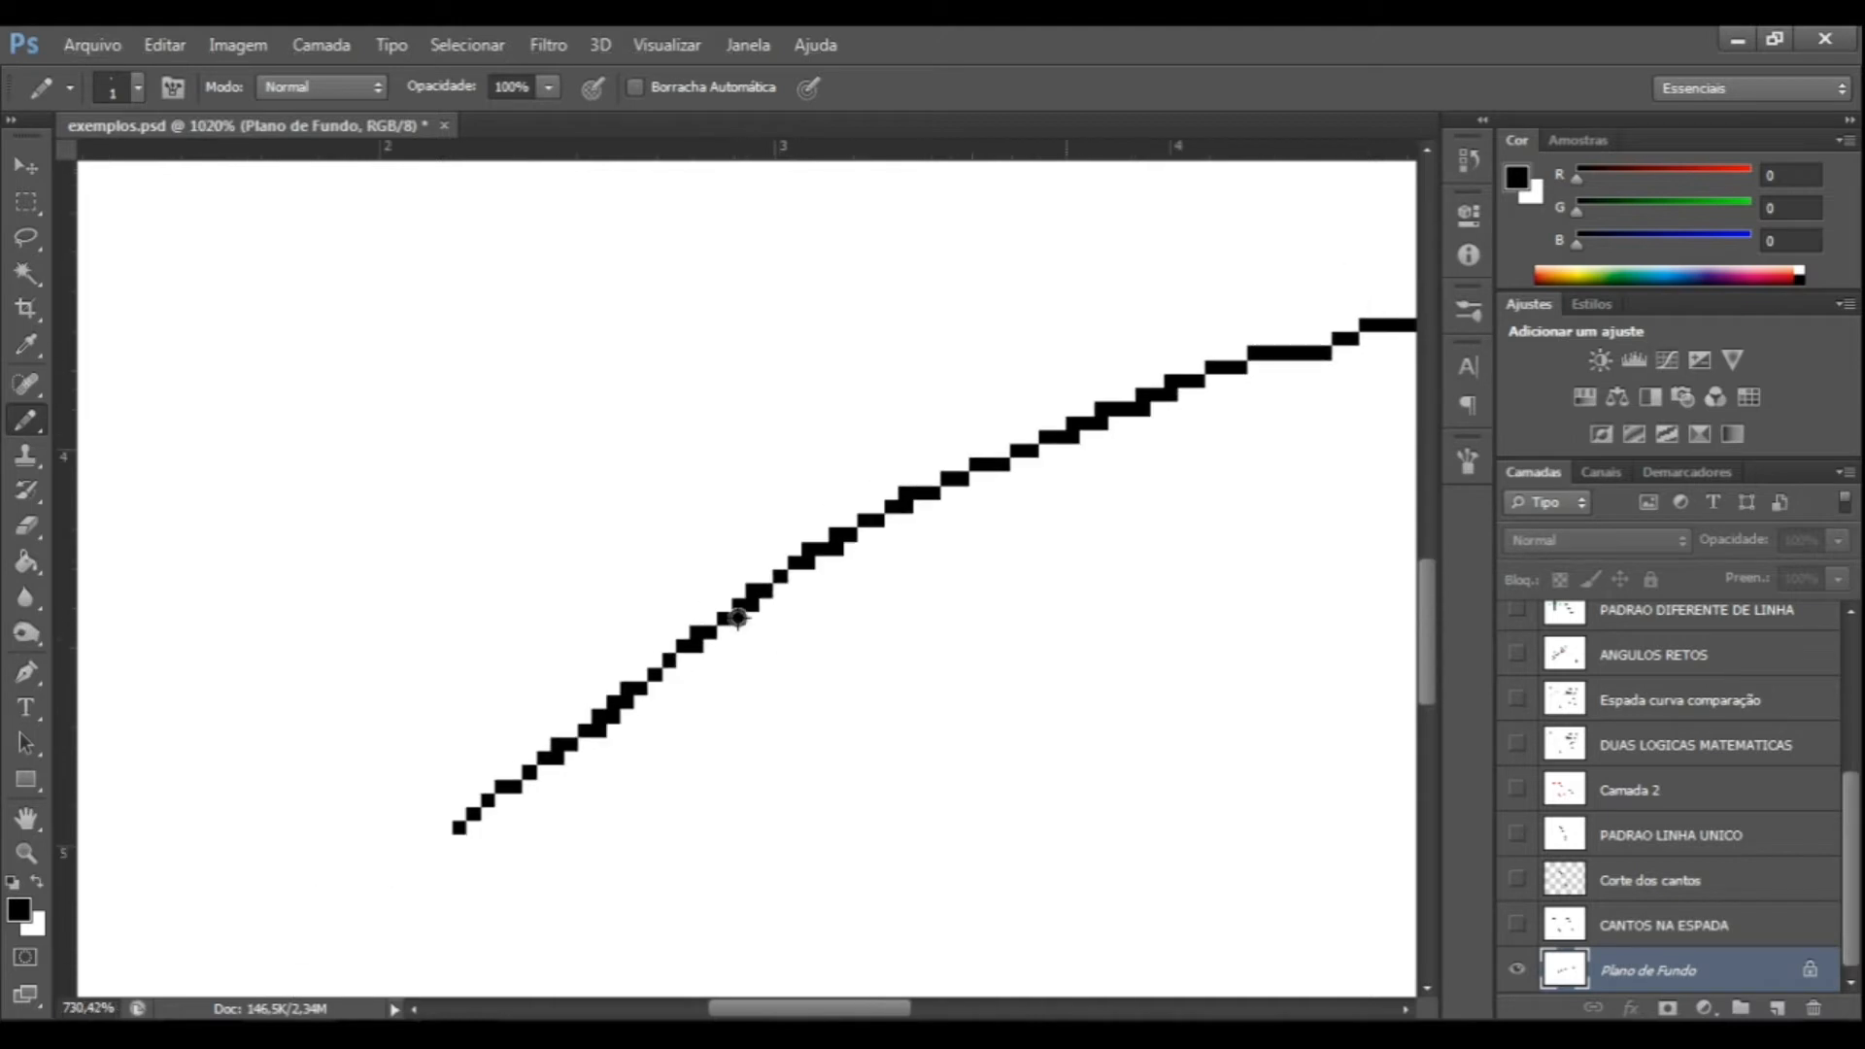
pyautogui.scroll(1, 745, 610)
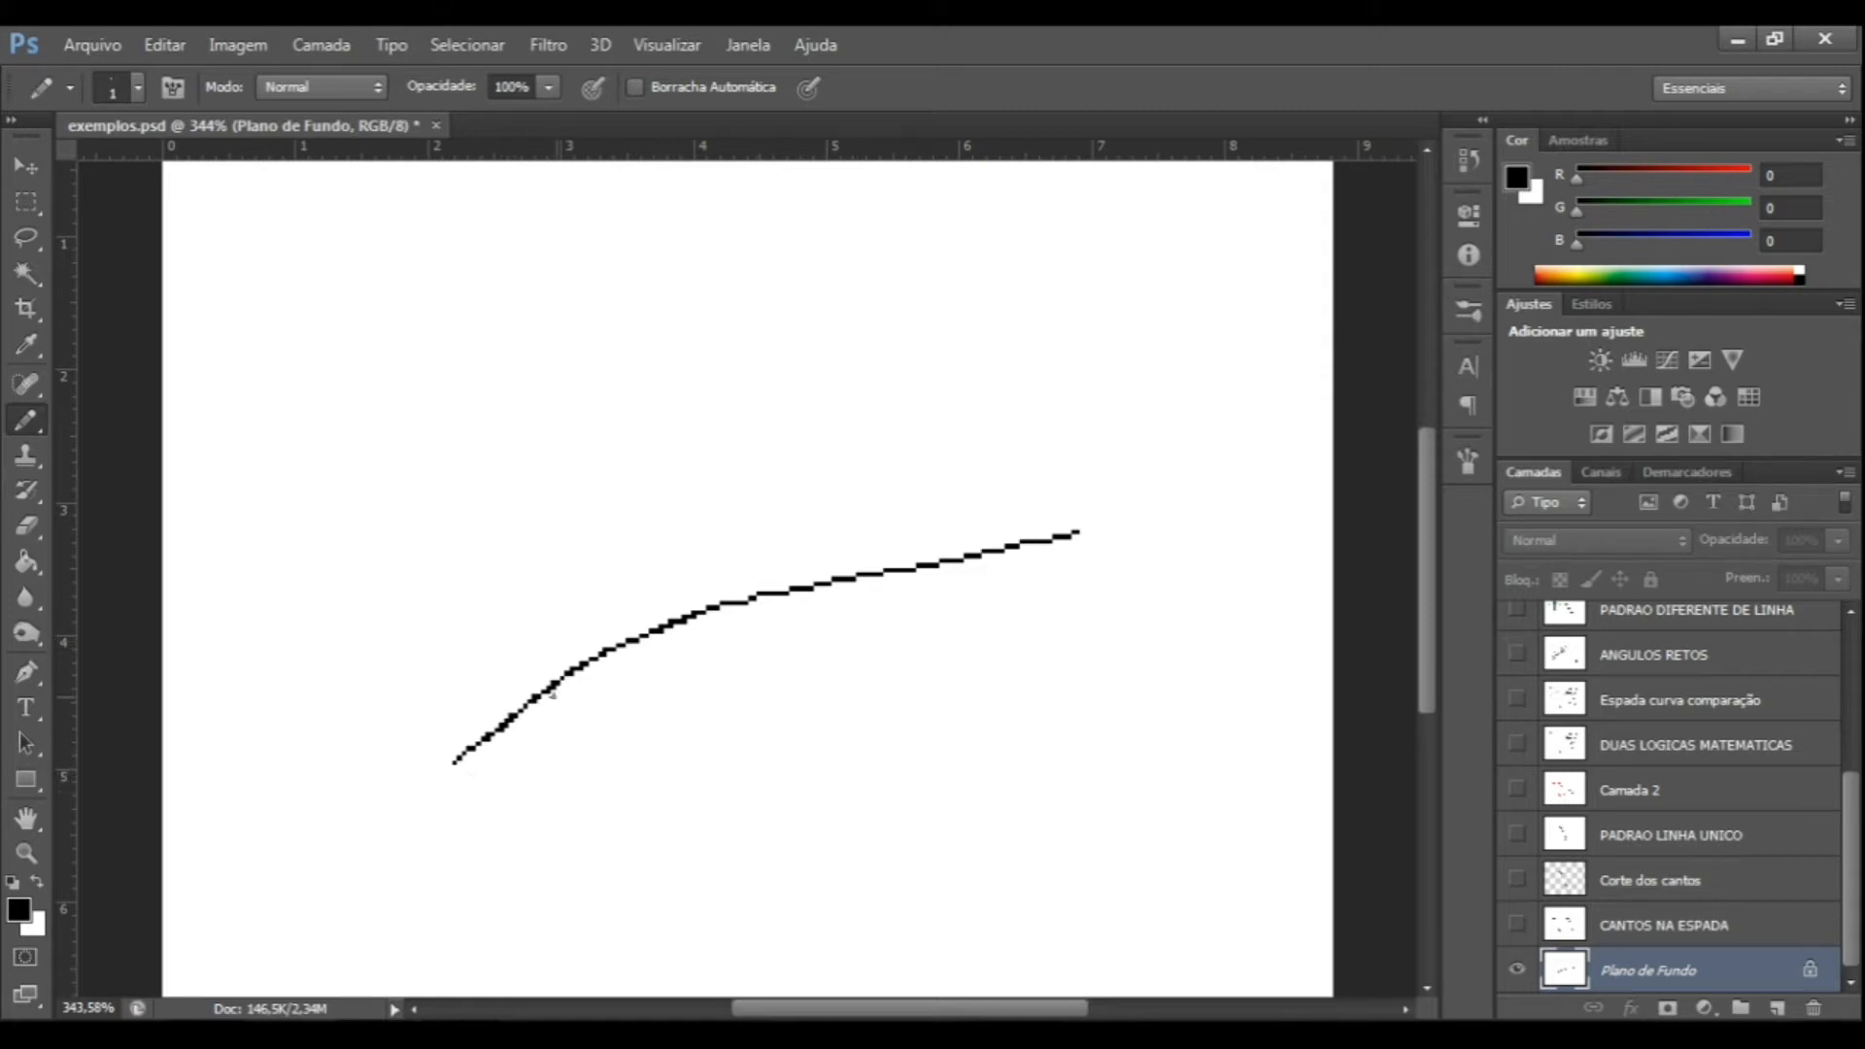
pyautogui.click(496, 809)
pyautogui.keyDown('shift'); pyautogui.click(729, 682); pyautogui.keyUp('shift')
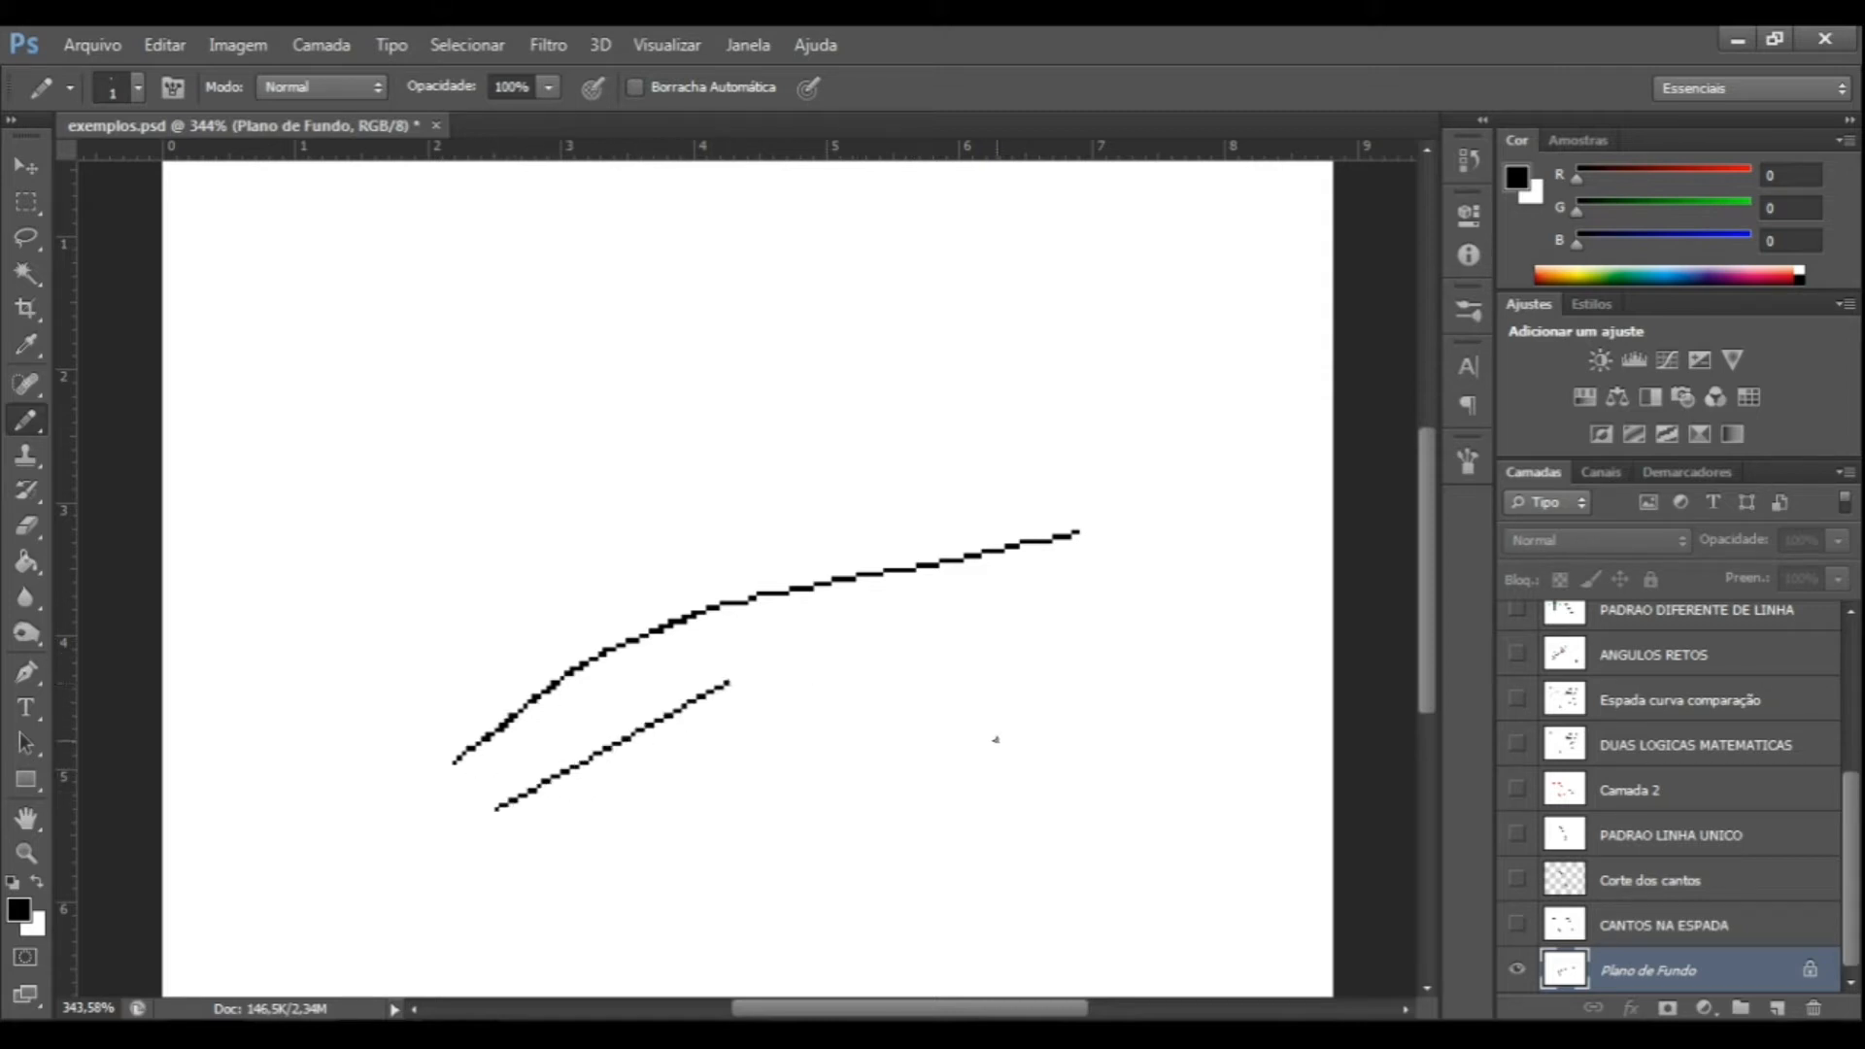
pyautogui.scroll(-2, 874, 674)
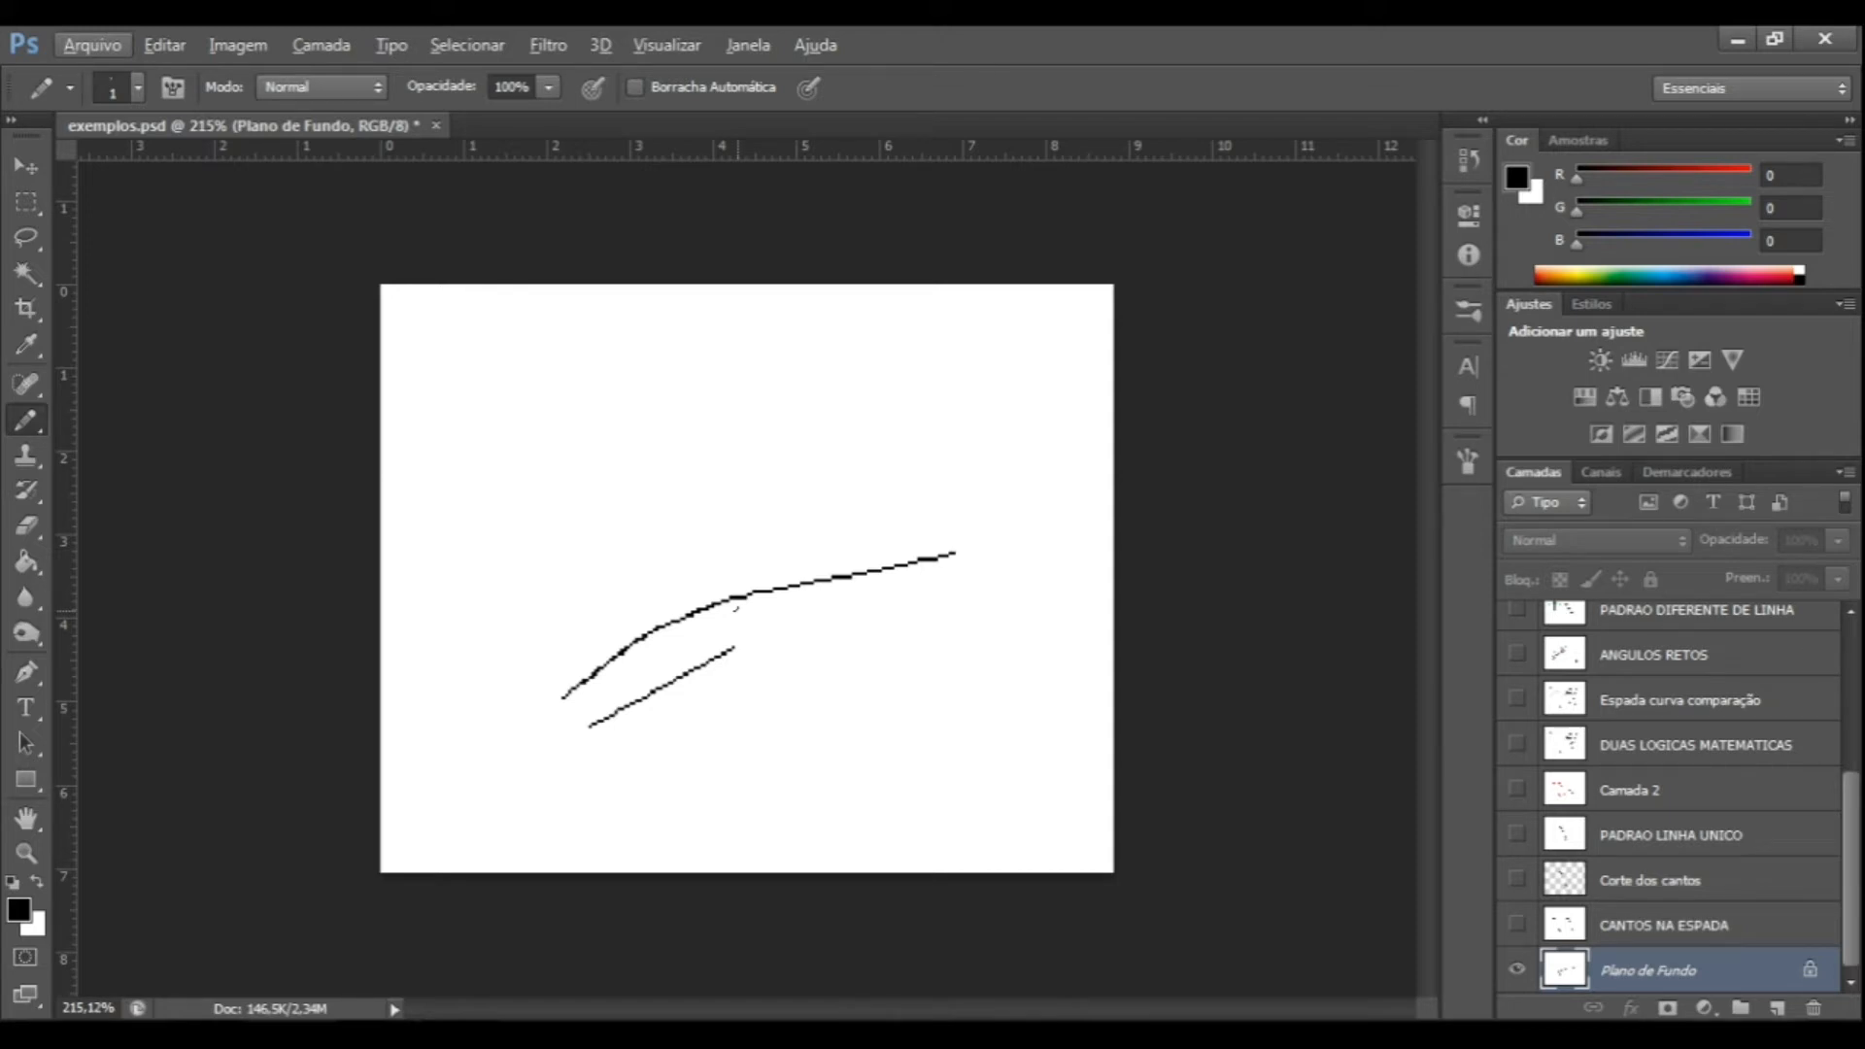
# Show the CANTOS NA ESPADA and Corte dos cantos layers and compare the outlines of the three swords.
pyautogui.scroll(1, 735, 607)
pyautogui.click(1516, 924)
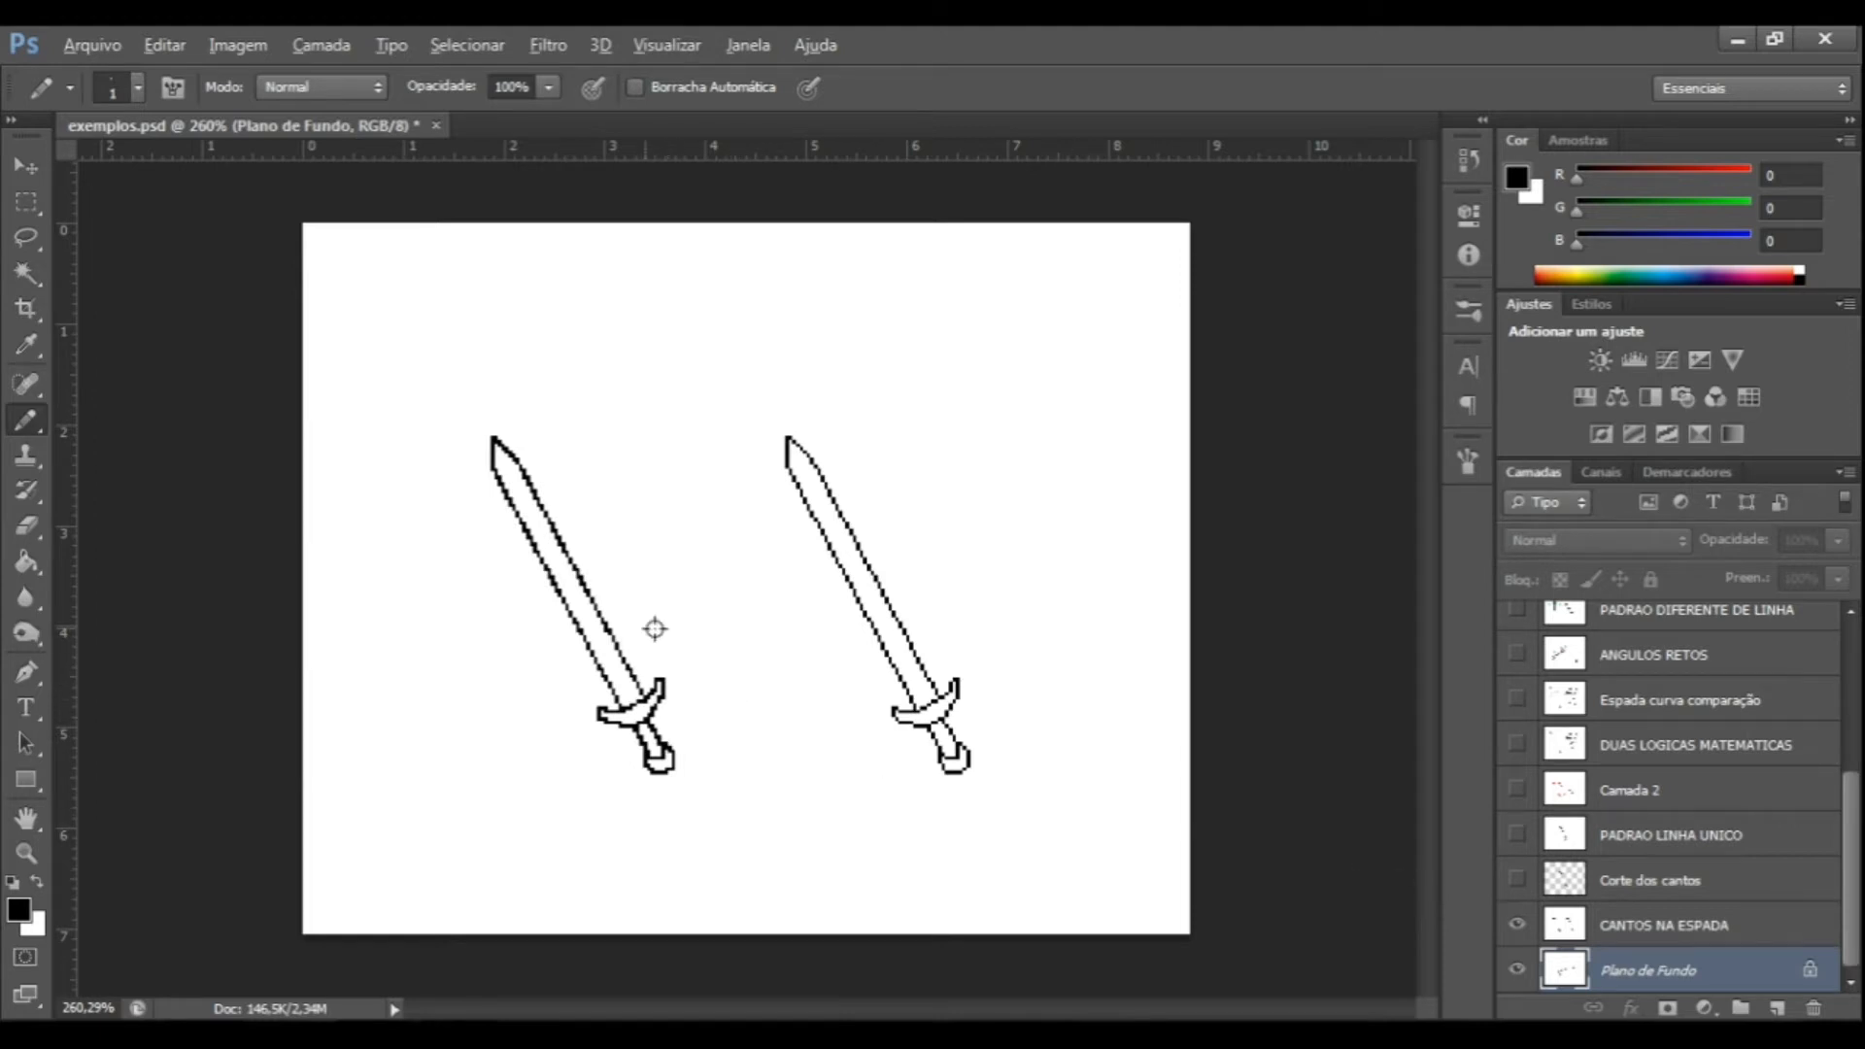
pyautogui.scroll(2, 719, 641)
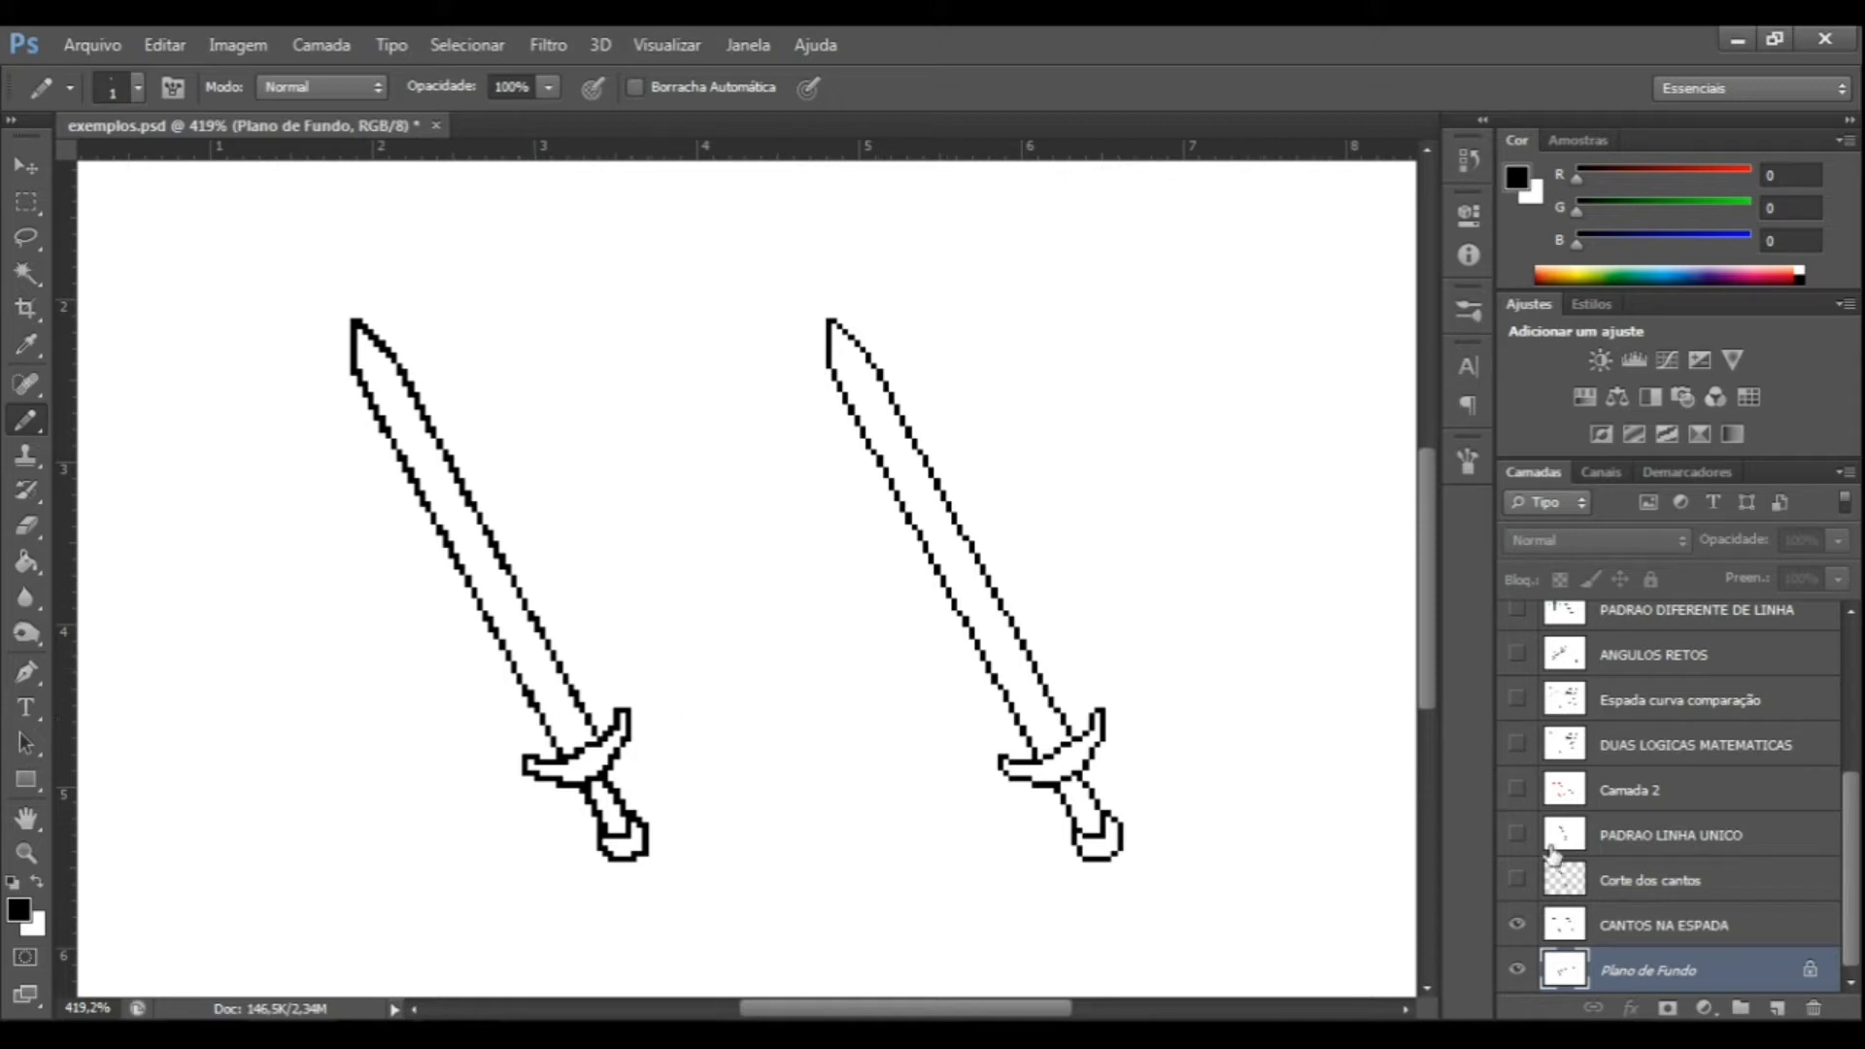
pyautogui.click(1517, 880)
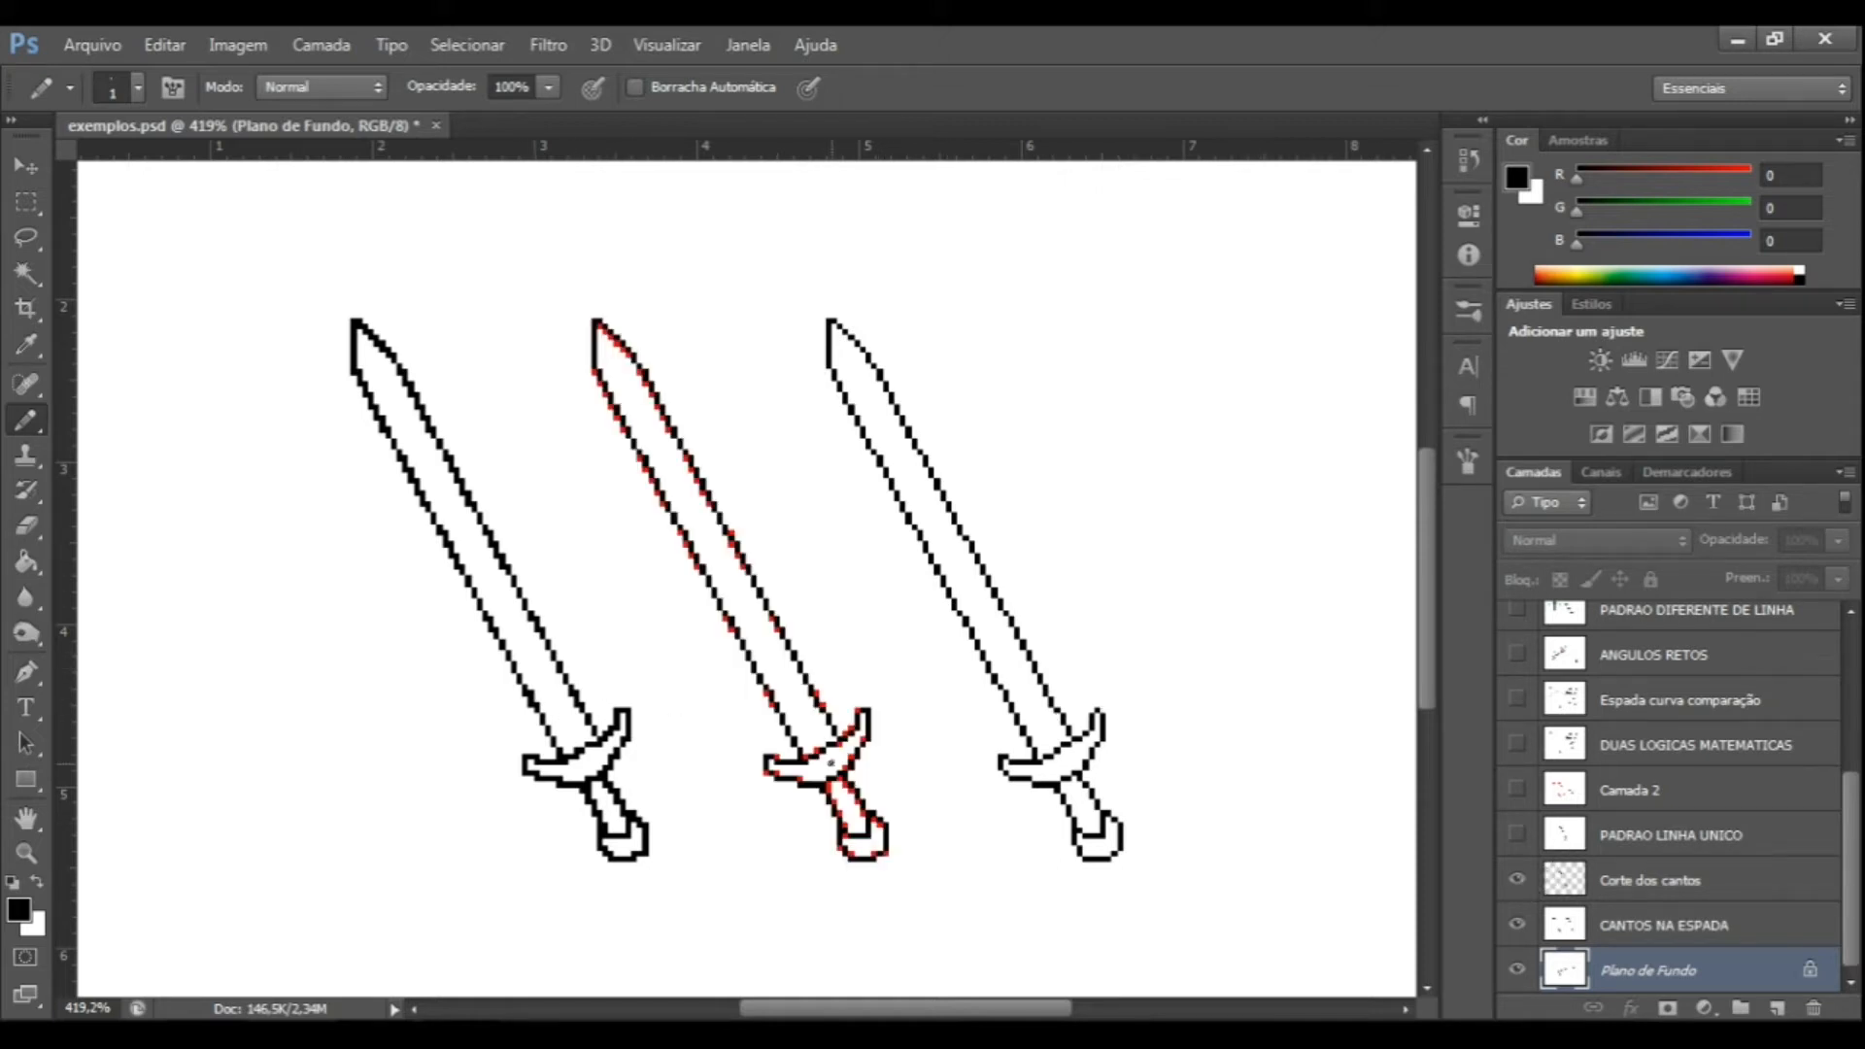
pyautogui.scroll(3, 821, 777)
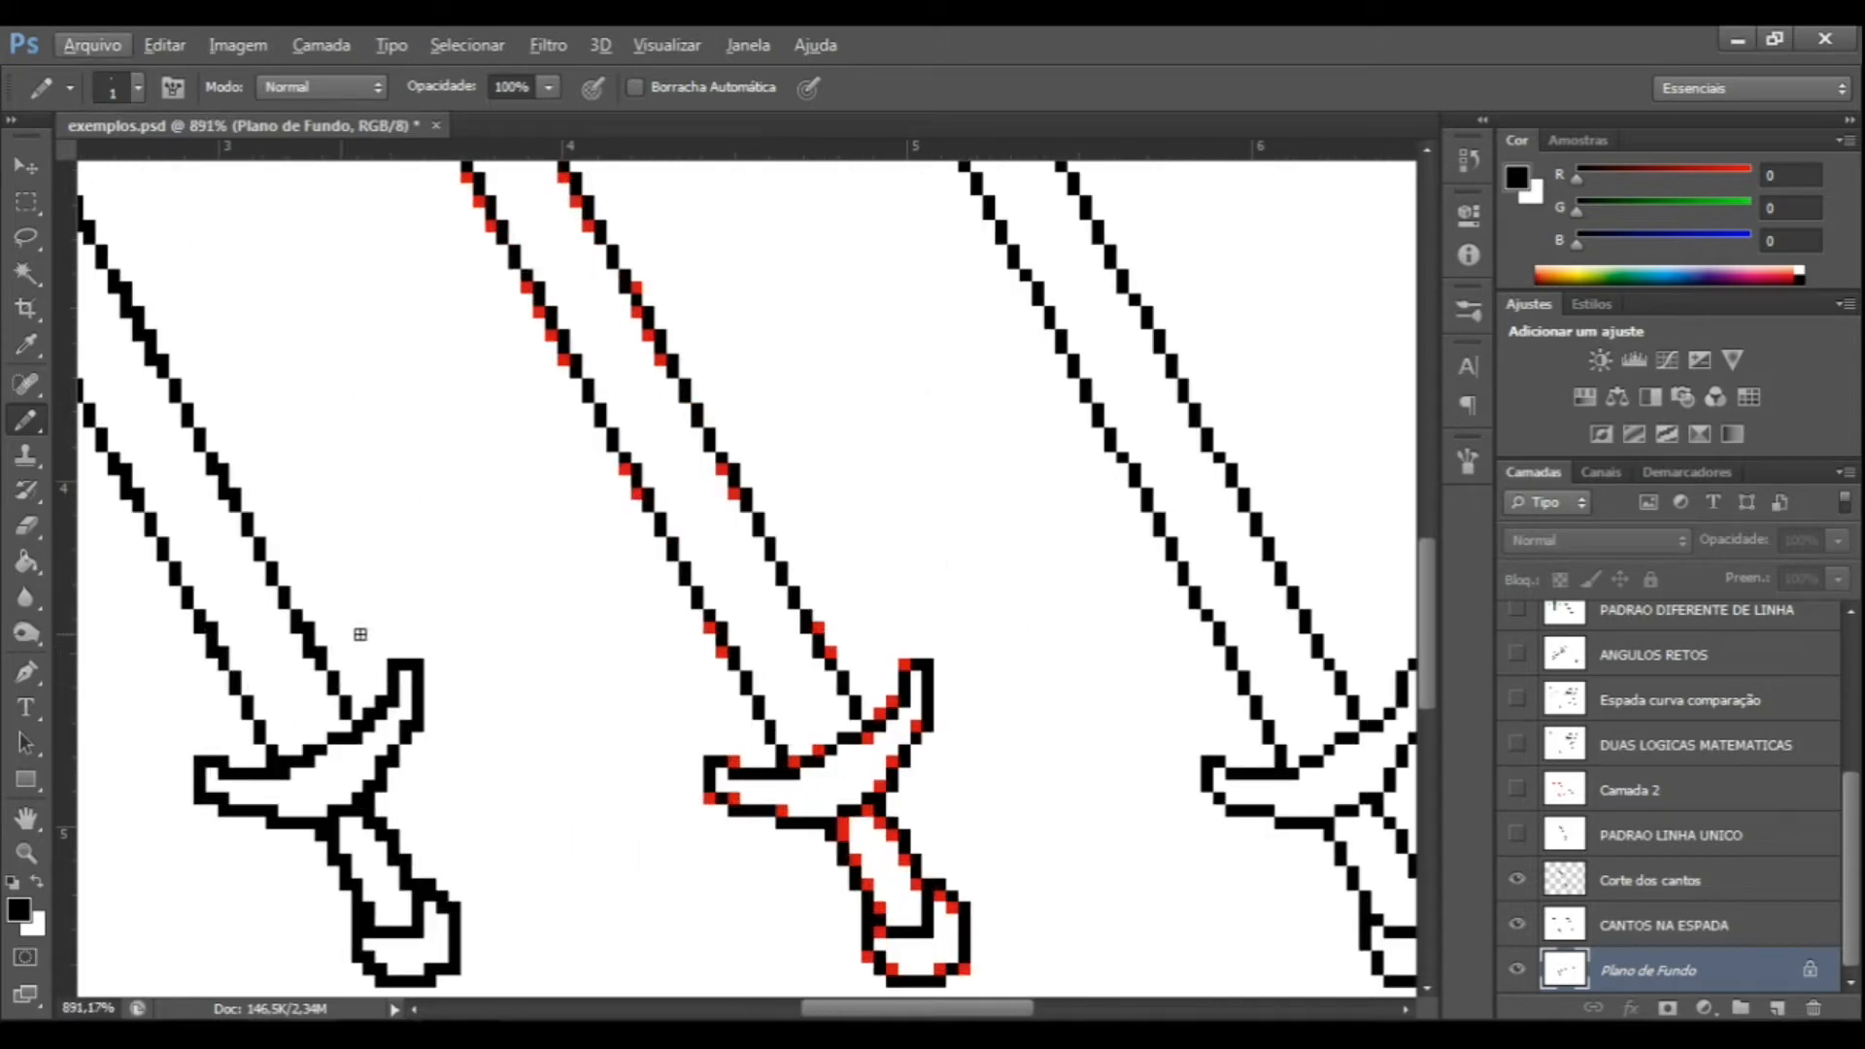
pyautogui.scroll(-3, 1127, 604)
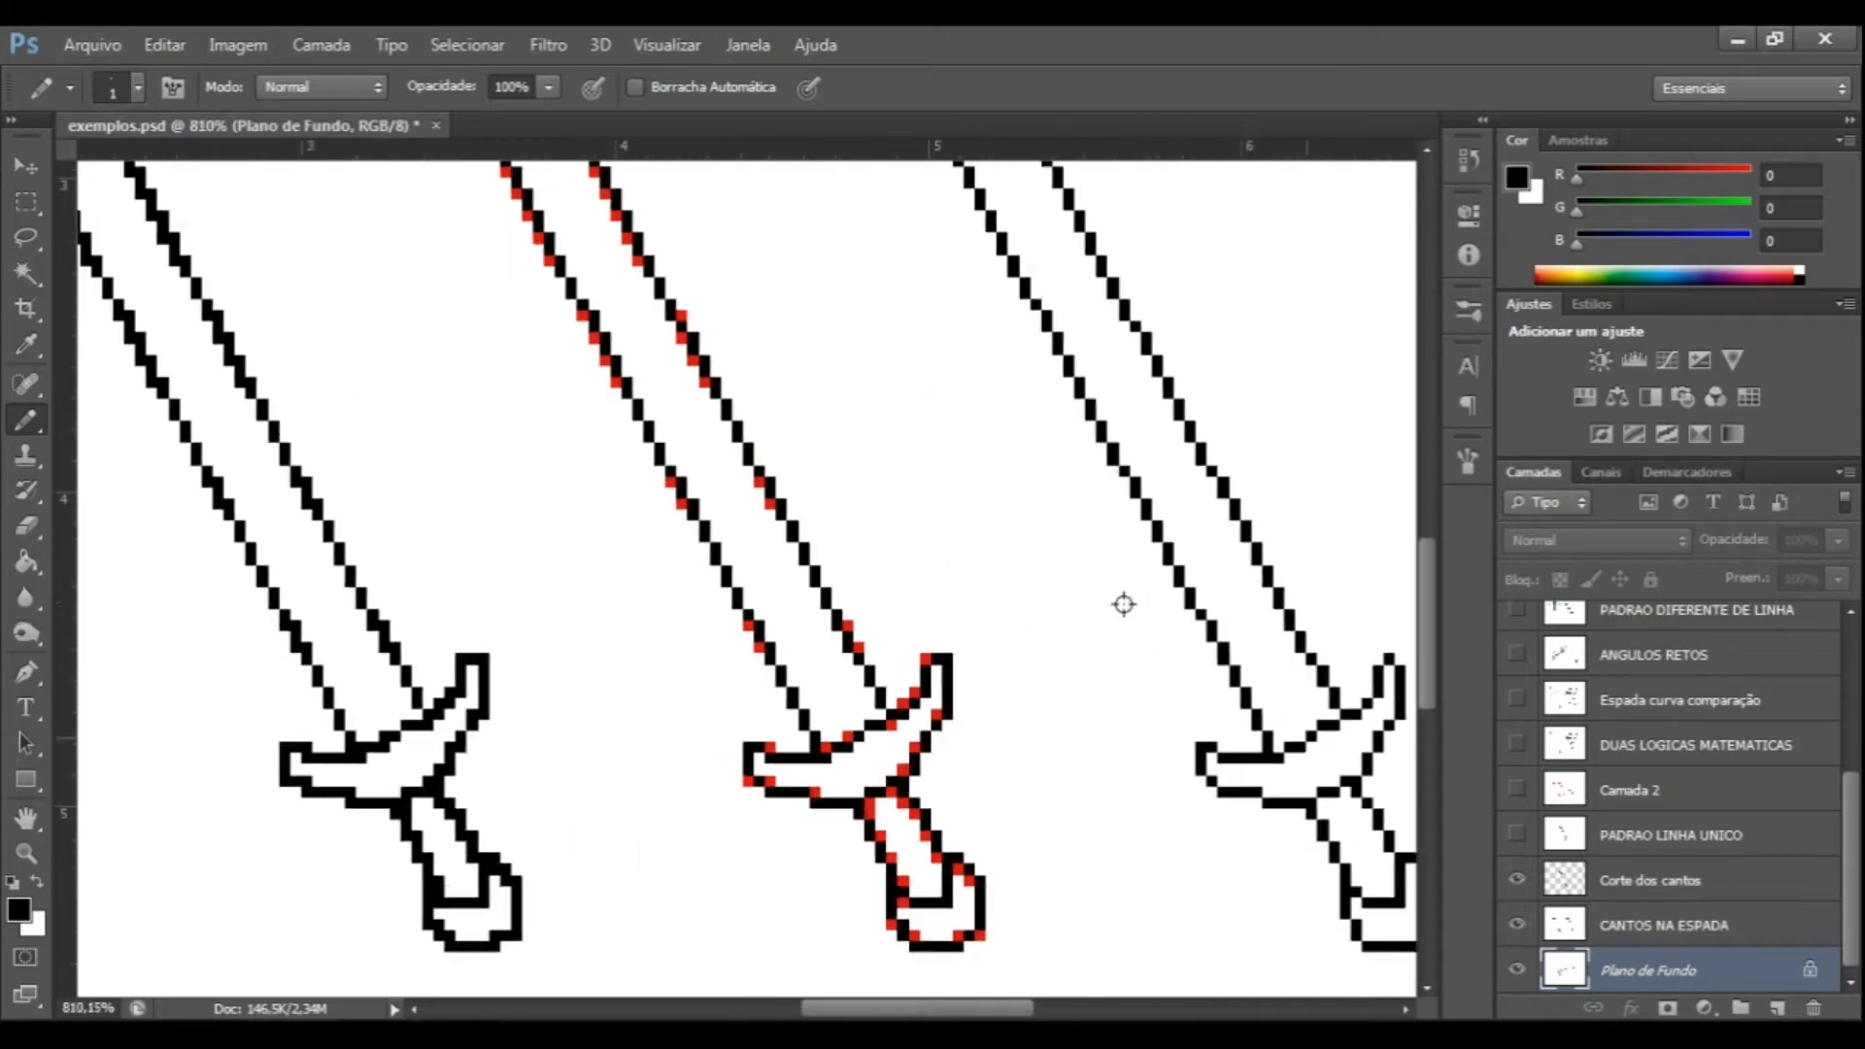
pyautogui.scroll(3, 1012, 596)
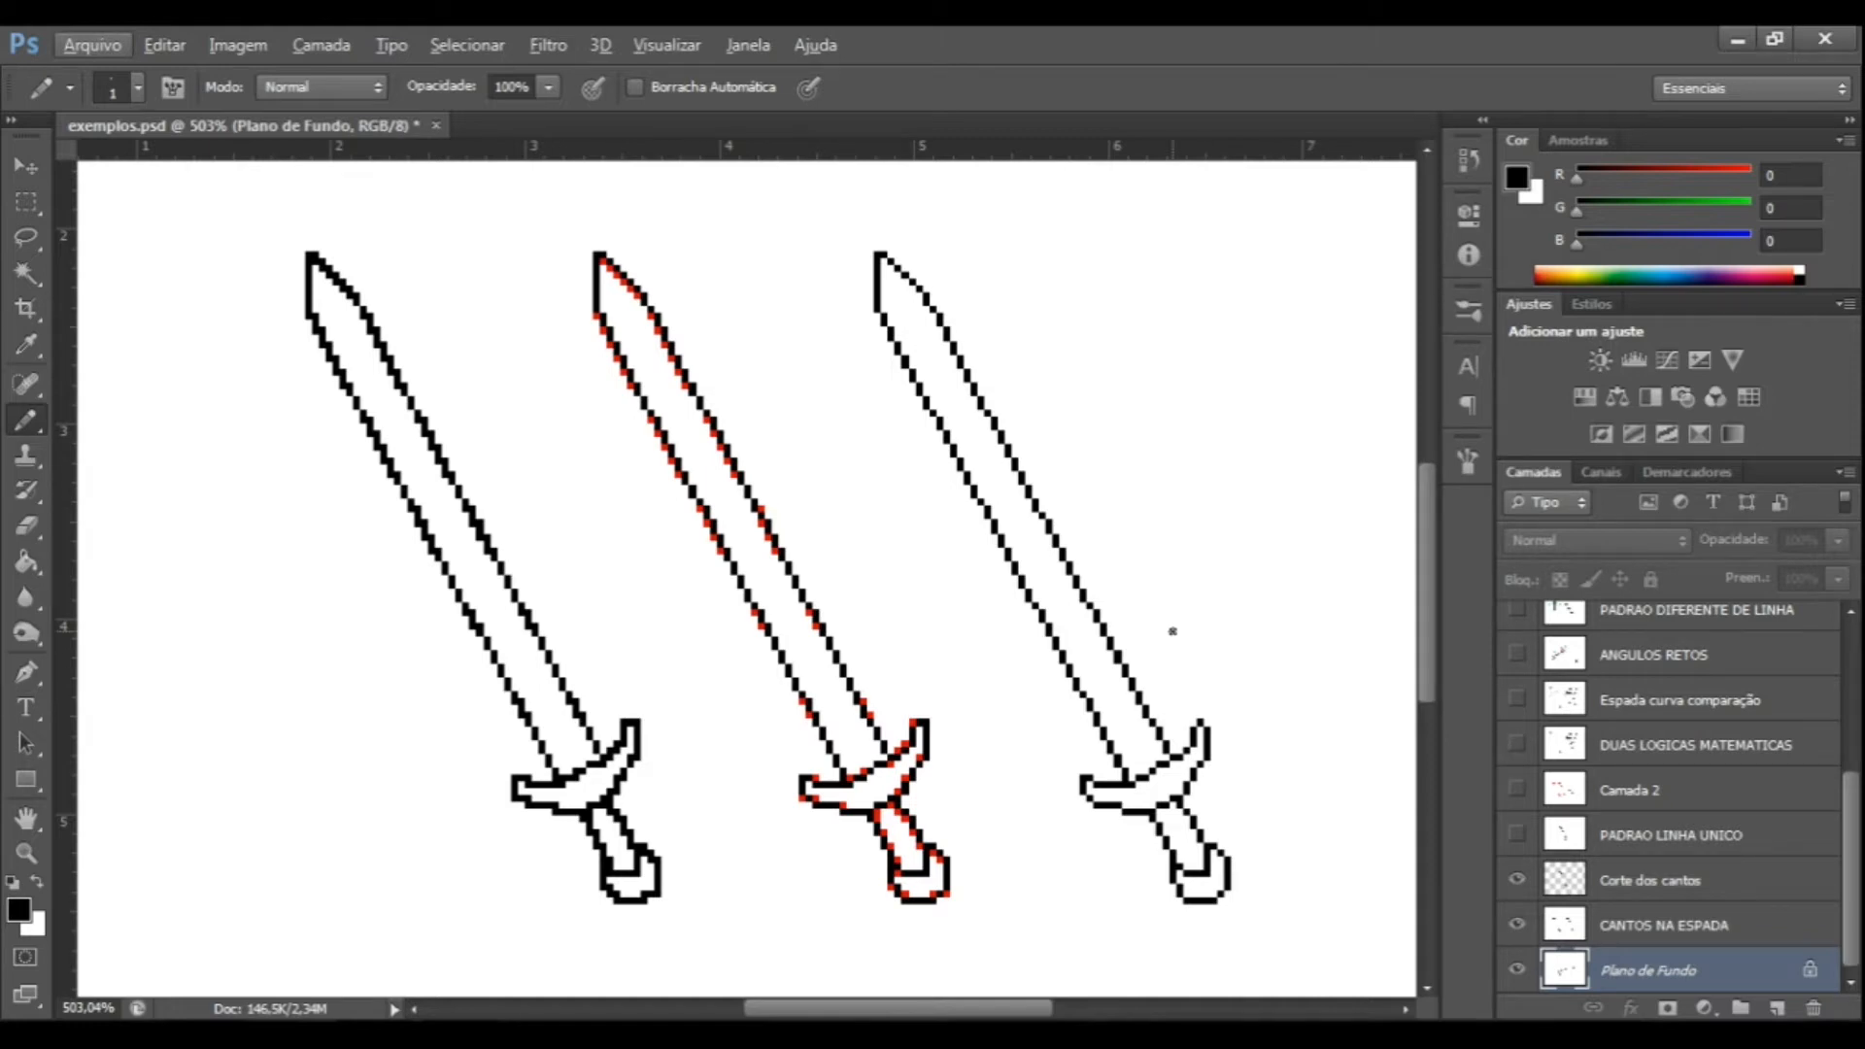
# Show the PADRAO LINHA UNICO, Camada 2 and DUAS LOGICAS MATEMATICAS layers one after another.
pyautogui.click(1516, 834)
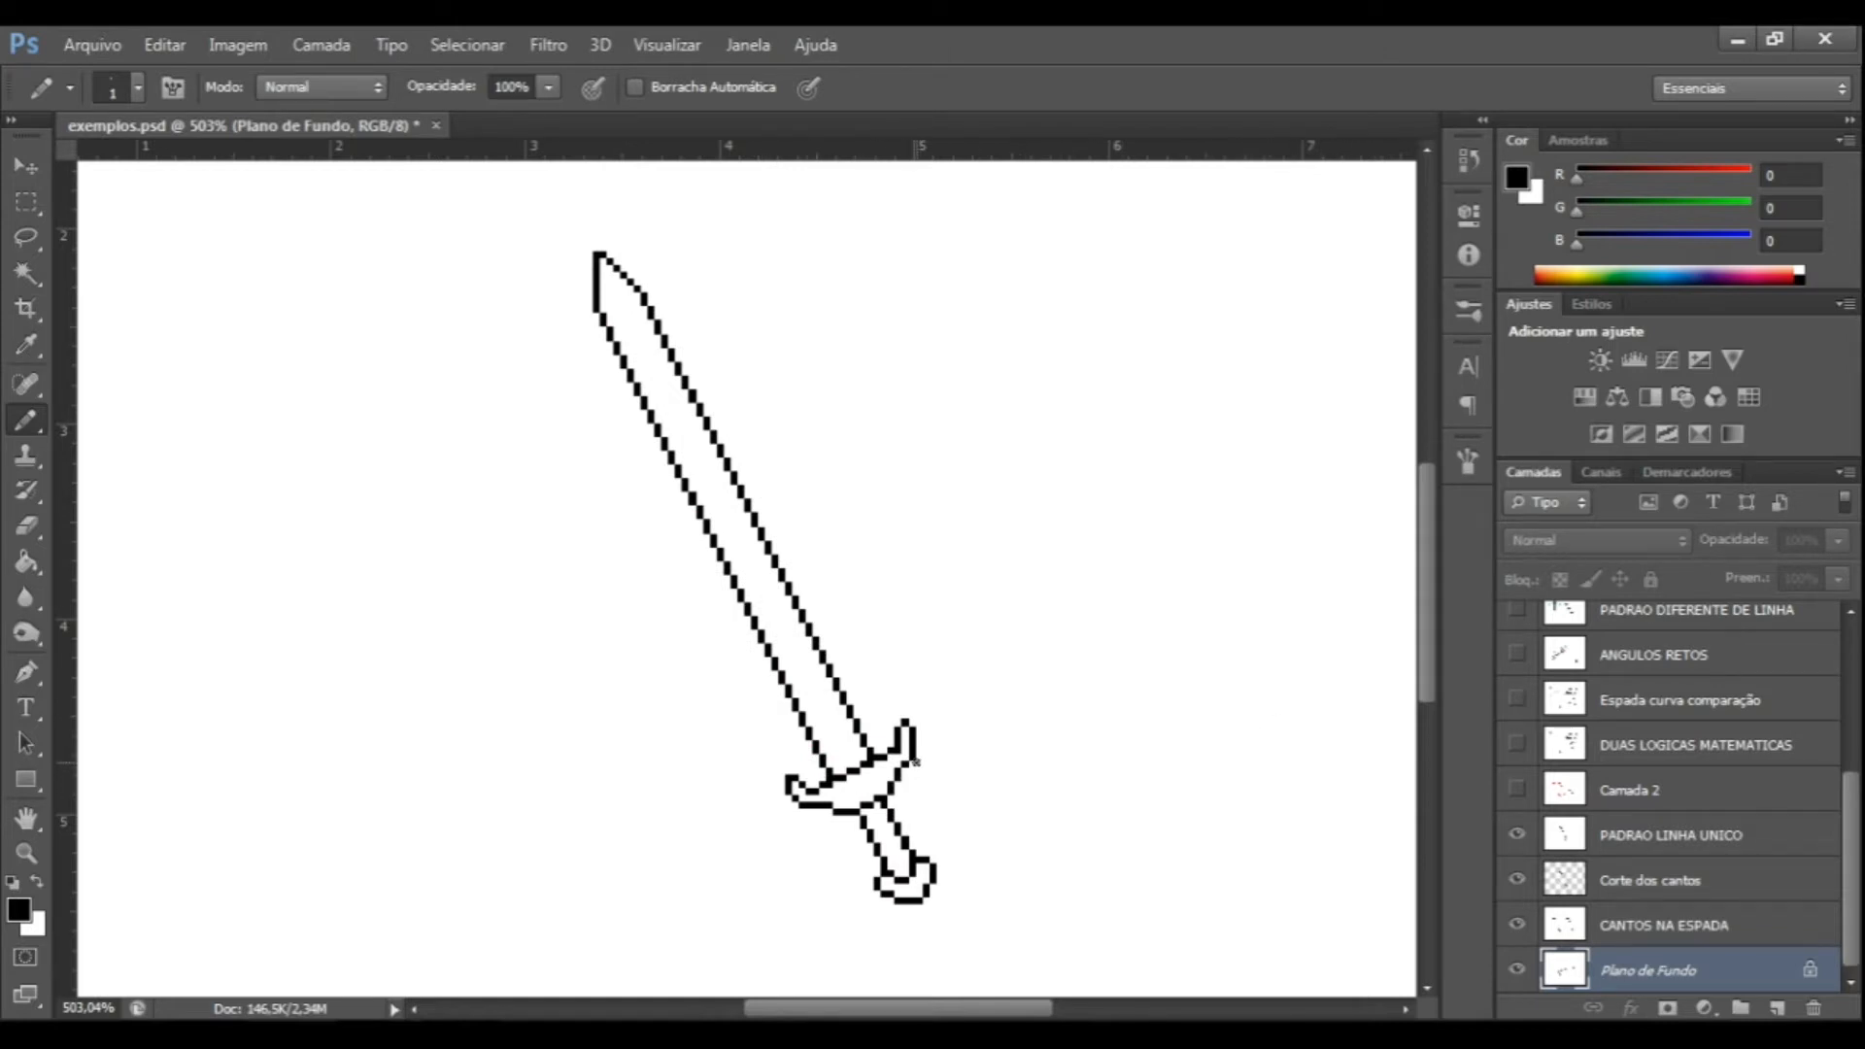
pyautogui.click(1516, 790)
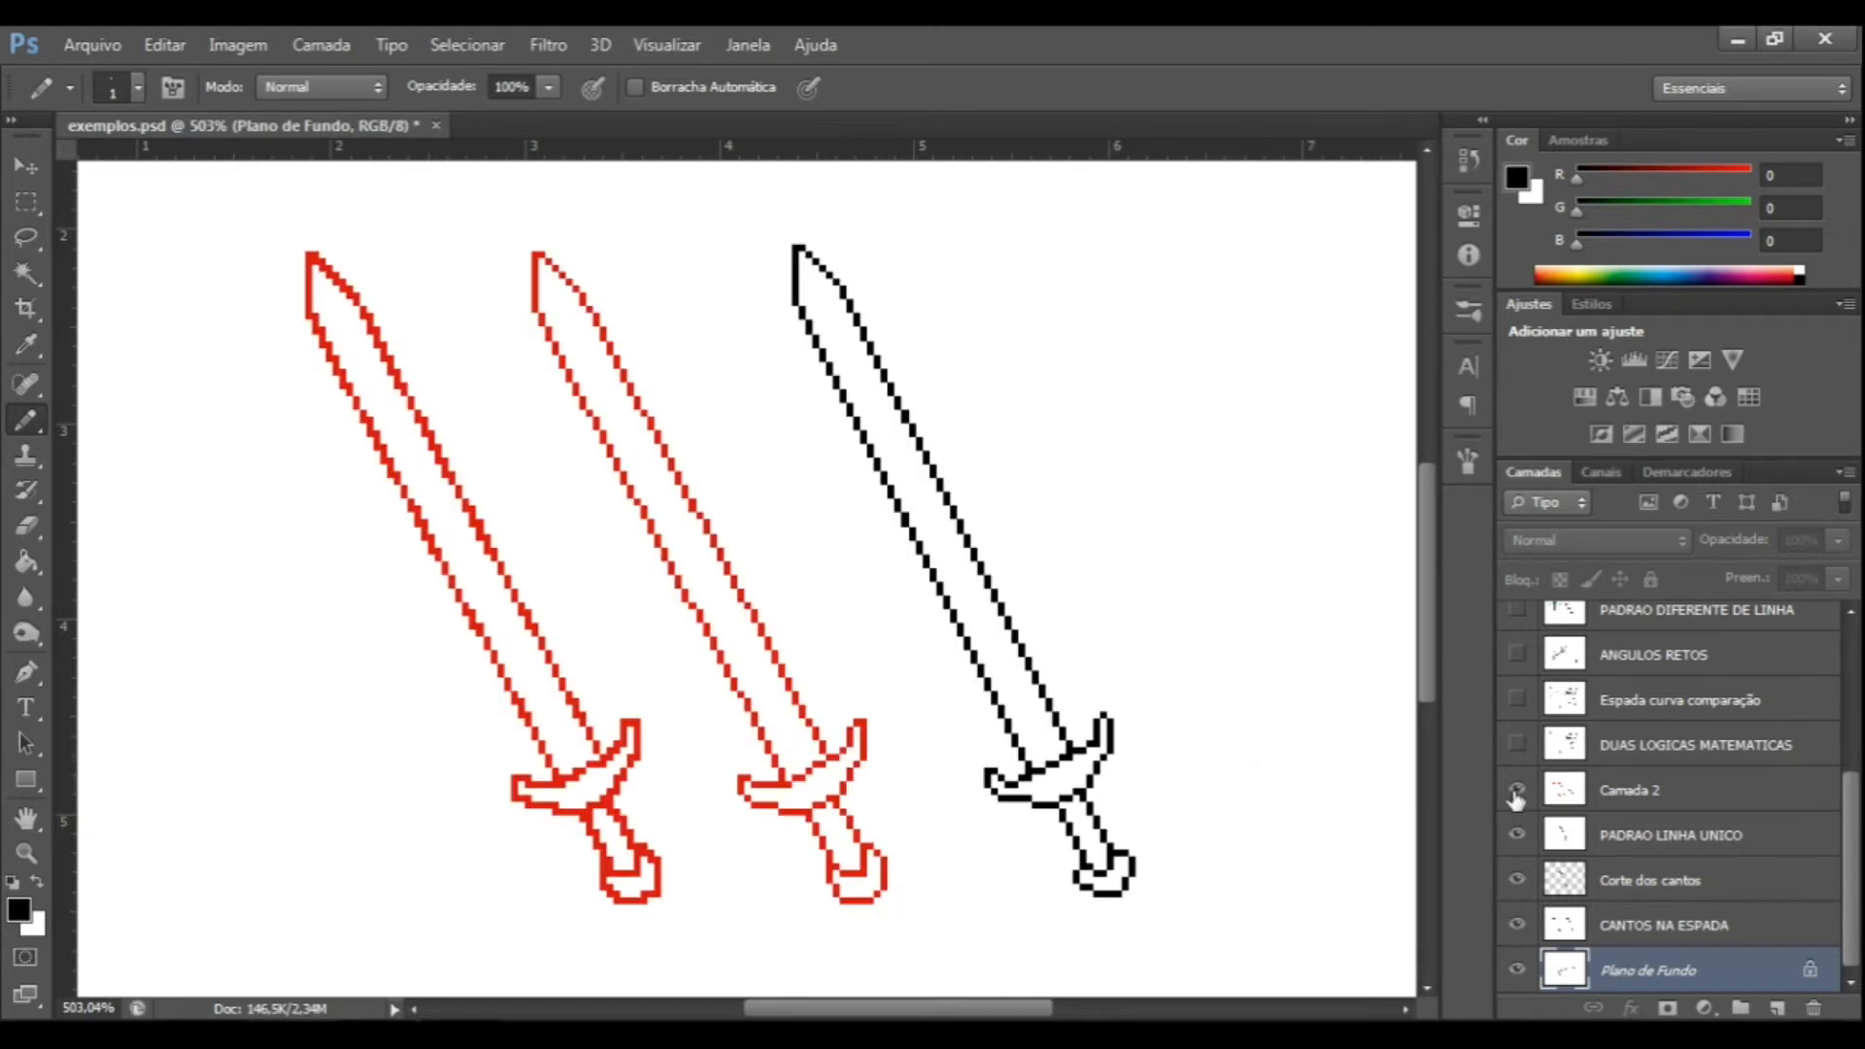
pyautogui.scroll(-1, 1114, 637)
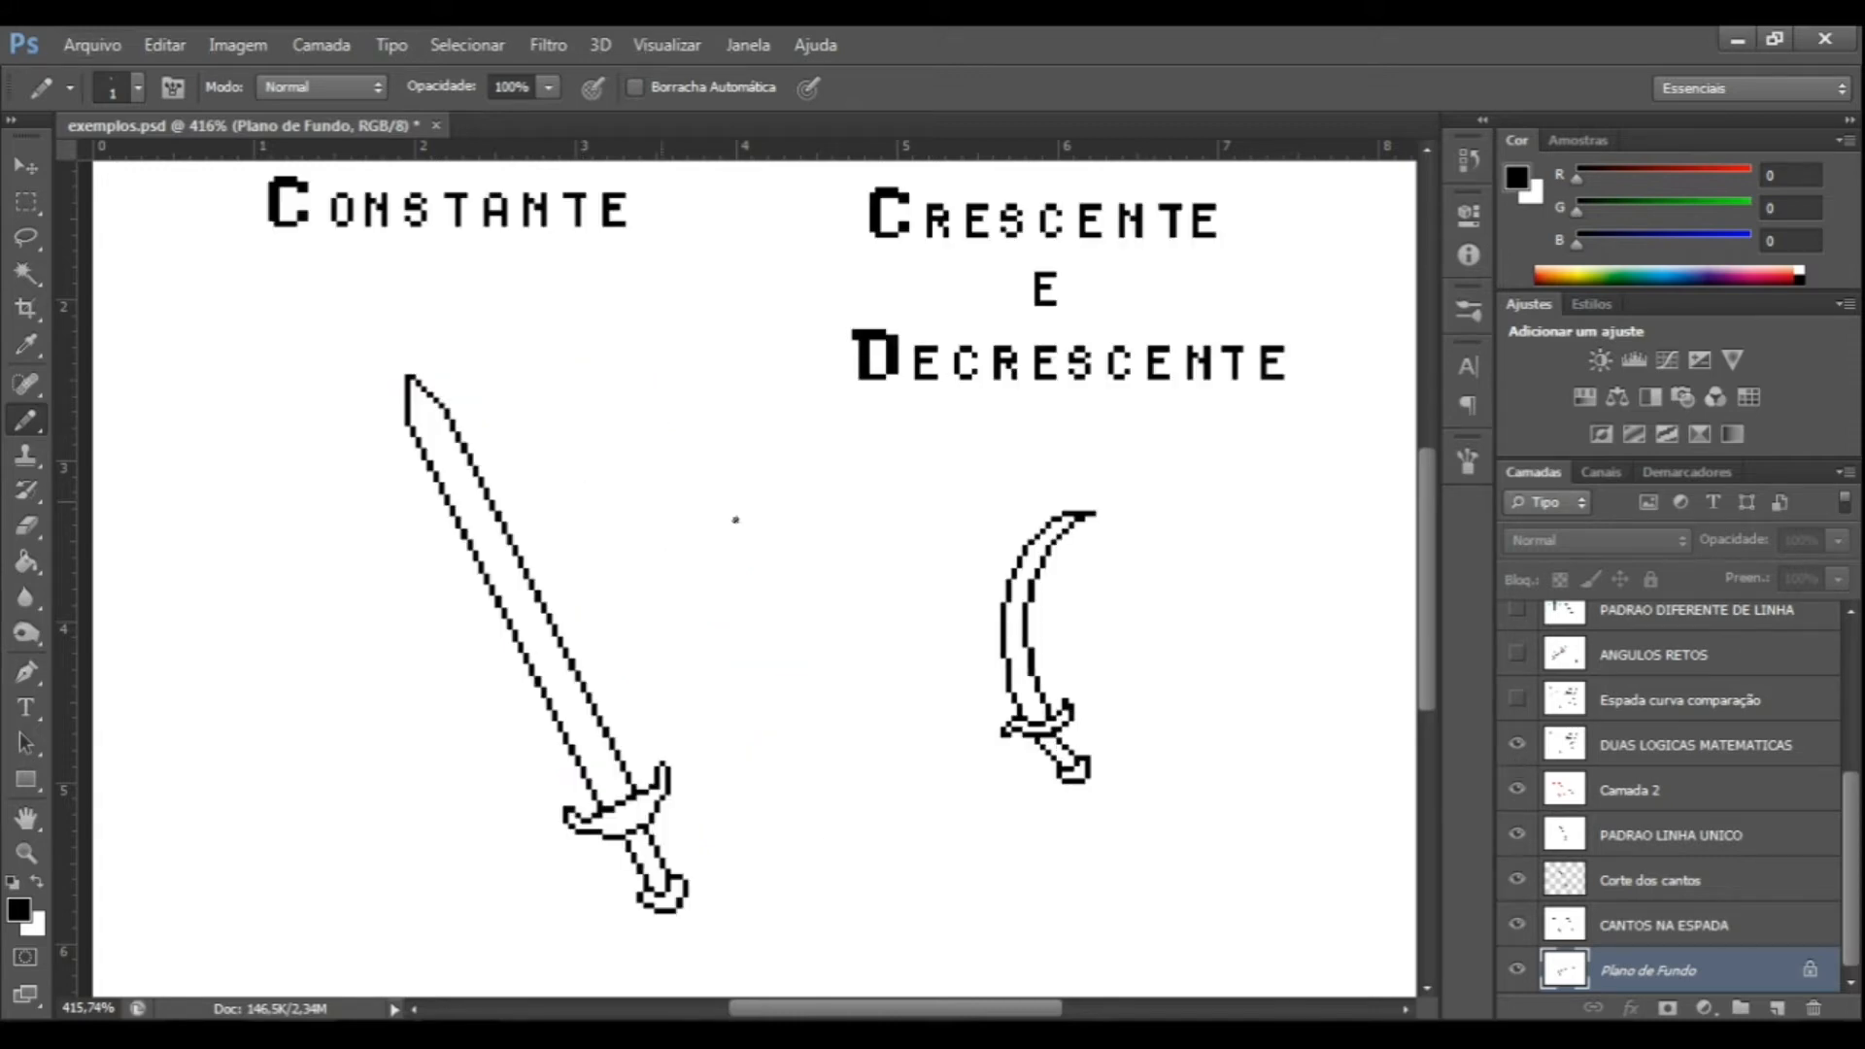
pyautogui.scroll(-1, 599, 483)
pyautogui.scroll(1, 965, 496)
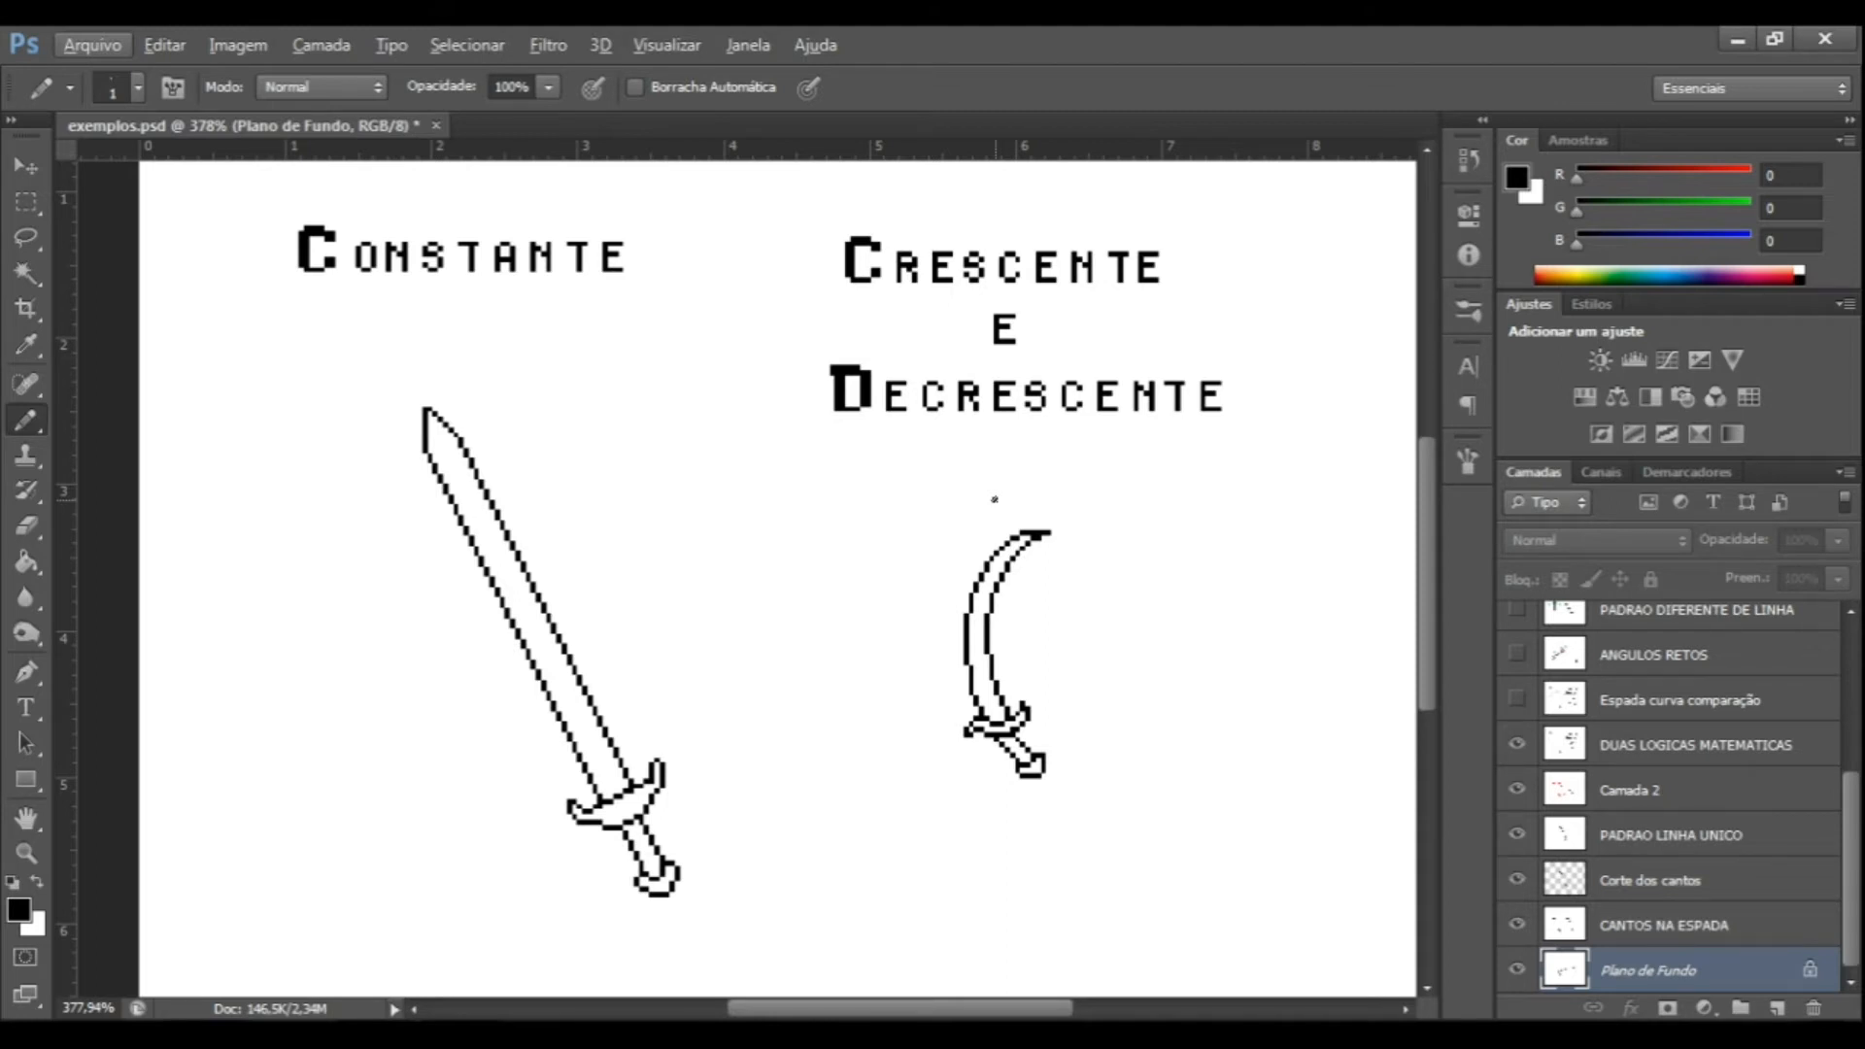
# Make DUAS LOGICAS MATEMATICAS the active layer and set the foreground colour to pure red (255, 0, 0).
pyautogui.scroll(4, 1133, 625)
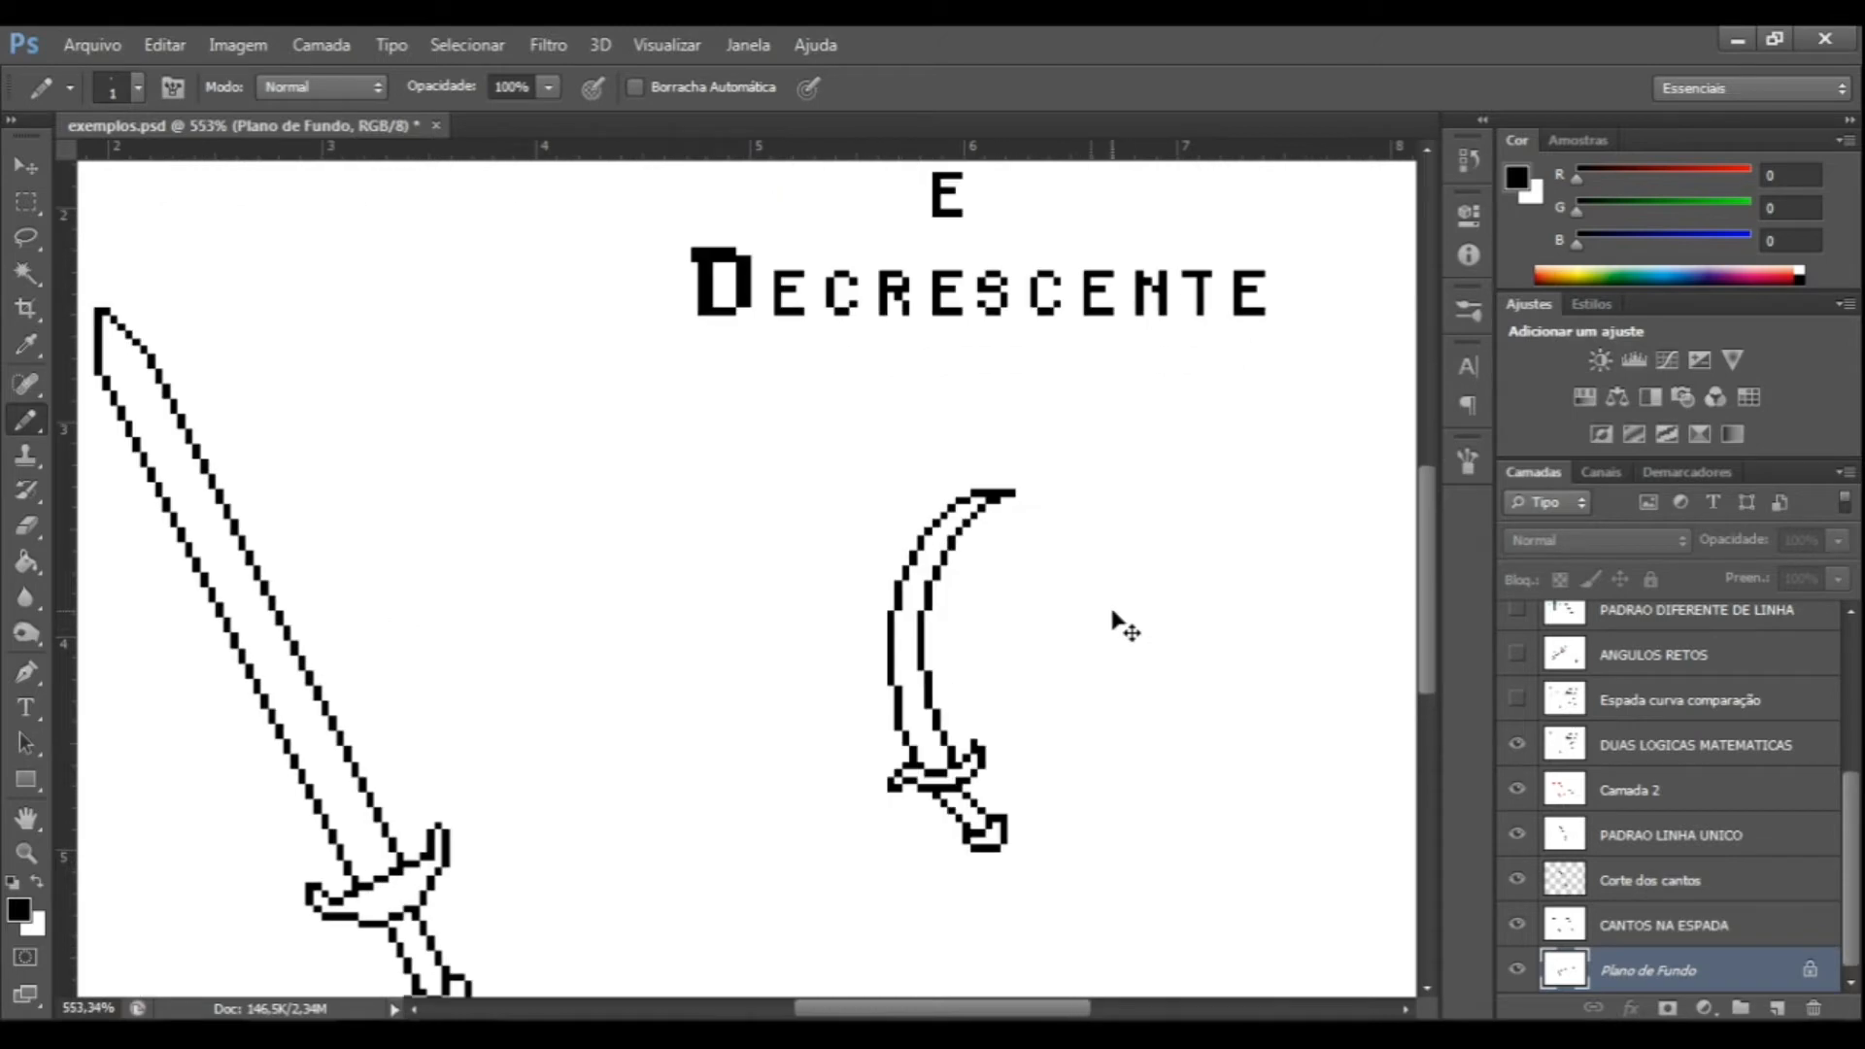
pyautogui.hscroll(2, 1054, 602)
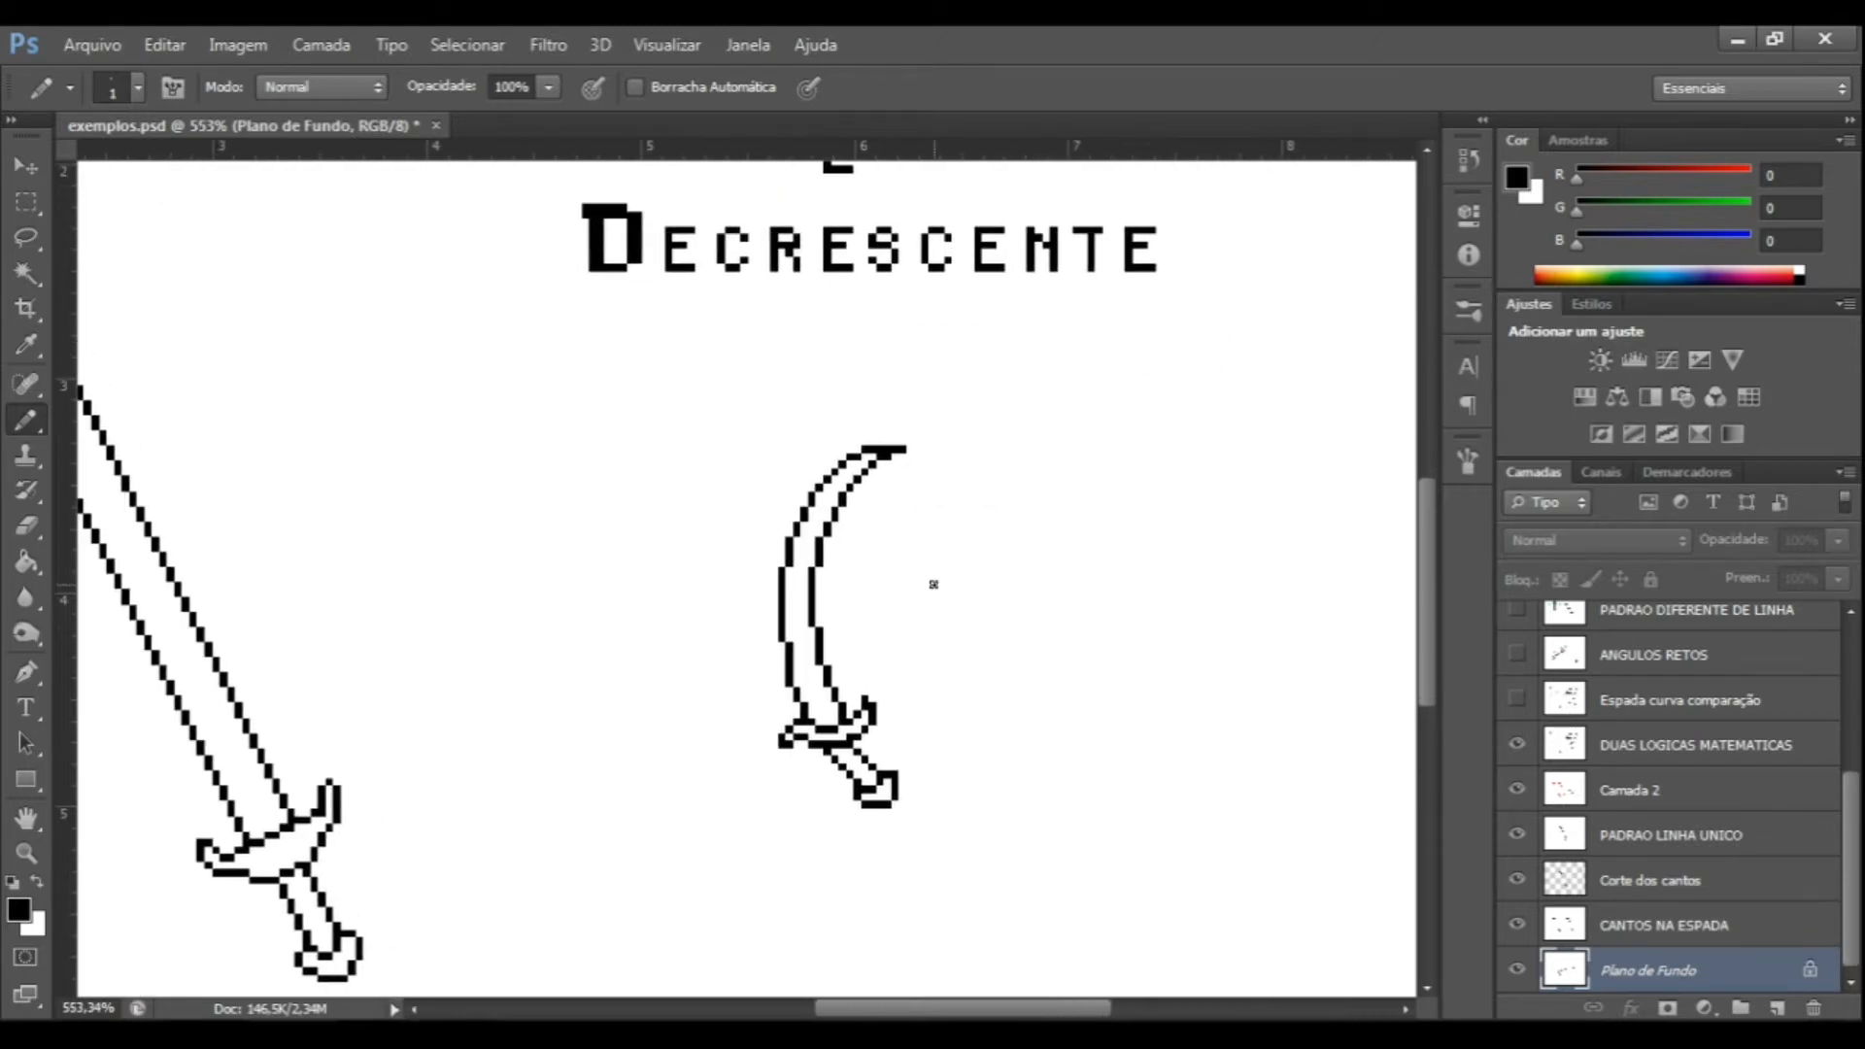
pyautogui.click(1690, 748)
pyautogui.scroll(1, 720, 669)
pyautogui.scroll(4, 804, 667)
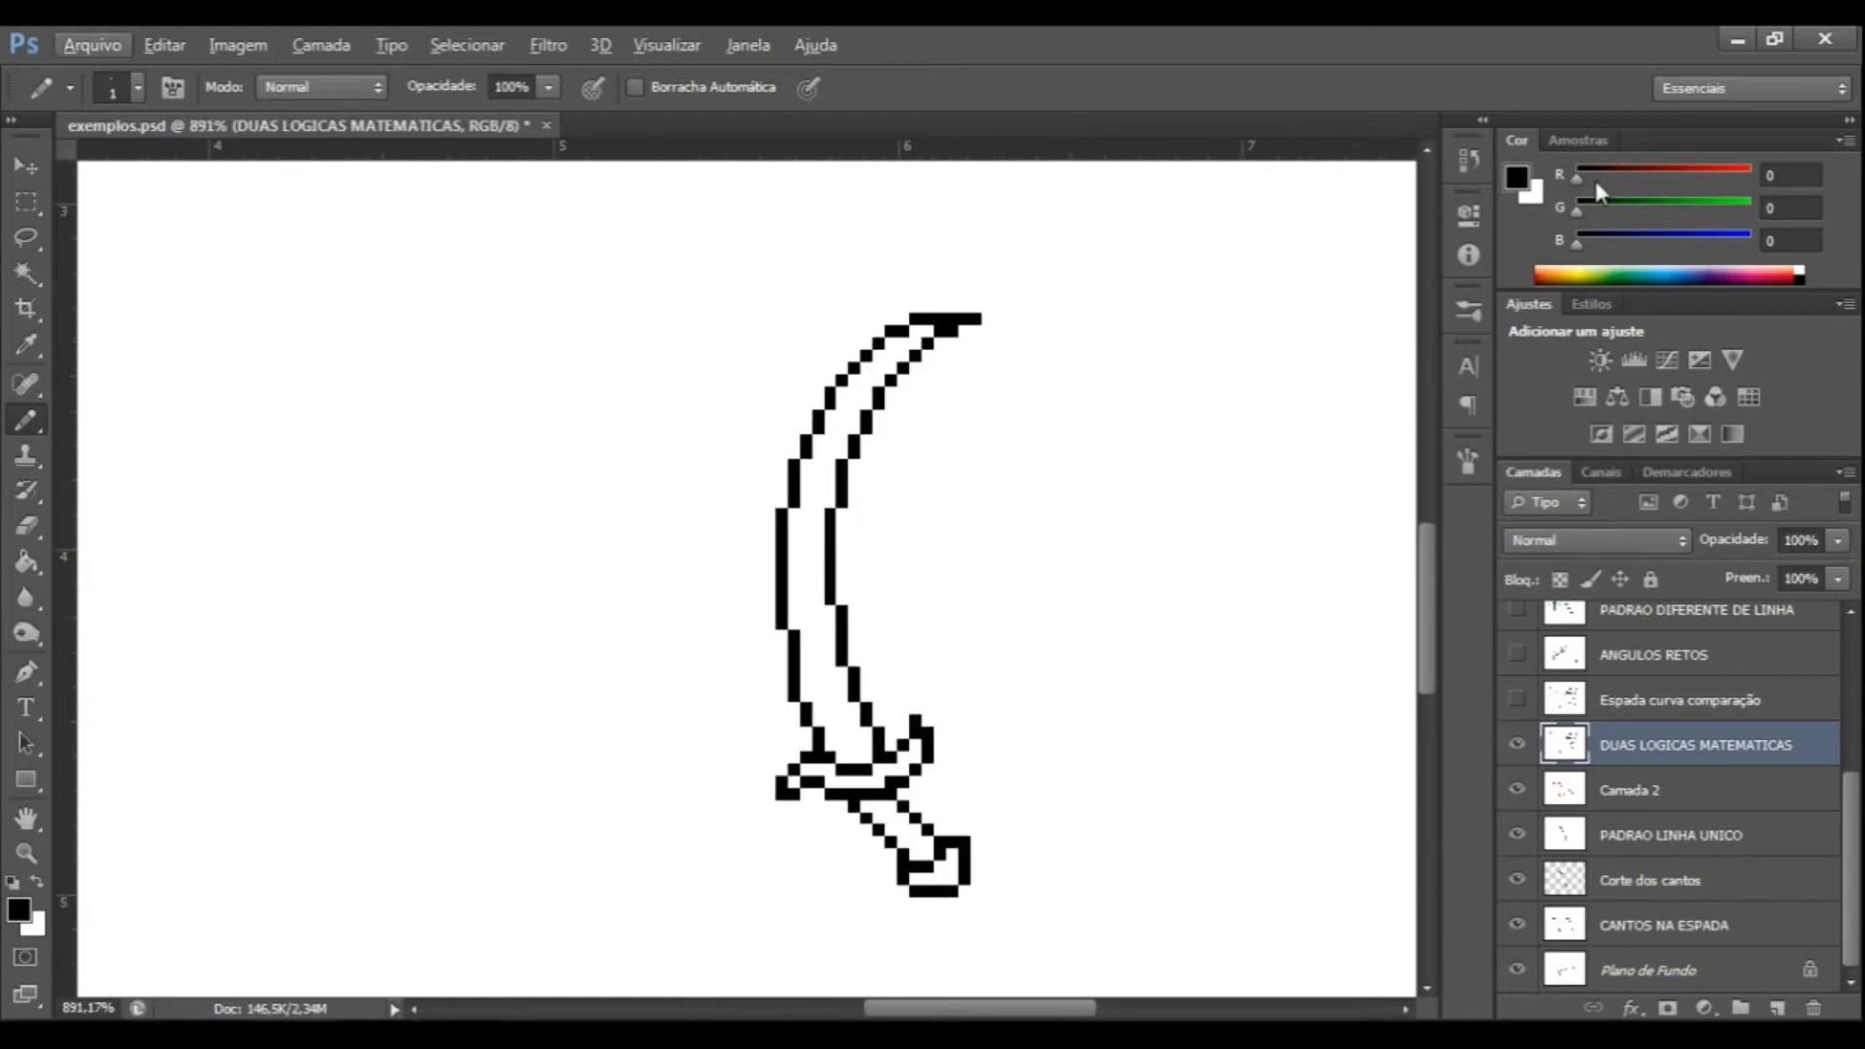
pyautogui.click(1517, 178)
pyautogui.moveTo(1247, 372); pyautogui.dragTo(1362, 247)
pyautogui.click(1655, 230)
pyautogui.press('b')
# Recolour the curved sword's inner blade edge pixels red, from the guard up past the middle of the blade.
pyautogui.scroll(3, 883, 679)
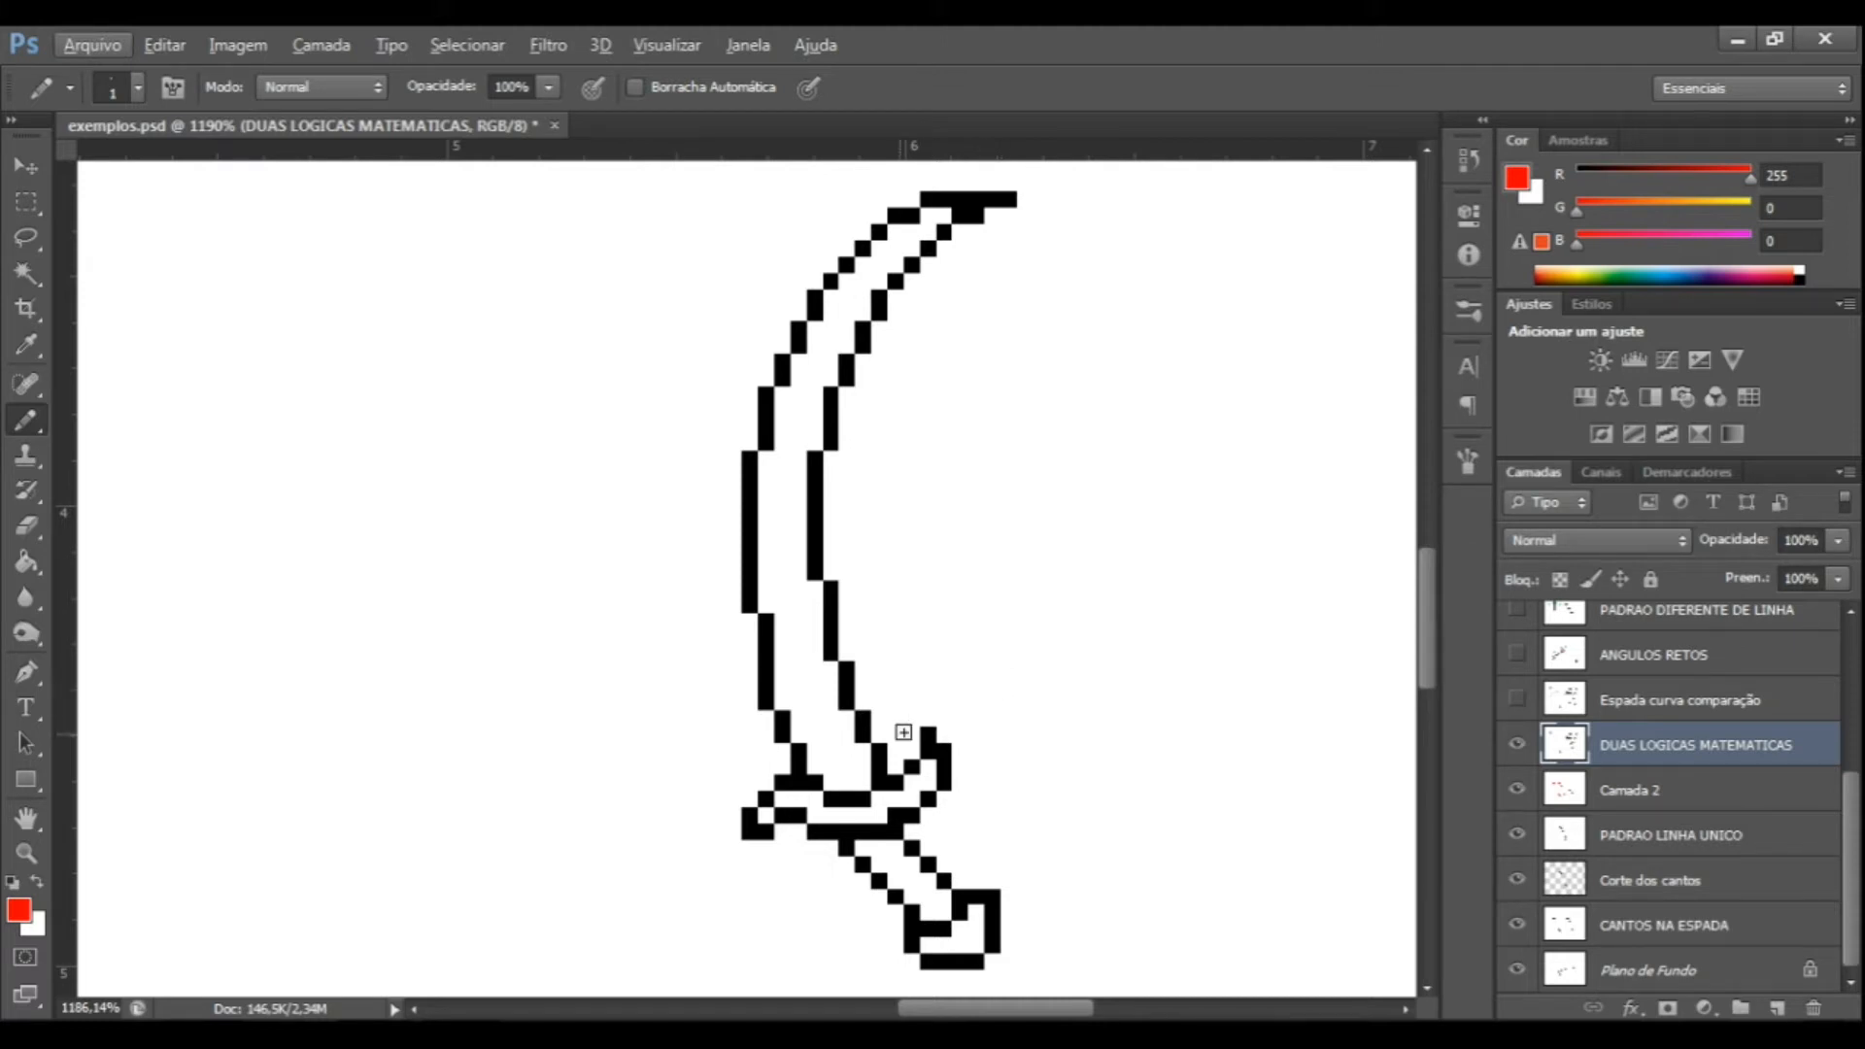
pyautogui.click(875, 756)
pyautogui.moveTo(864, 736)
pyautogui.mouseDown()
pyautogui.moveTo(816, 577)
pyautogui.moveTo(816, 453)
pyautogui.mouseUp()
pyautogui.scroll(2, 886, 624)
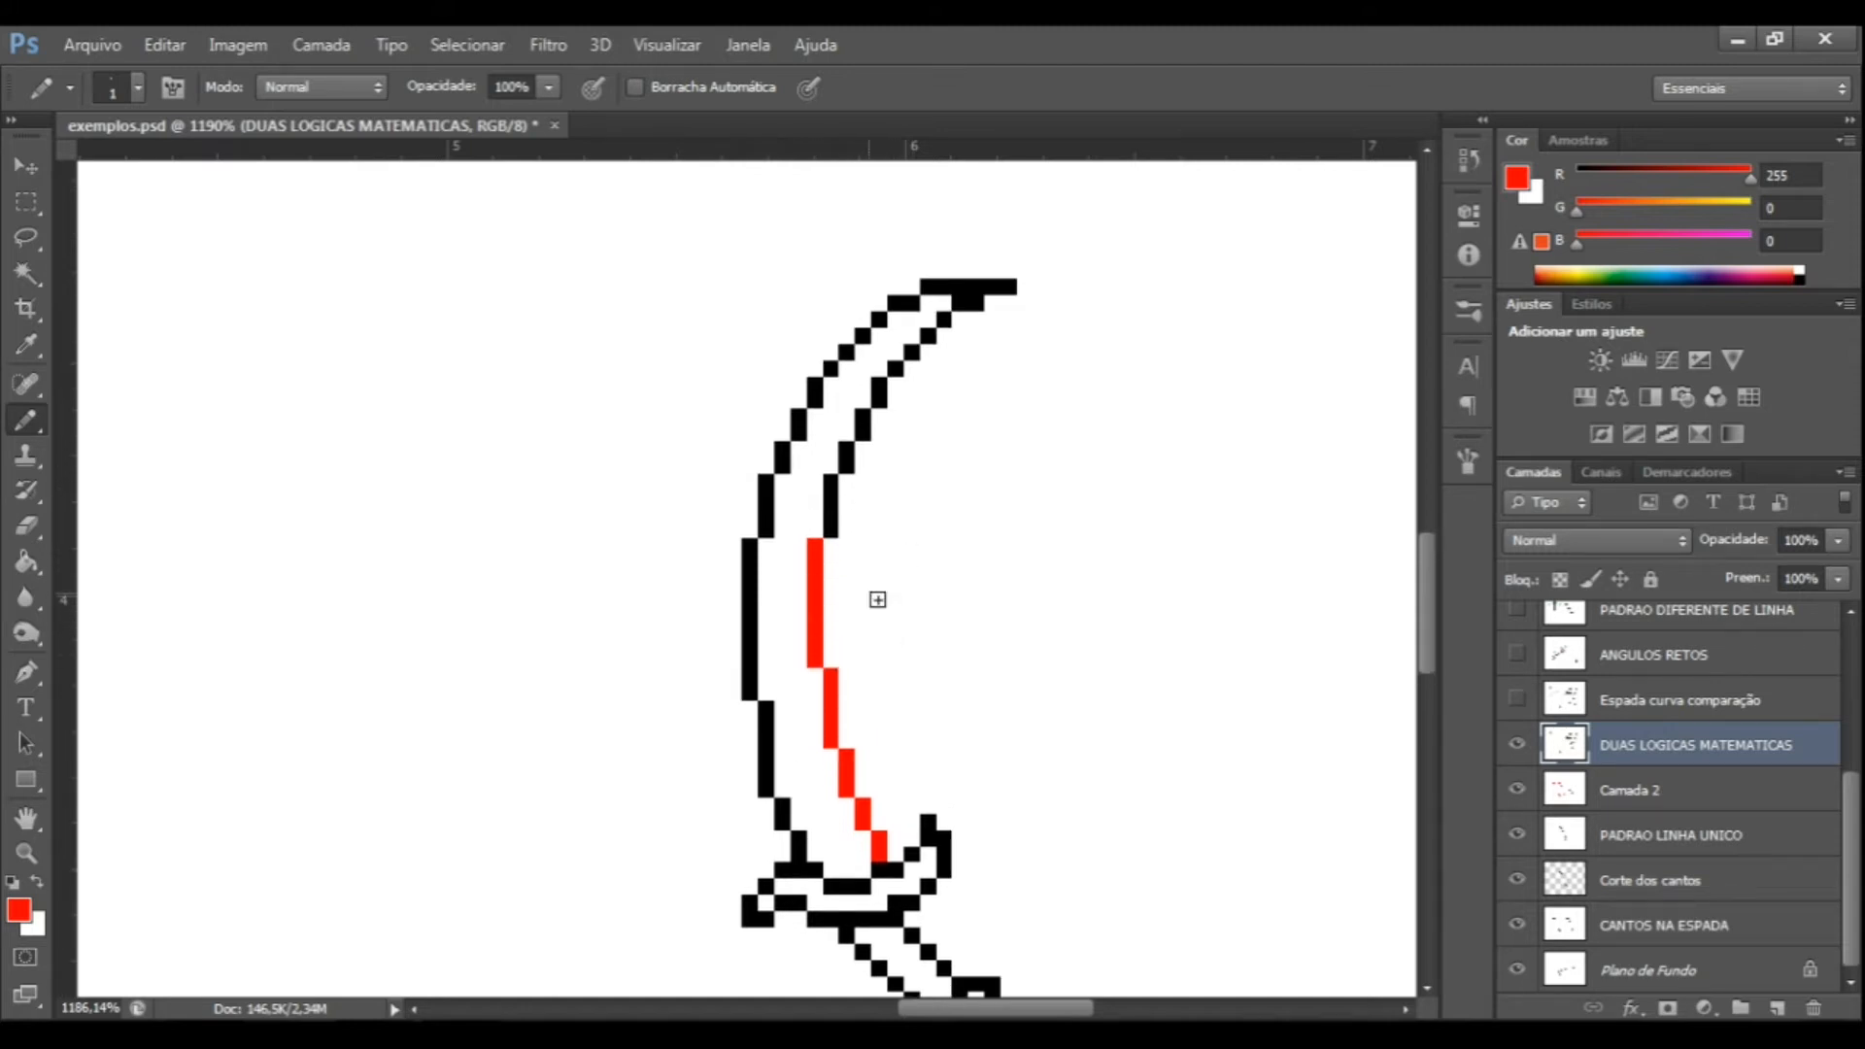
pyautogui.click(832, 513)
pyautogui.moveTo(833, 503); pyautogui.dragTo(831, 483)
pyautogui.click(831, 529)
pyautogui.click(846, 466)
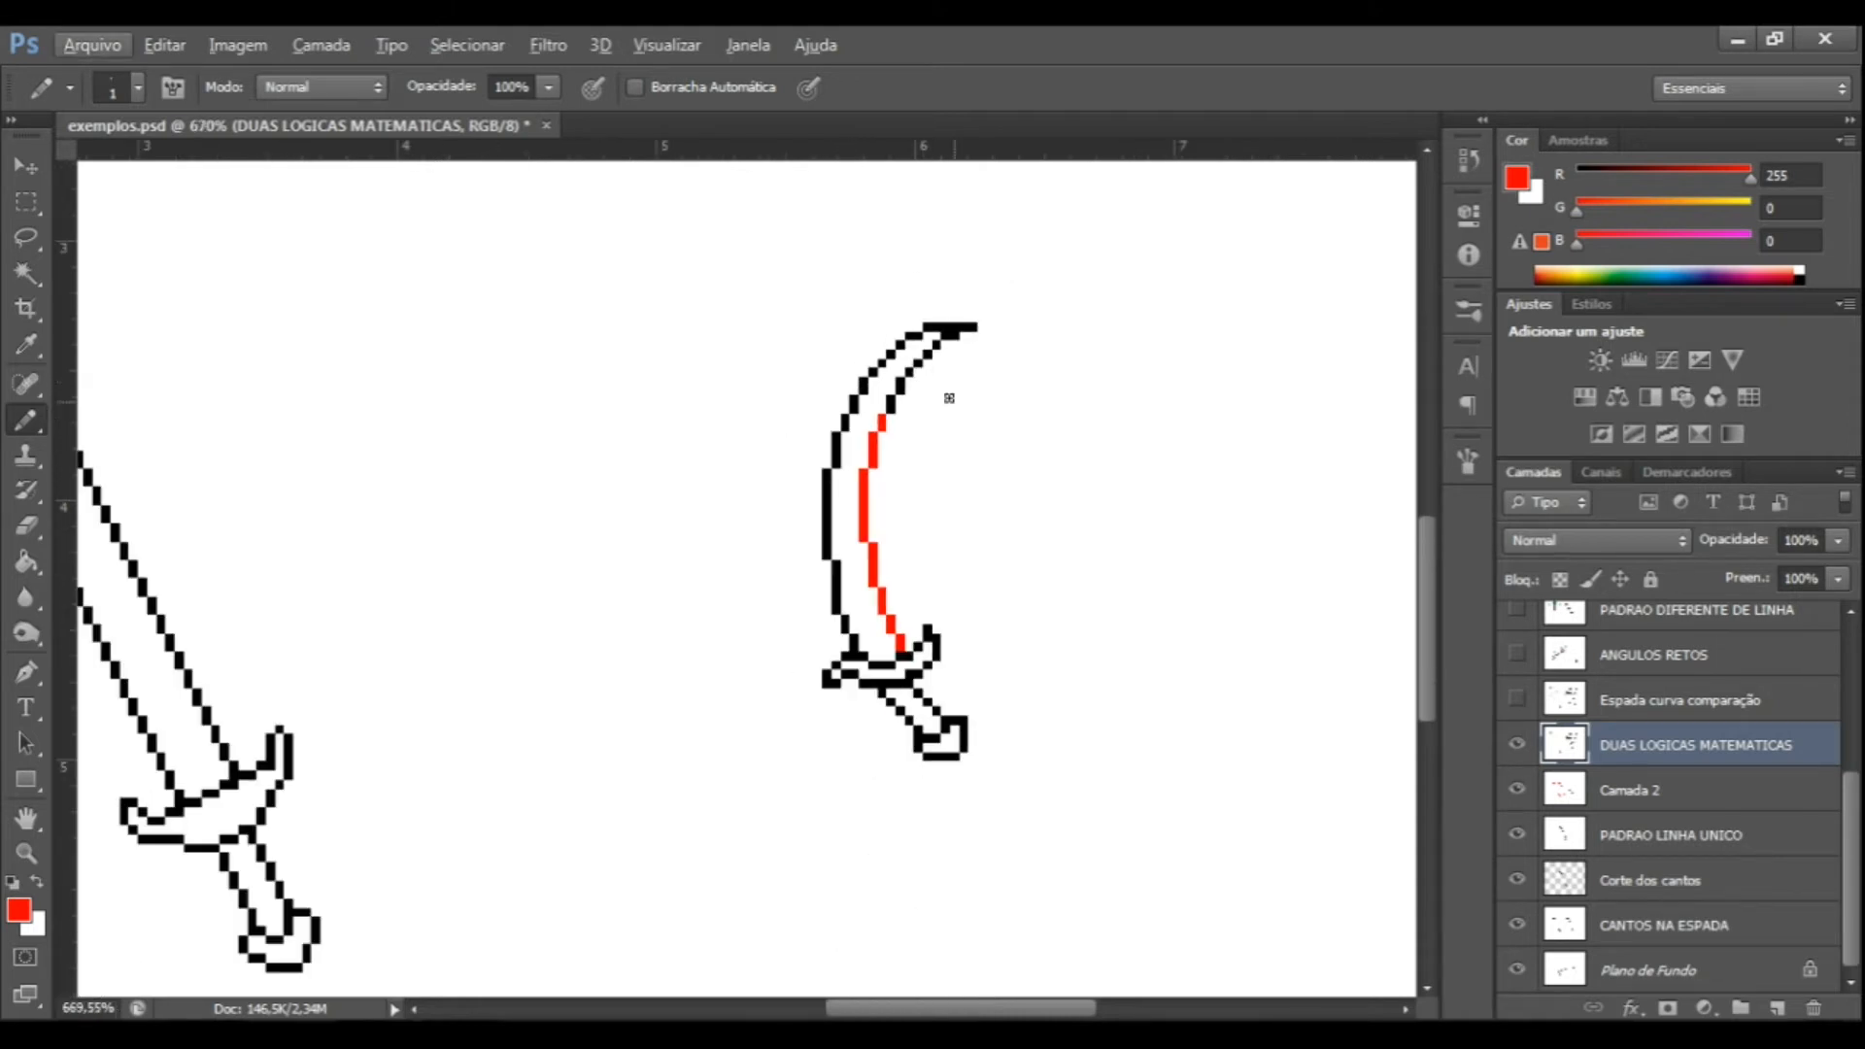
# Show the Espada curva comparação layer with the two curved swords side by side.
pyautogui.scroll(-3, 947, 399)
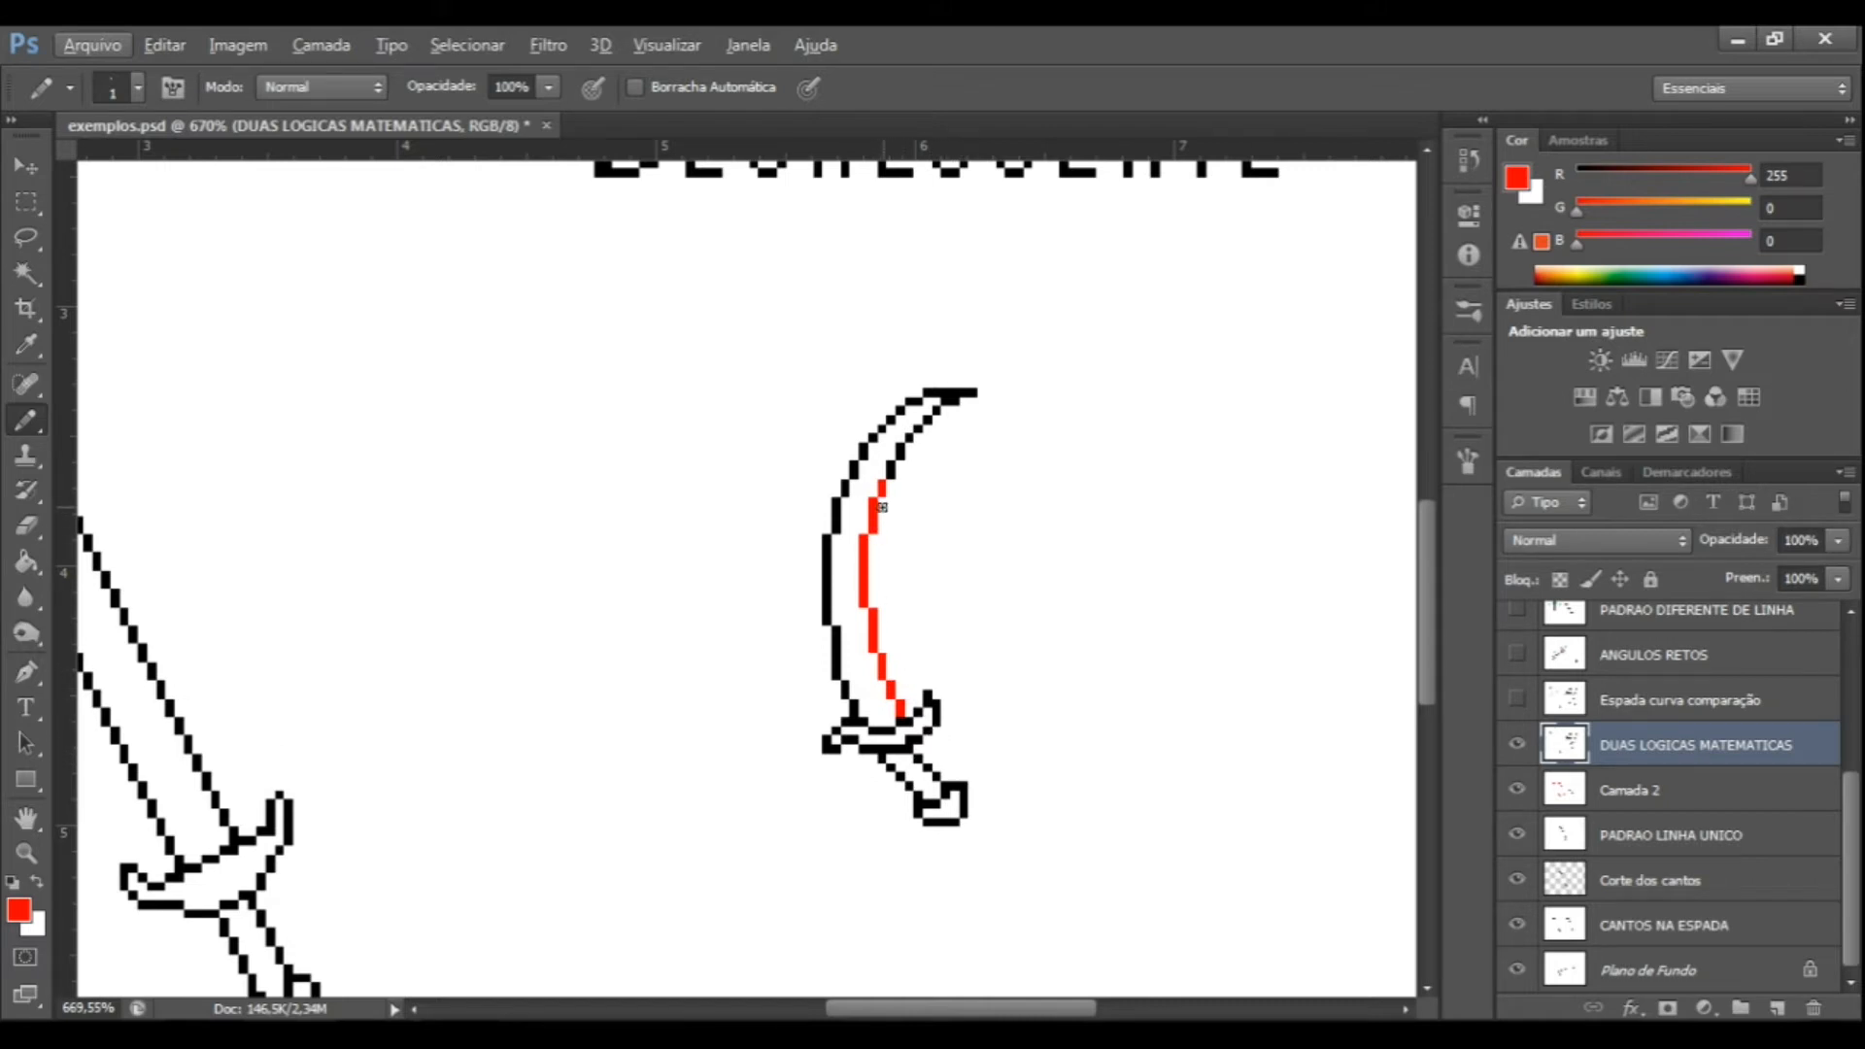
pyautogui.scroll(2, 1064, 583)
pyautogui.scroll(1, 1066, 622)
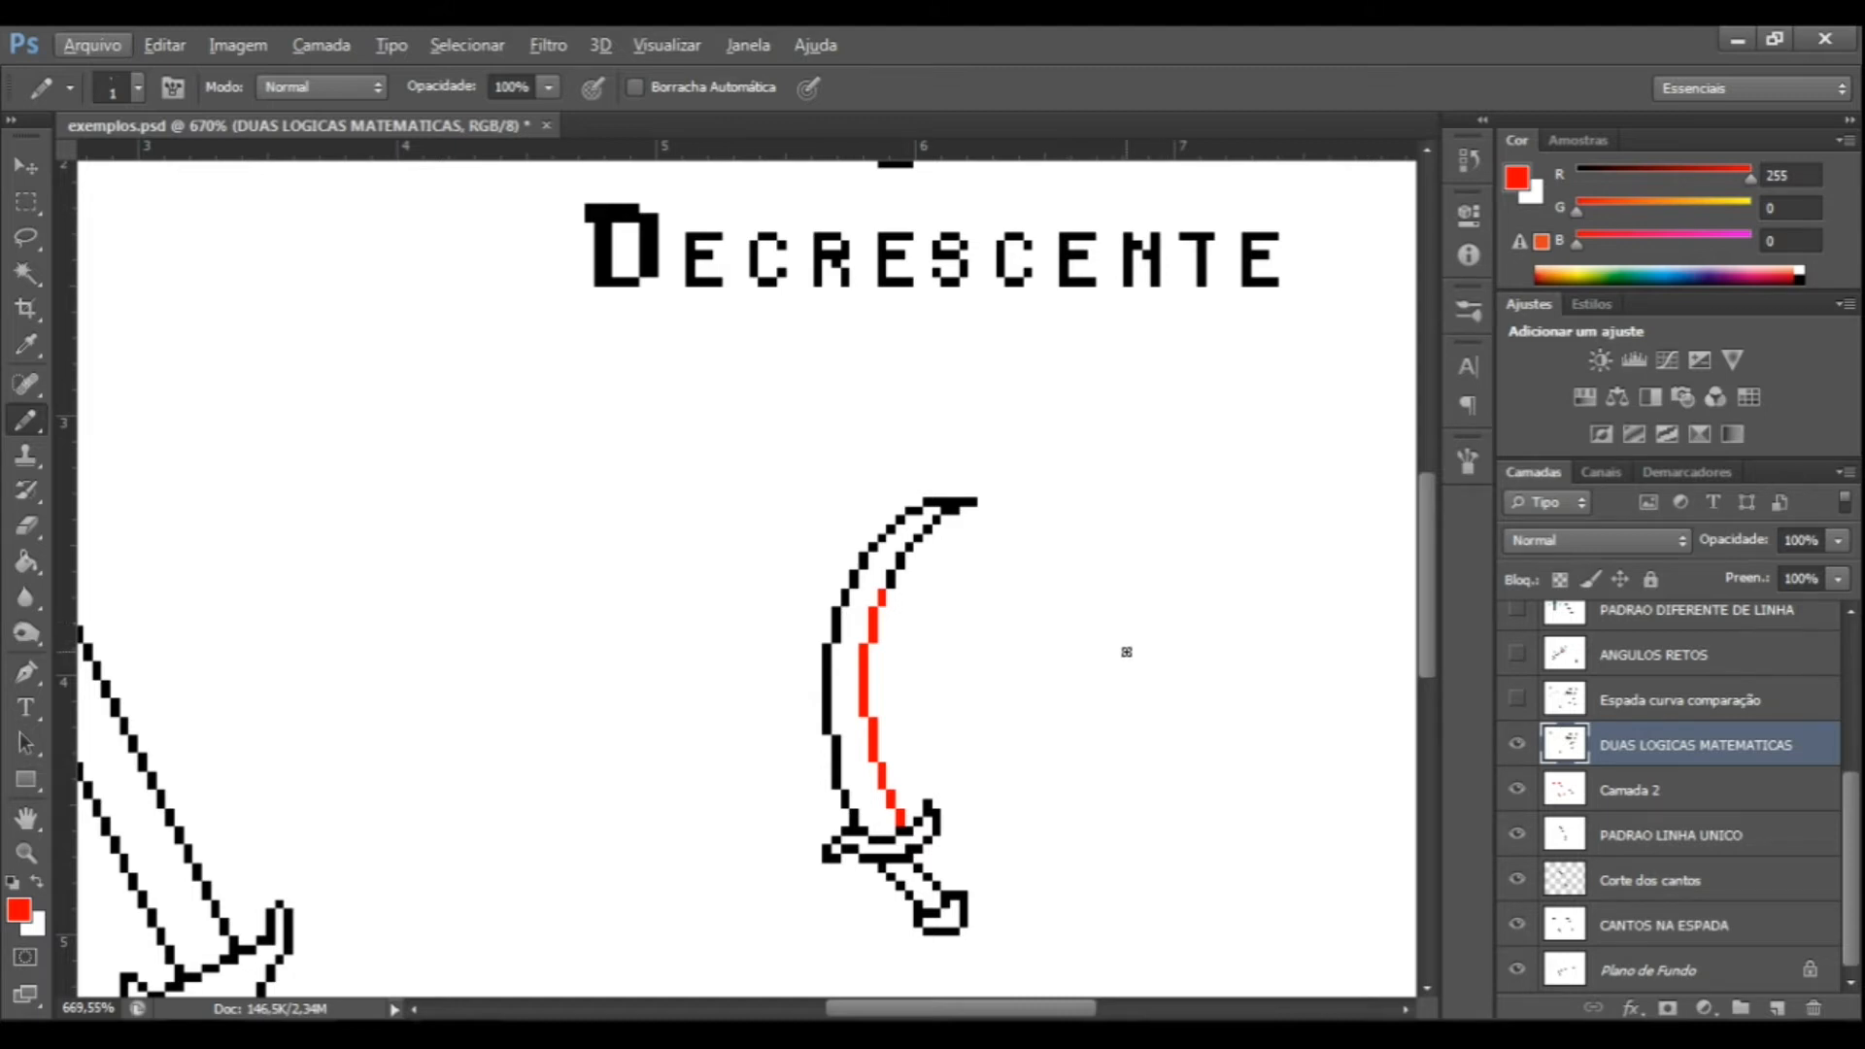
pyautogui.scroll(-2, 1059, 754)
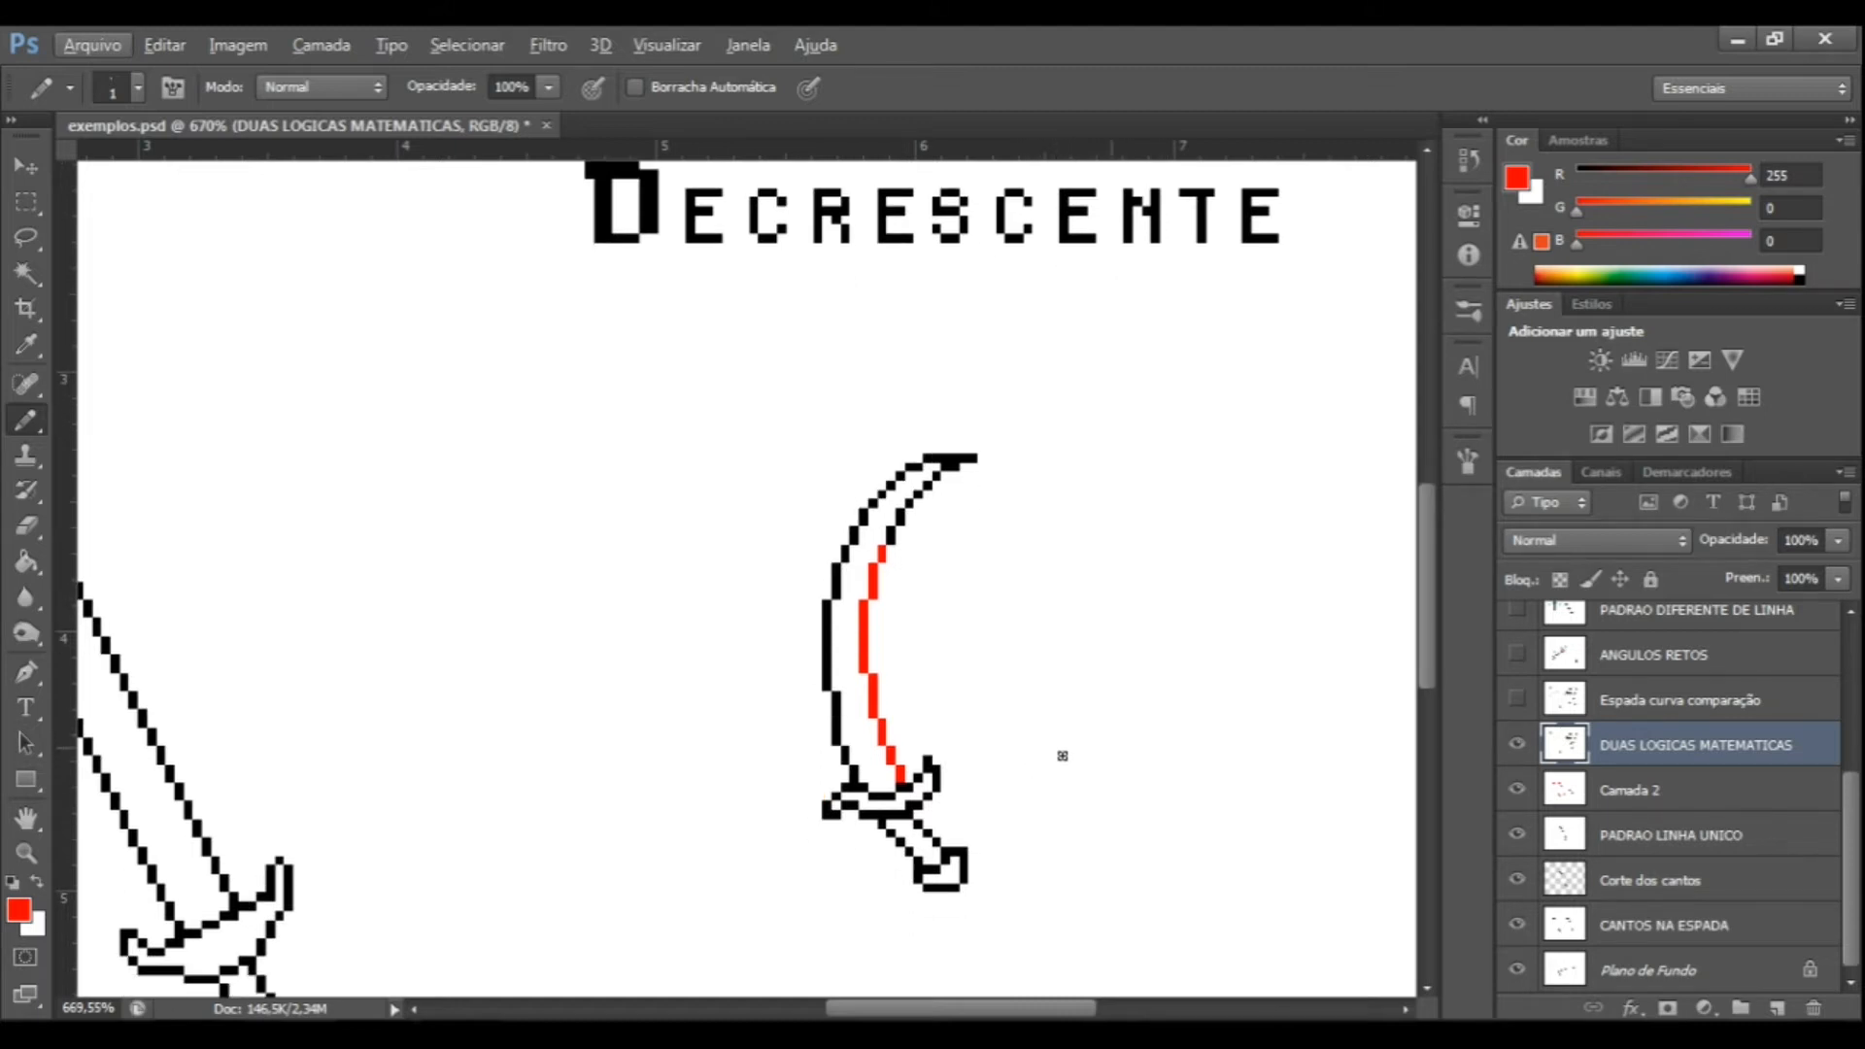
pyautogui.click(1516, 700)
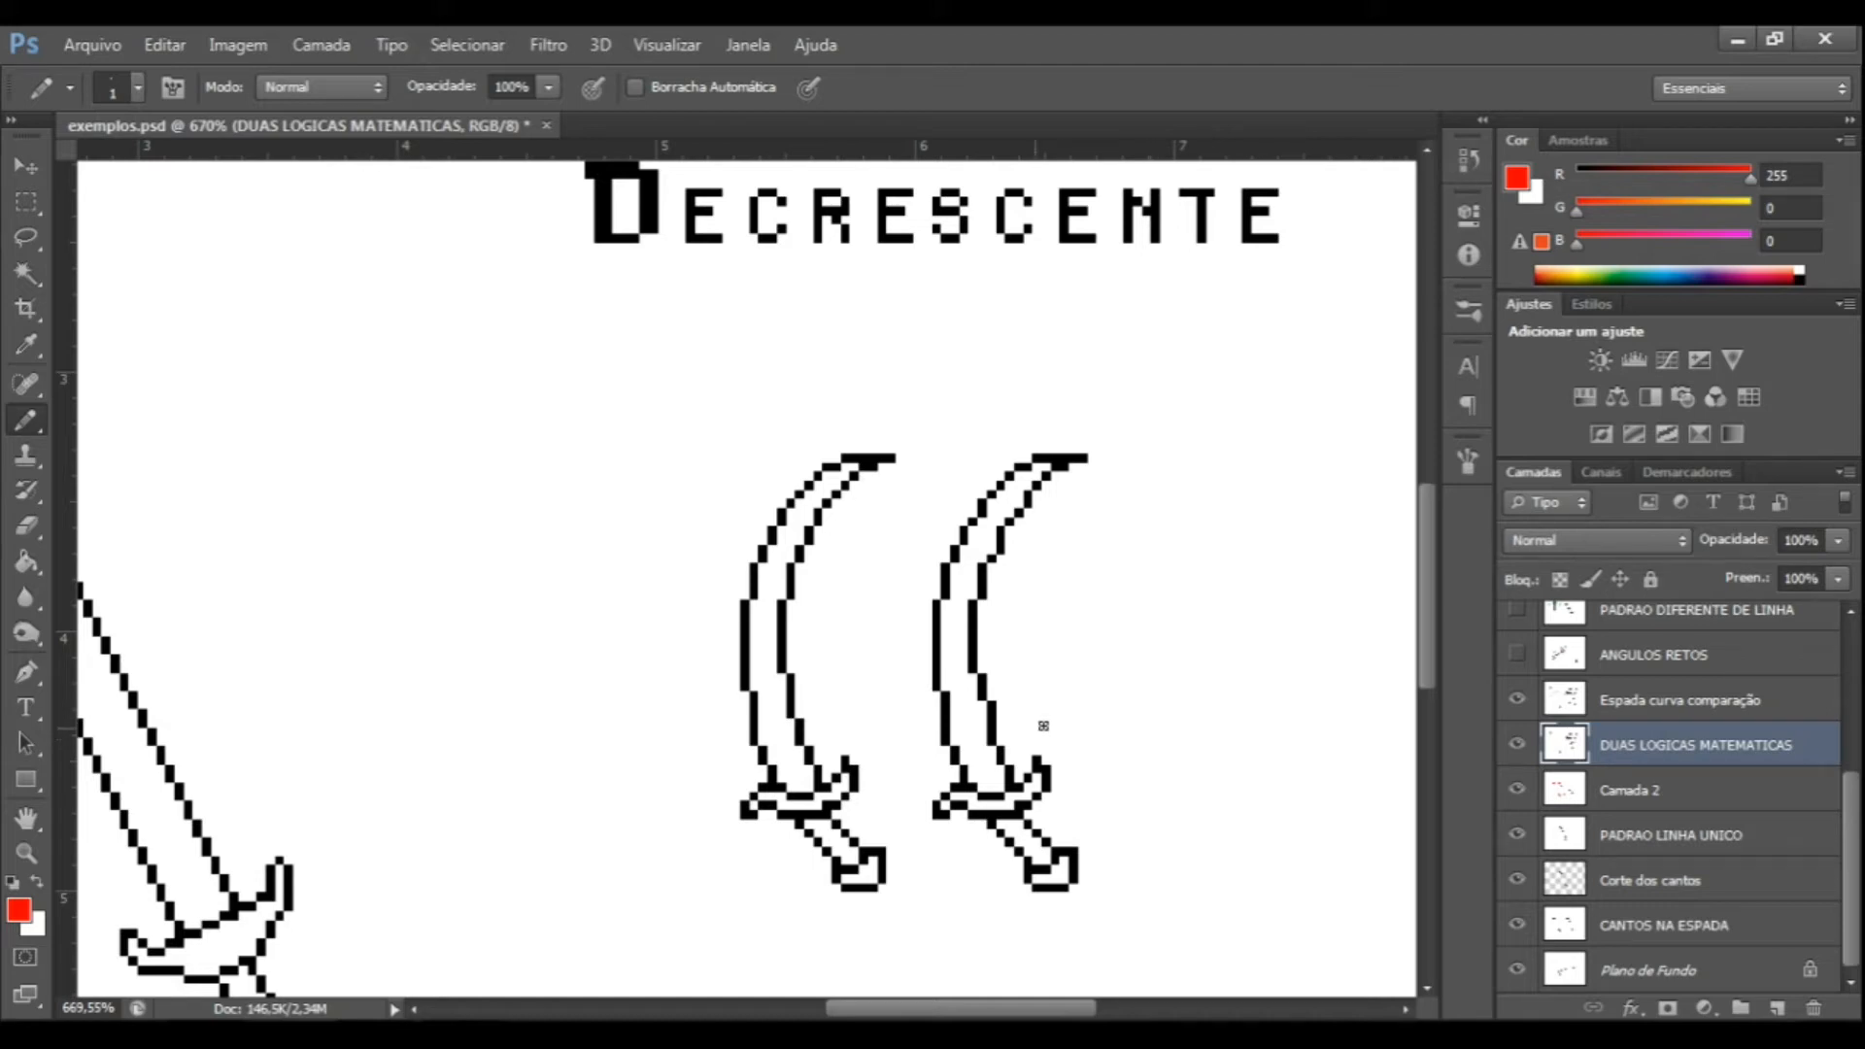
# On the Espada curva comparação layer, mark the uneven upper inner edge of the second curved sword in red.
pyautogui.scroll(7, 1021, 513)
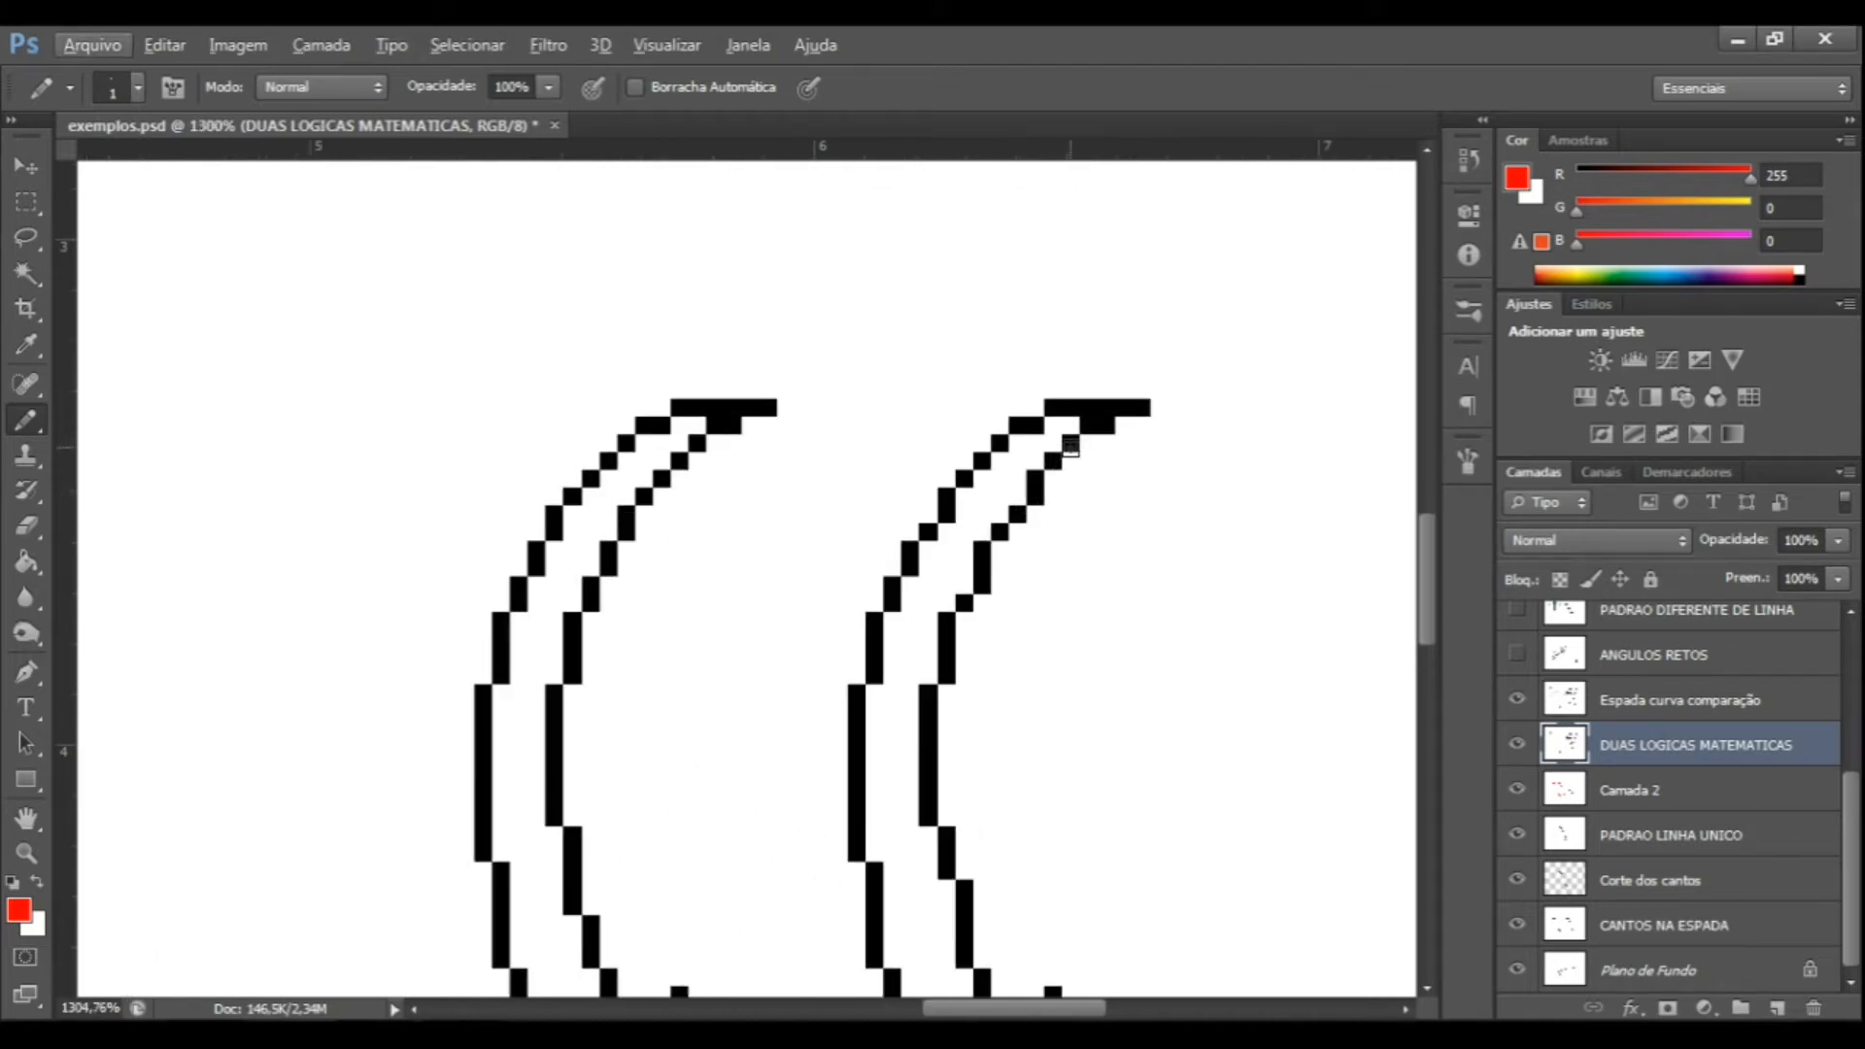
pyautogui.click(1749, 705)
pyautogui.click(1069, 443)
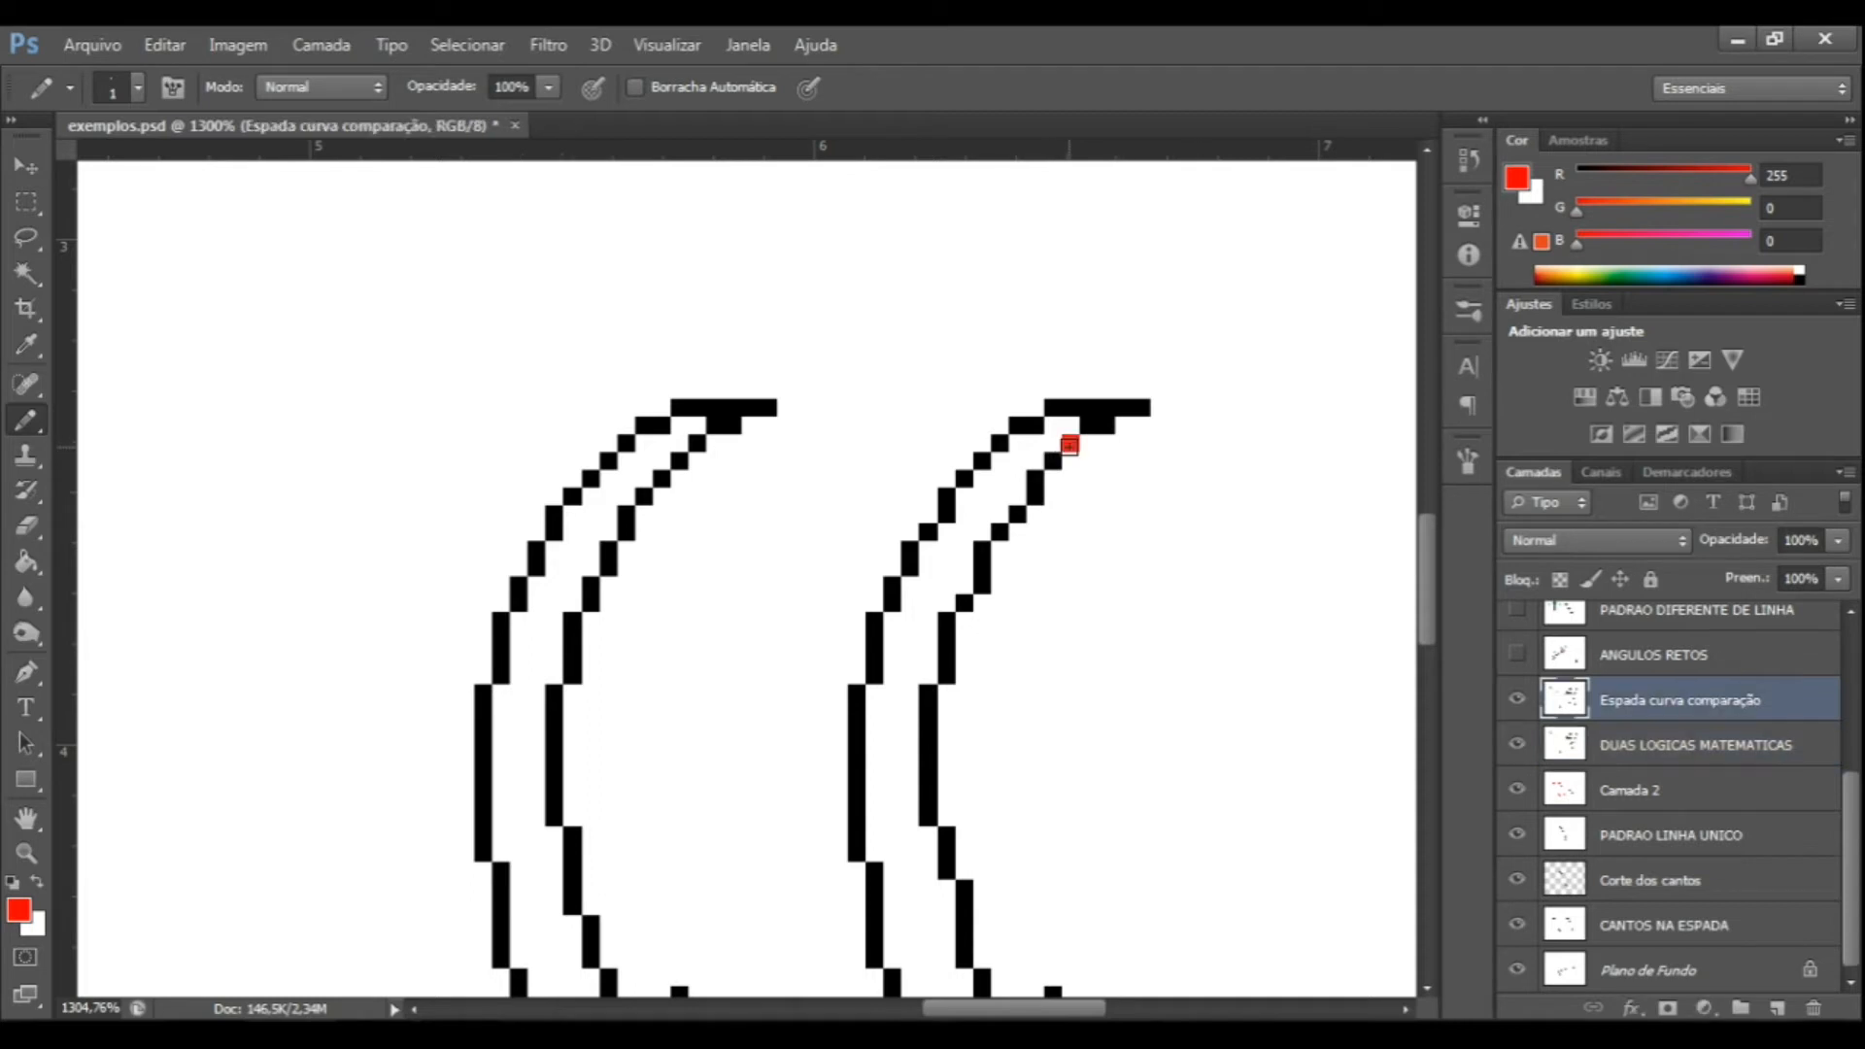
pyautogui.click(1053, 460)
pyautogui.click(1036, 478)
pyautogui.click(1035, 495)
pyautogui.click(1018, 512)
pyautogui.click(1001, 530)
pyautogui.moveTo(983, 549); pyautogui.dragTo(986, 581)
# Try marking pixels of the lower inner blade edge of the second curved sword in red.
pyautogui.scroll(-4, 1028, 566)
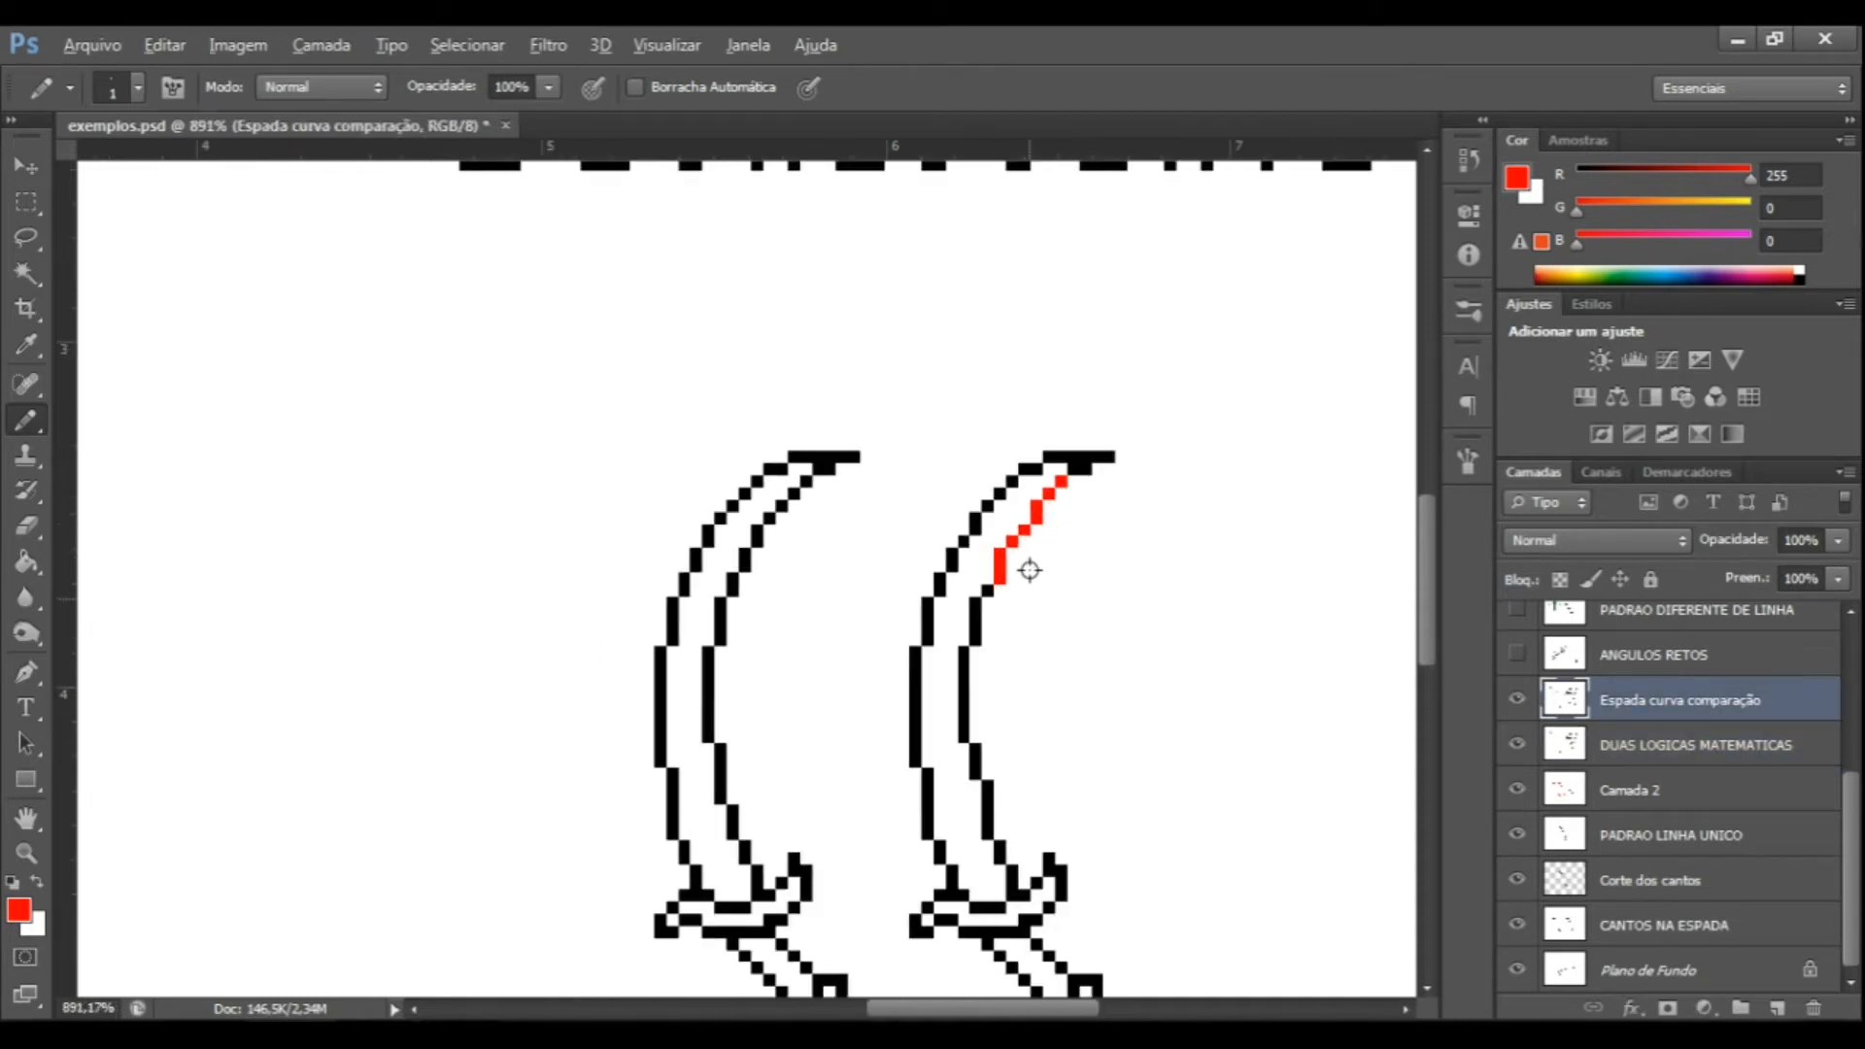
pyautogui.scroll(2, 966, 716)
pyautogui.click(975, 712)
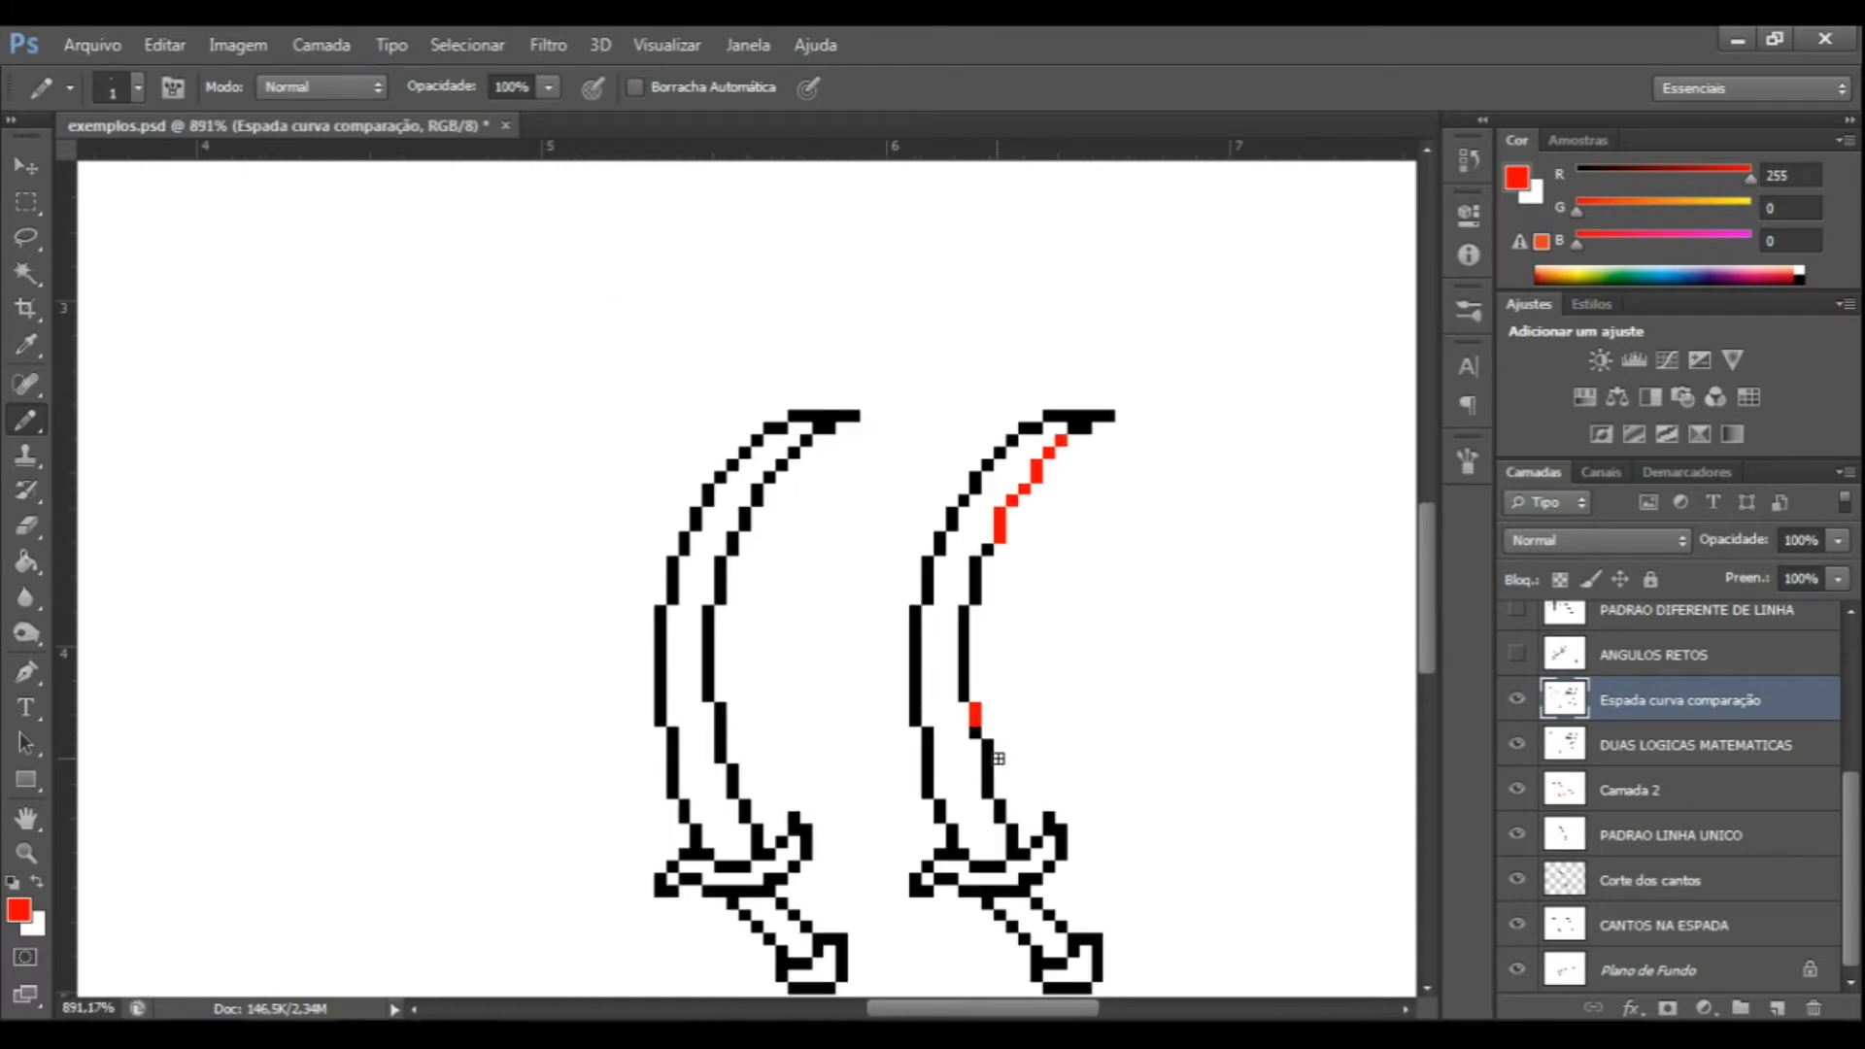
pyautogui.hotkey('ctrl', 'z')
pyautogui.moveTo(988, 743); pyautogui.dragTo(988, 794)
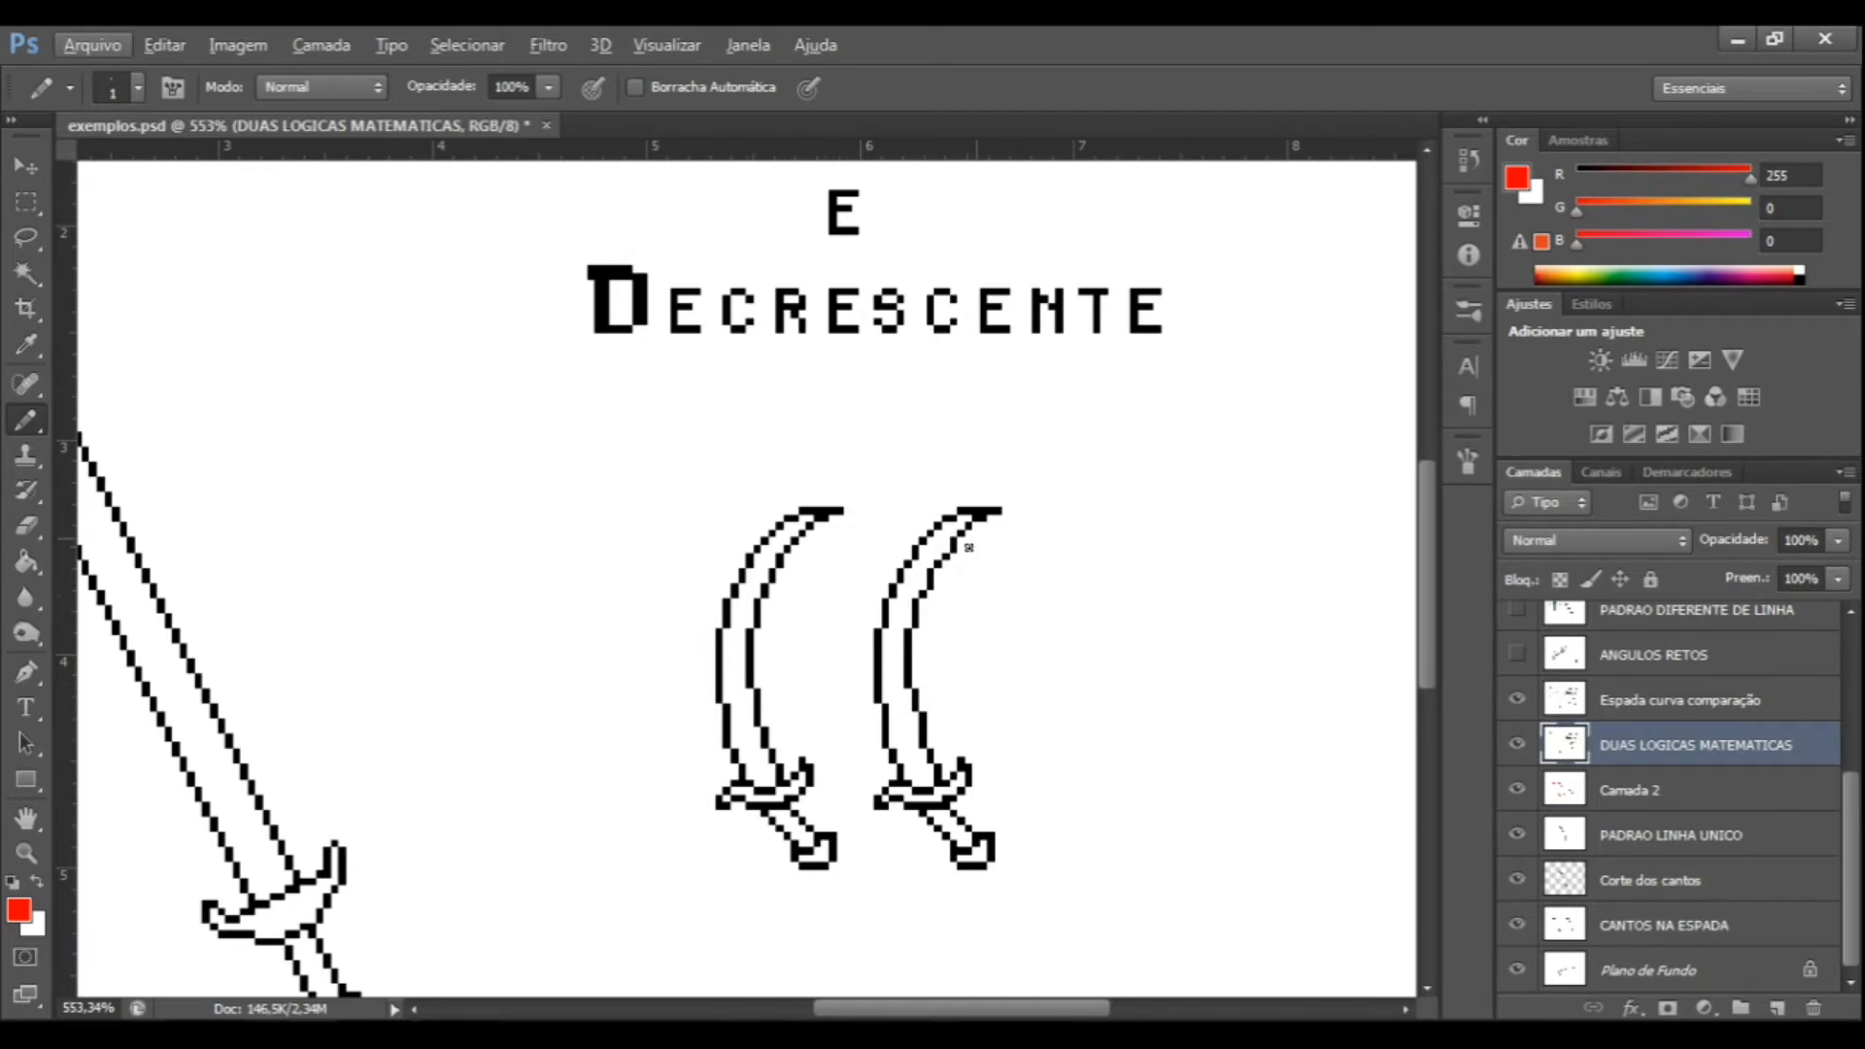
# On the Espada curva comparação layer, try red freehand strokes along the second curved sword's inner edge, undoing each one.
pyautogui.scroll(-3, 1011, 539)
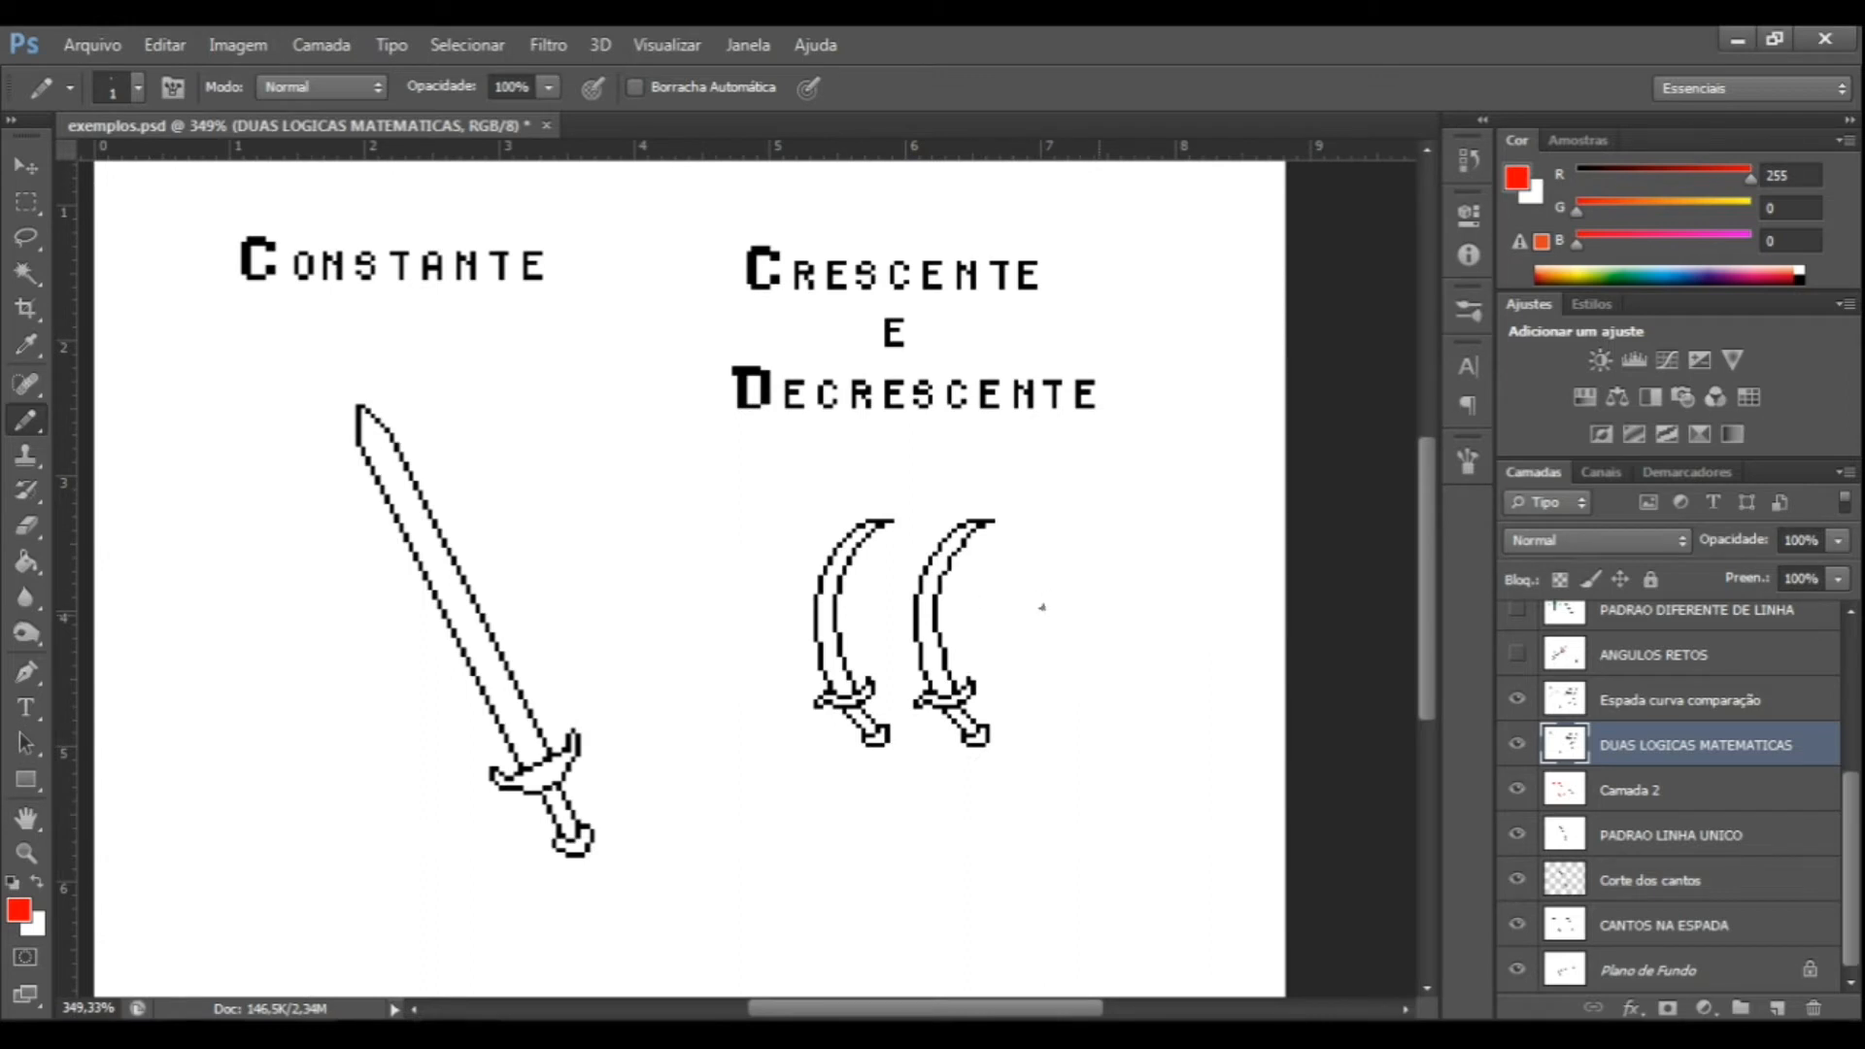
pyautogui.click(1603, 700)
pyautogui.moveTo(962, 577); pyautogui.dragTo(1033, 521)
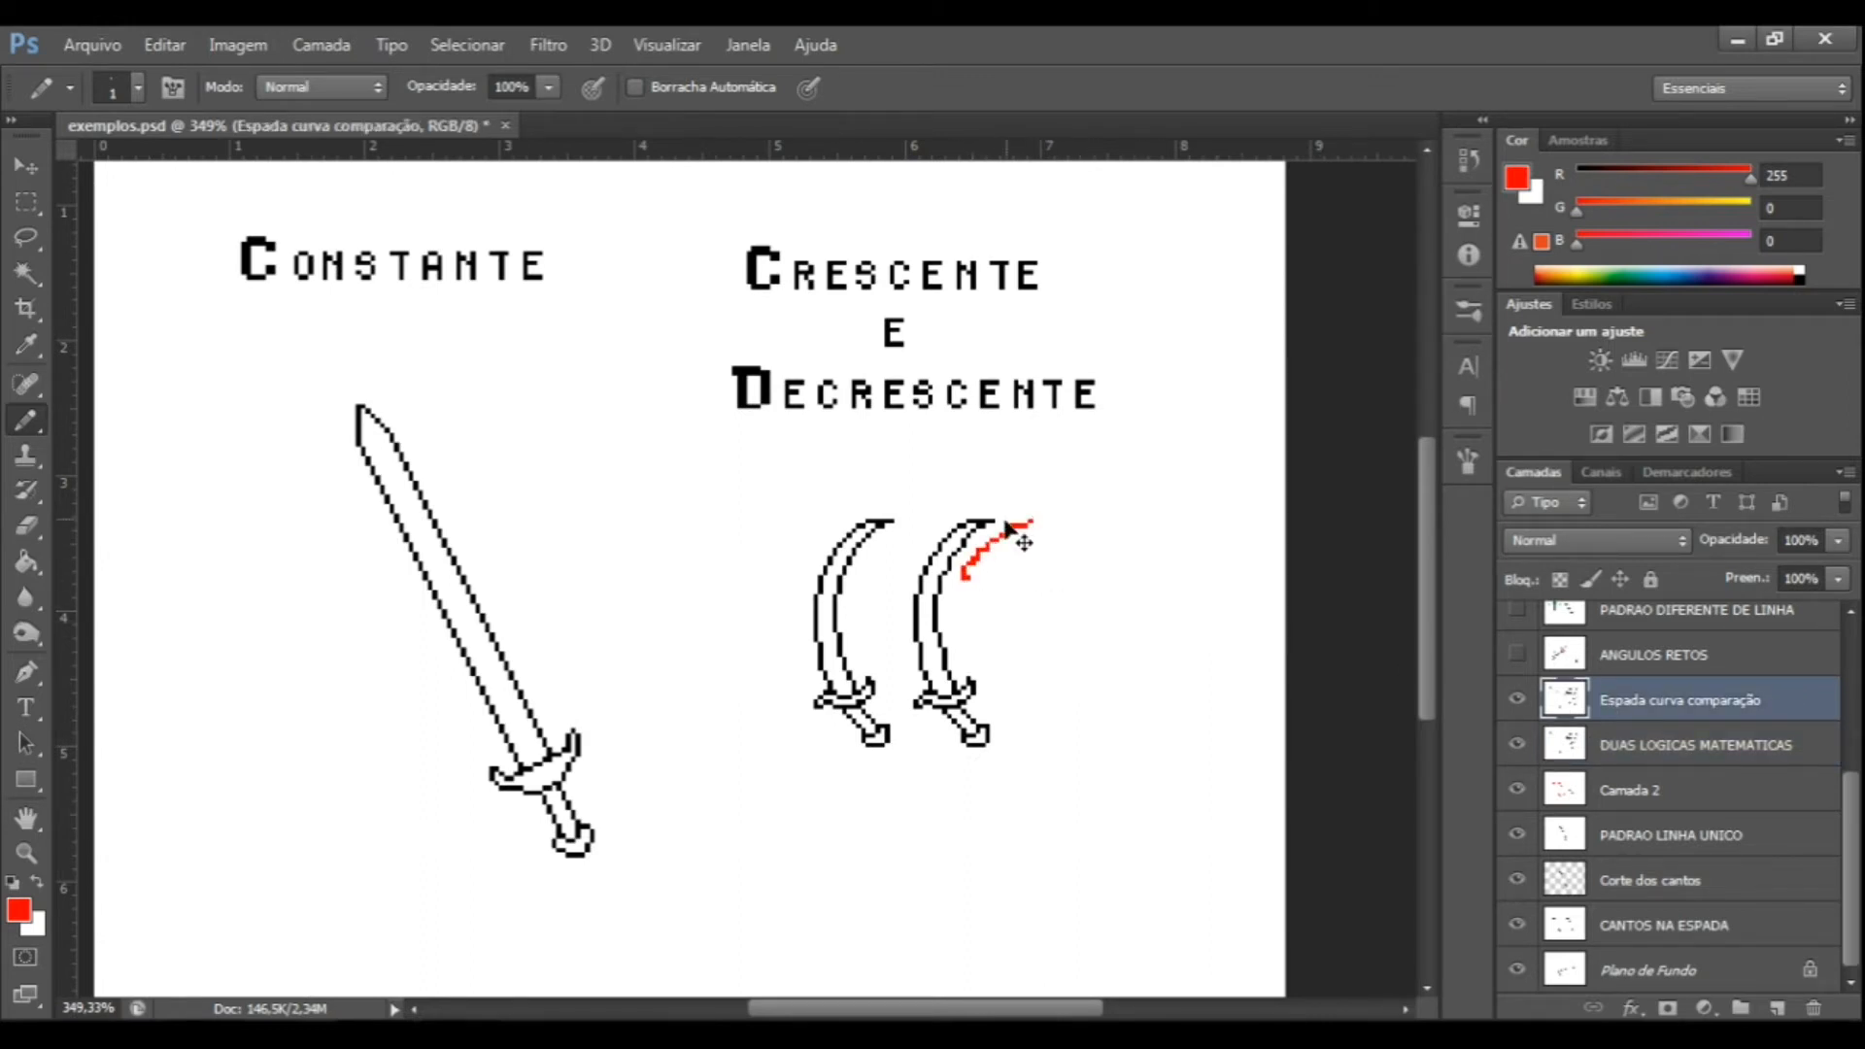
pyautogui.hotkey('ctrl', 'z')
pyautogui.scroll(4, 875, 588)
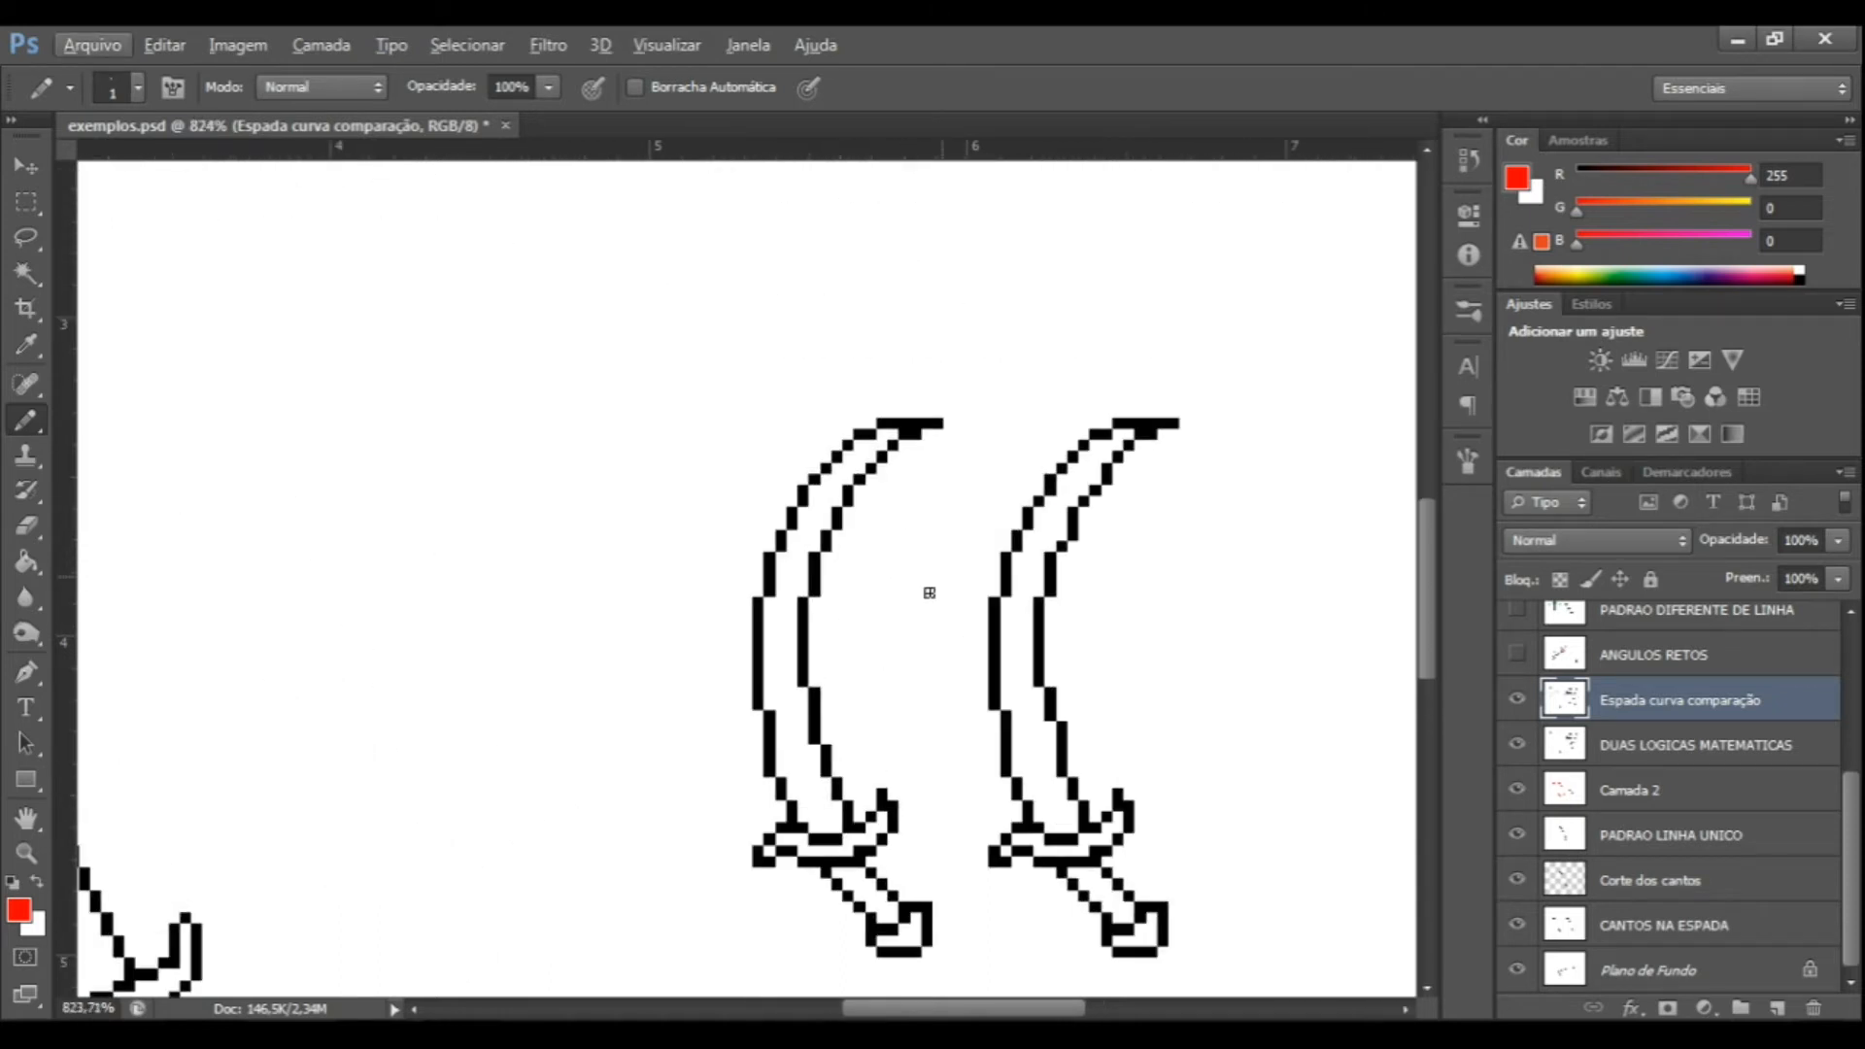
pyautogui.moveTo(1115, 476); pyautogui.dragTo(1073, 778)
pyautogui.hotkey('ctrl', 'z')
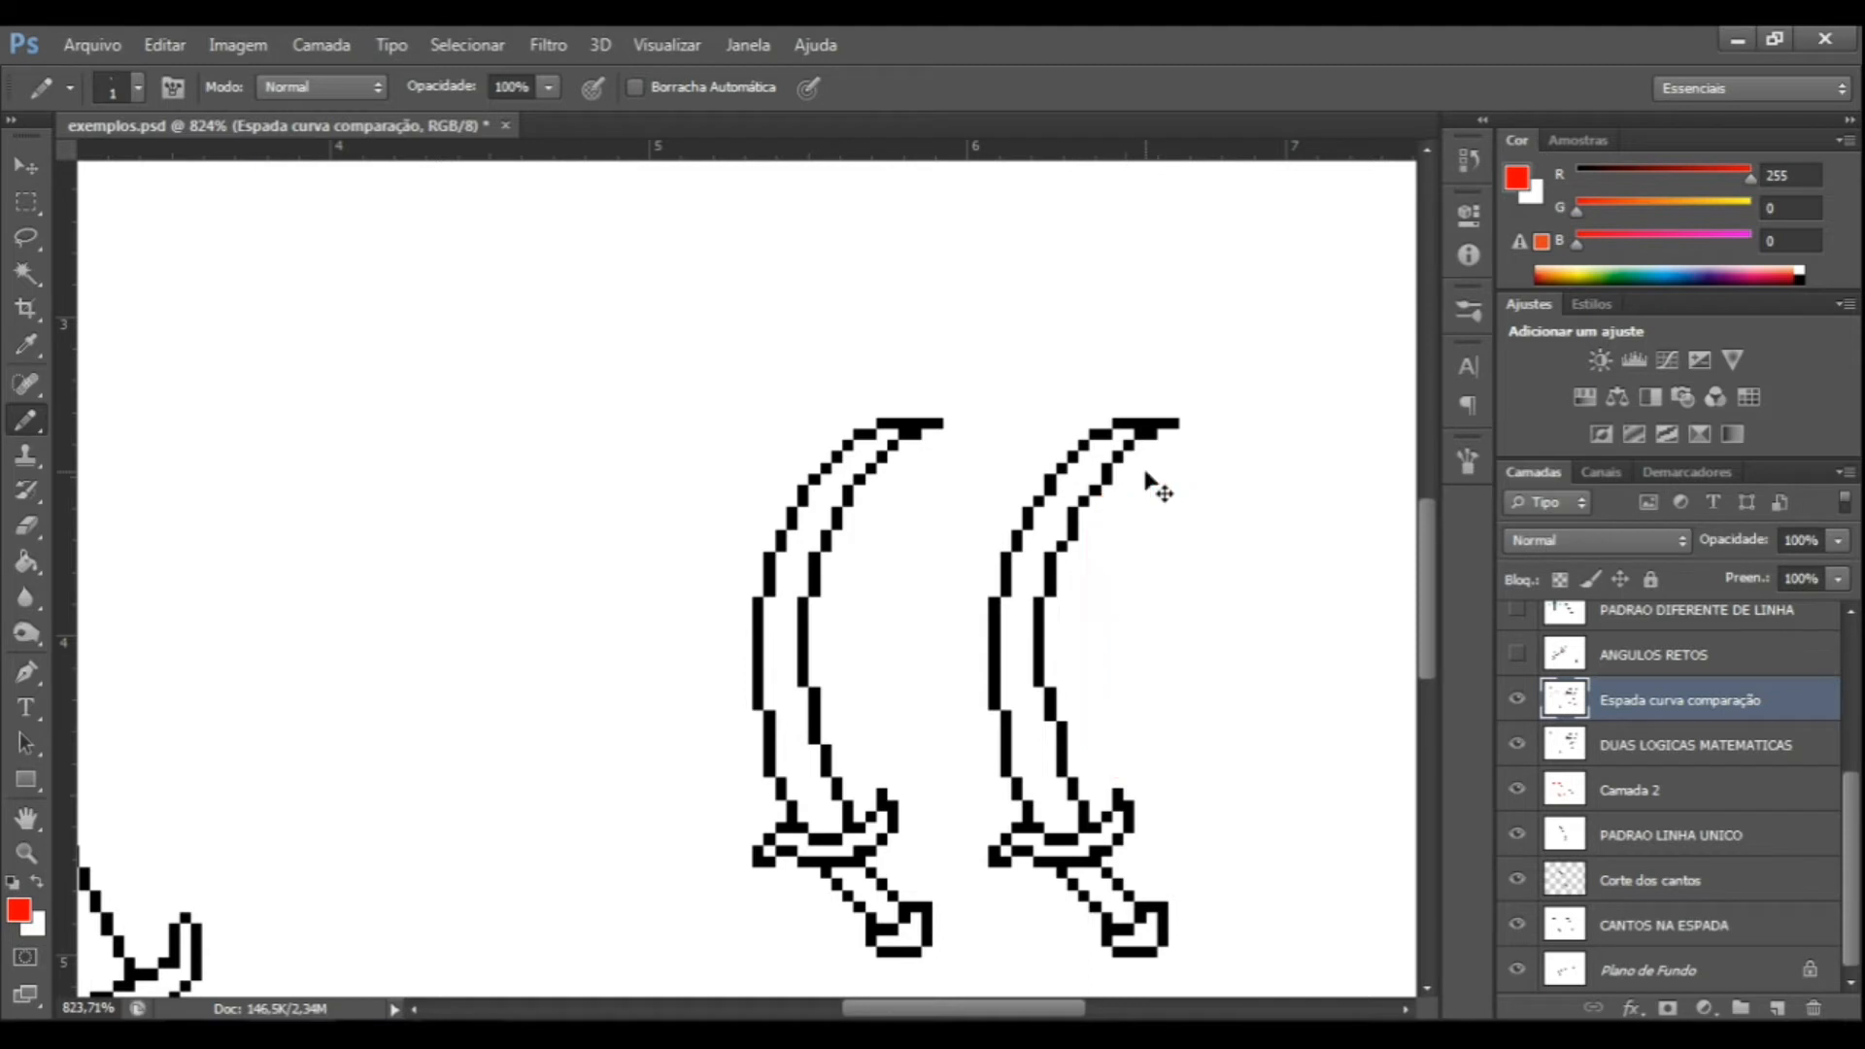
# Try a red freehand stroke between the straight and curved sword examples and undo it.
pyautogui.scroll(-4, 1147, 476)
pyautogui.moveTo(697, 372)
pyautogui.mouseDown()
pyautogui.moveTo(1076, 364)
pyautogui.moveTo(1109, 382)
pyautogui.moveTo(1141, 476)
pyautogui.moveTo(778, 529)
pyautogui.mouseUp()
pyautogui.hotkey('ctrl', 'z')
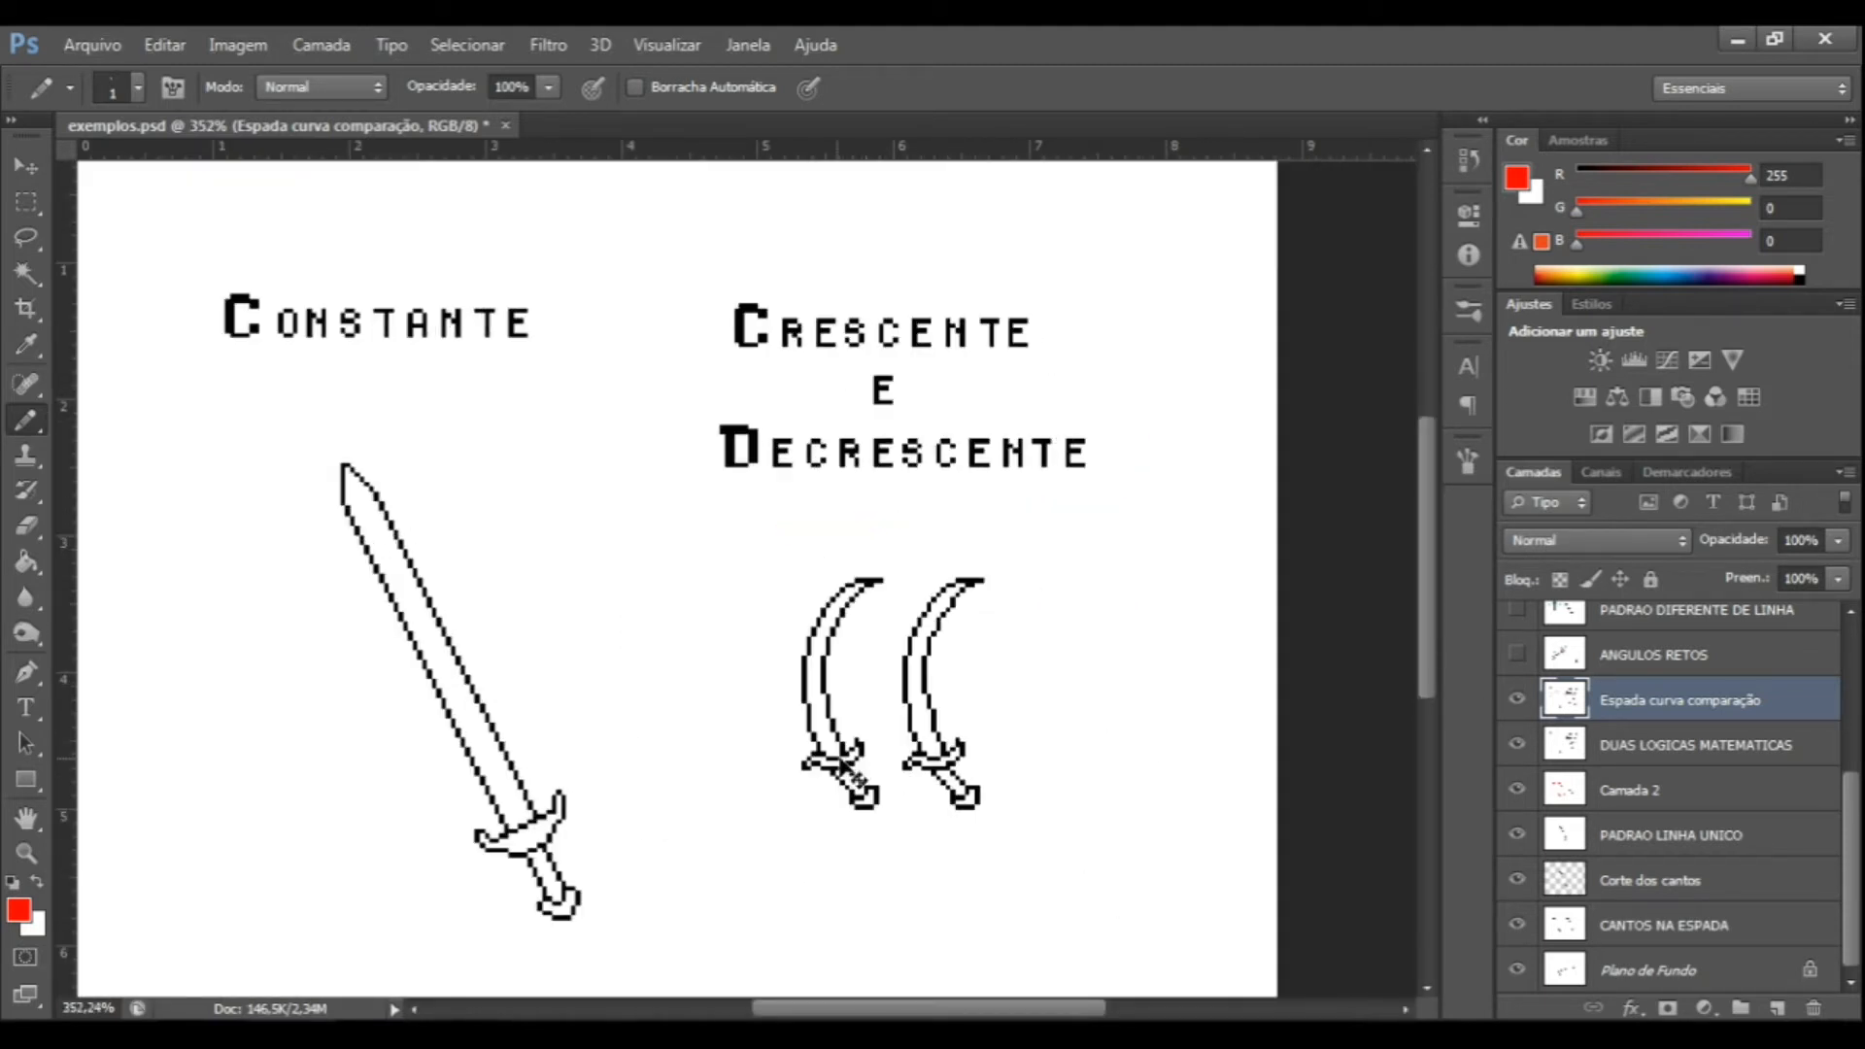
# Try marking the lower end of the straight sword's left blade edge in red, following its two-pixel segments.
pyautogui.scroll(3, 457, 779)
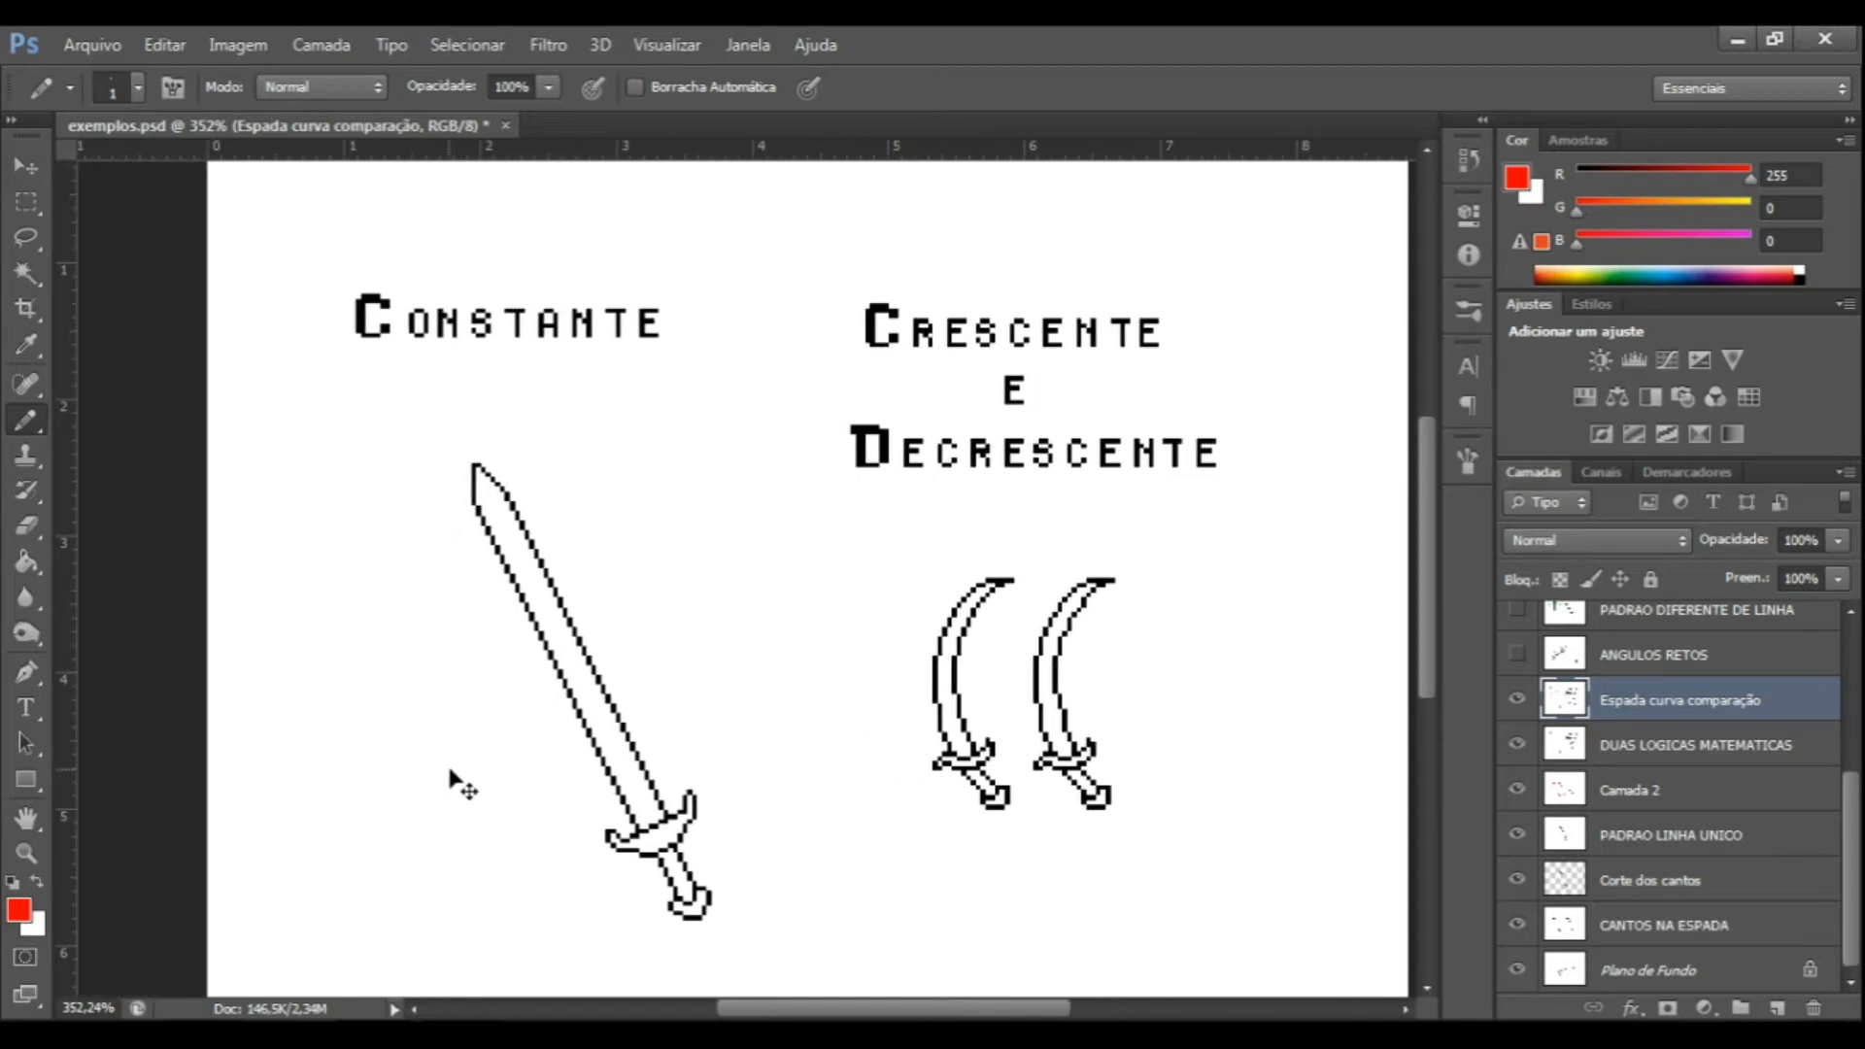
pyautogui.scroll(2, 710, 580)
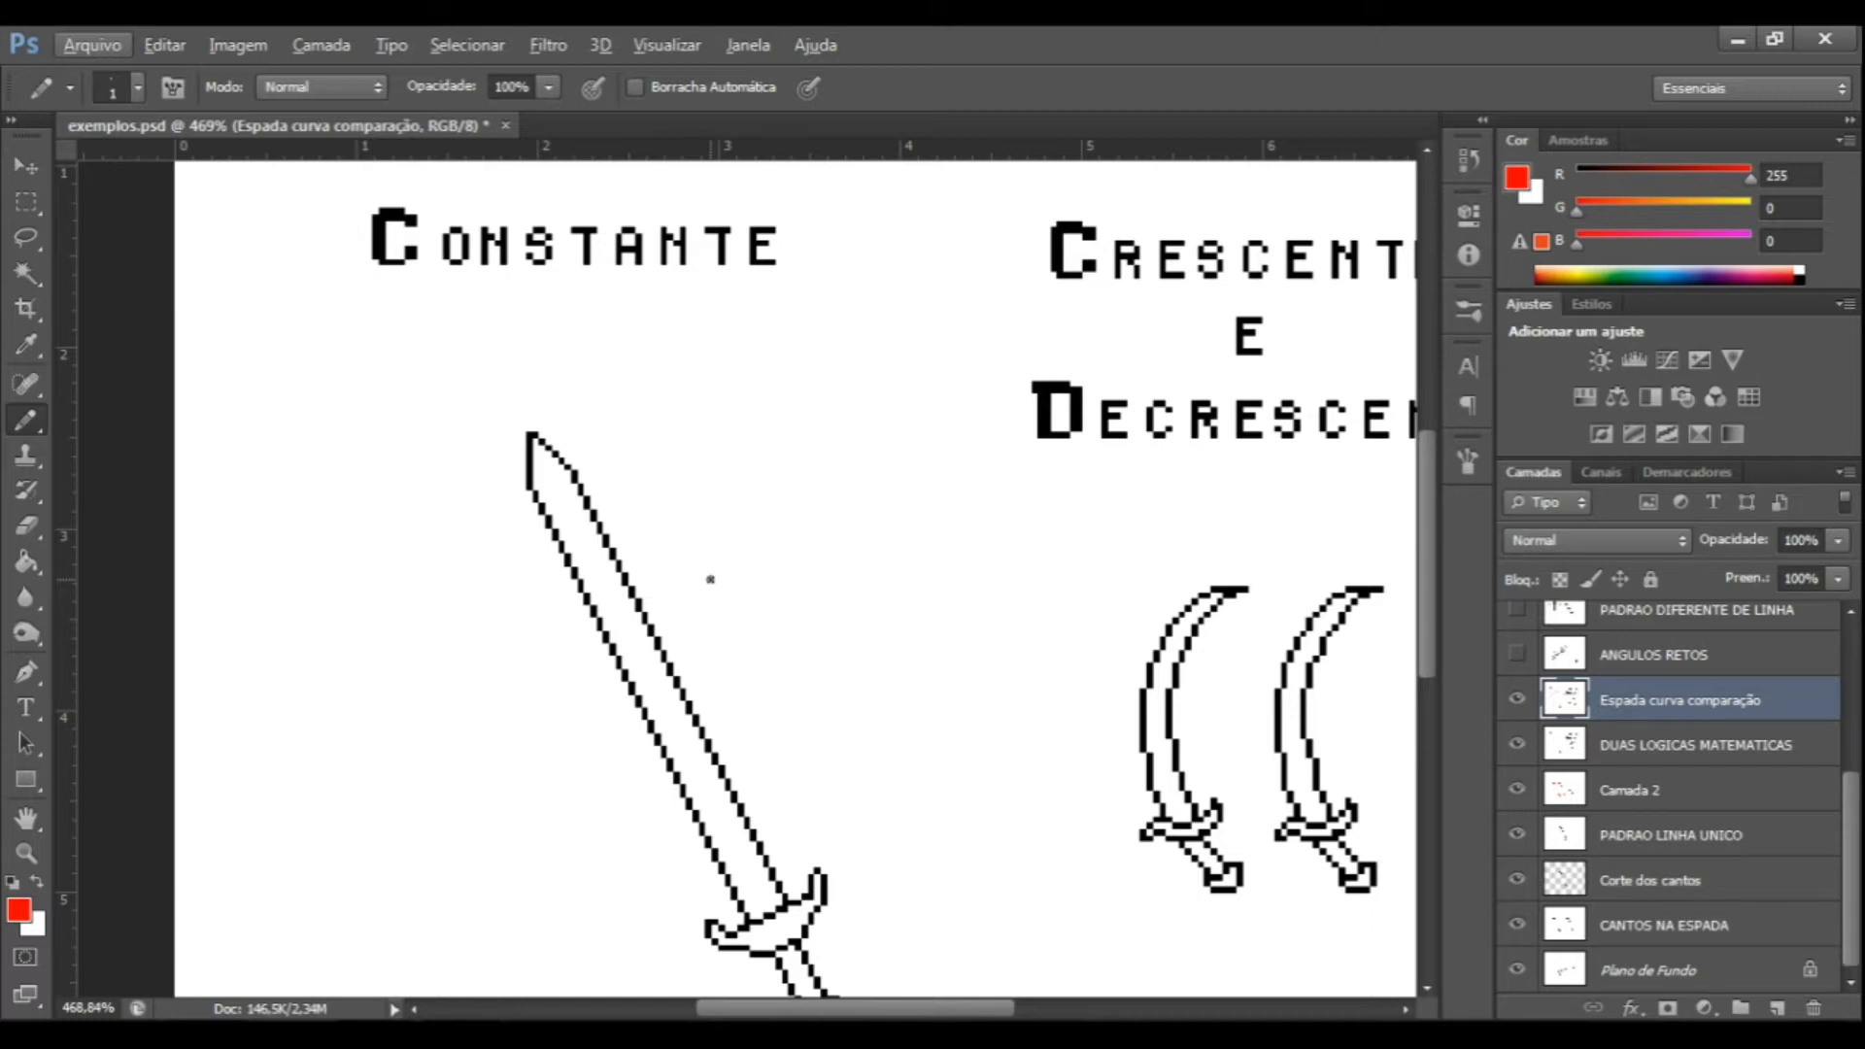
pyautogui.scroll(-3, 738, 709)
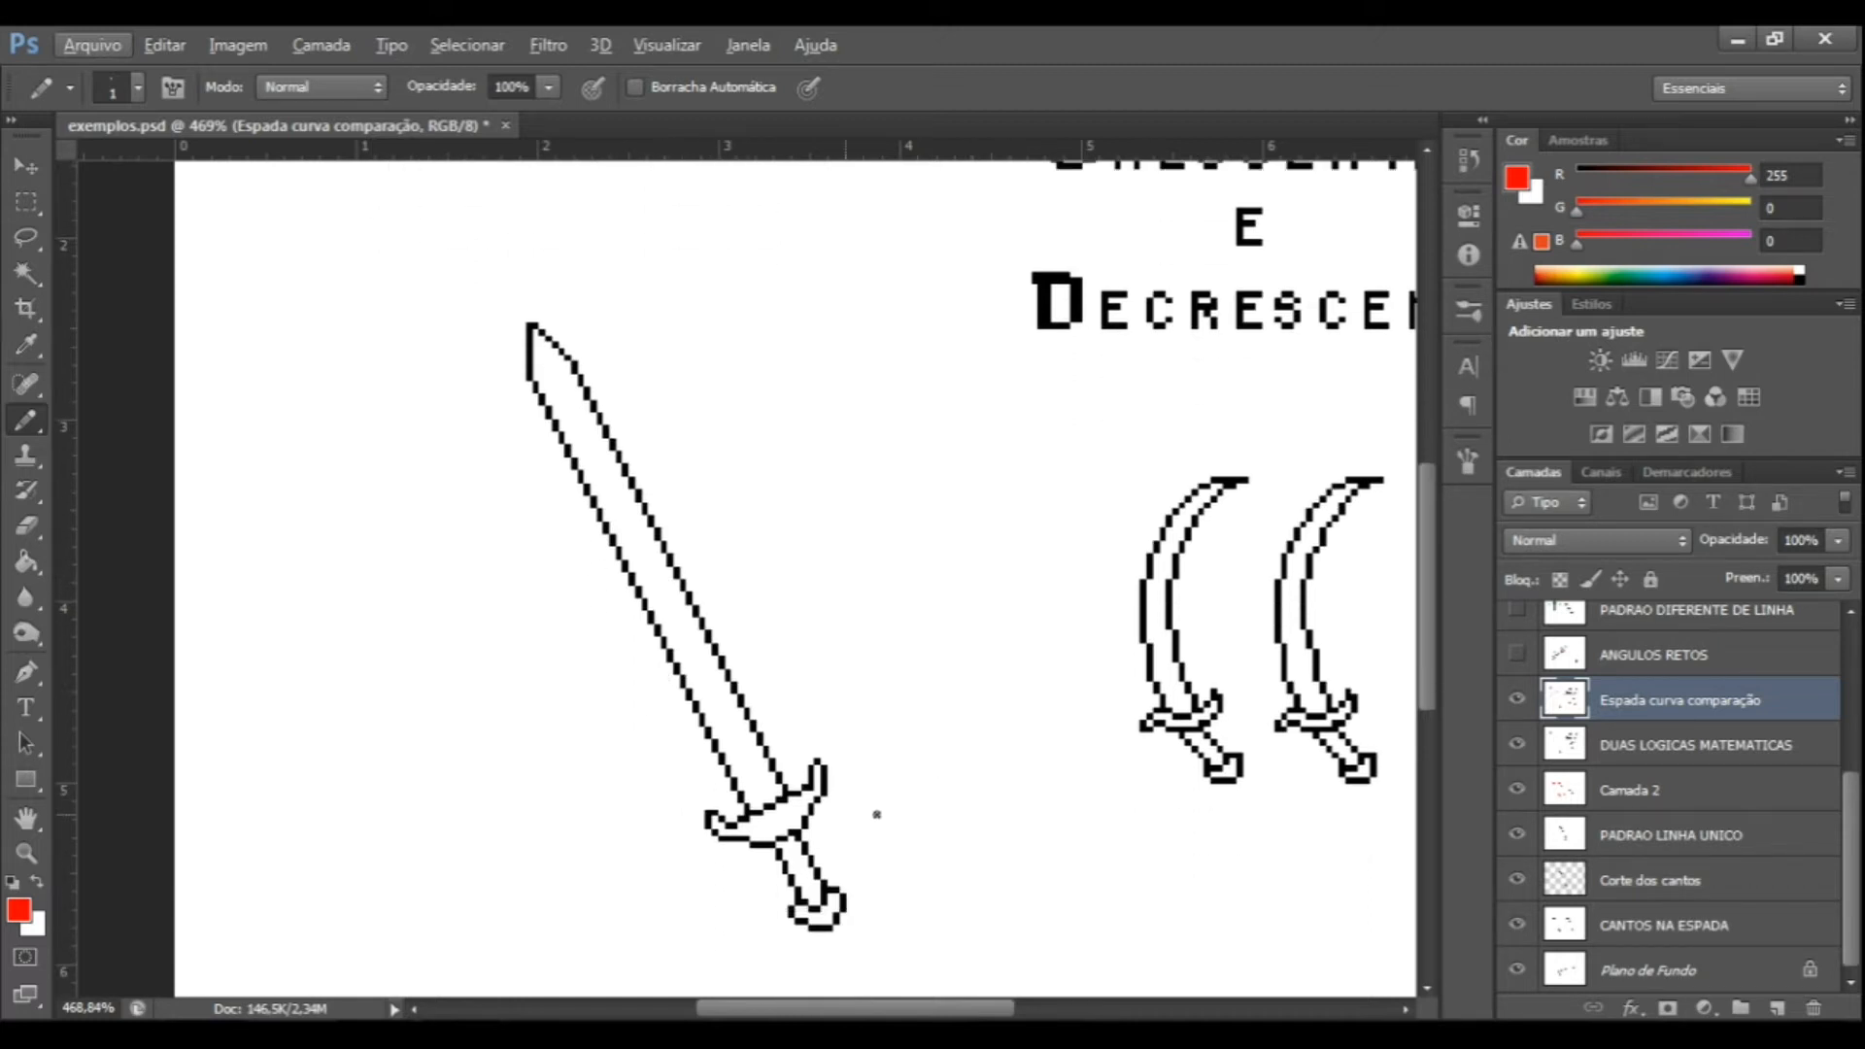
pyautogui.scroll(6, 743, 821)
pyautogui.click(751, 798)
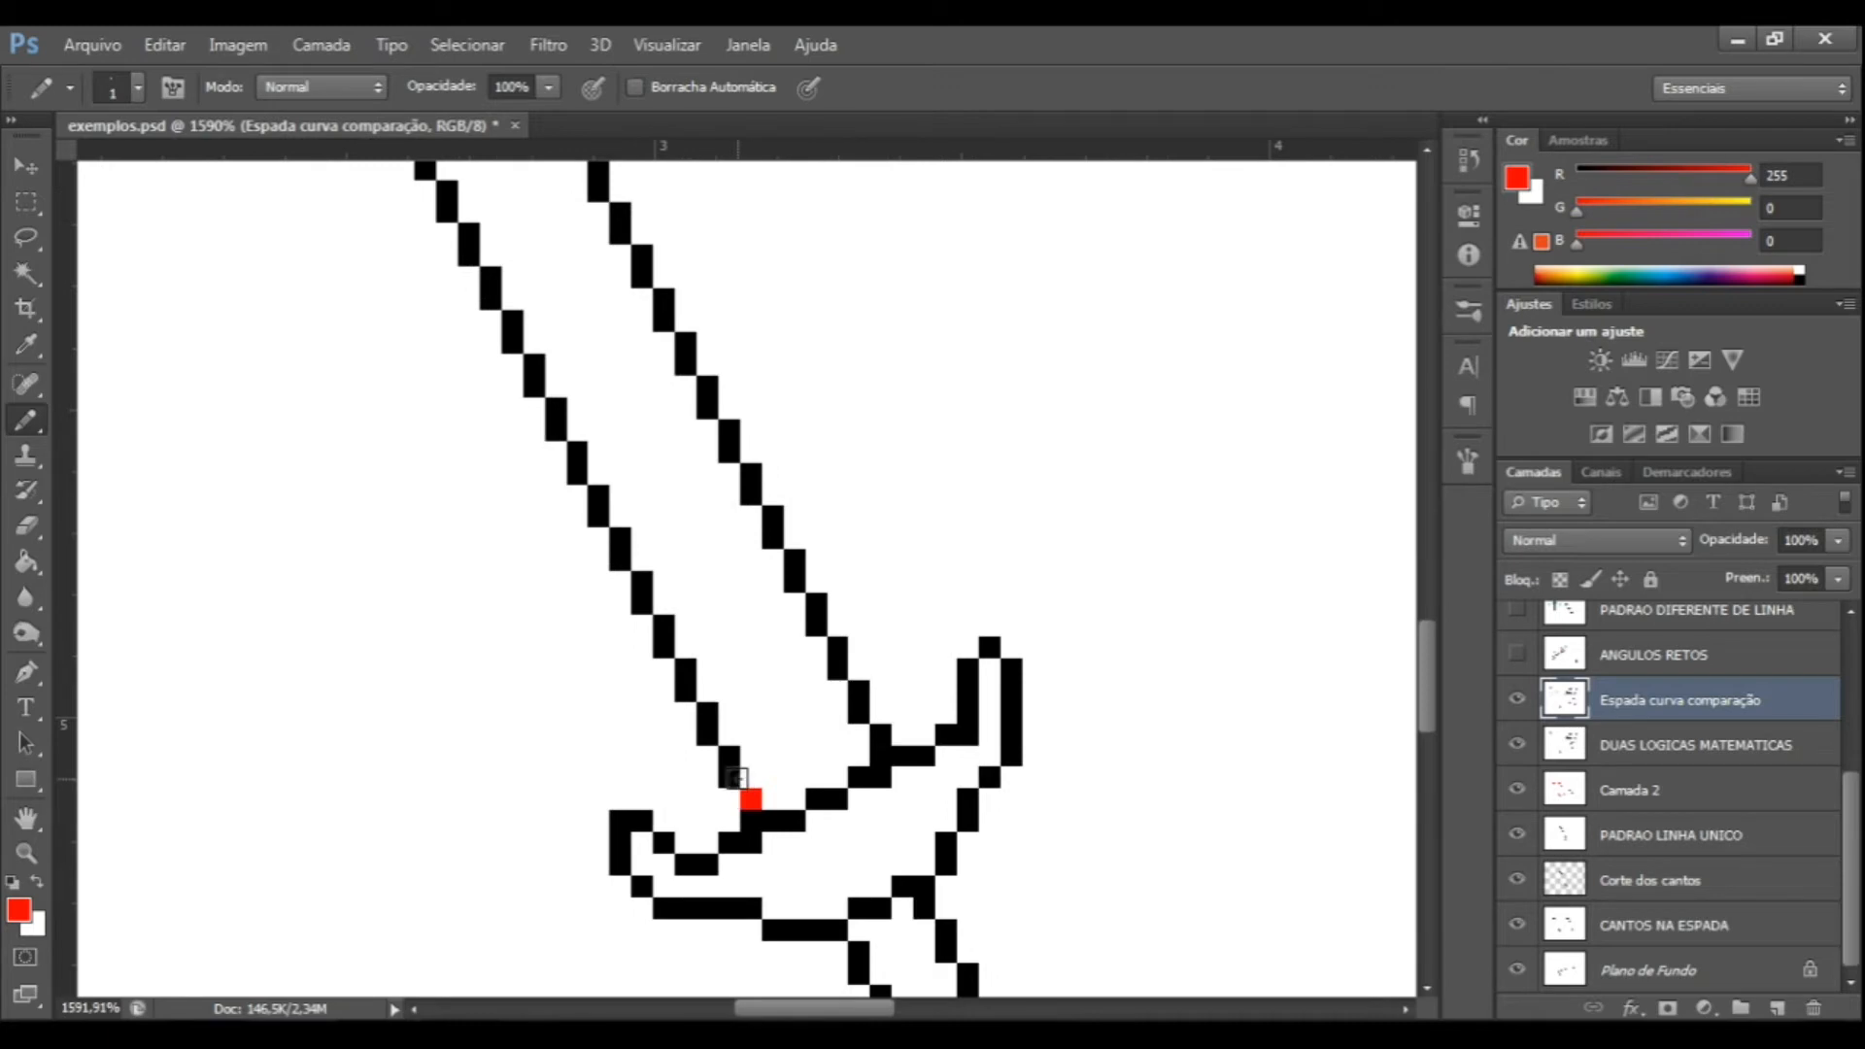
pyautogui.hotkey('ctrl', 'z')
pyautogui.moveTo(732, 778); pyautogui.dragTo(692, 683)
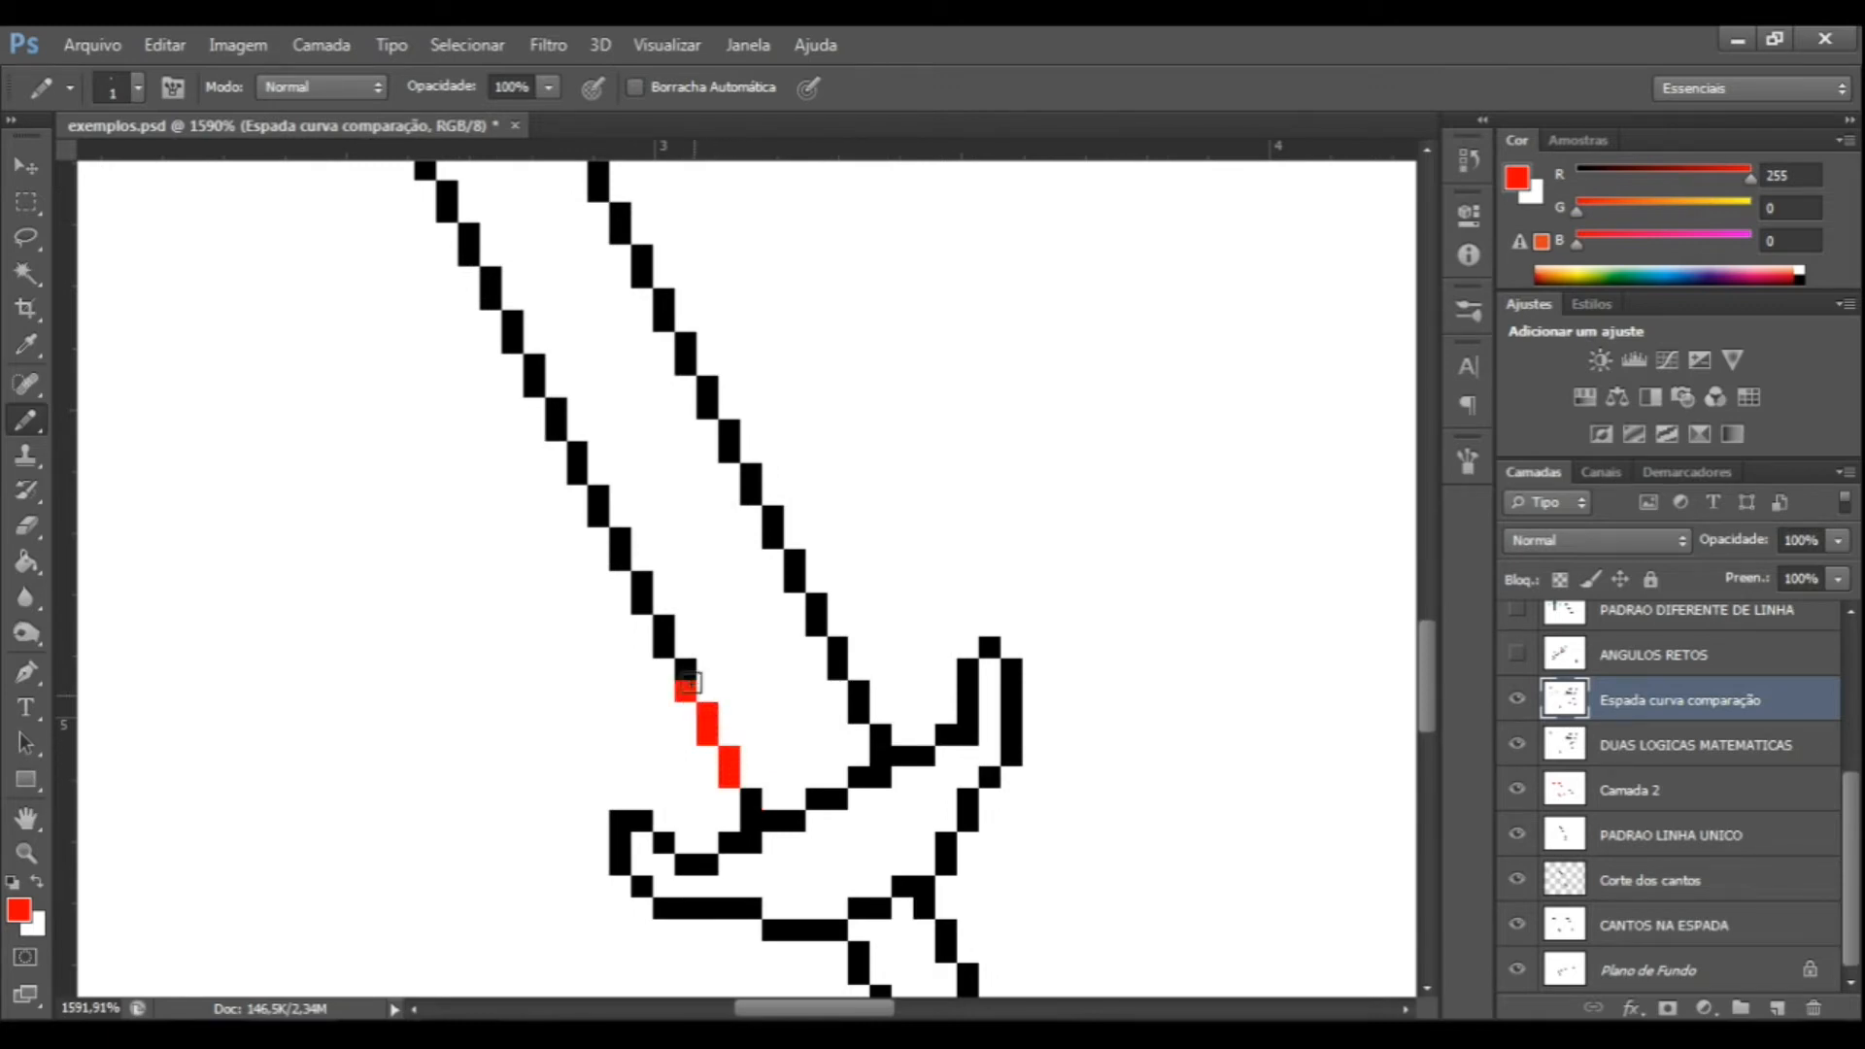
pyautogui.click(686, 673)
pyautogui.scroll(-1, 717, 680)
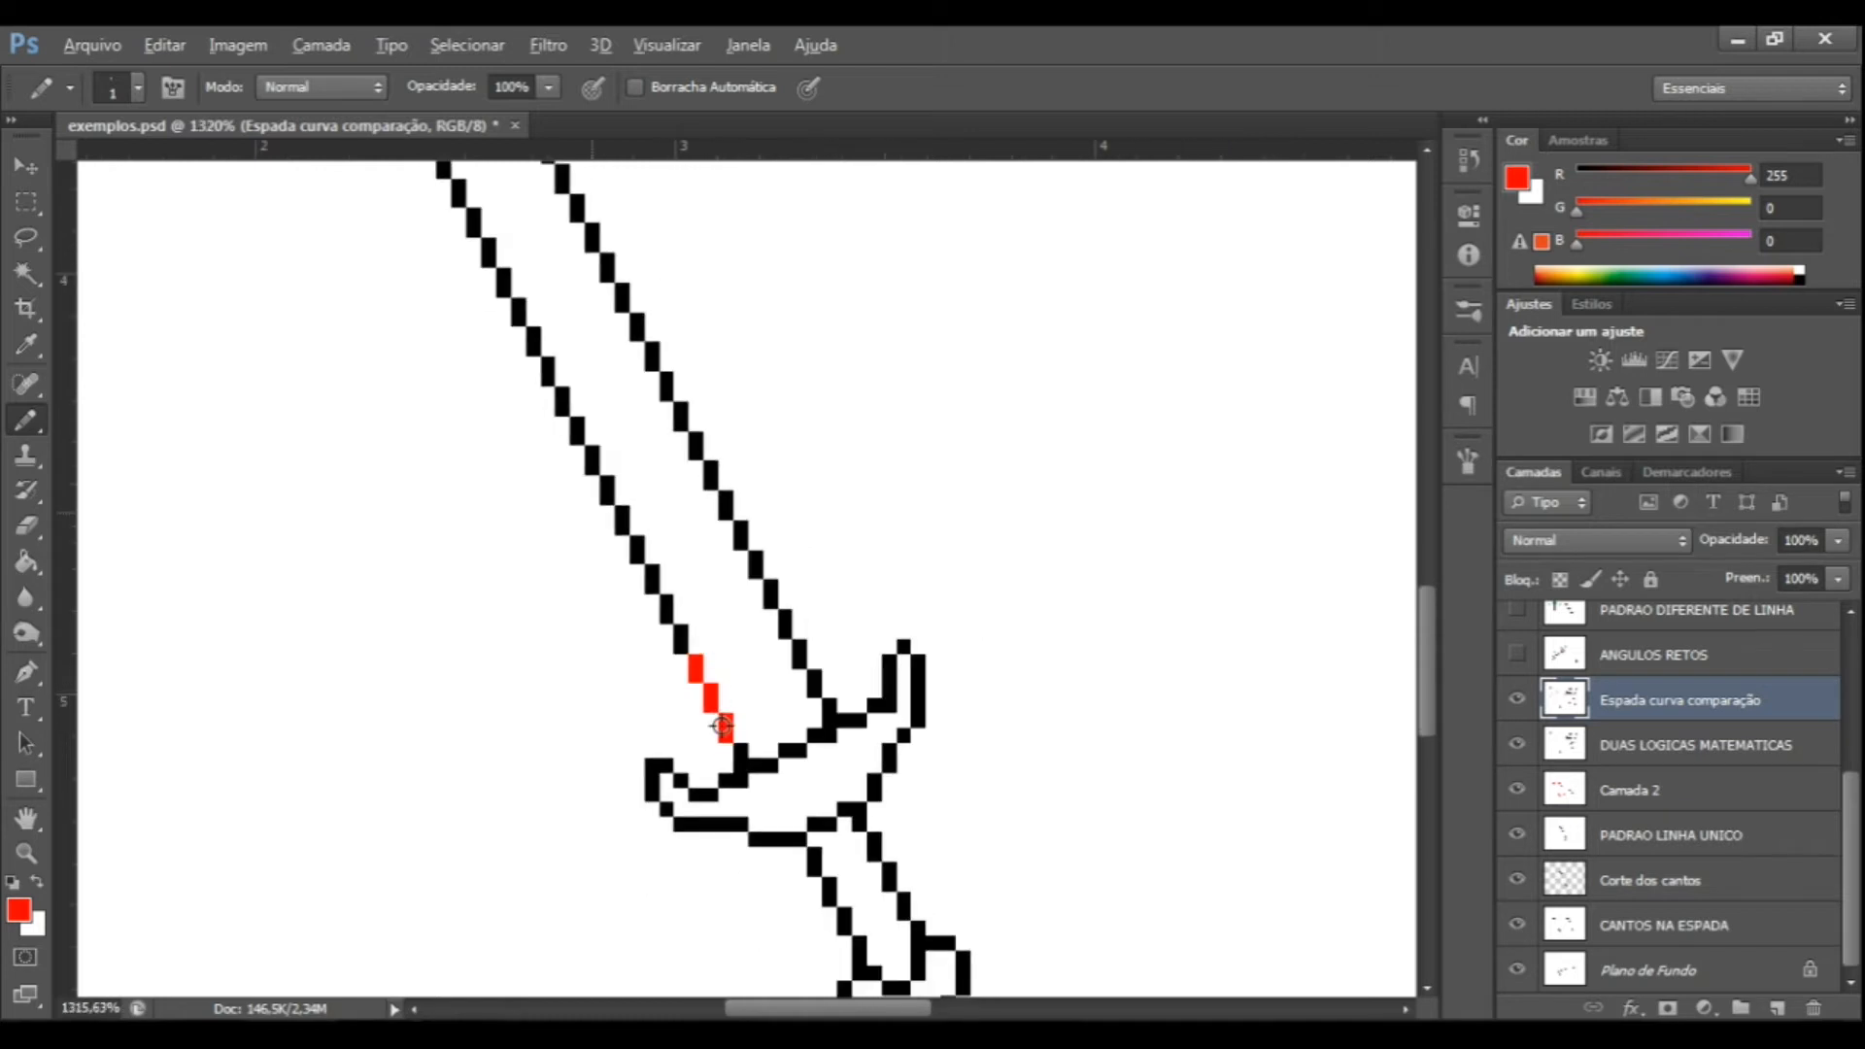
pyautogui.scroll(1, 721, 725)
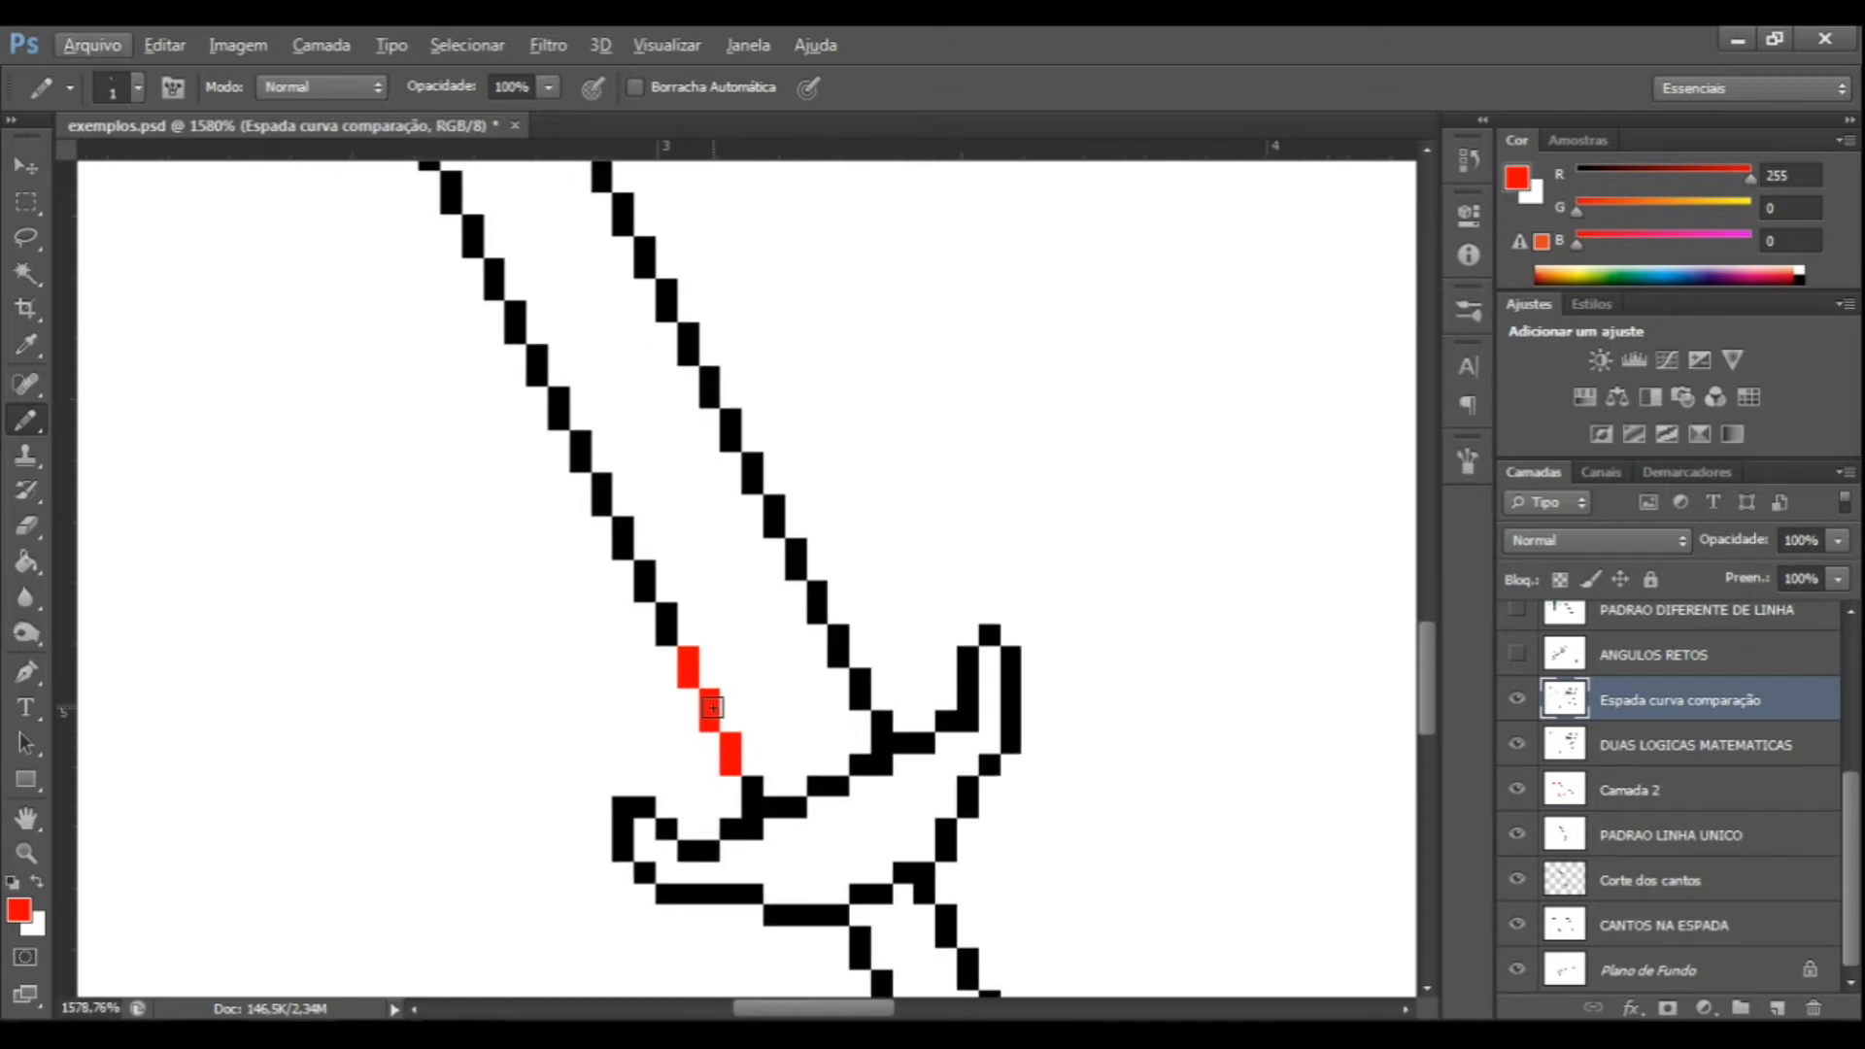
pyautogui.click(680, 634)
pyautogui.click(673, 615)
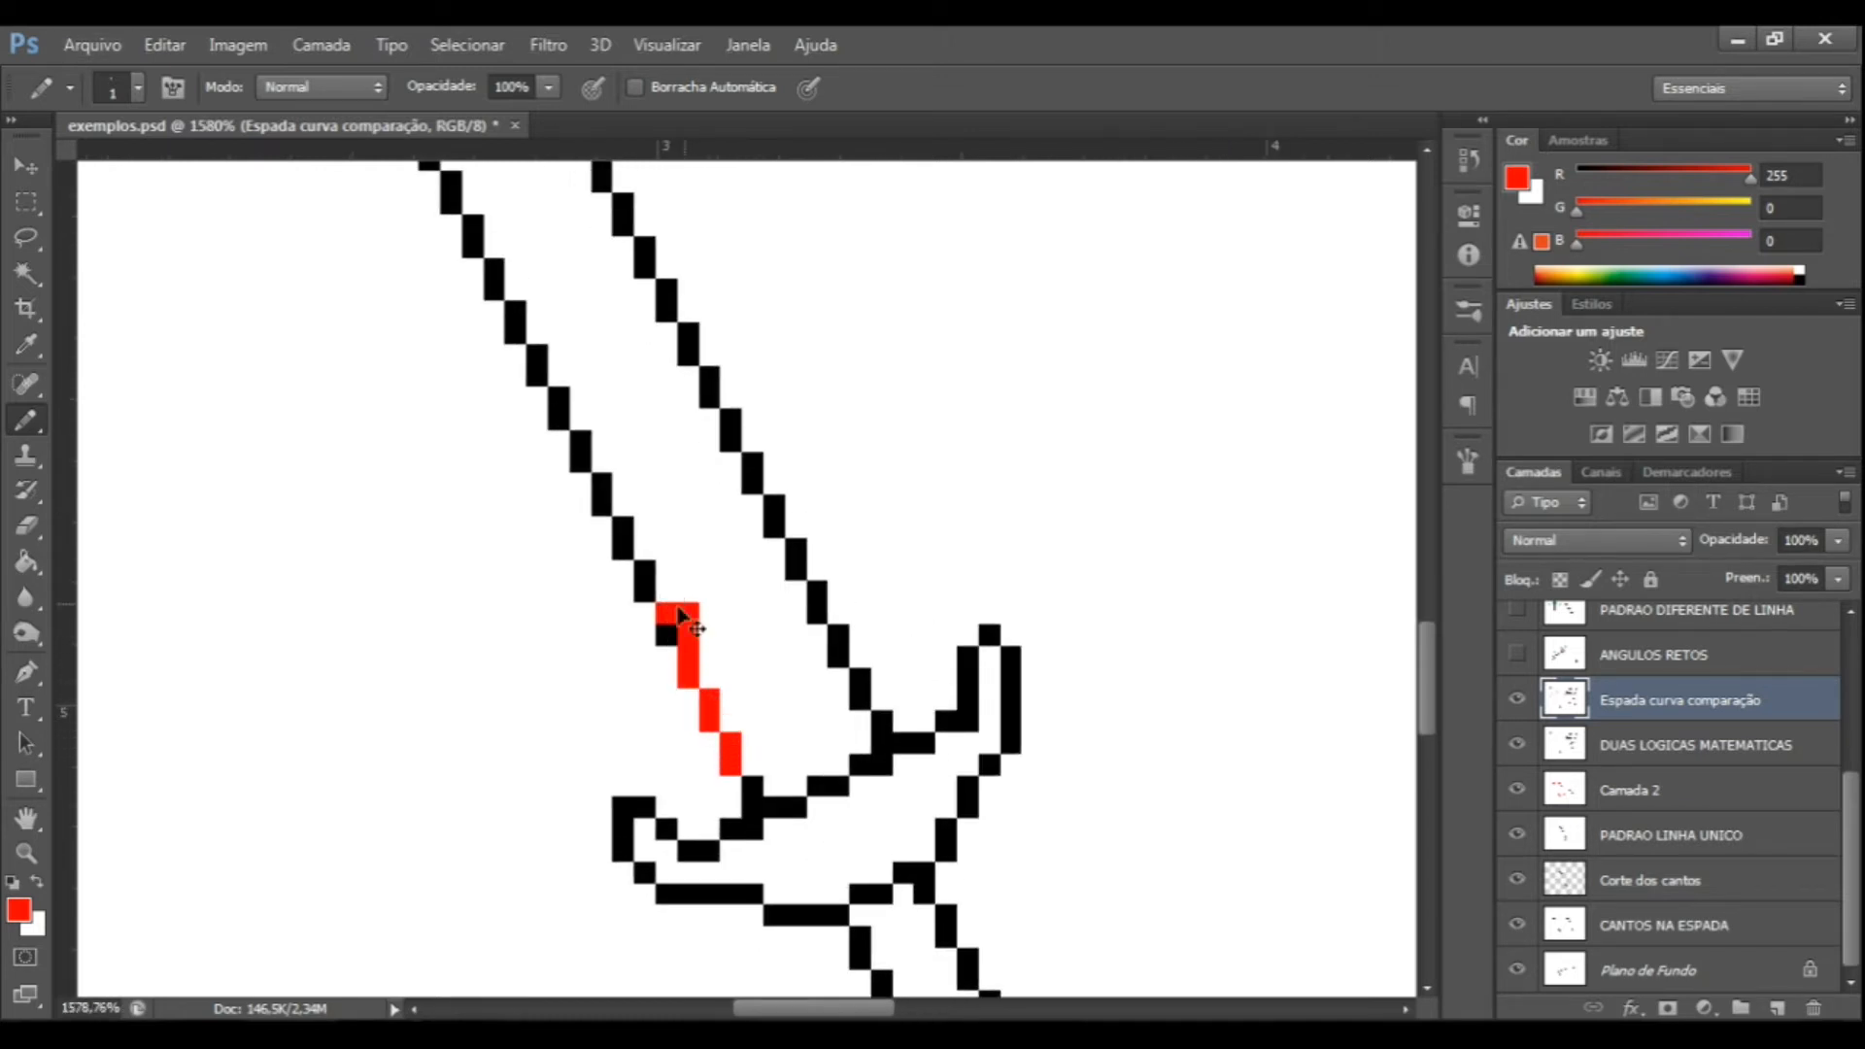
# Undo all the red marks on the straight sword's left blade edge.
pyautogui.hotkey('ctrl', 'alt', 'z')
pyautogui.hotkey('ctrl', 'alt', 'z')
pyautogui.hotkey('ctrl', 'alt', 'z')
pyautogui.hotkey('ctrl', 'alt', 'z')
pyautogui.hotkey('ctrl', 'alt', 'z')
pyautogui.hotkey('ctrl', 'alt', 'z')
pyautogui.scroll(-5, 792, 543)
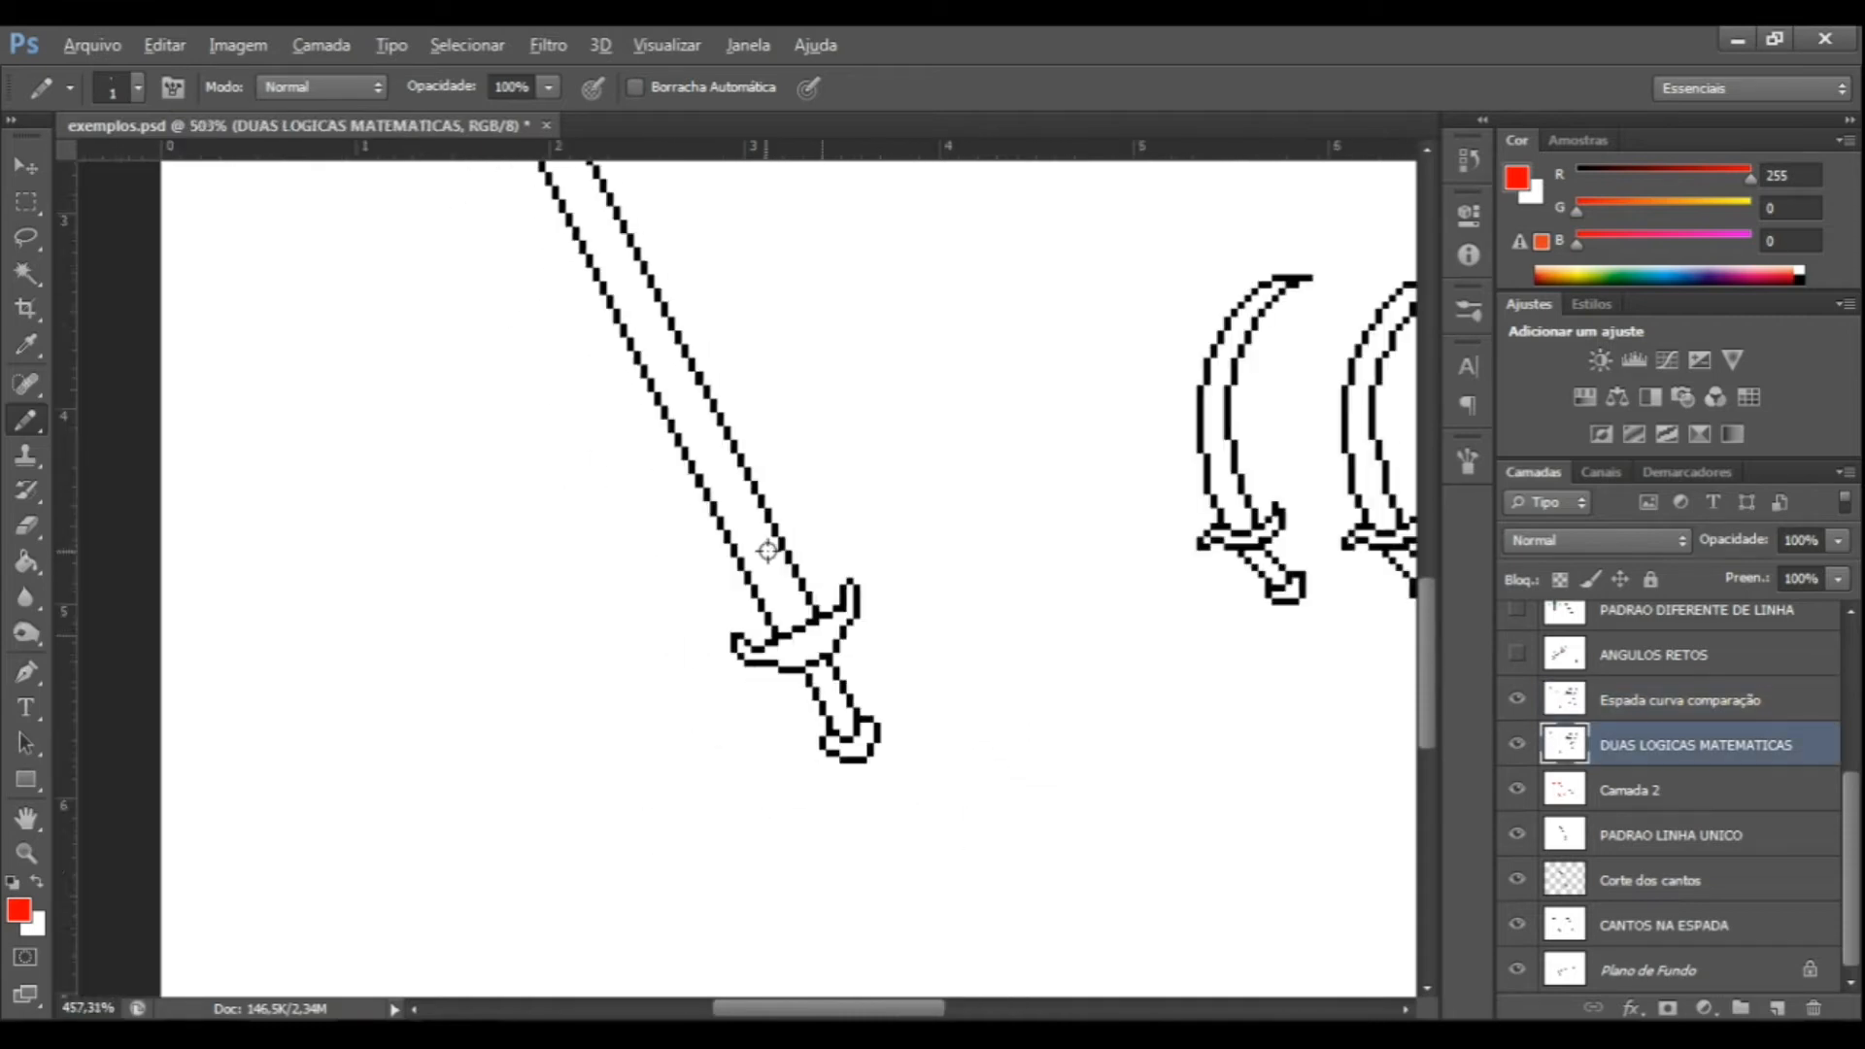
# On the Espada curva comparação layer, draw a long vertical red line between the straight and curved swords.
pyautogui.scroll(1, 953, 490)
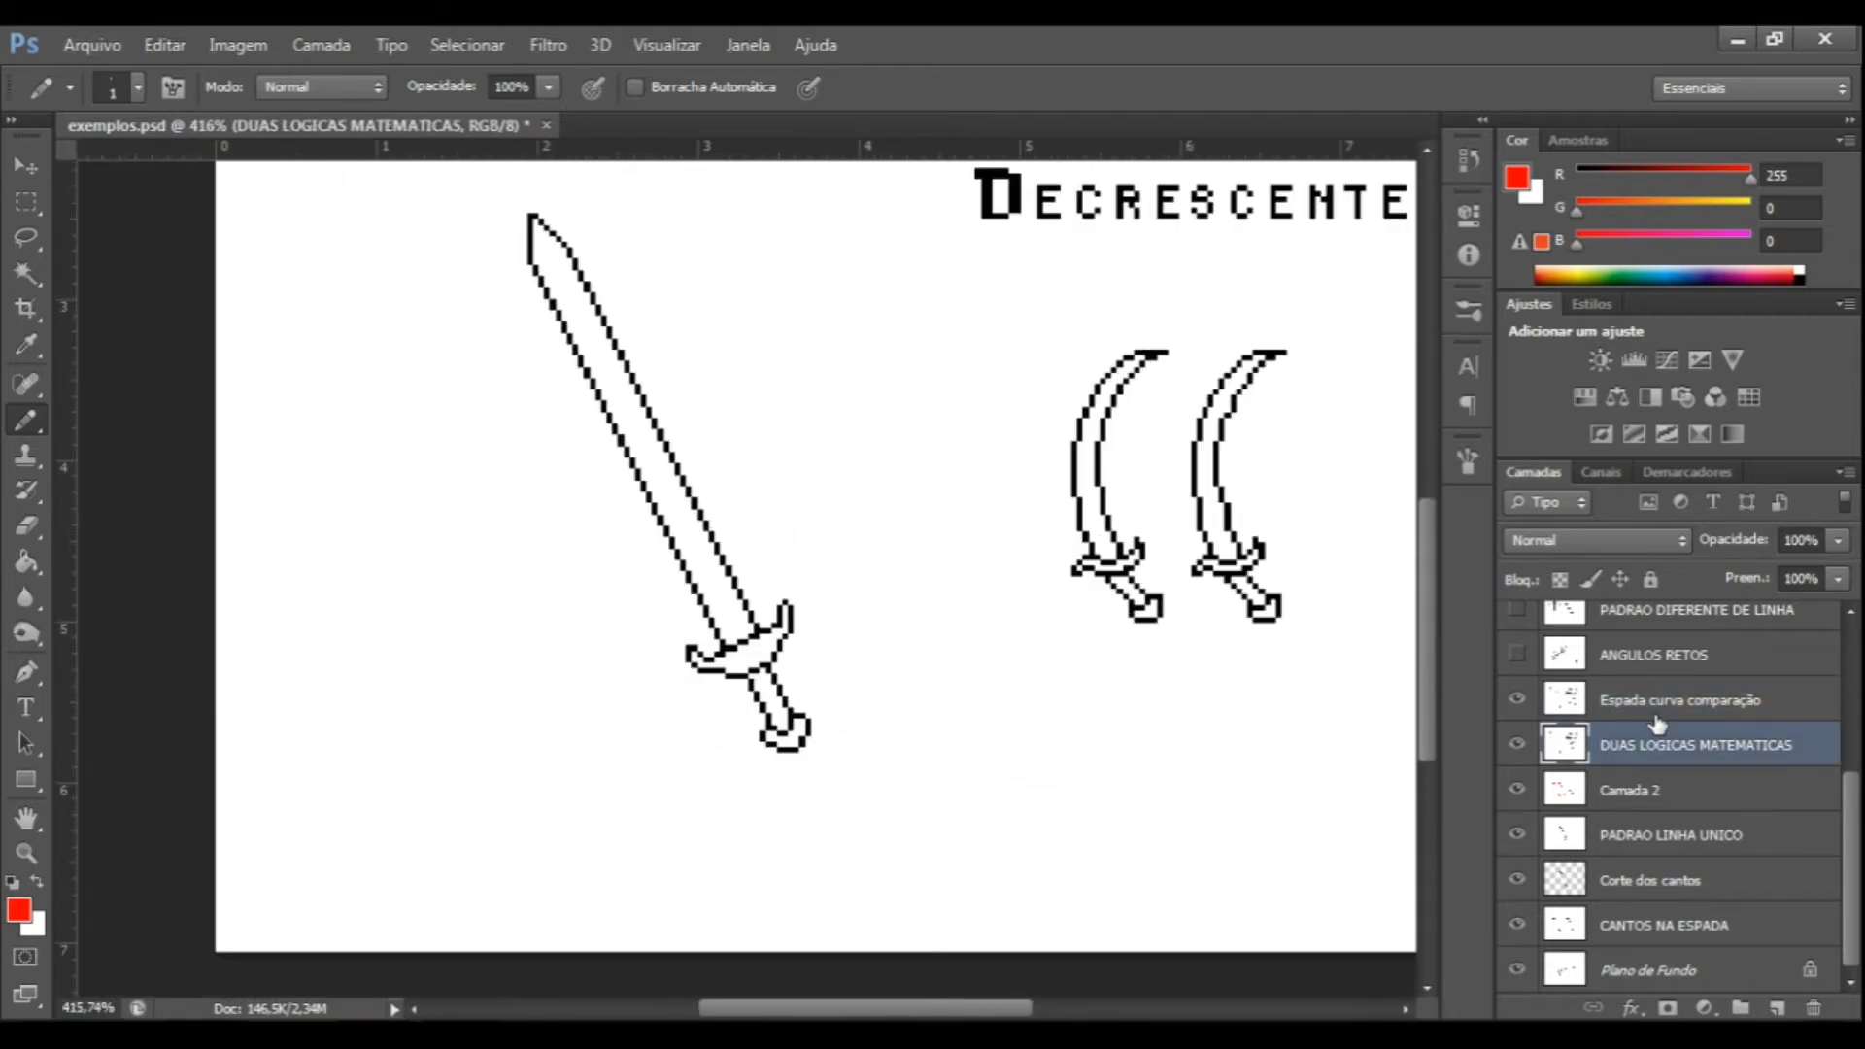
pyautogui.click(1652, 700)
pyautogui.click(933, 306)
pyautogui.keyDown('shift'); pyautogui.click(933, 757); pyautogui.keyUp('shift')
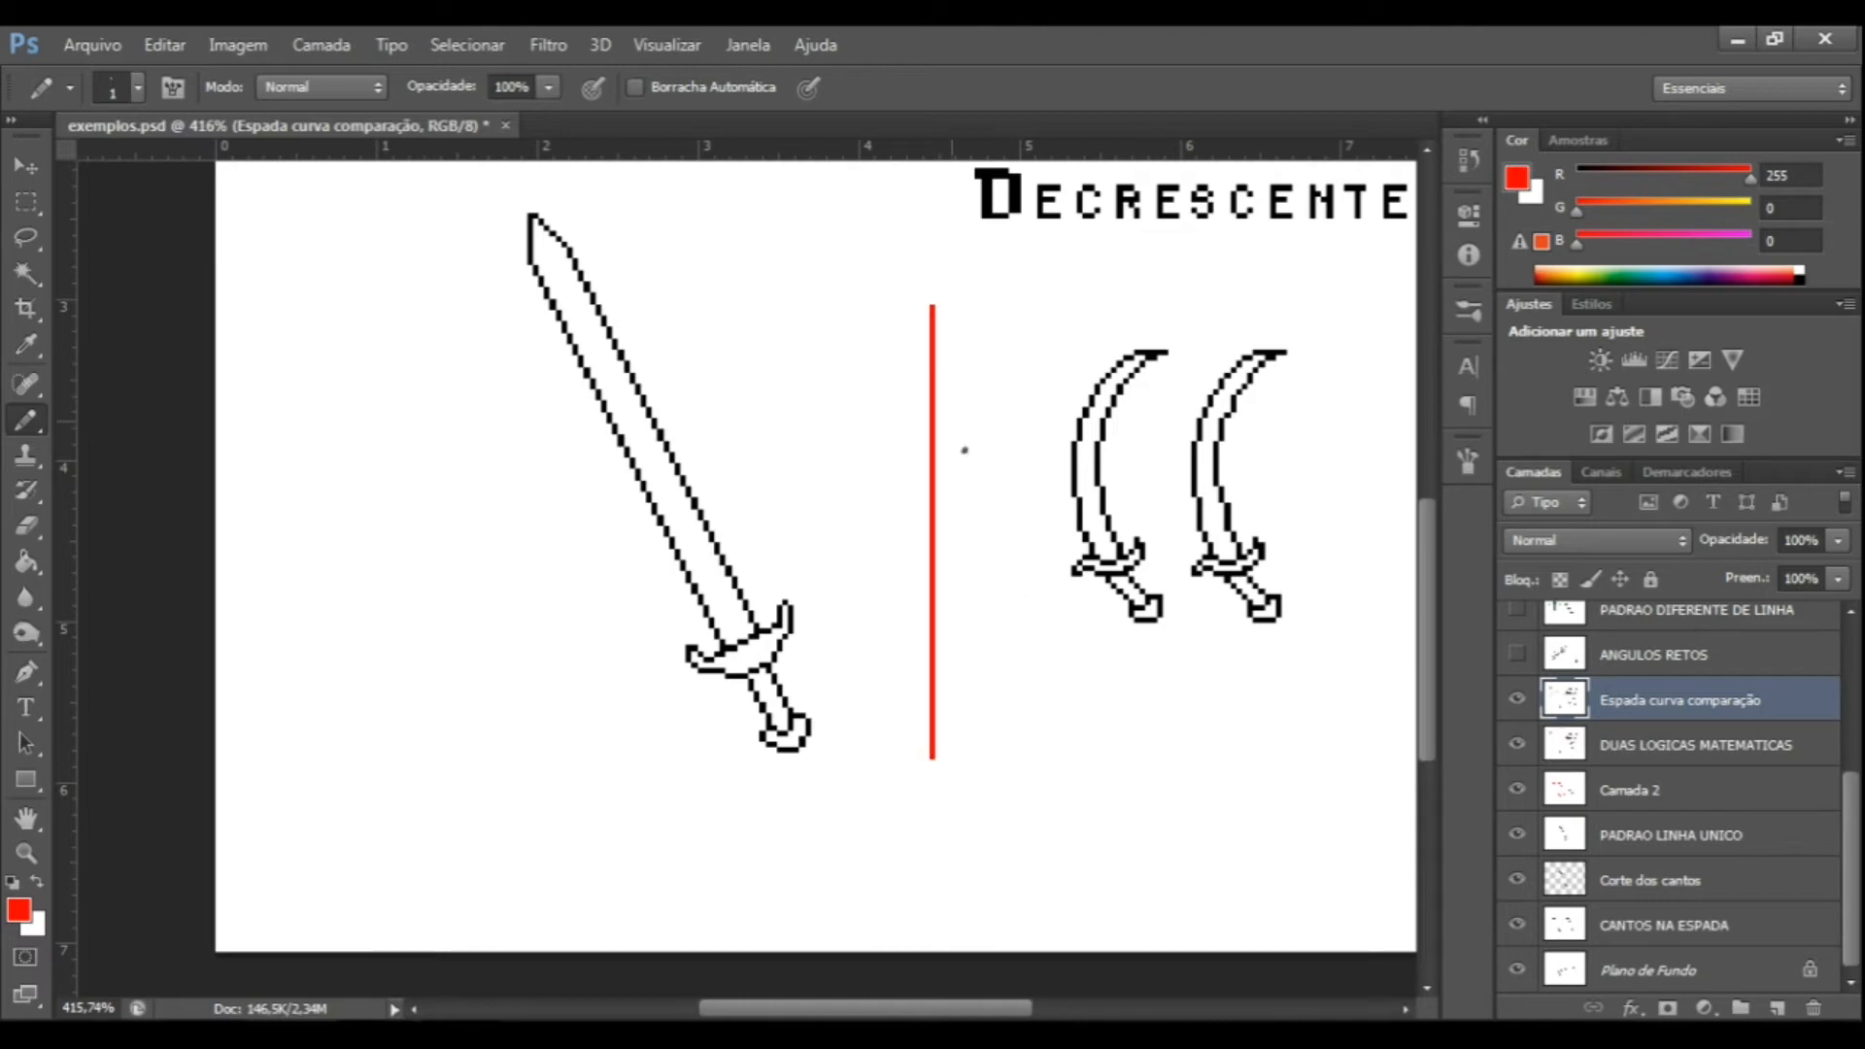
pyautogui.scroll(2, 968, 397)
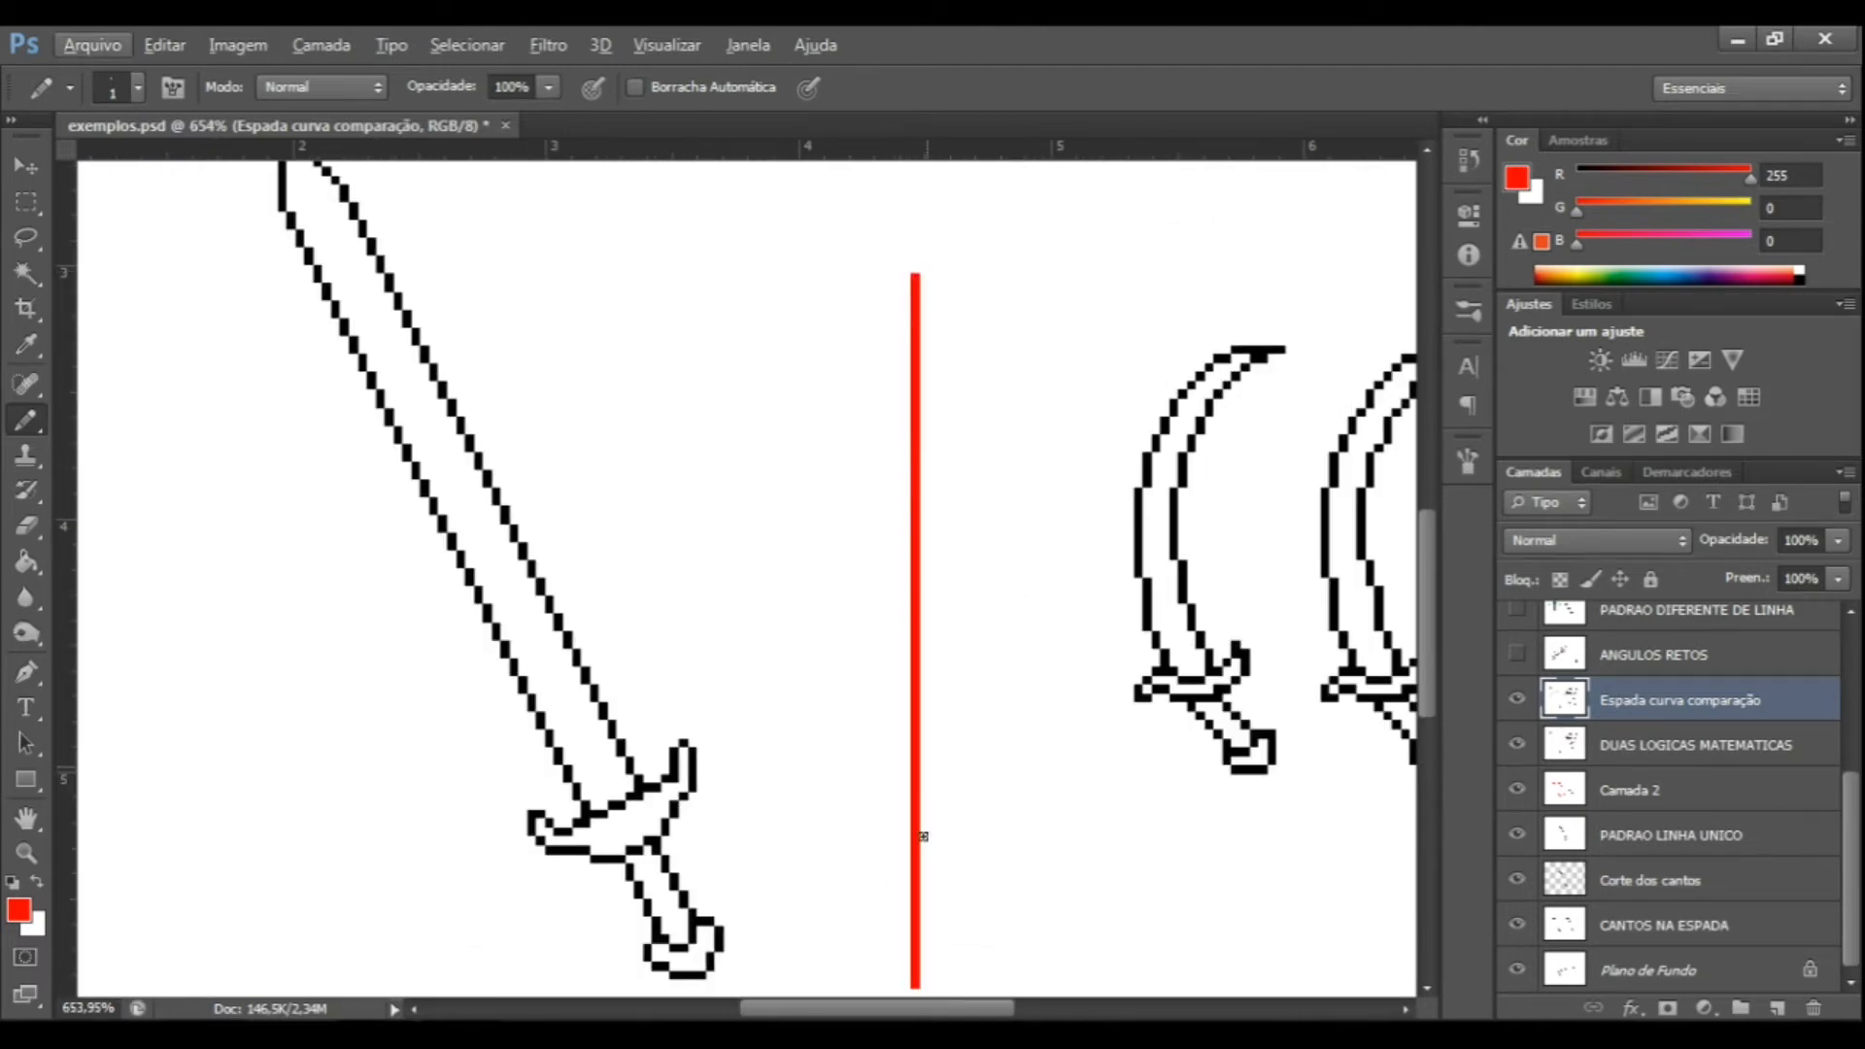
# Try a horizontal red line across the vertical one between the swords, and undo both lines.
pyautogui.moveTo(673, 618); pyautogui.dragTo(1156, 618)
pyautogui.hotkey('ctrl', 'z')
pyautogui.hotkey('ctrl', 'z')
pyautogui.hotkey('ctrl', 'alt', 'z')
pyautogui.hotkey('ctrl', 'alt', 'z')
pyautogui.scroll(-2, 644, 552)
pyautogui.scroll(2, 450, 553)
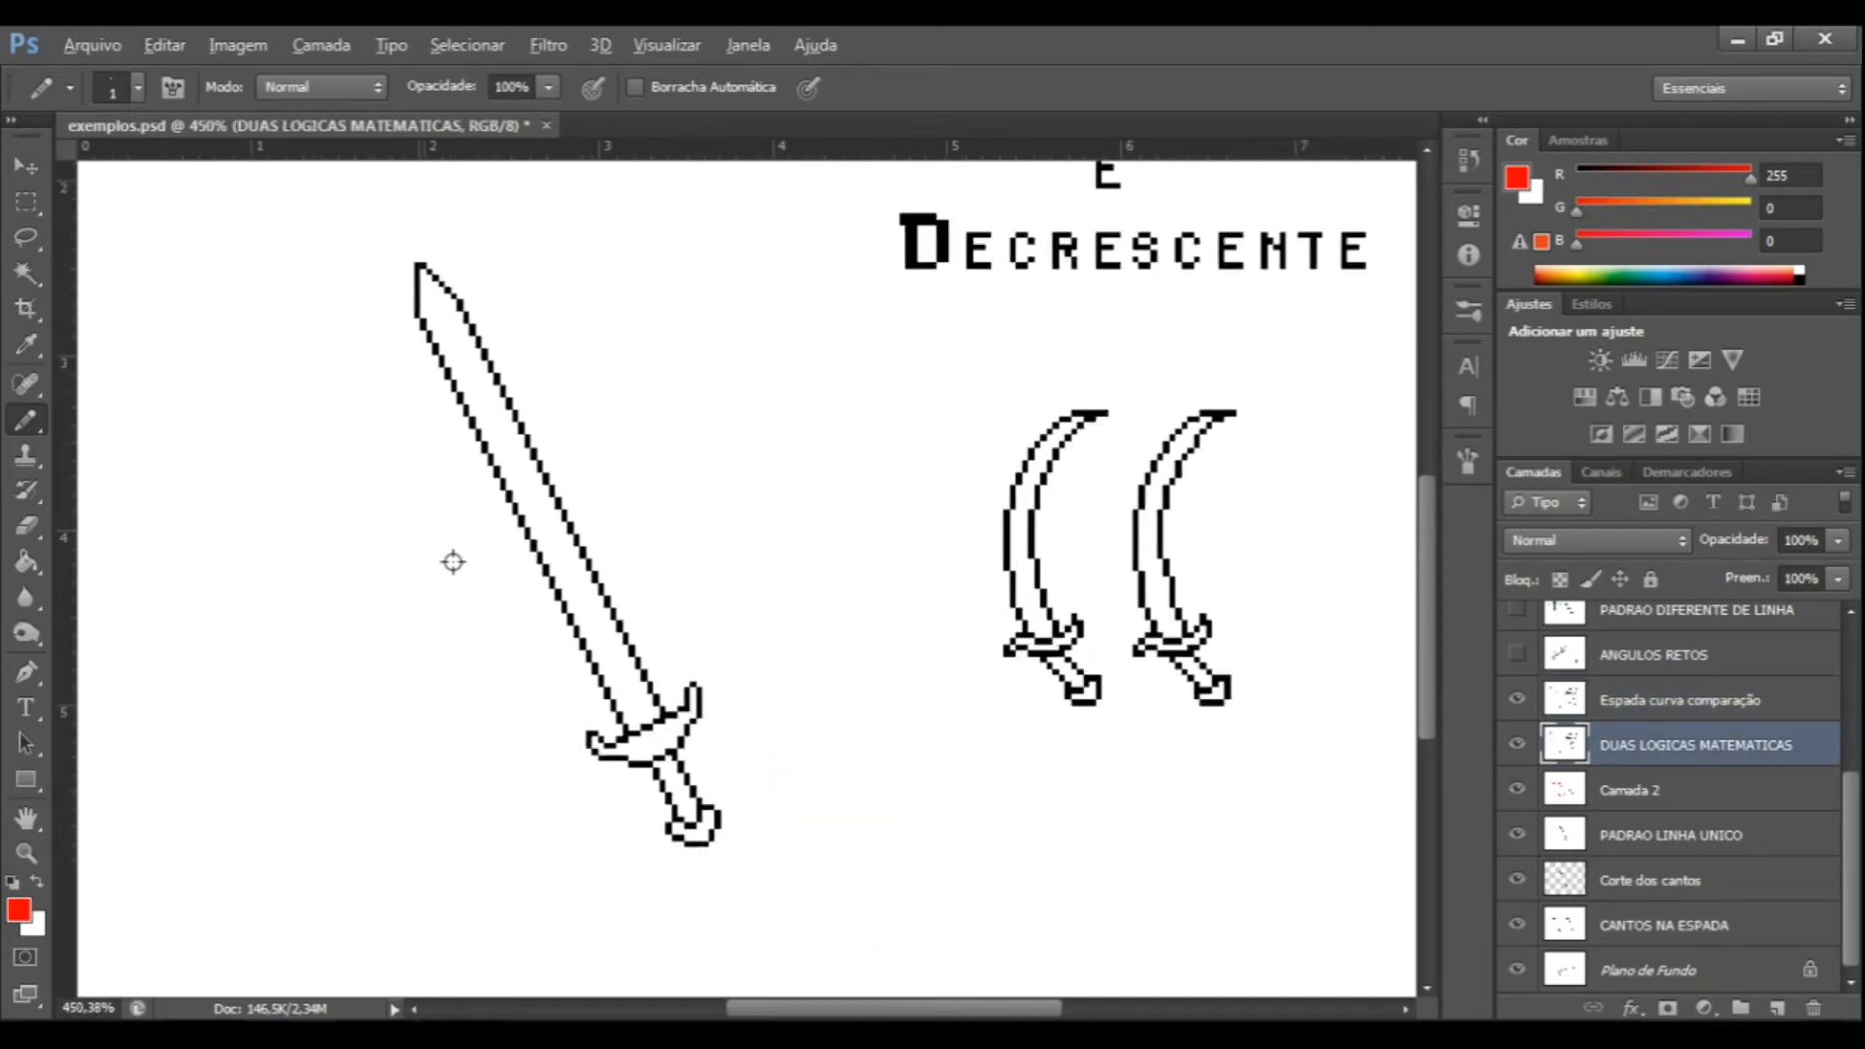
# Select the Espada curva comparação layer and show the ANGULOS RETOS layer with its coloured angle lines.
pyautogui.scroll(-3, 708, 653)
pyautogui.scroll(1, 686, 571)
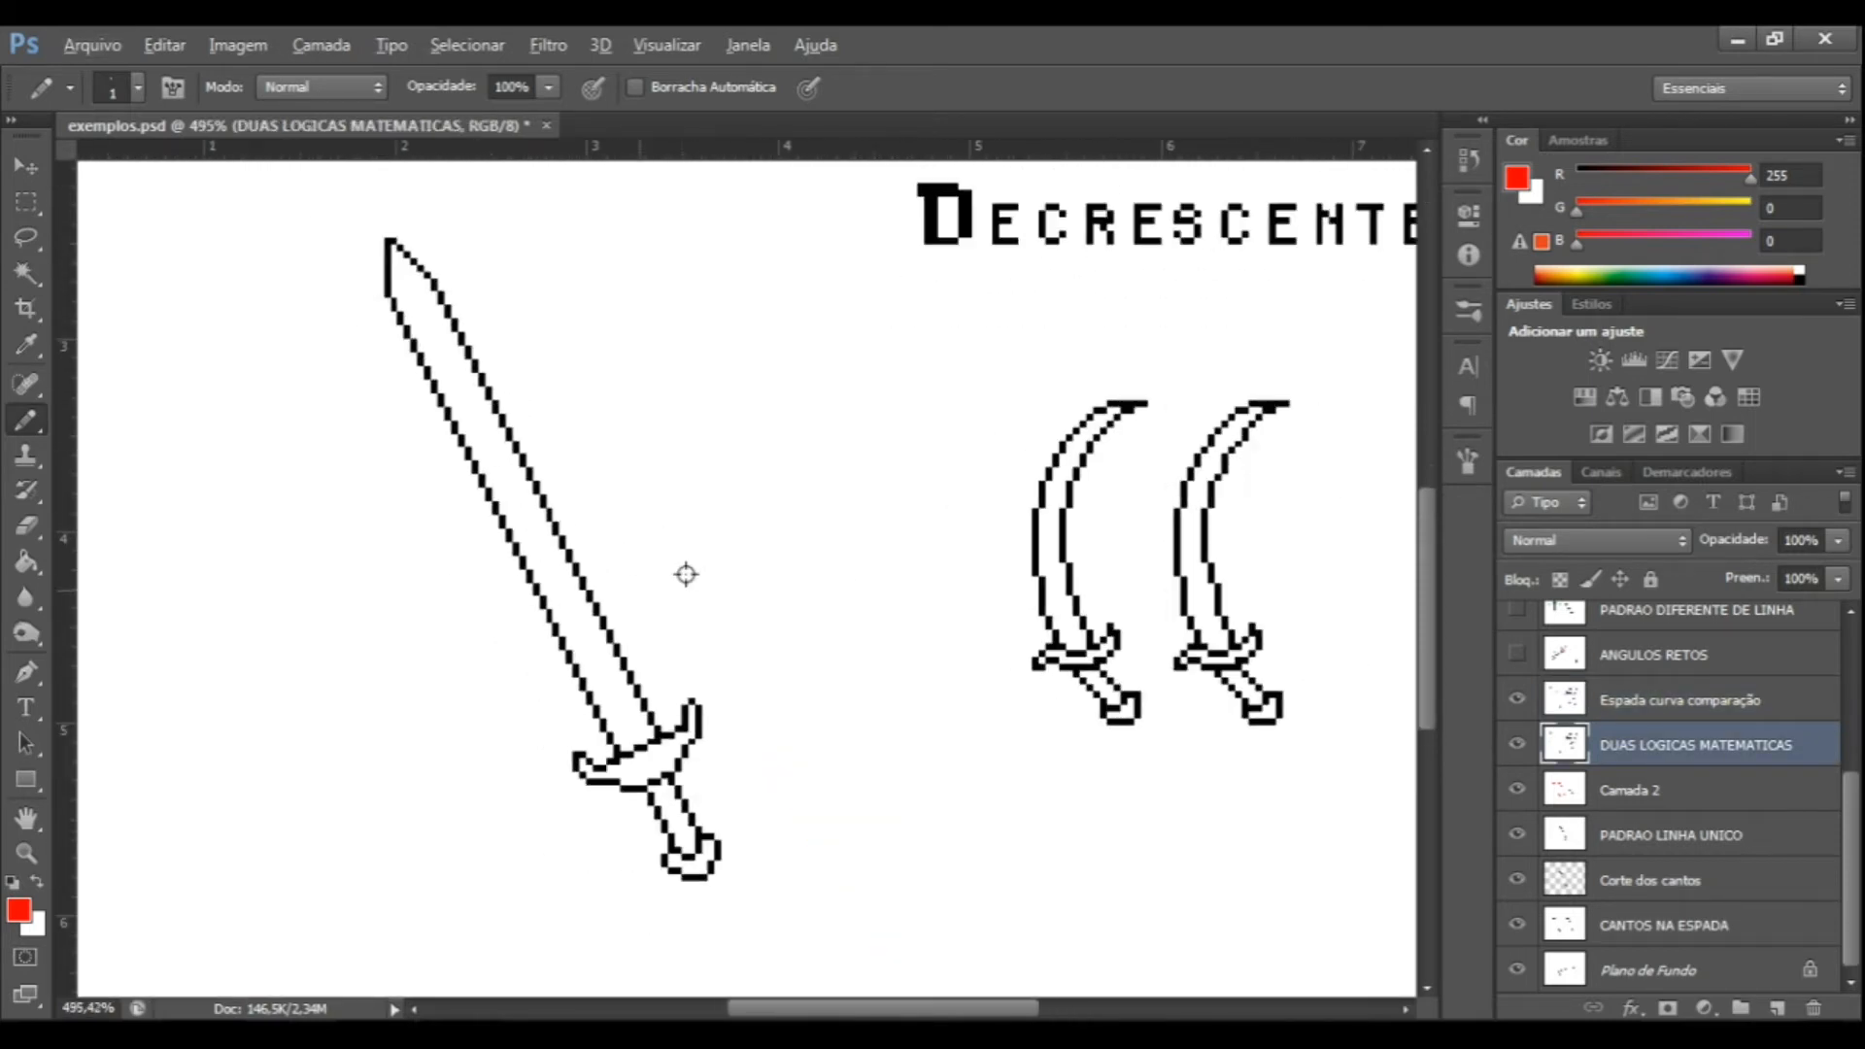
pyautogui.scroll(3, 833, 550)
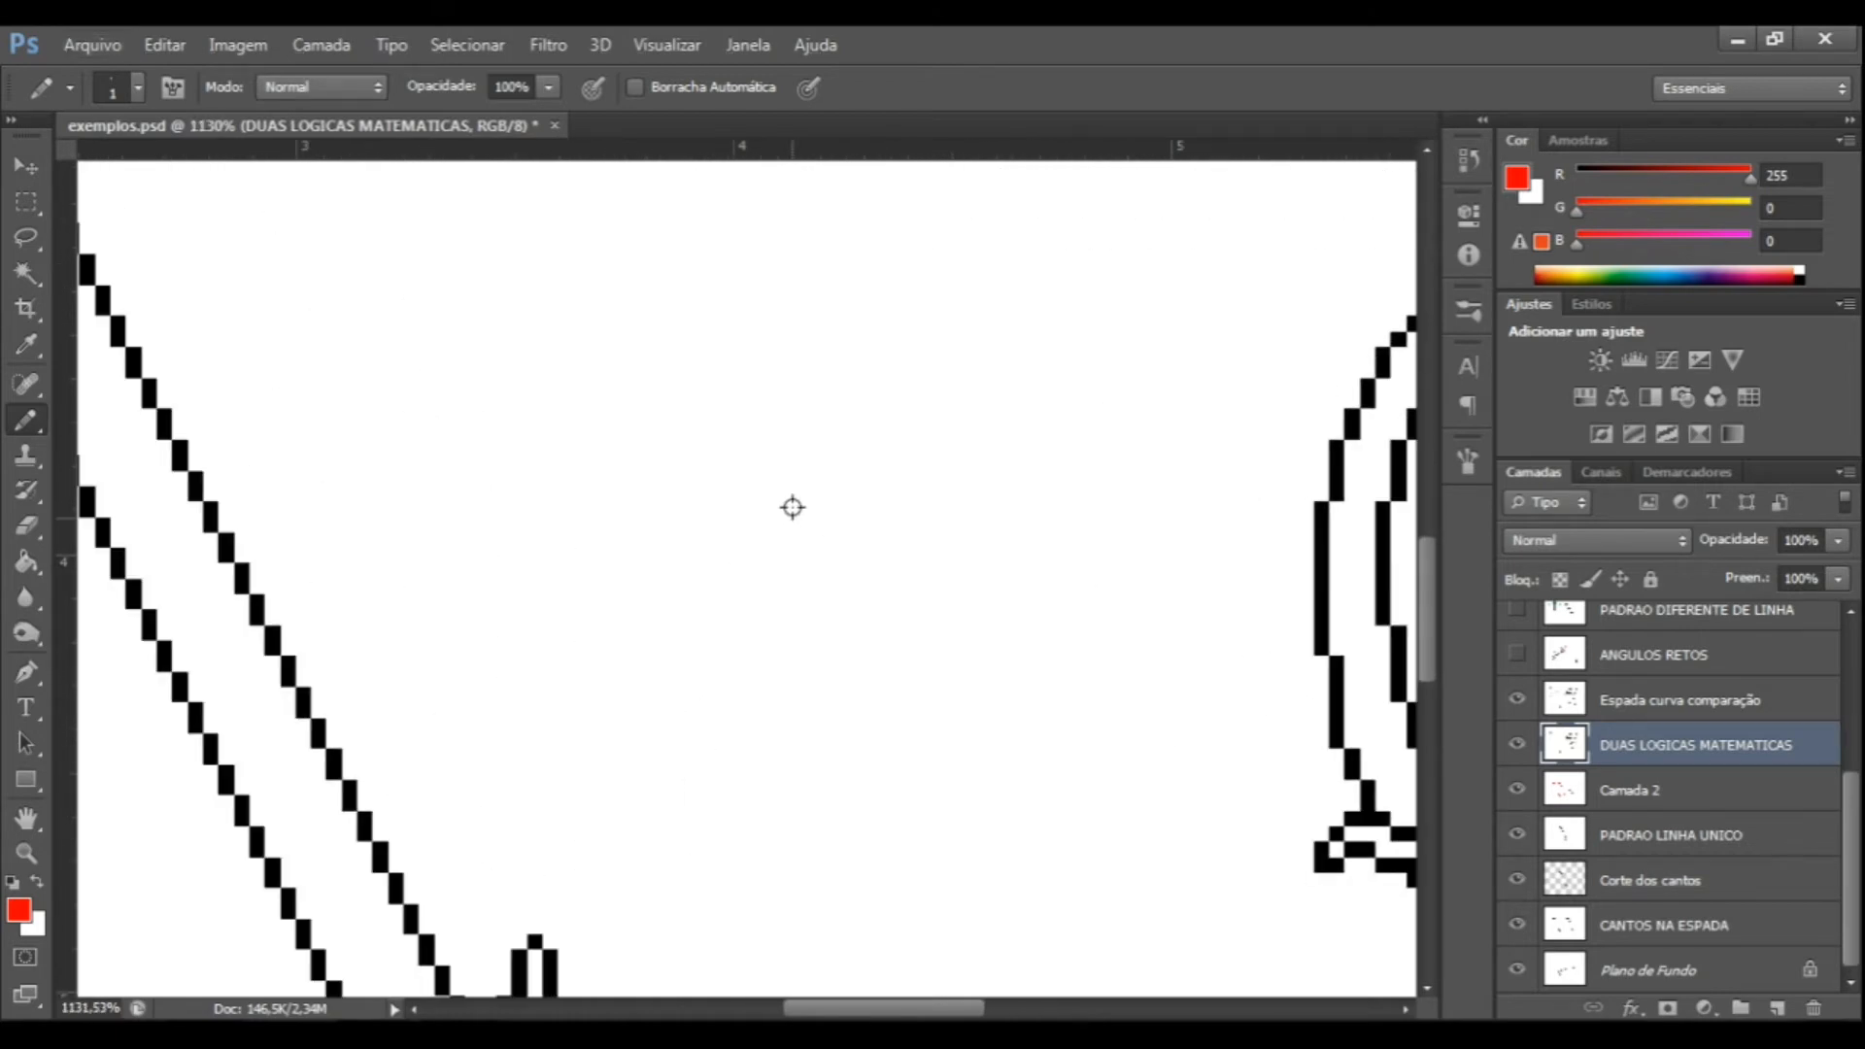
pyautogui.click(1695, 709)
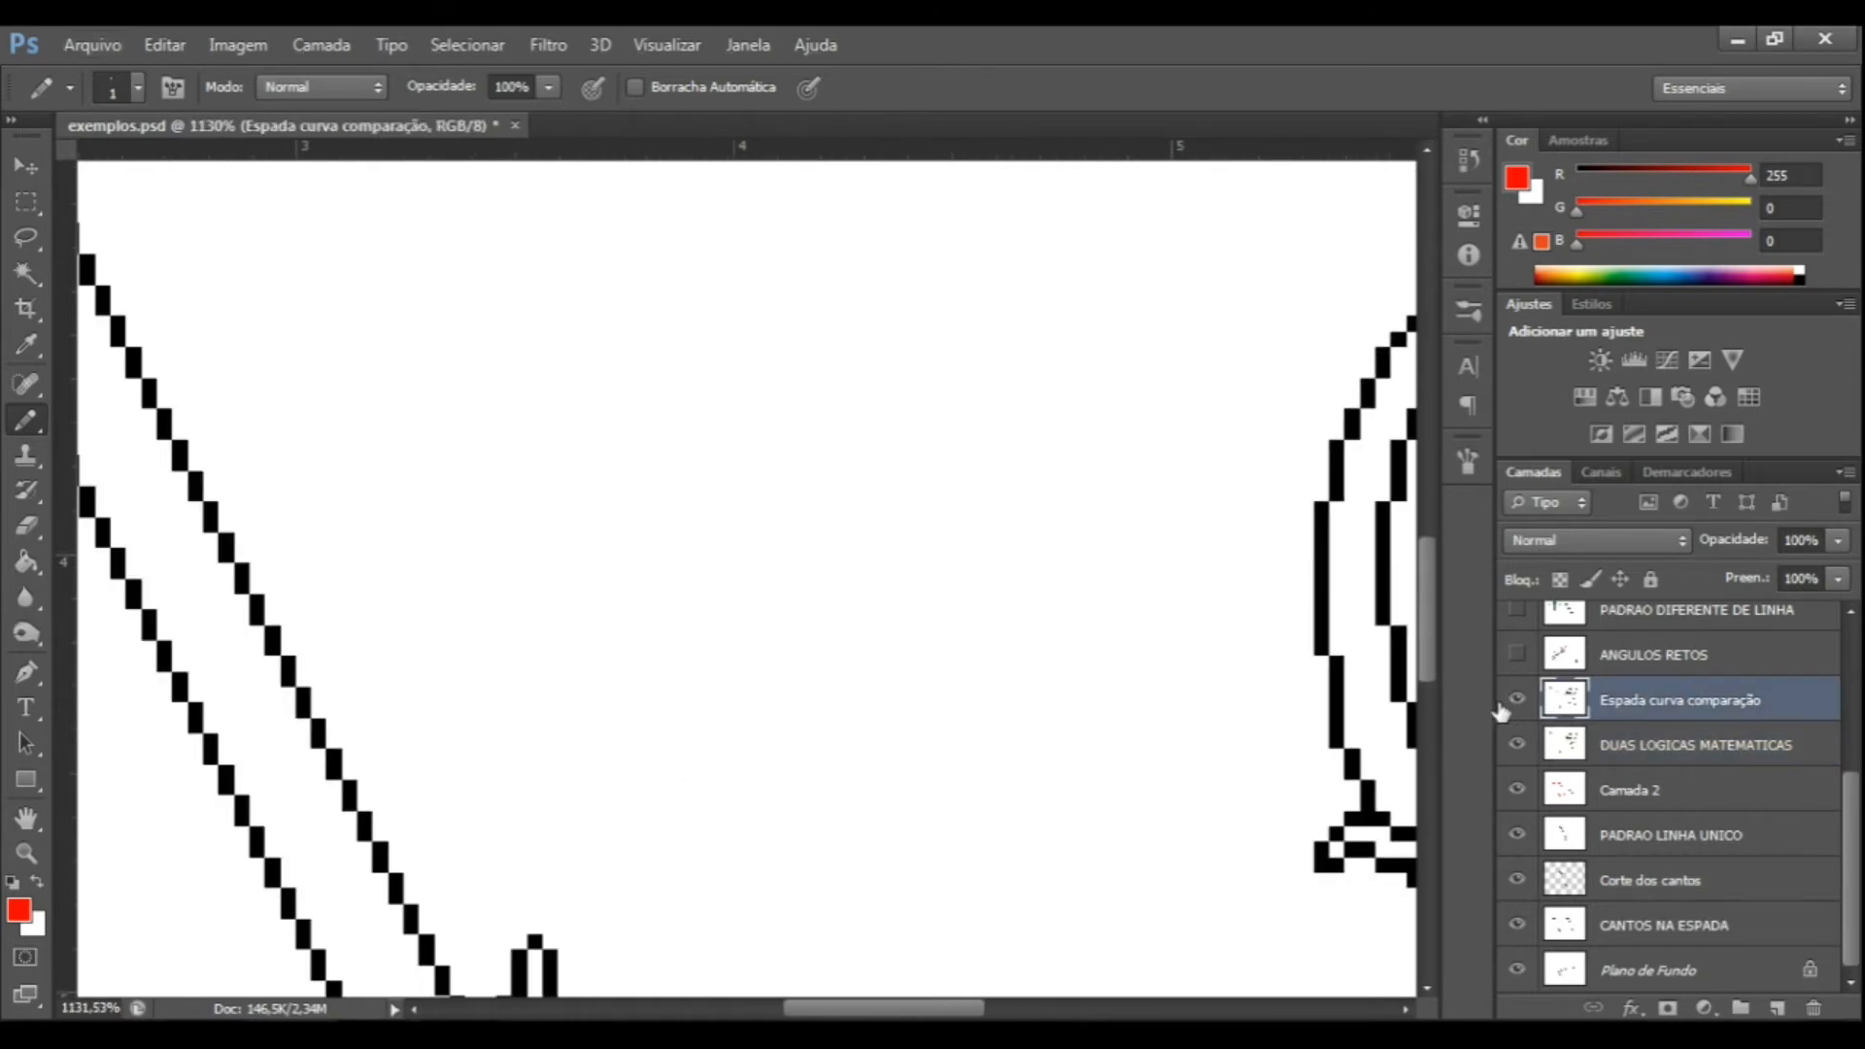
pyautogui.click(1517, 655)
pyautogui.scroll(-2, 873, 544)
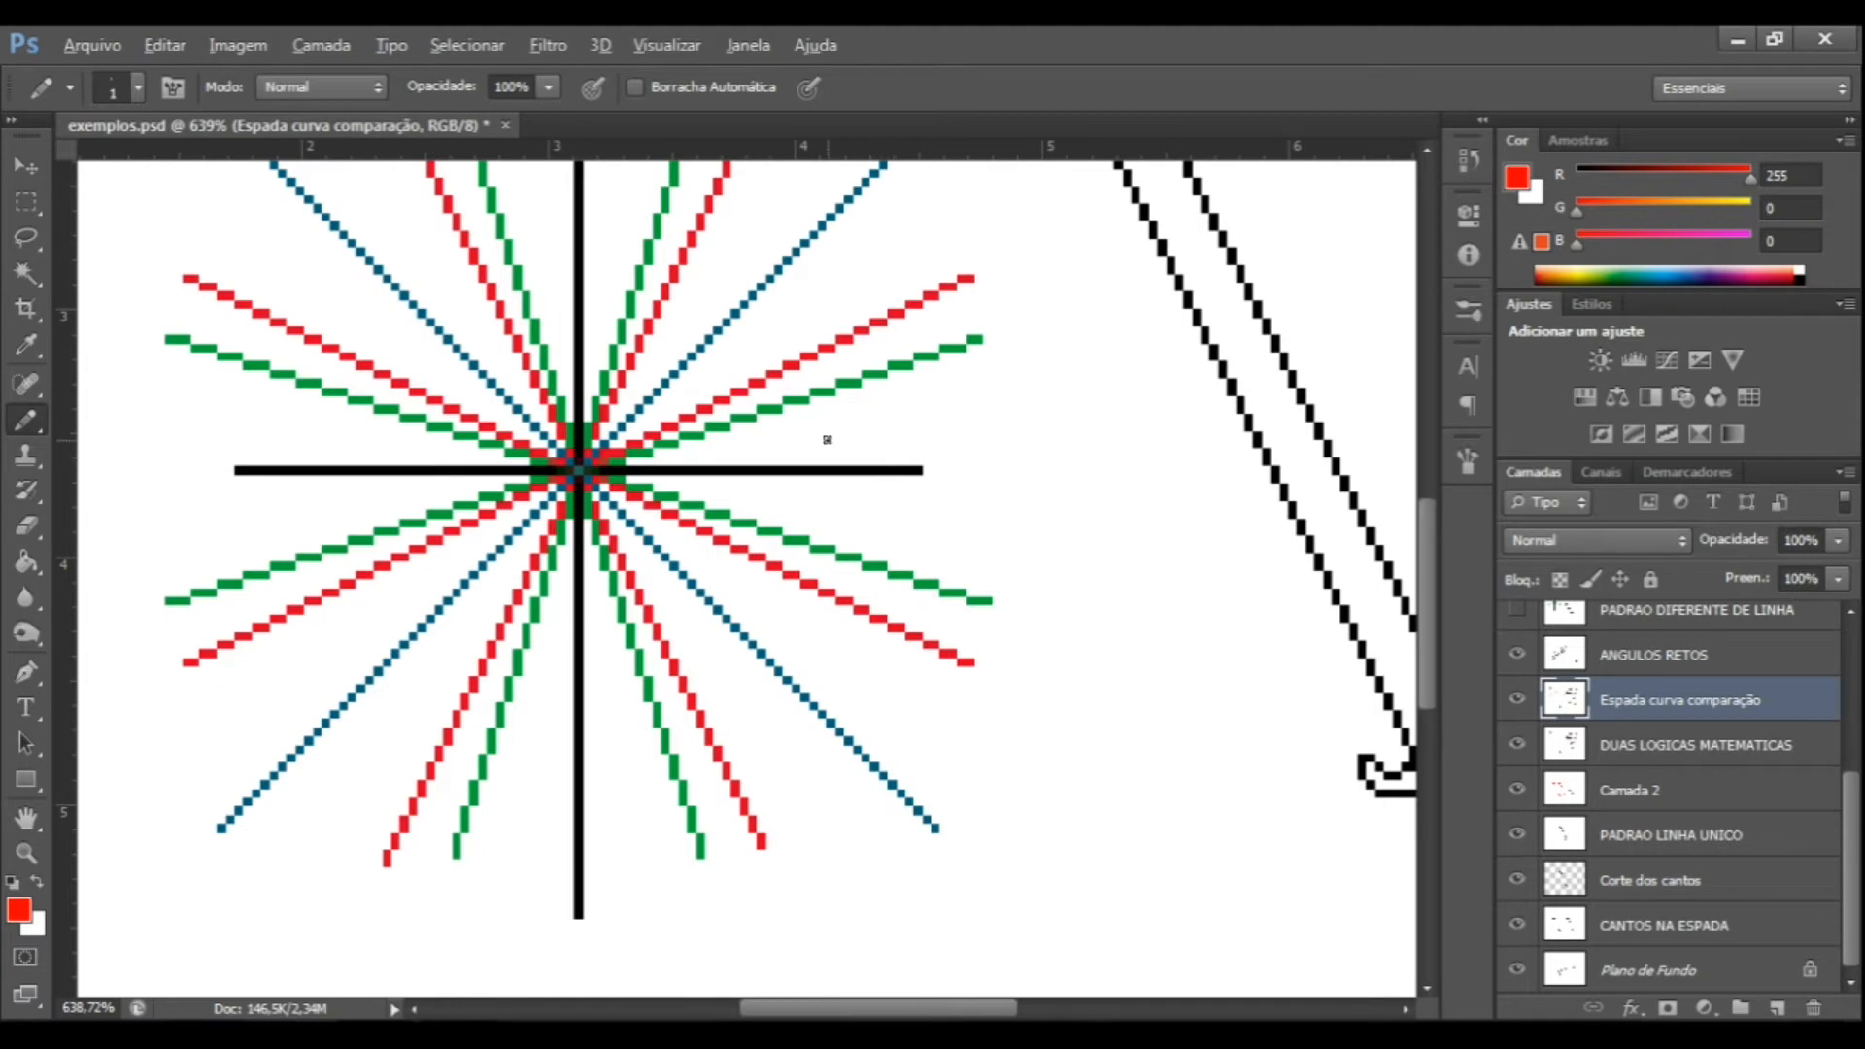
pyautogui.scroll(-3, 816, 442)
pyautogui.scroll(3, 610, 593)
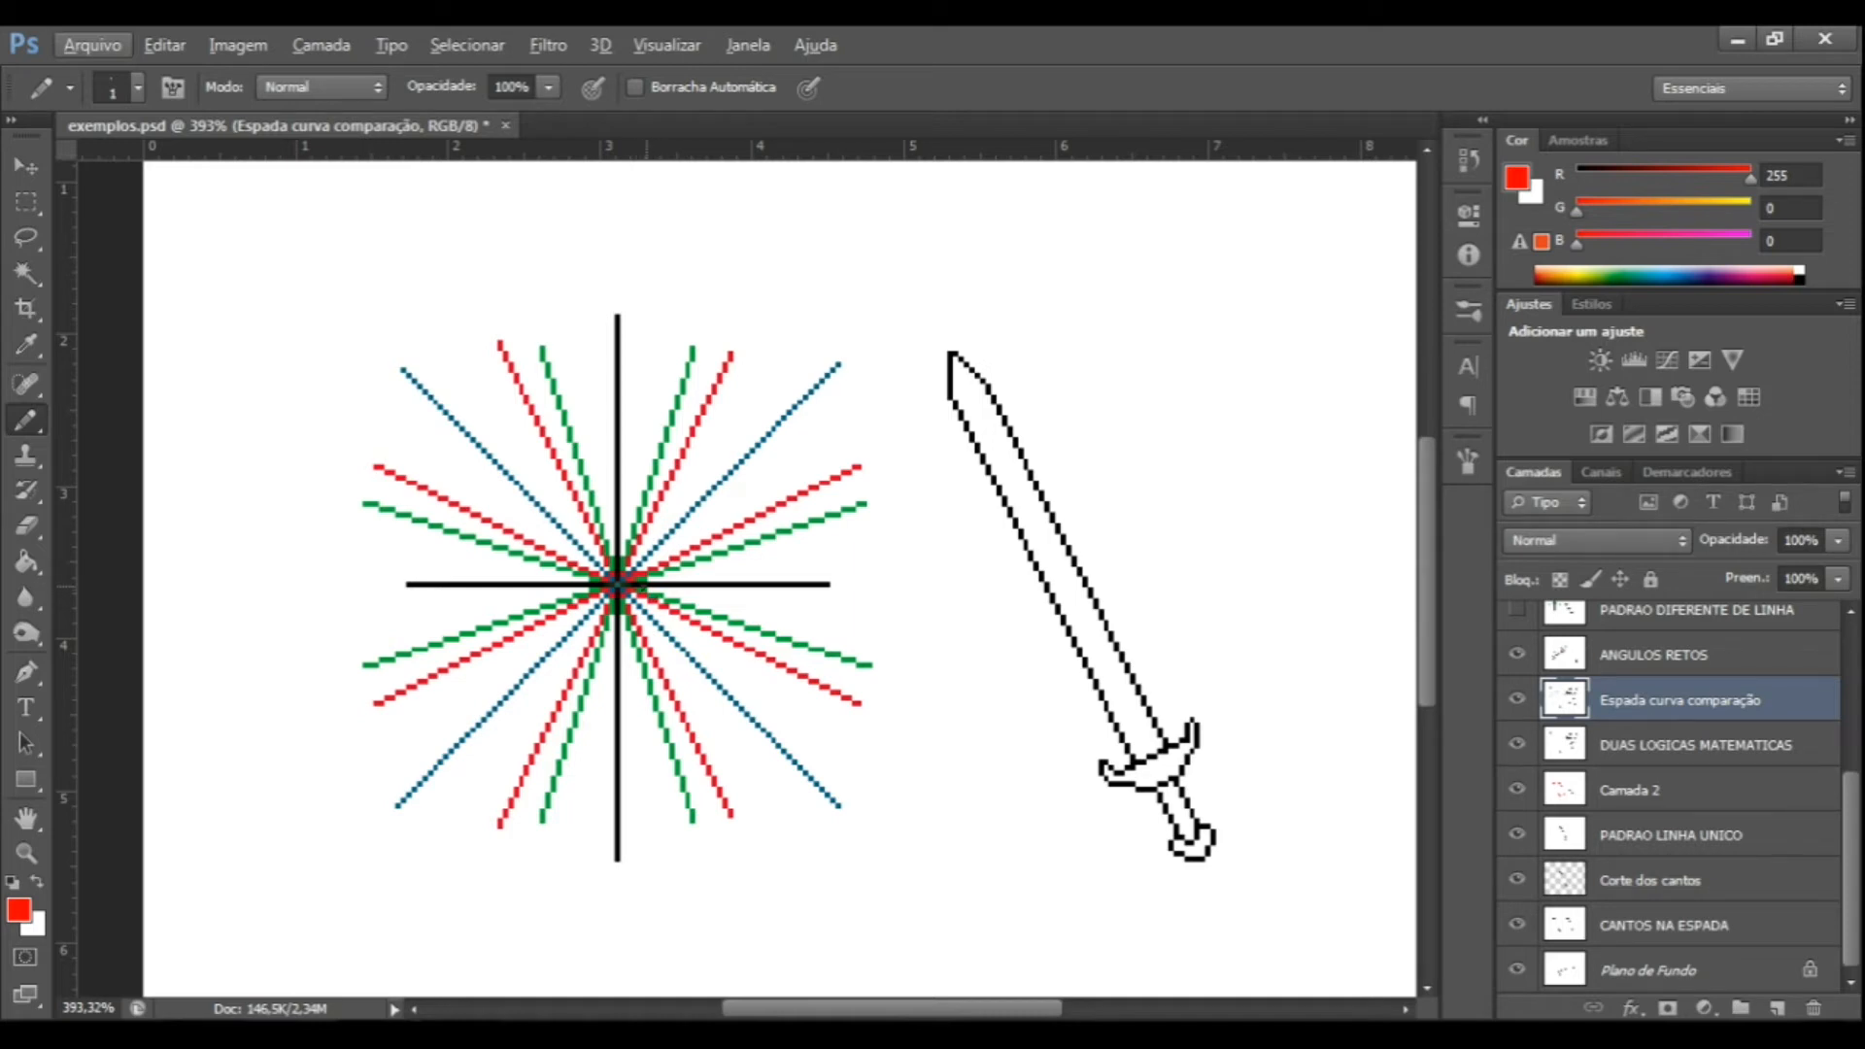
# On the ANGULOS RETOS layer, try marking pixels of the lower-right blue diagonal in red and undo the marks.
pyautogui.scroll(5, 708, 636)
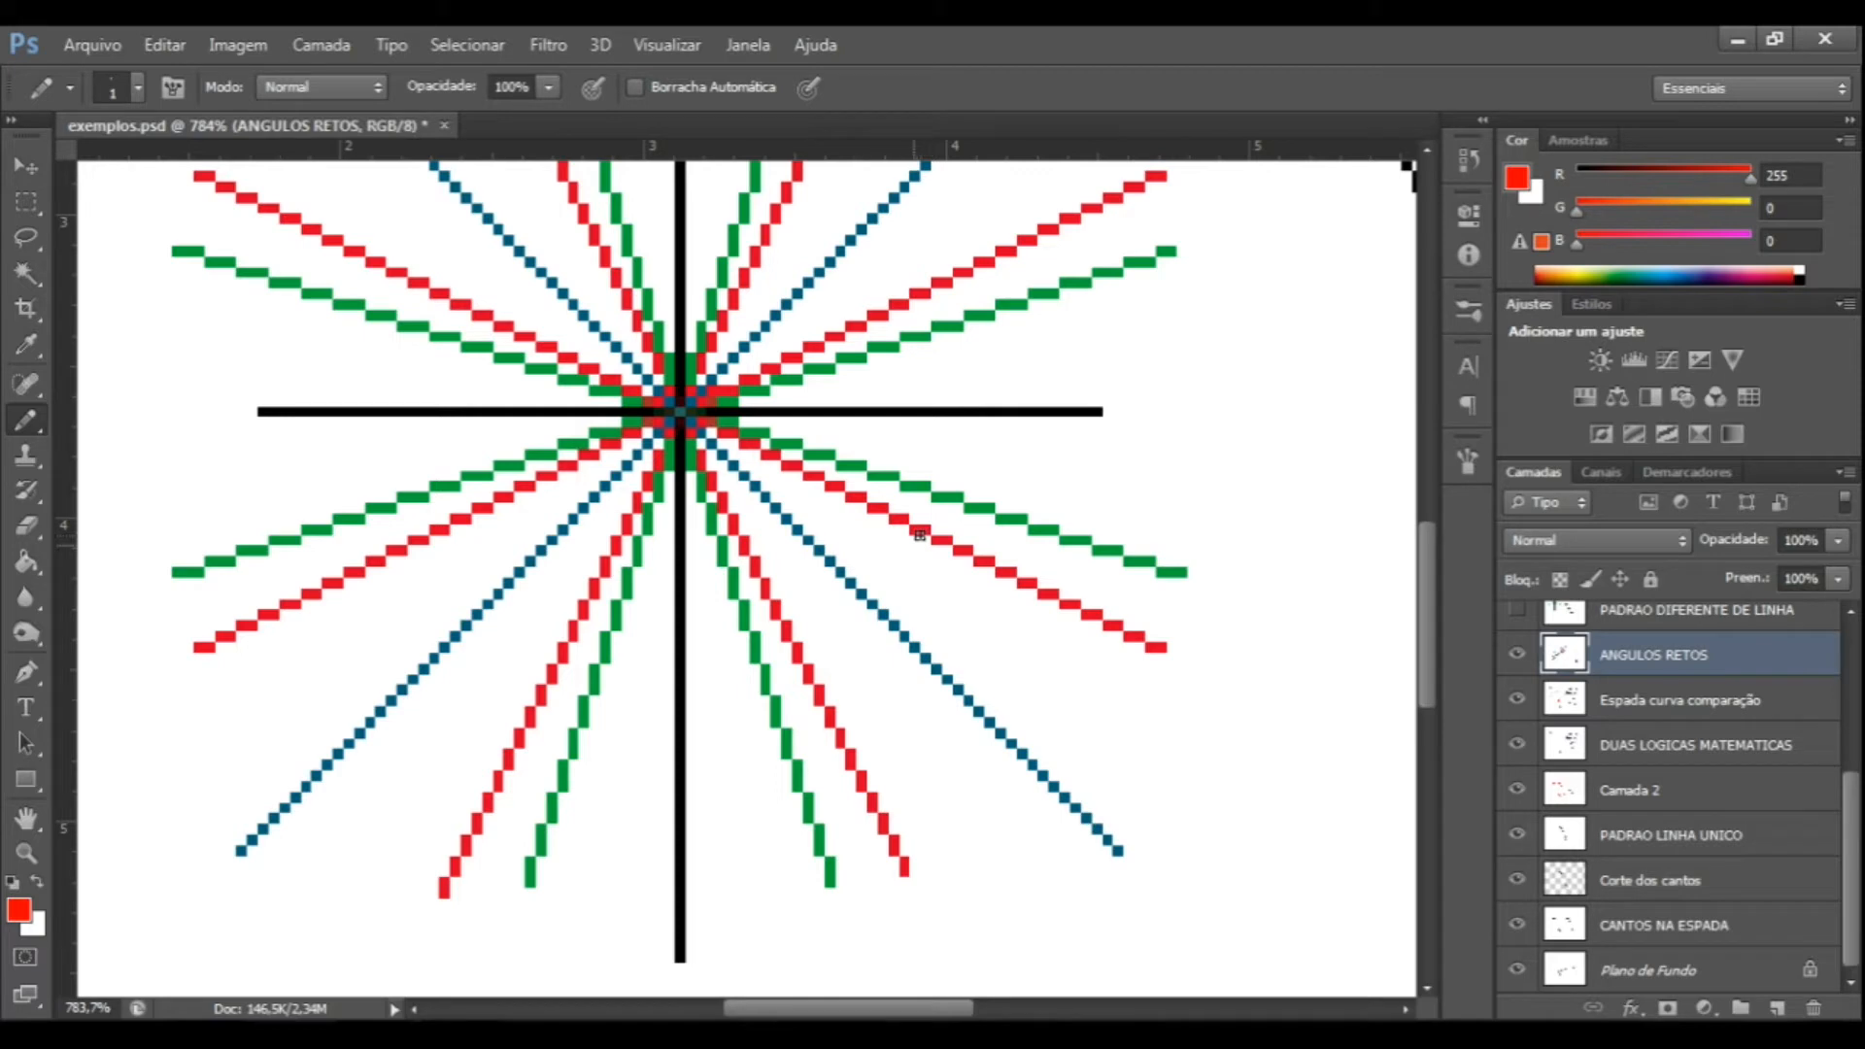
pyautogui.scroll(2, 865, 598)
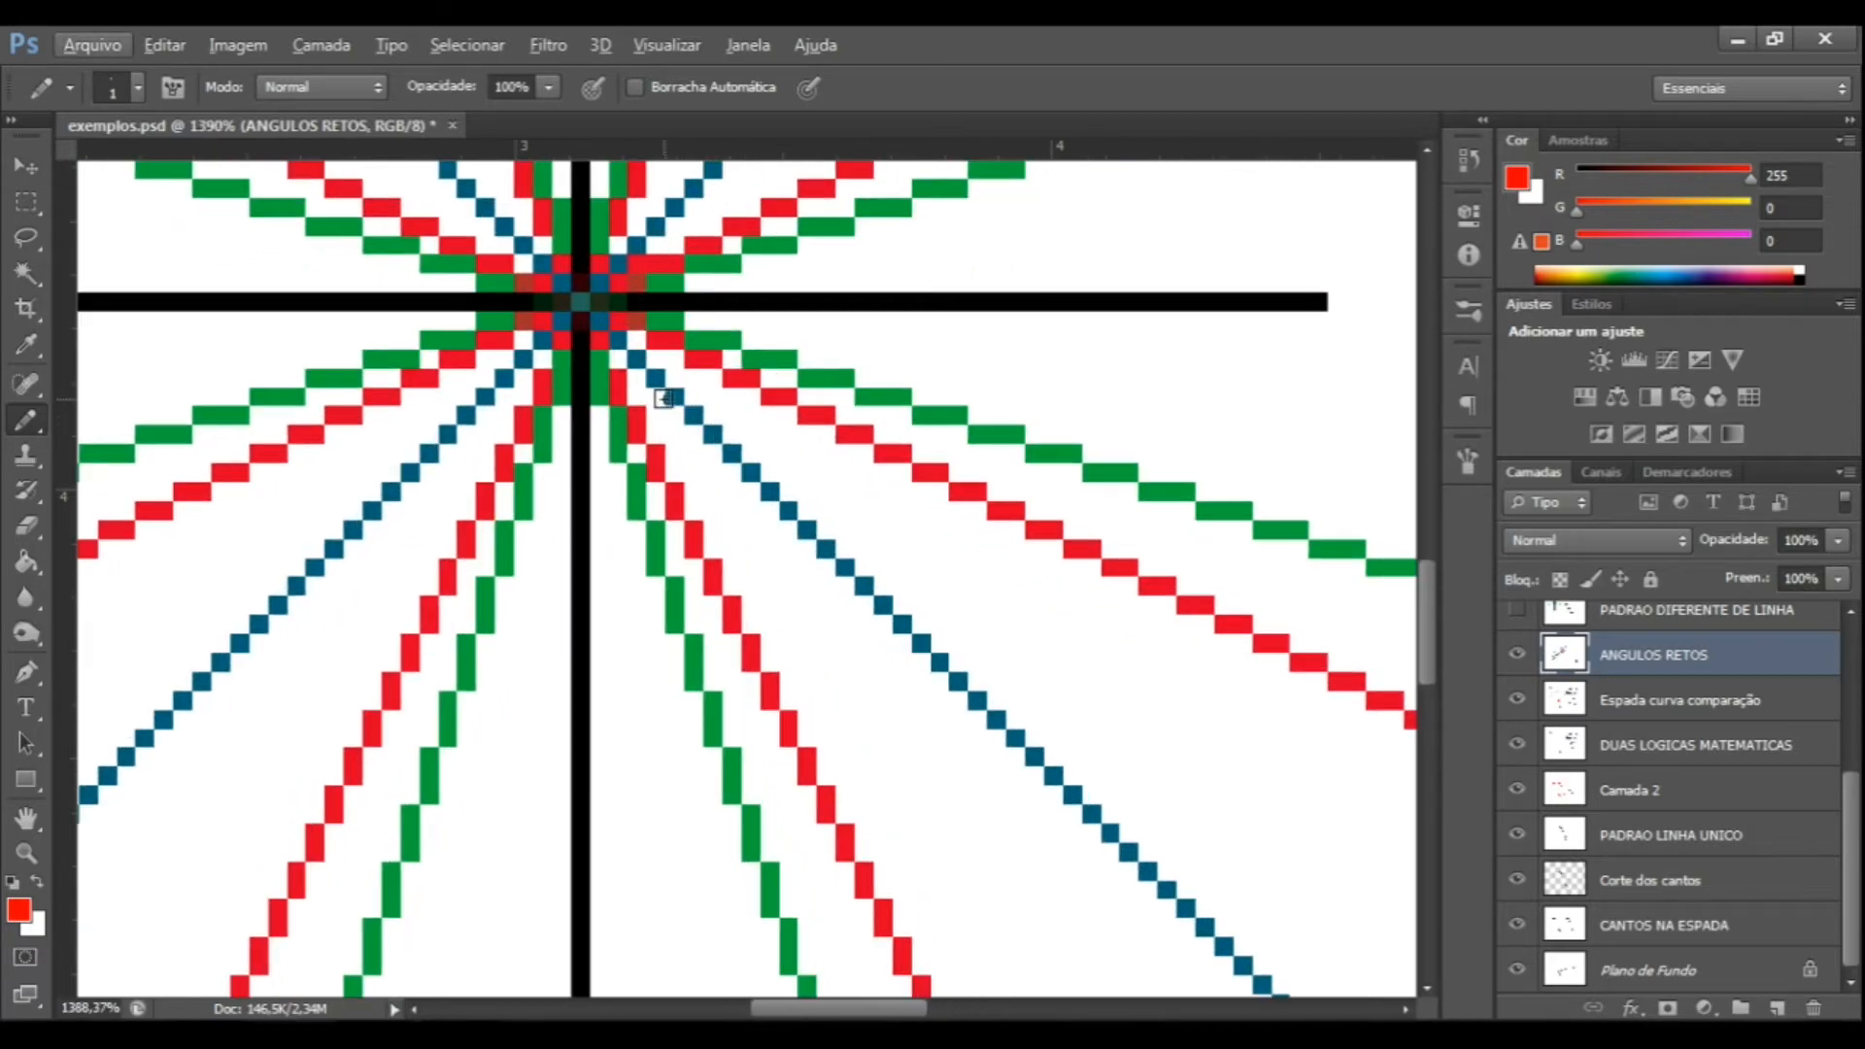
pyautogui.moveTo(663, 398); pyautogui.dragTo(714, 434)
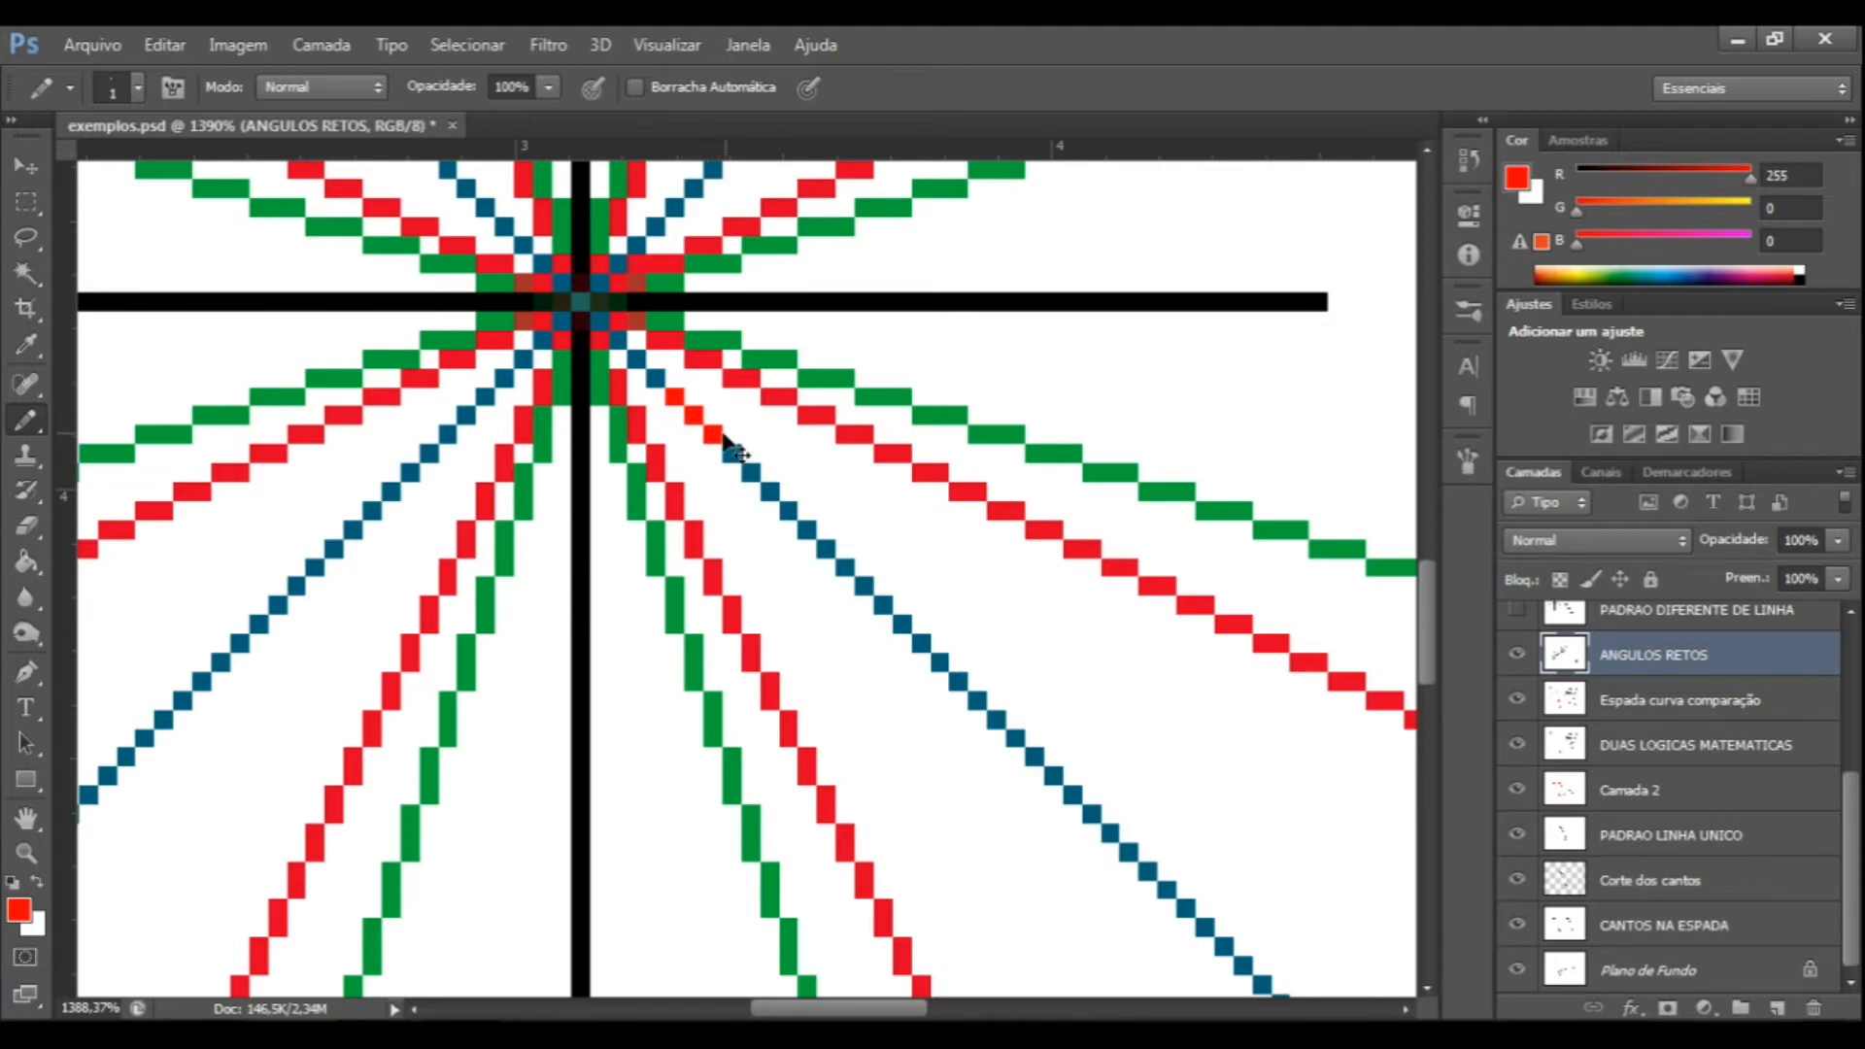
pyautogui.hotkey('ctrl', 'z')
pyautogui.scroll(5, 733, 458)
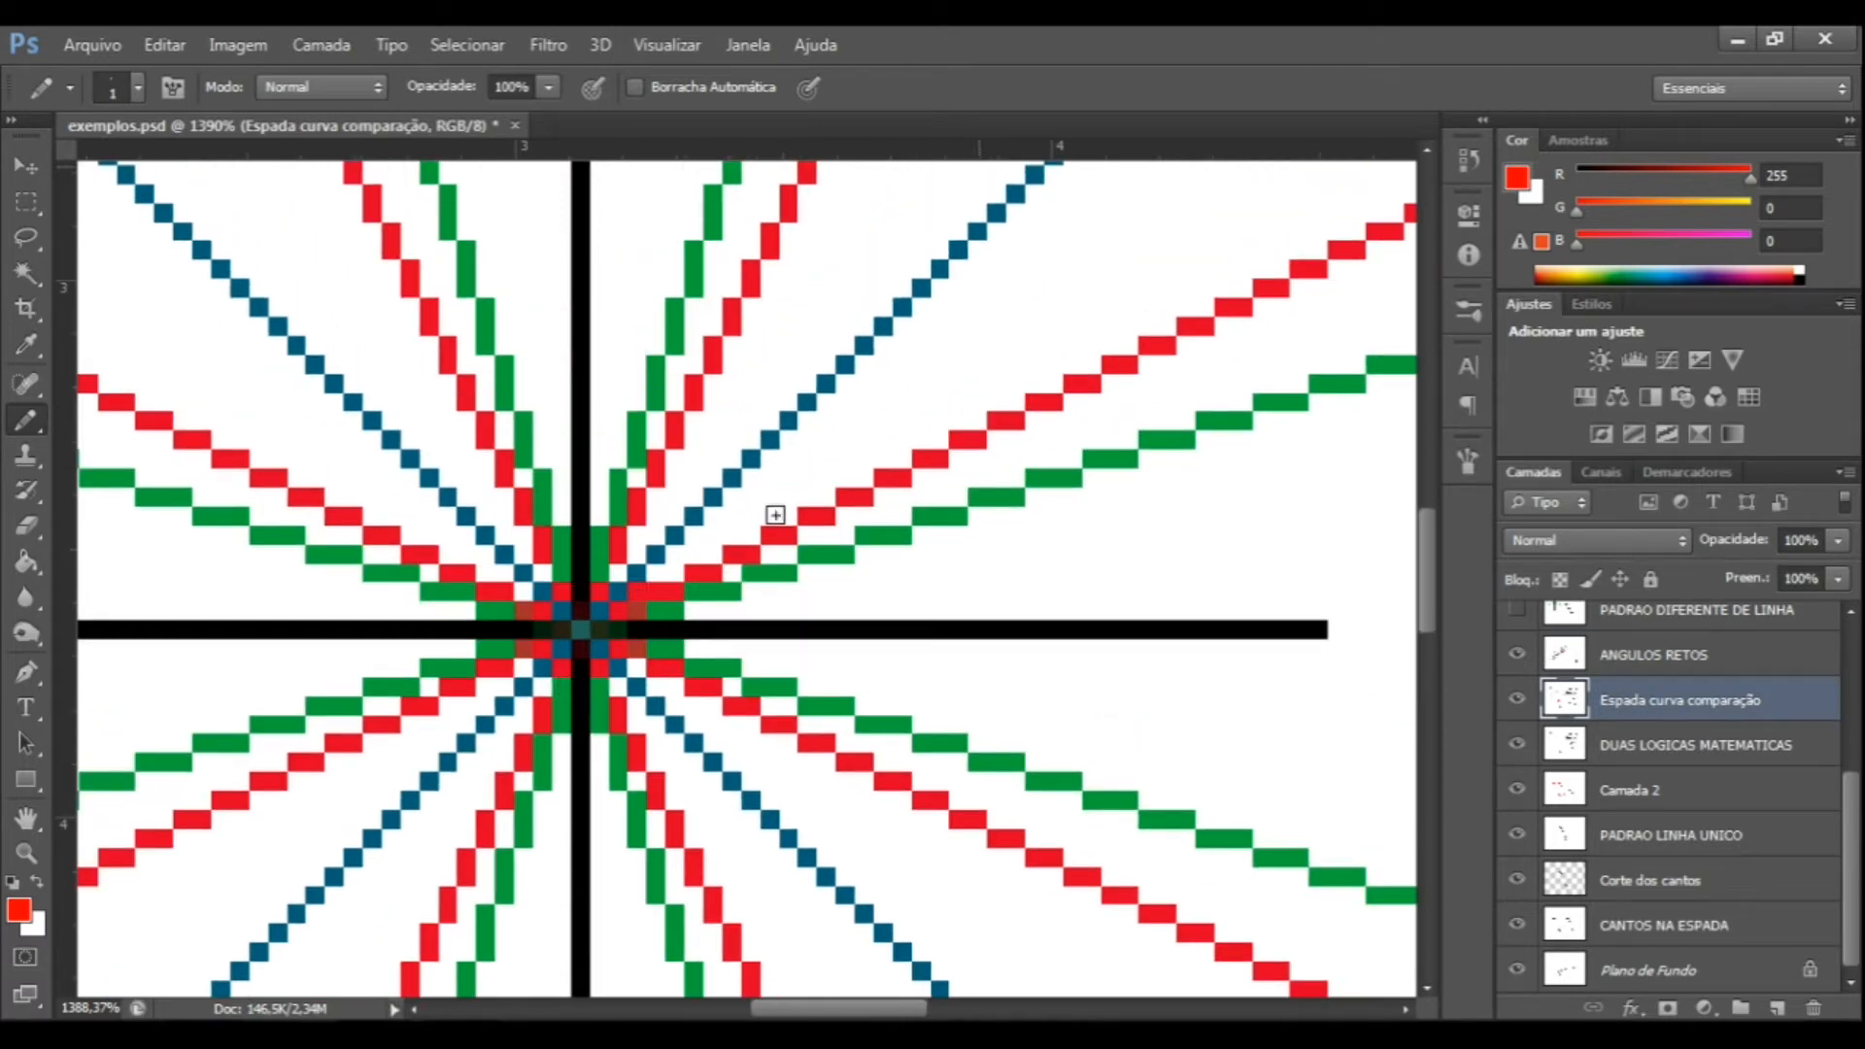
# On the ANGULOS RETOS layer, try red two-pixel vertical segments beside the steep lower-right red line and undo them.
pyautogui.click(1694, 664)
pyautogui.scroll(-4, 991, 579)
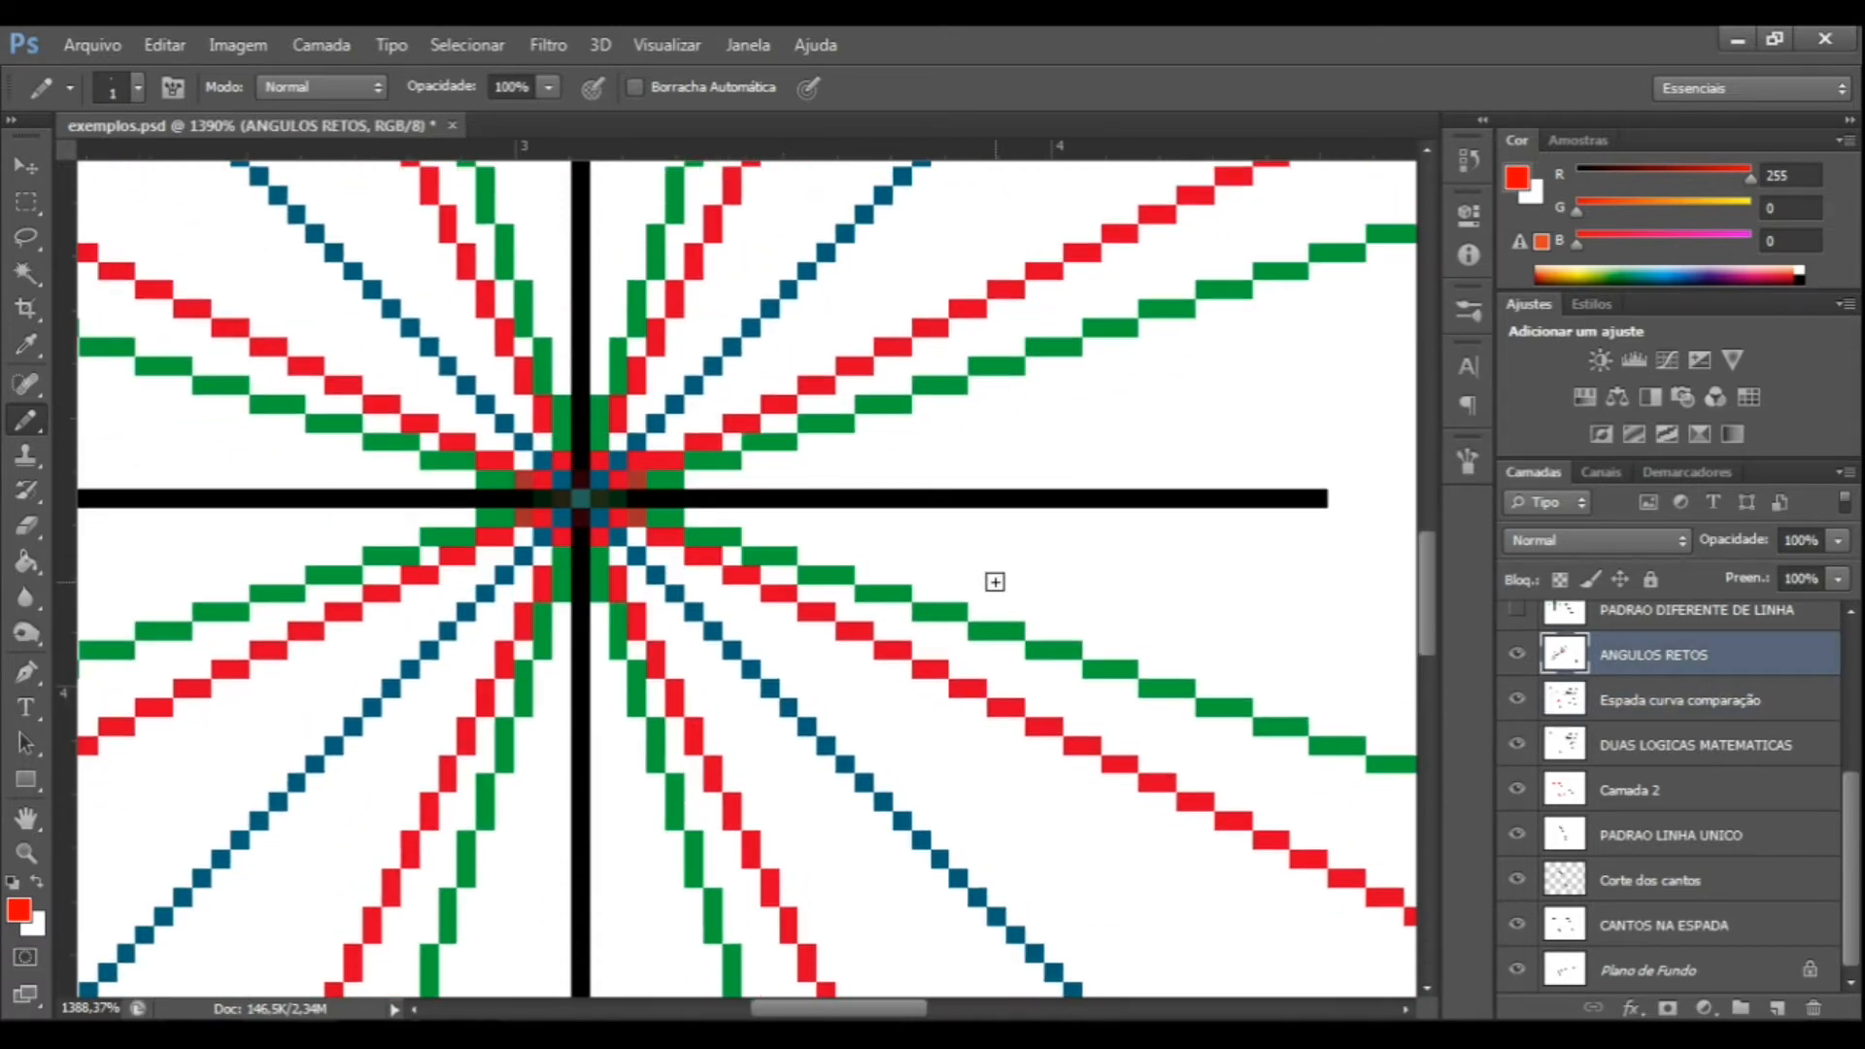
pyautogui.scroll(1, 798, 642)
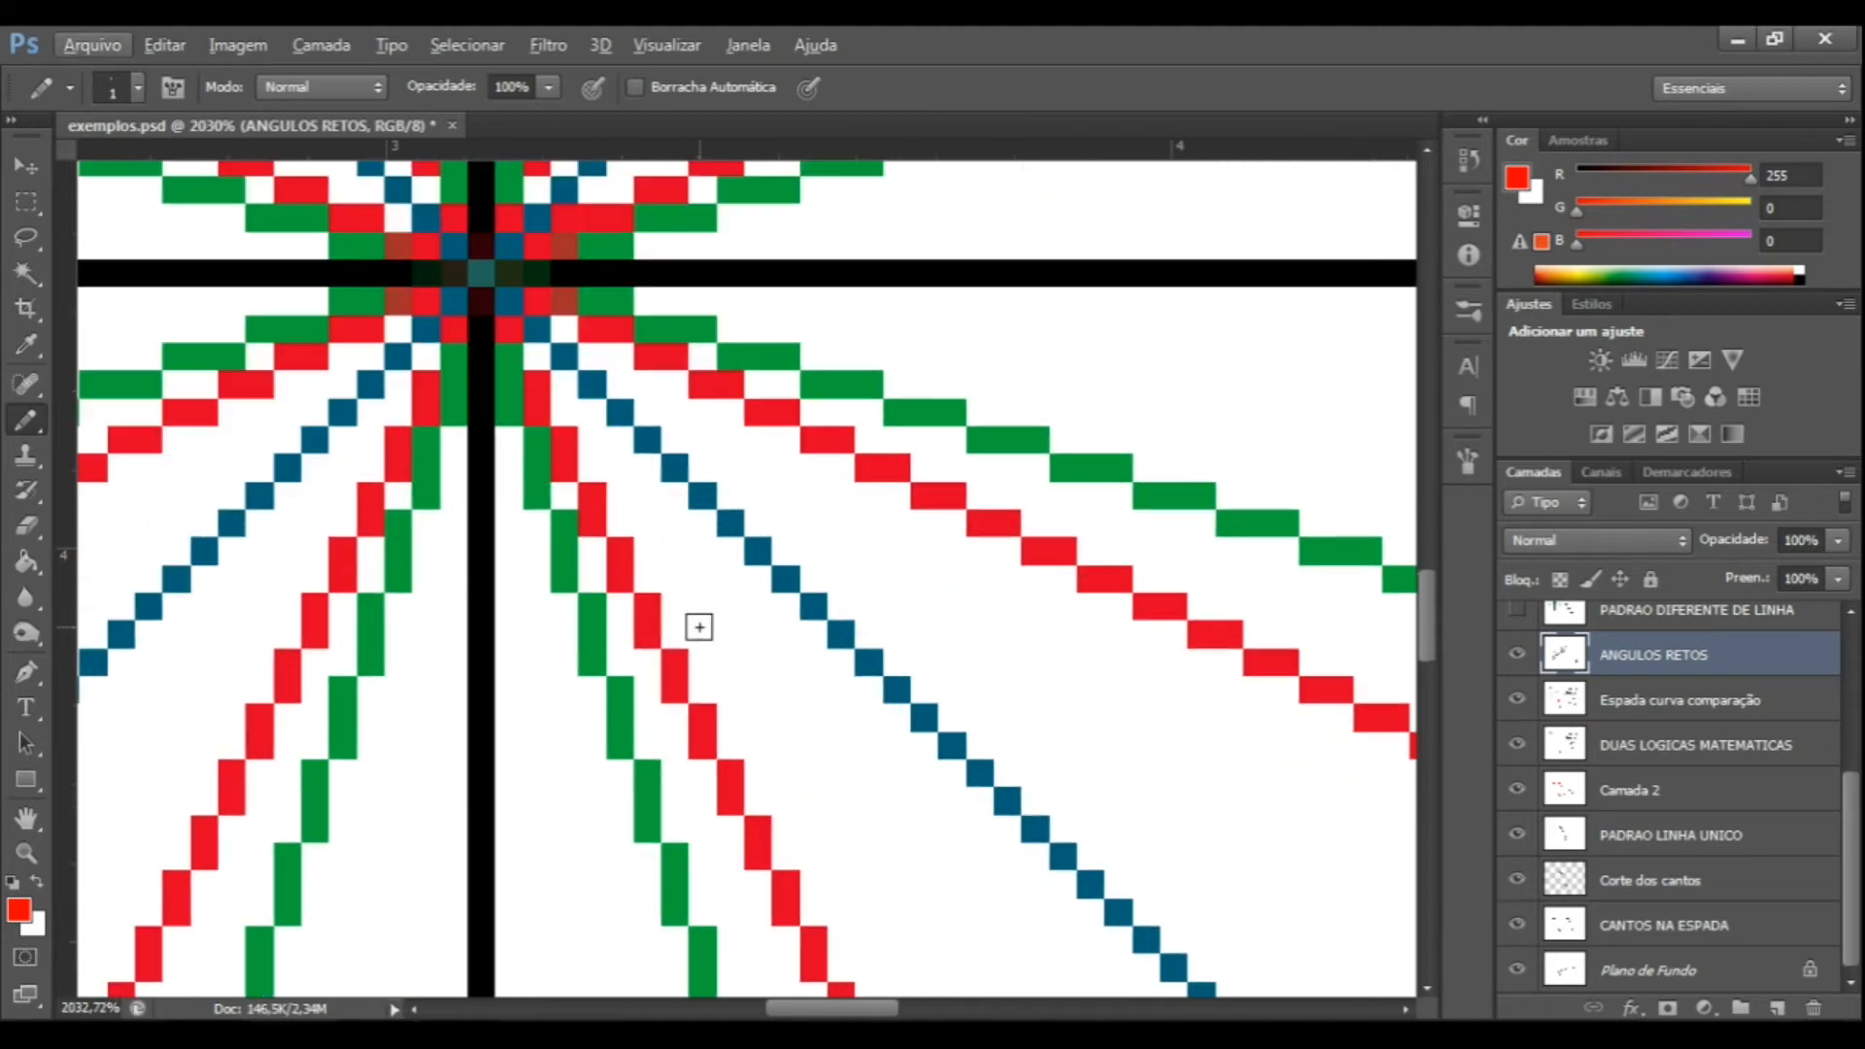
pyautogui.moveTo(704, 606); pyautogui.dragTo(710, 631)
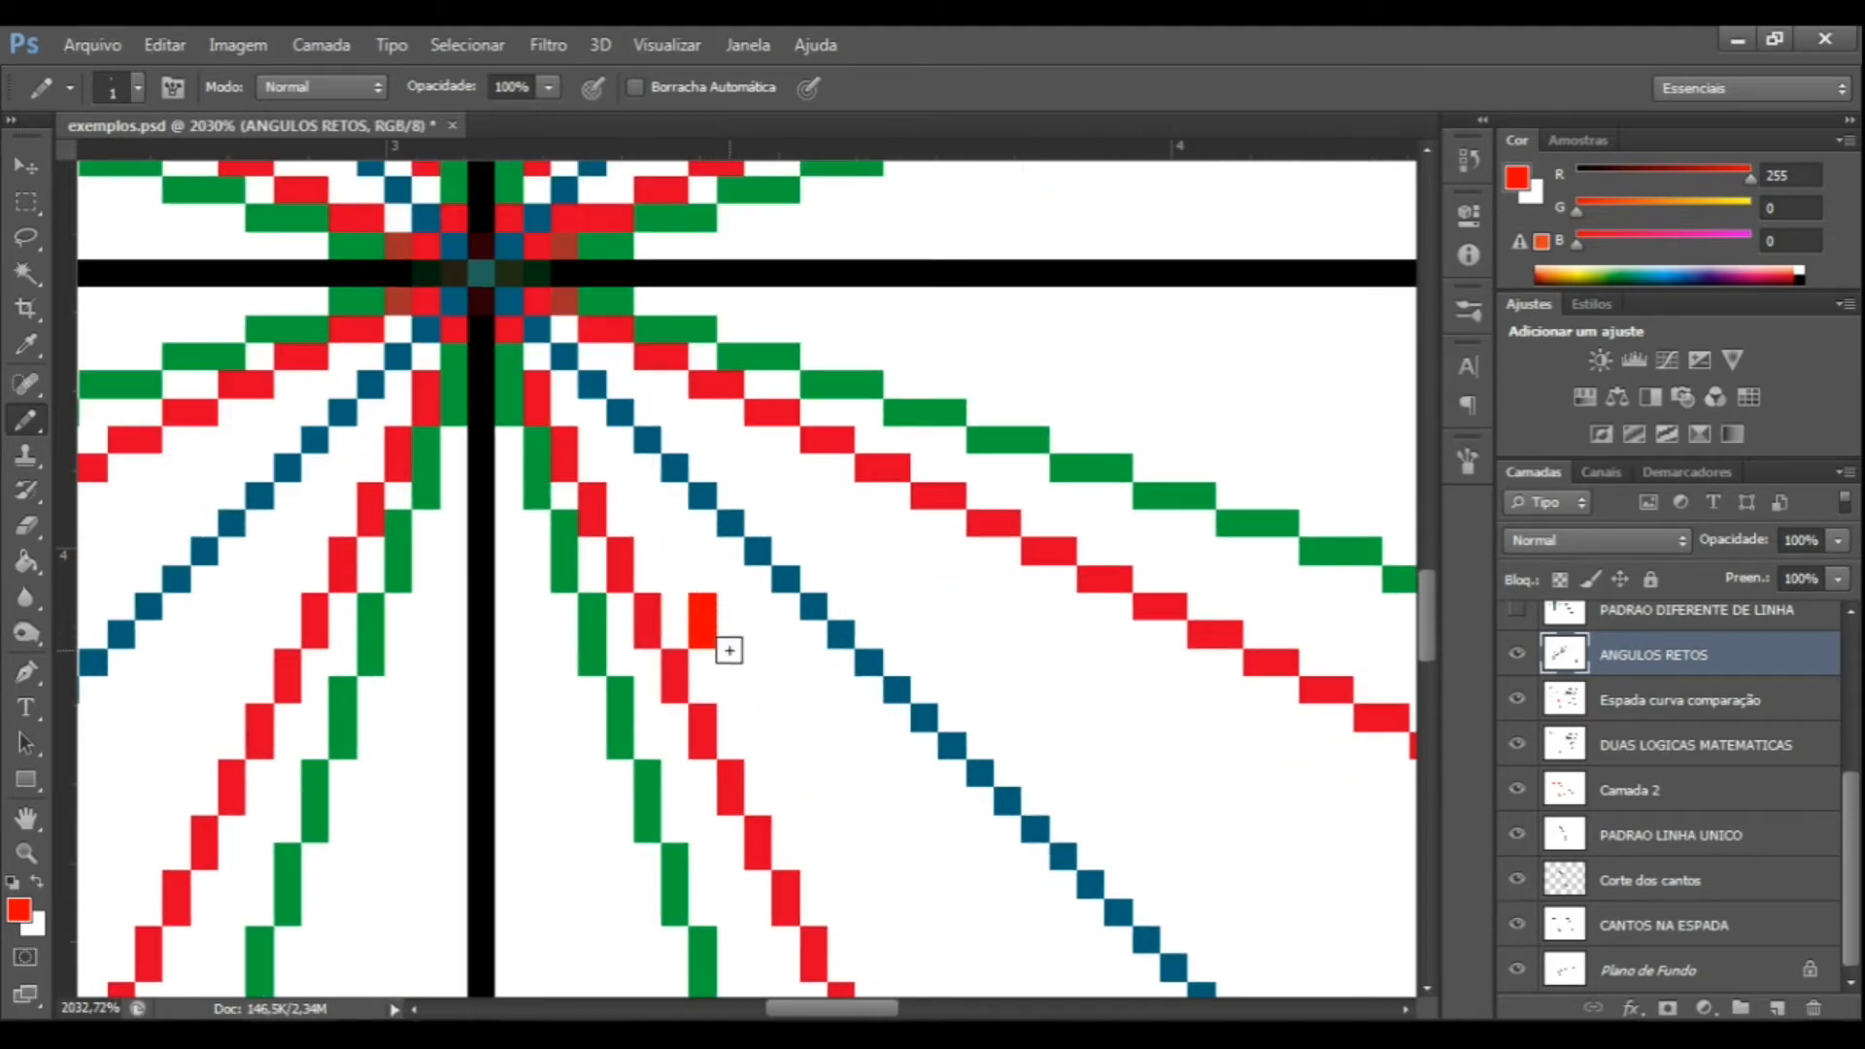
pyautogui.click(730, 675)
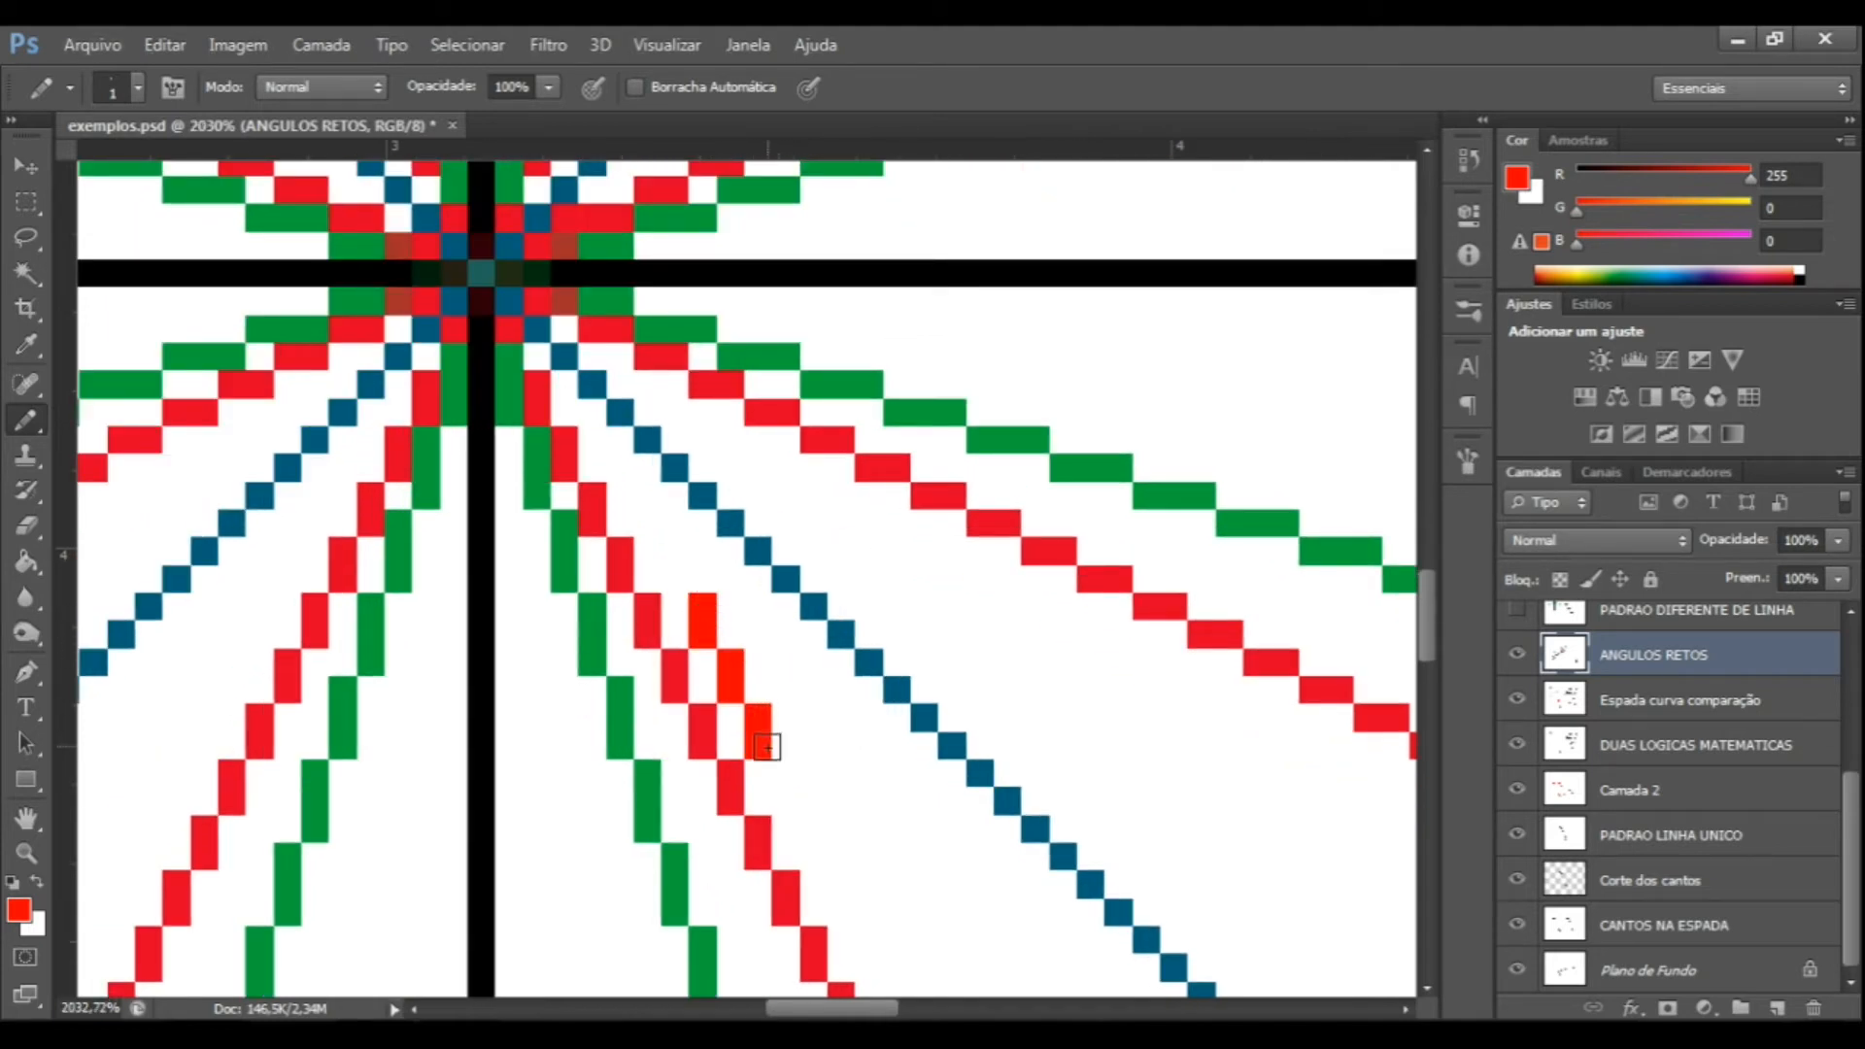
pyautogui.scroll(-4, 858, 695)
pyautogui.scroll(-1, 858, 642)
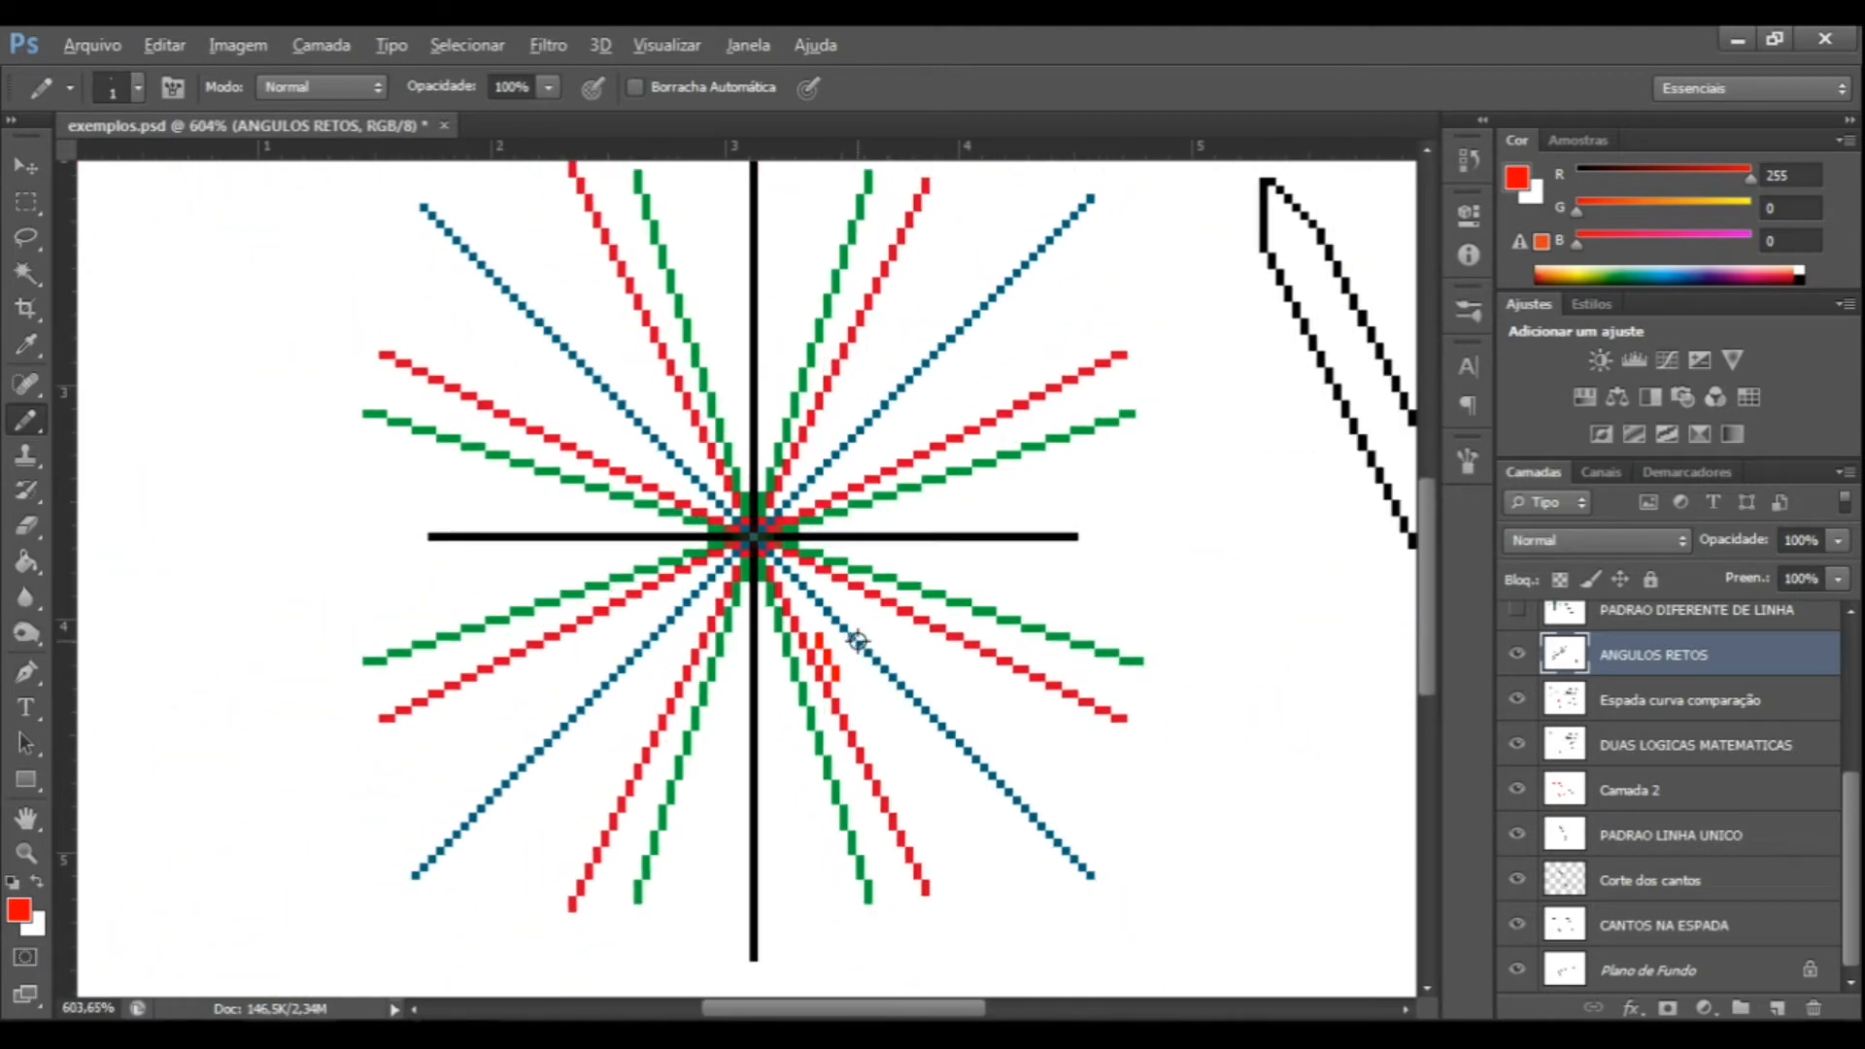
pyautogui.hotkey('alt', '[')
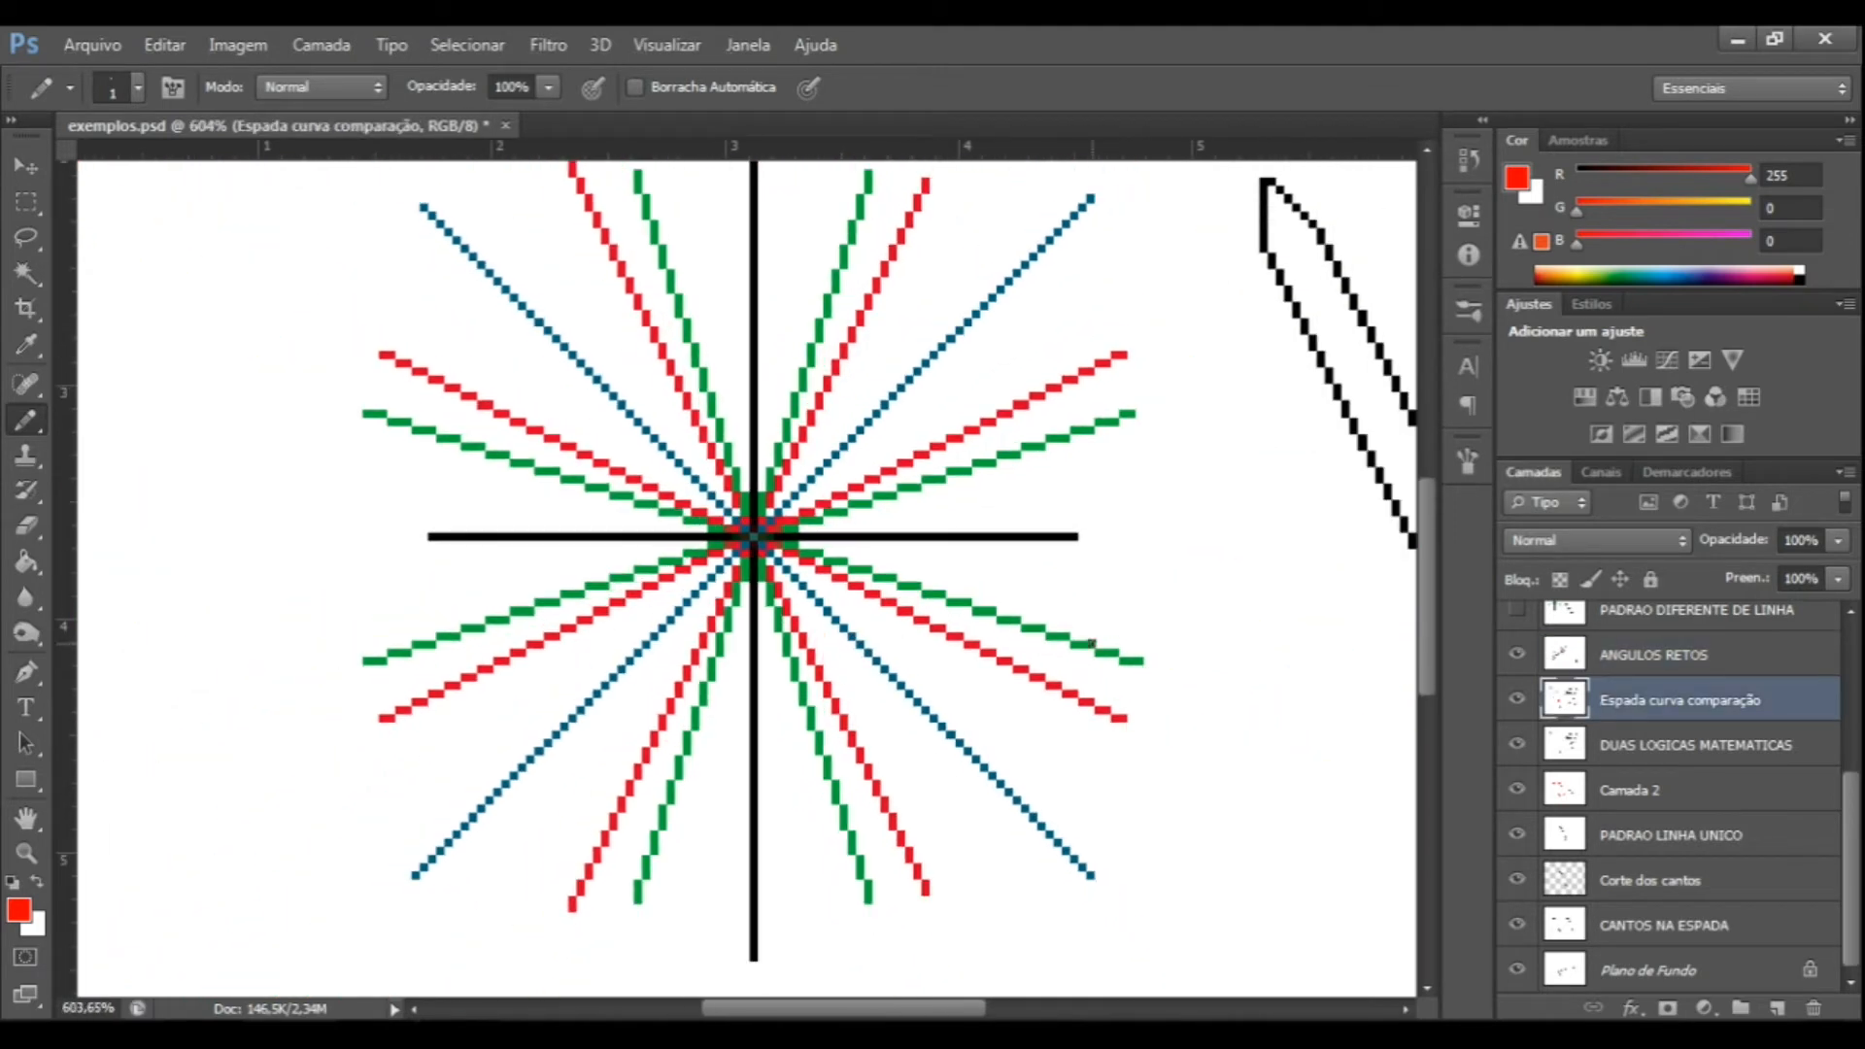
# On the ANGULOS RETOS layer, draw a near-horizontal red line with one step toward the straight sword, undoing an extra stroke.
pyautogui.hscroll(2, 1117, 598)
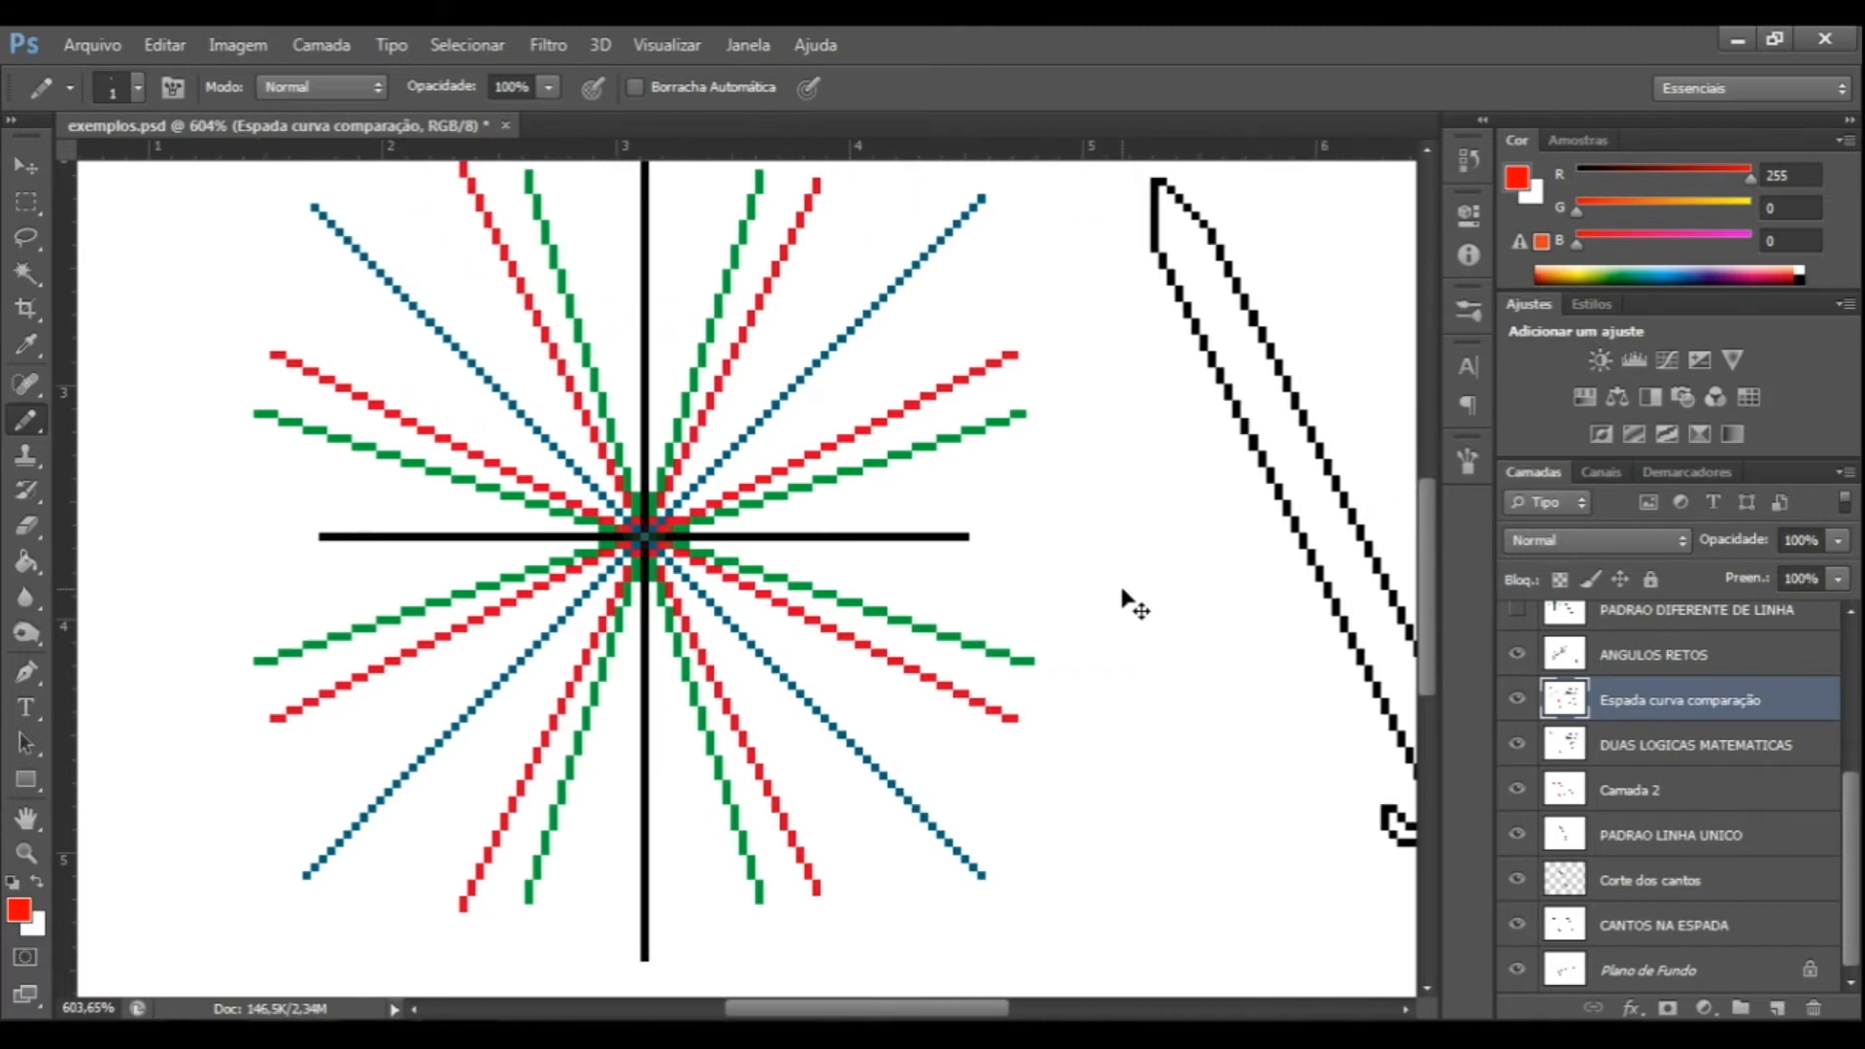
pyautogui.scroll(2, 971, 563)
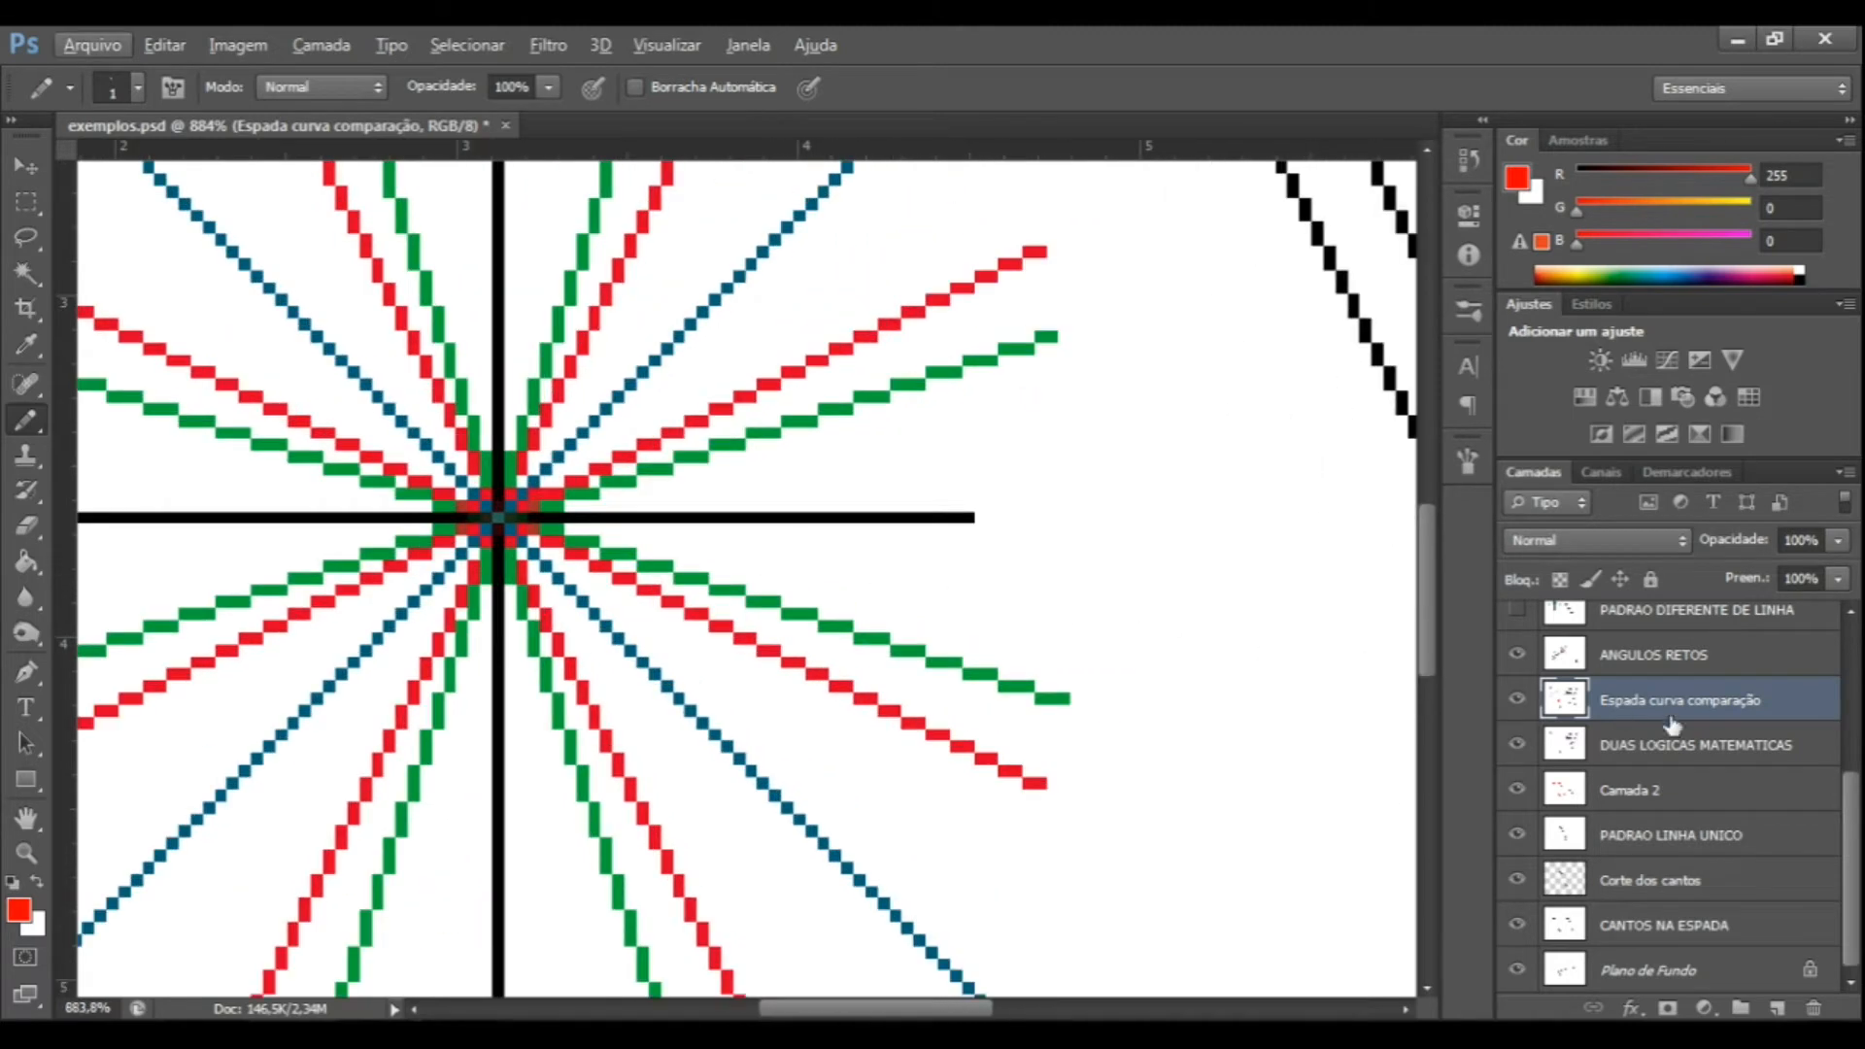
pyautogui.click(1728, 678)
pyautogui.moveTo(817, 577); pyautogui.dragTo(1291, 592)
pyautogui.scroll(-4, 1283, 637)
pyautogui.hscroll(5, 1222, 614)
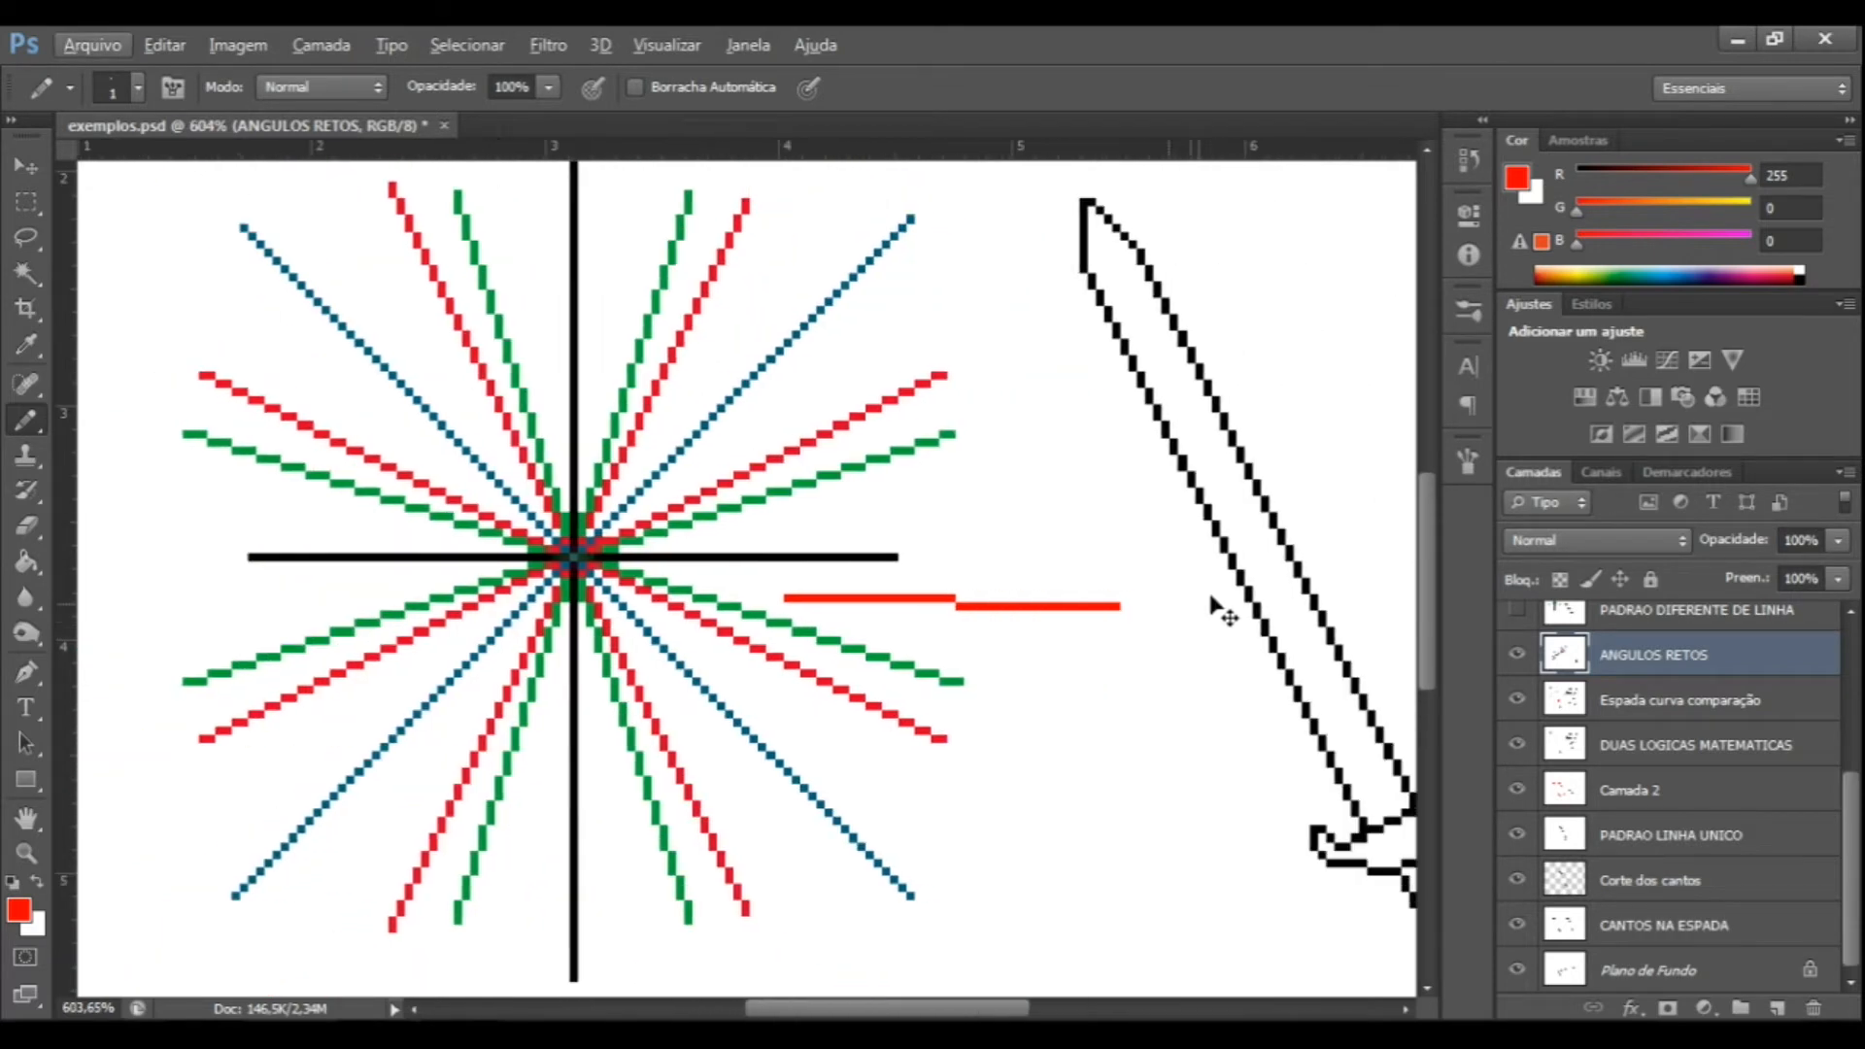
pyautogui.moveTo(1082, 614); pyautogui.dragTo(1254, 604)
pyautogui.hotkey('ctrl', 'z')
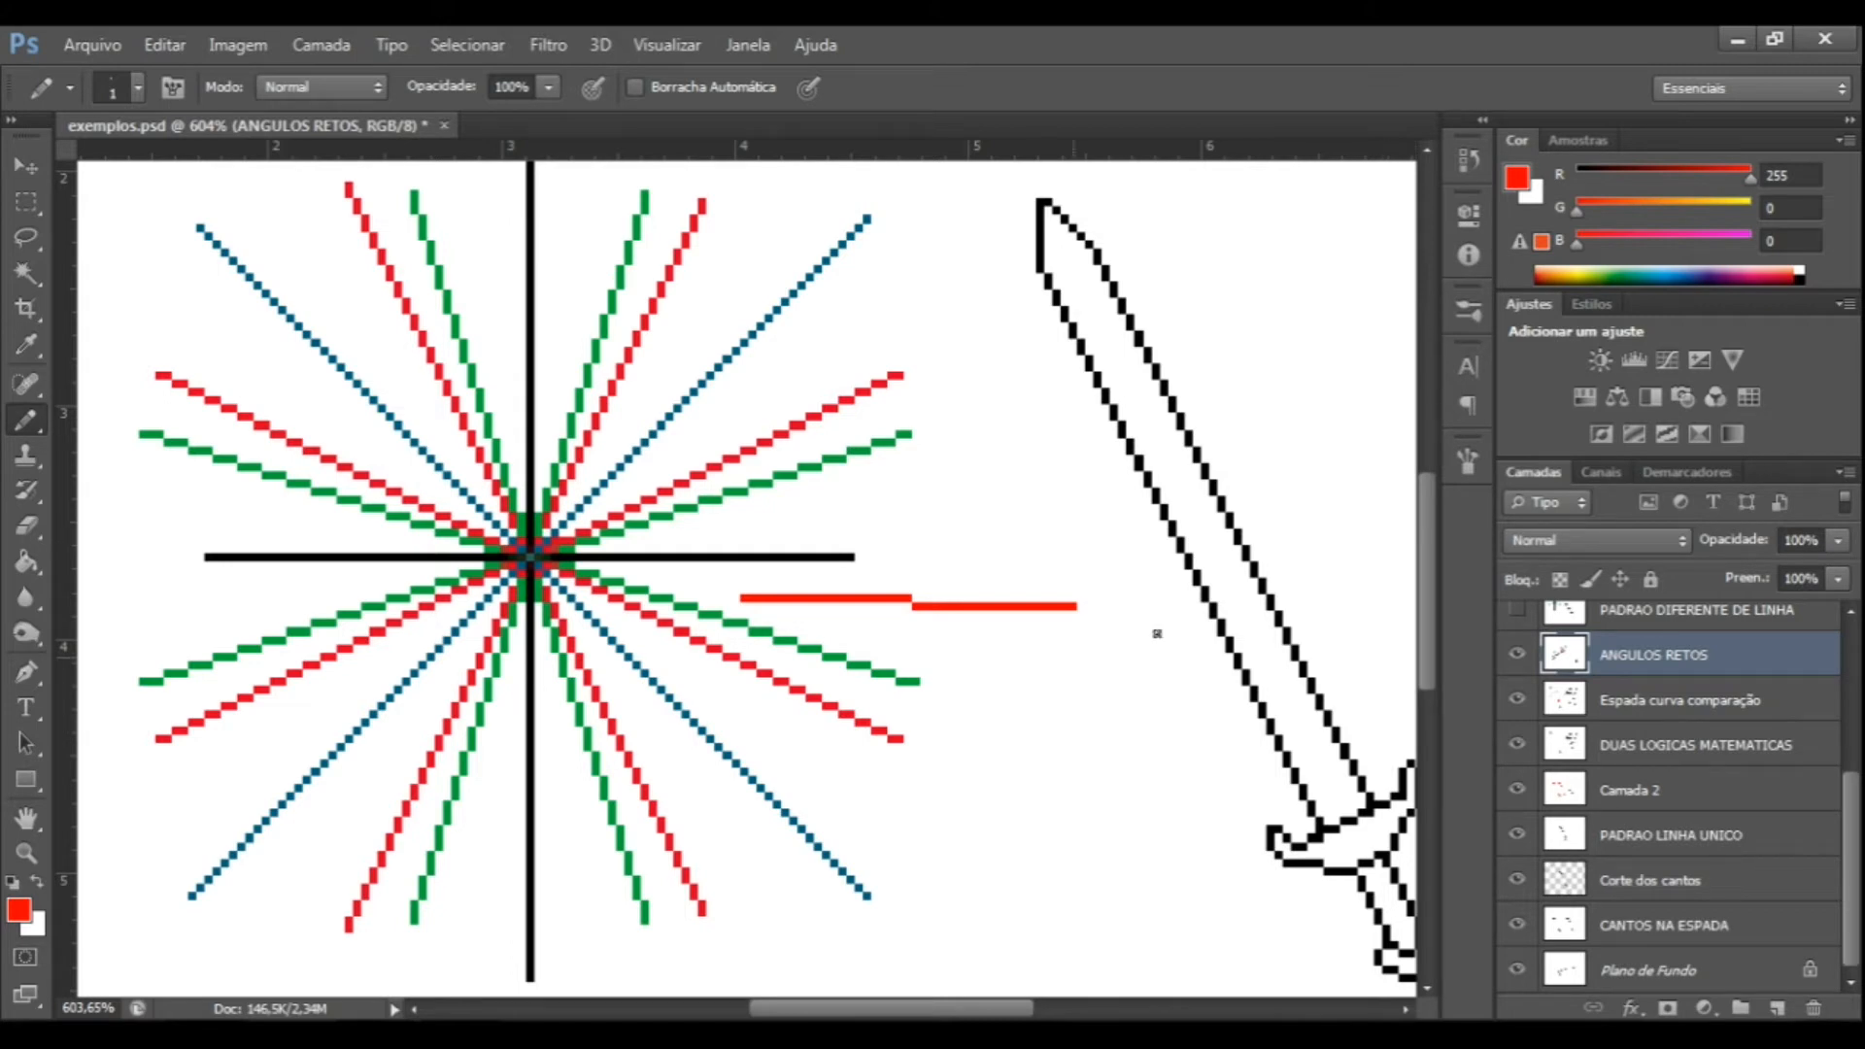
# Draw a straight horizontal red line beyond the black axis and a vertical red line across the angle lines.
pyautogui.scroll(4, 982, 558)
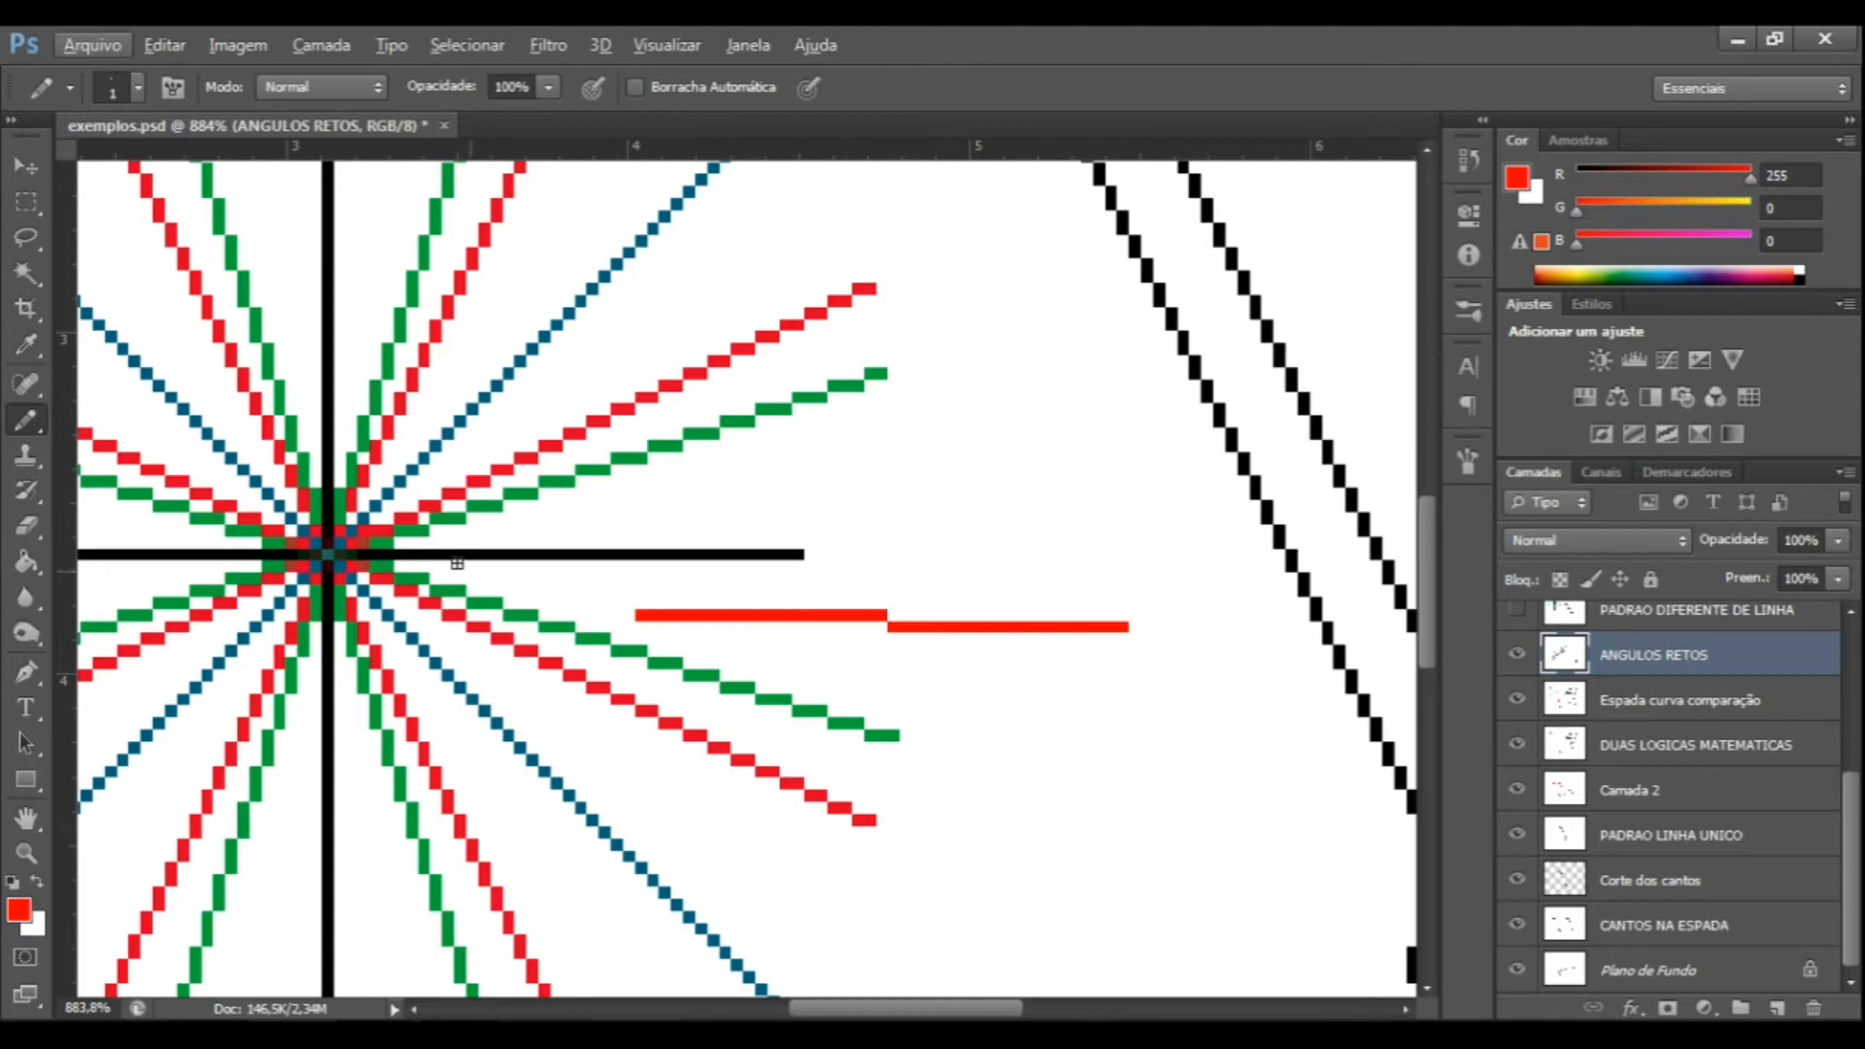
pyautogui.moveTo(841, 542); pyautogui.dragTo(1327, 544)
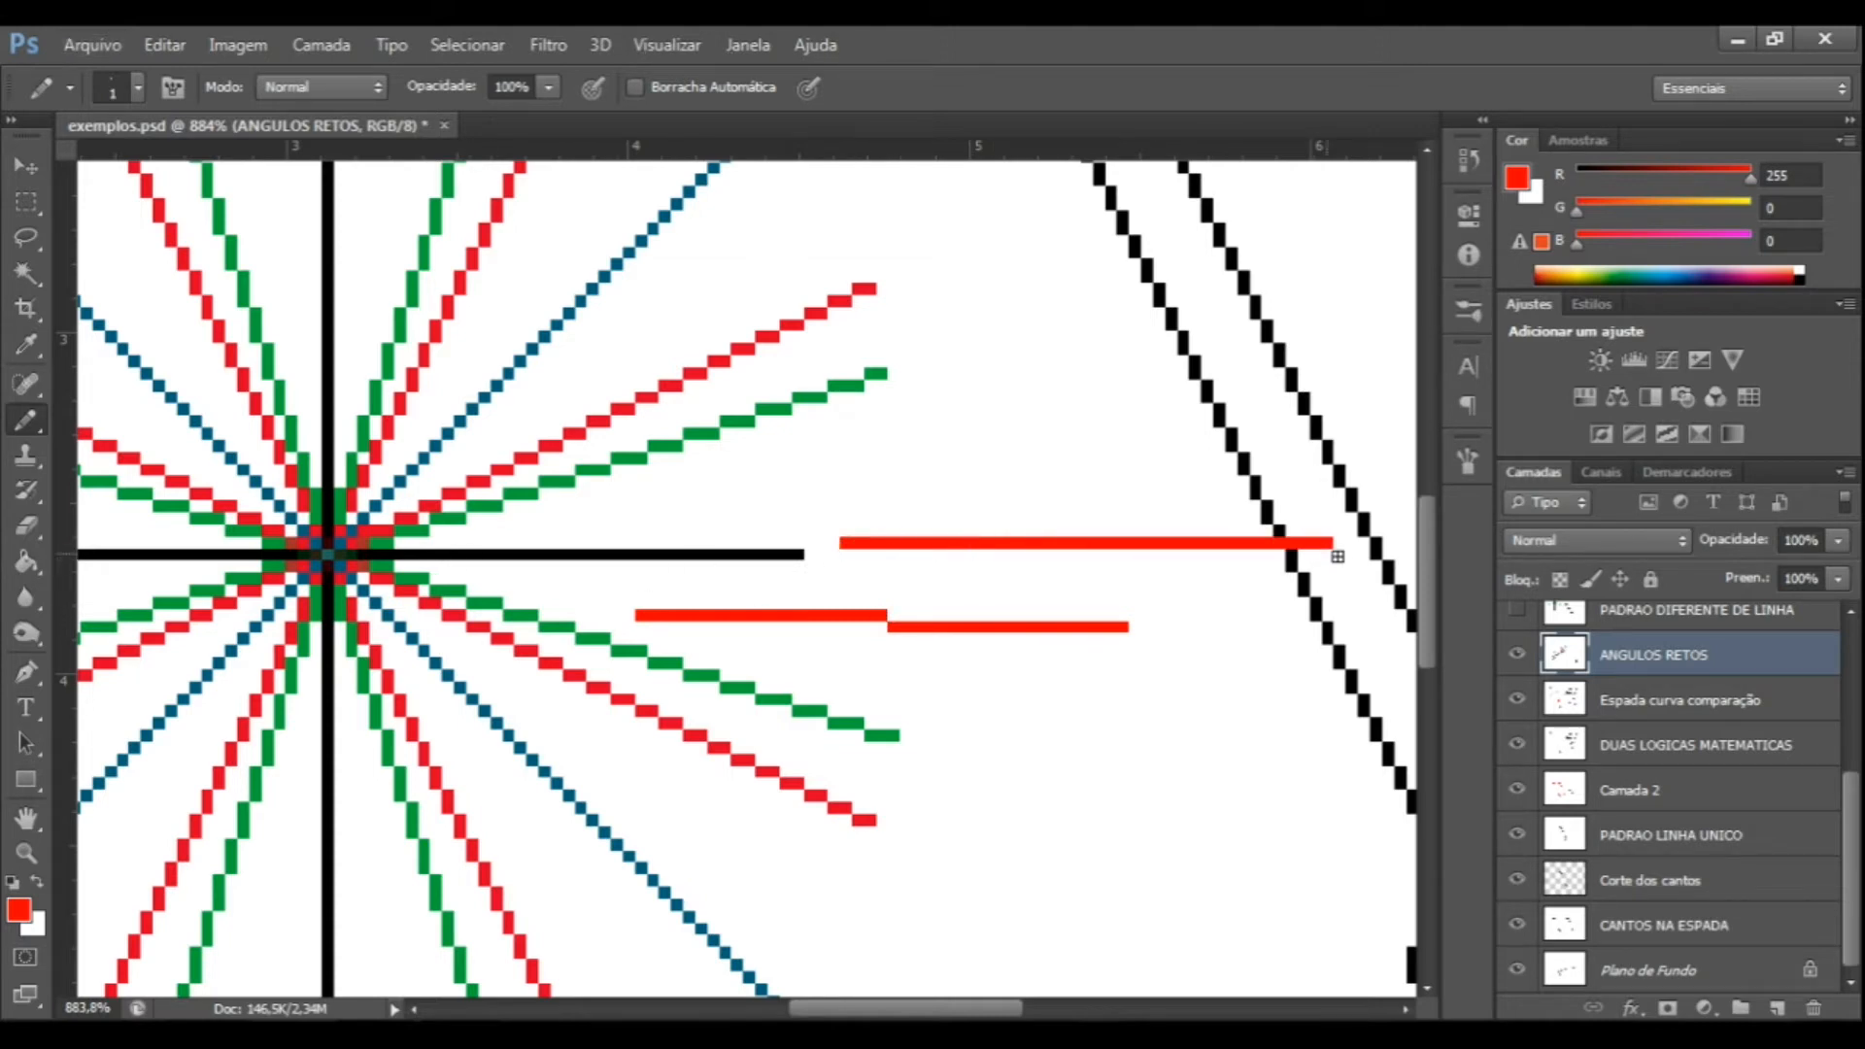
pyautogui.moveTo(714, 312); pyautogui.dragTo(694, 699)
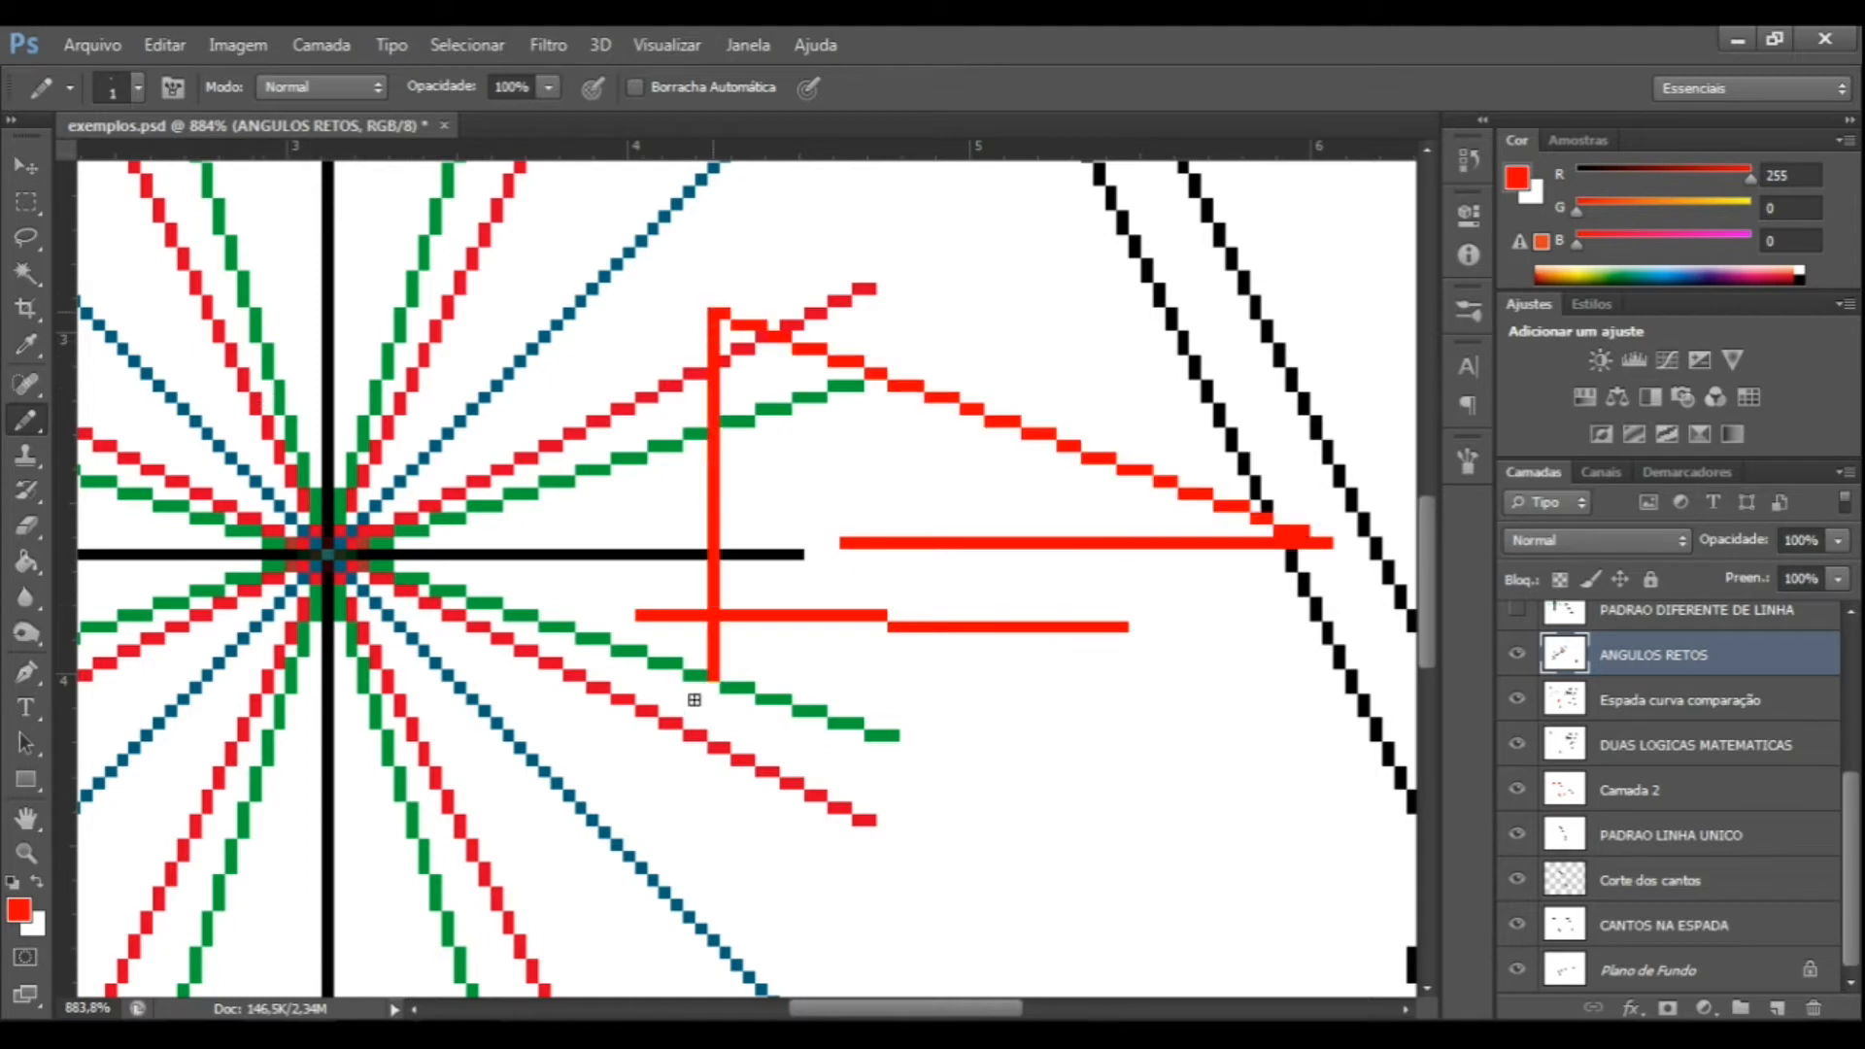
# Undo the red test lines drawn across and beside the angle lines.
pyautogui.hotkey('ctrl', 'alt', 'z')
pyautogui.hotkey('ctrl', 'alt', 'z')
pyautogui.hotkey('ctrl', 'alt', 'z')
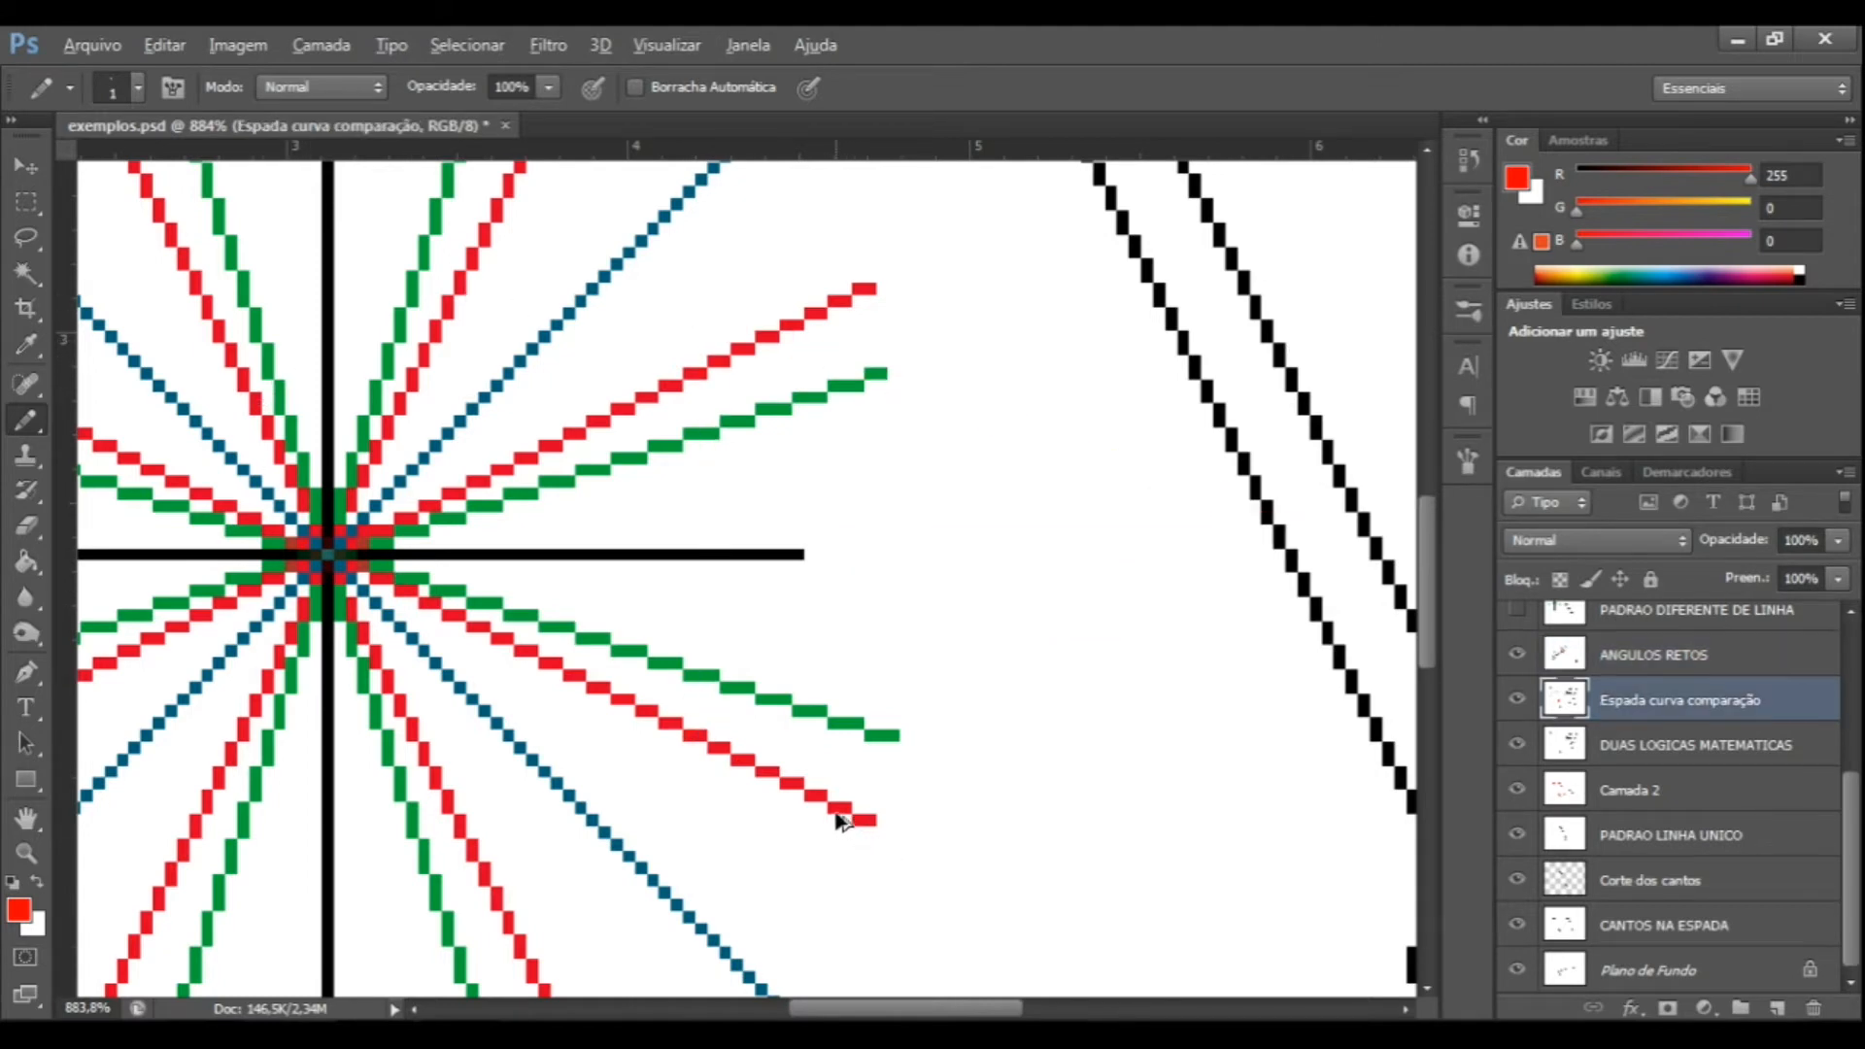
# Show the PADRAO DIFERENTE DE LINHA layer with its diagonal sword and make it the active layer.
pyautogui.scroll(-5, 838, 814)
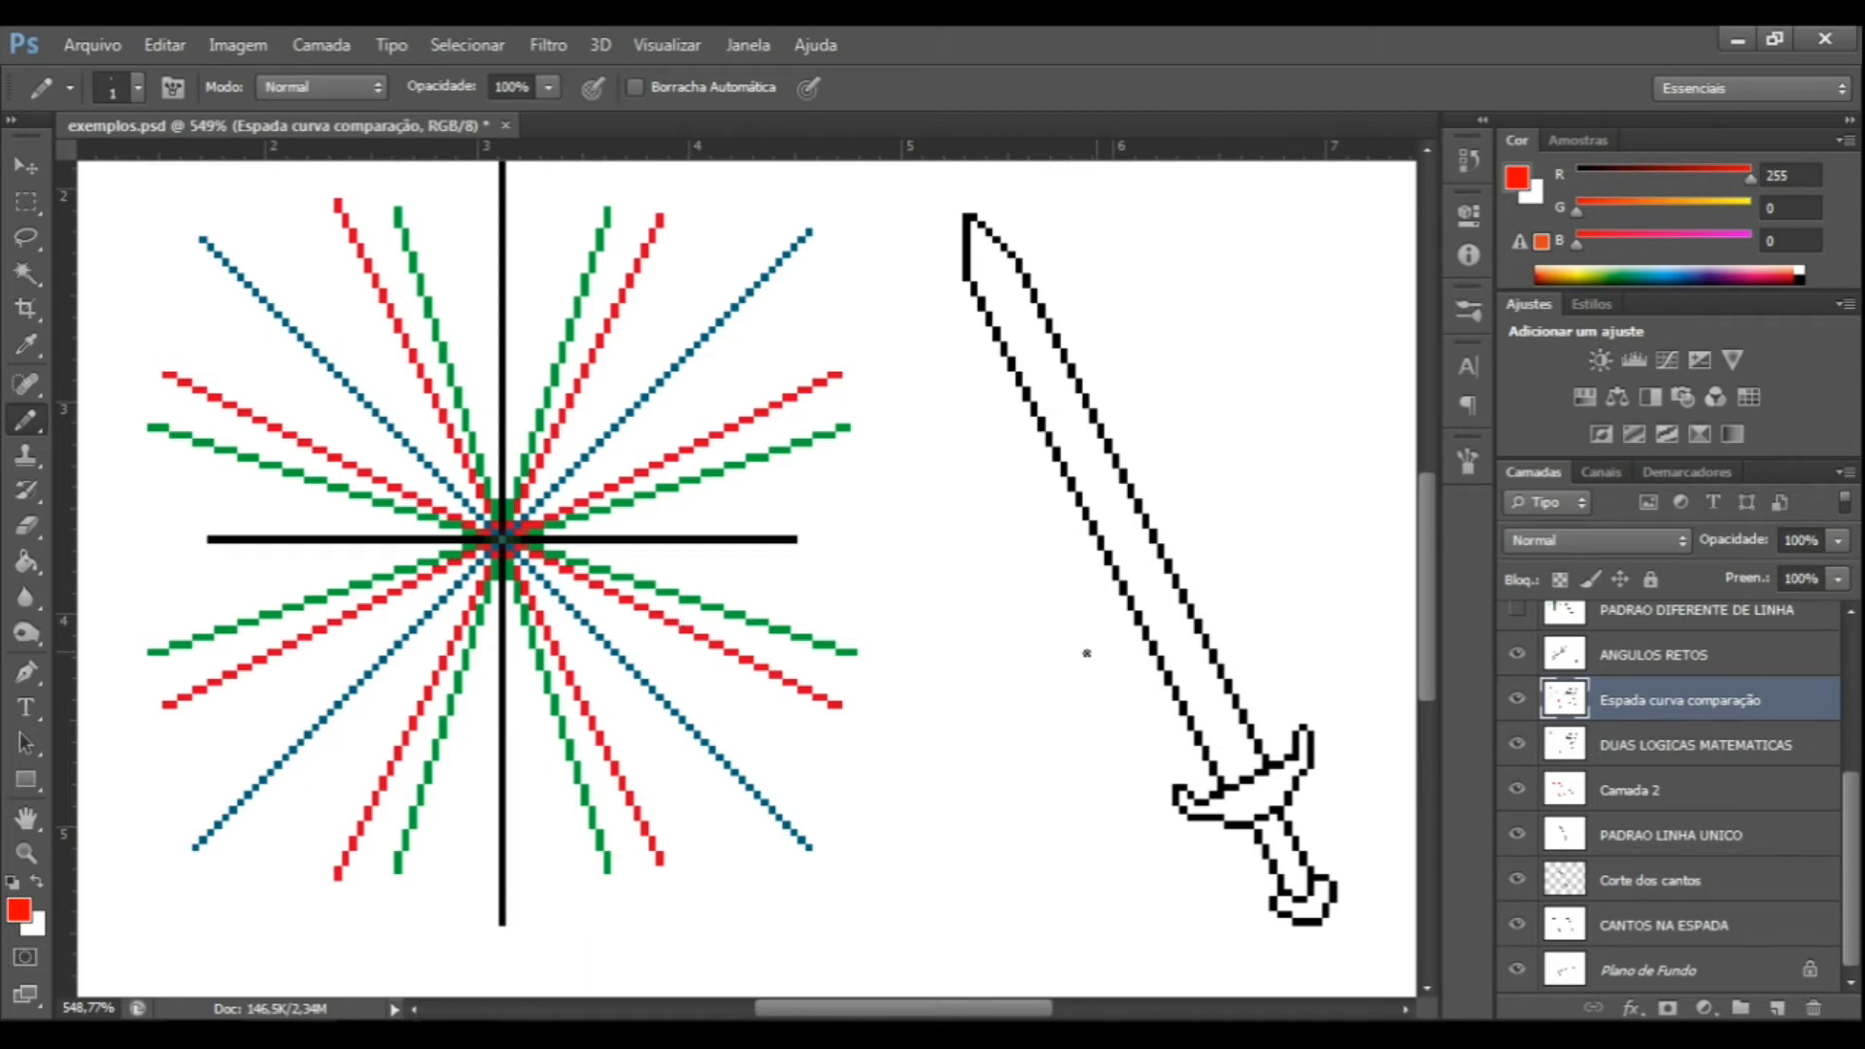
pyautogui.scroll(1, 1617, 814)
pyautogui.click(1517, 654)
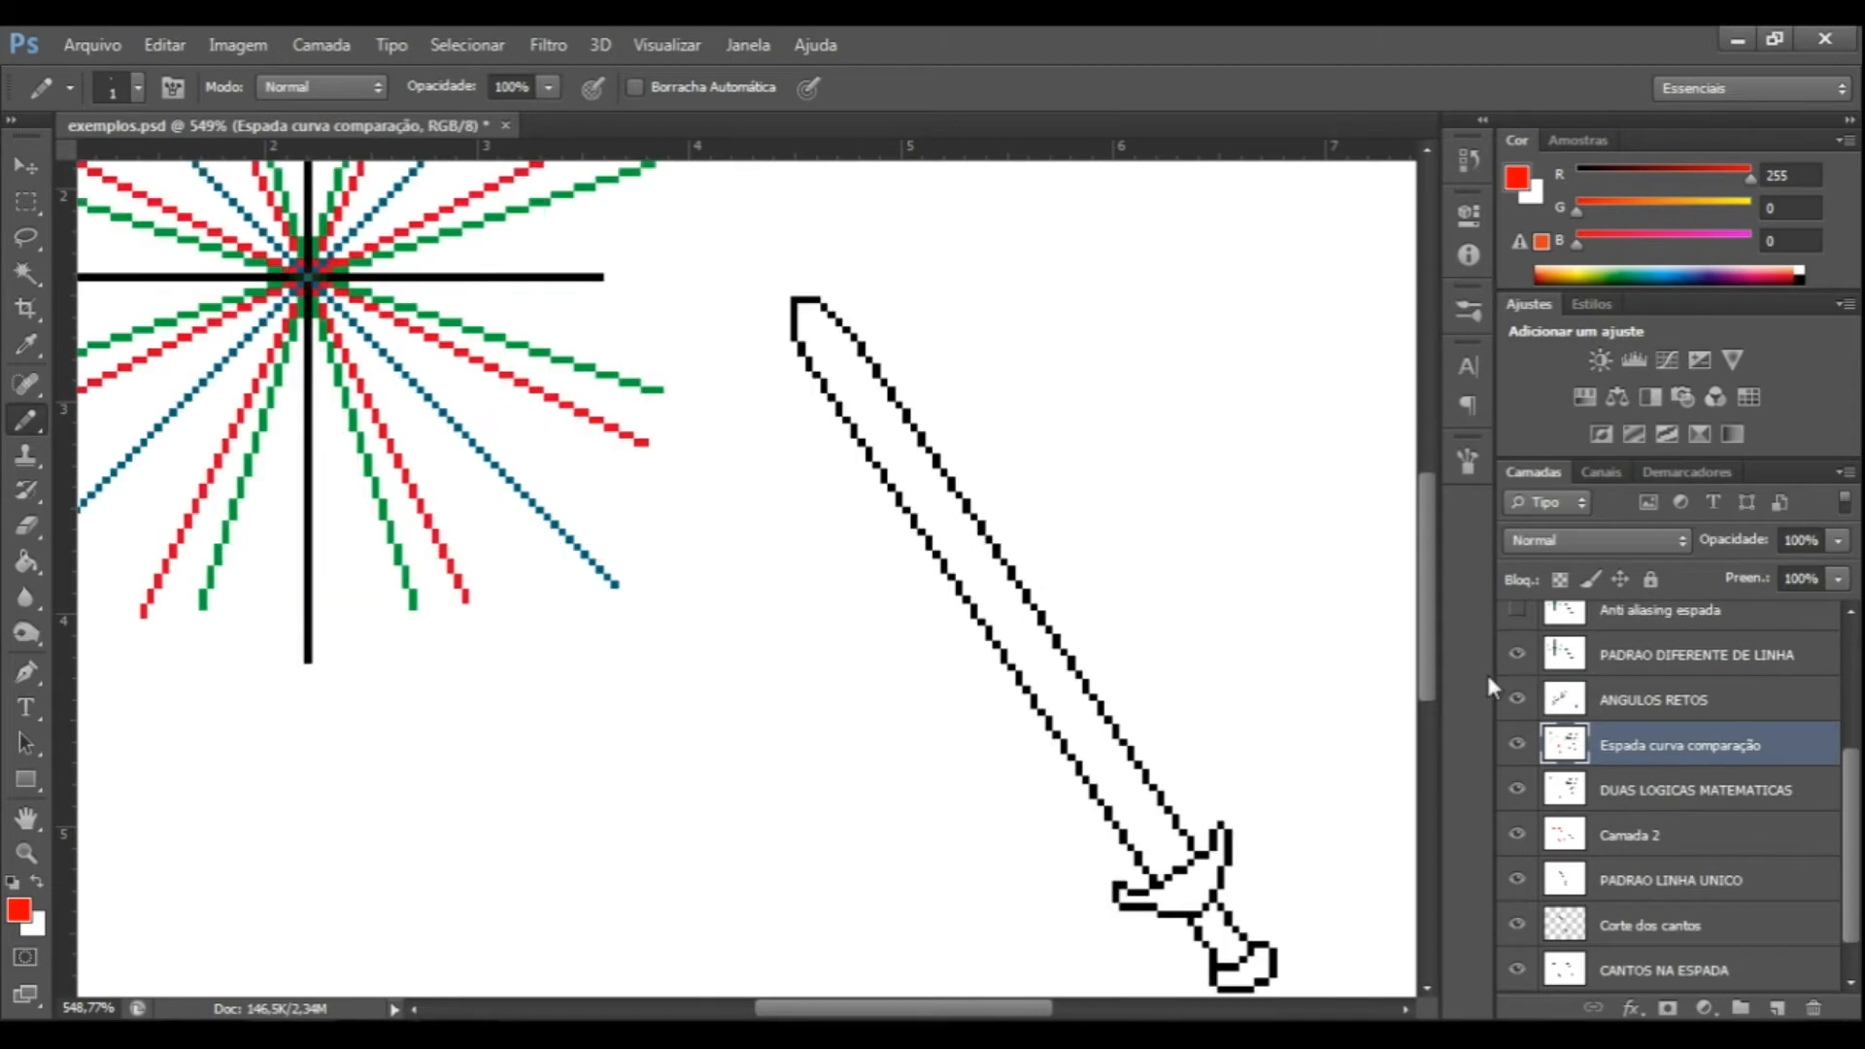
pyautogui.scroll(-3, 1331, 681)
pyautogui.hscroll(8, 1135, 688)
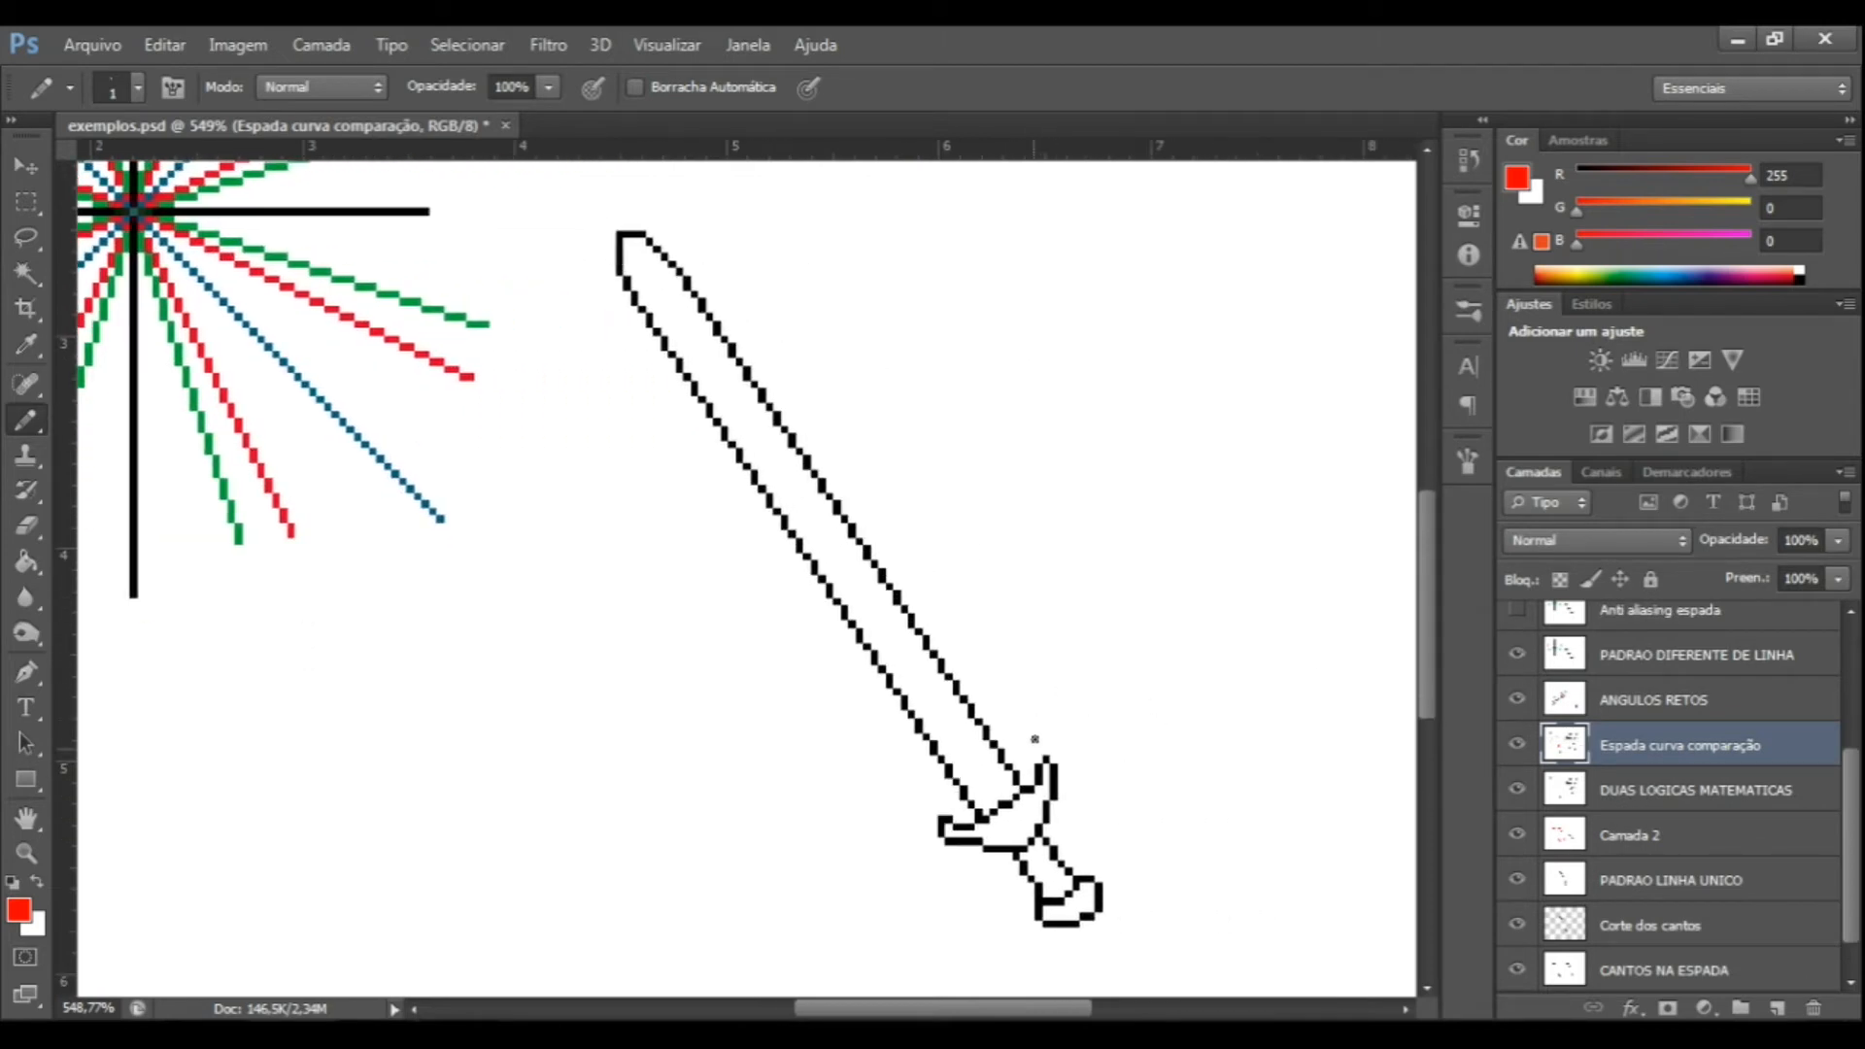
pyautogui.scroll(3, 882, 714)
pyautogui.scroll(-7, 1010, 680)
pyautogui.scroll(1, 908, 632)
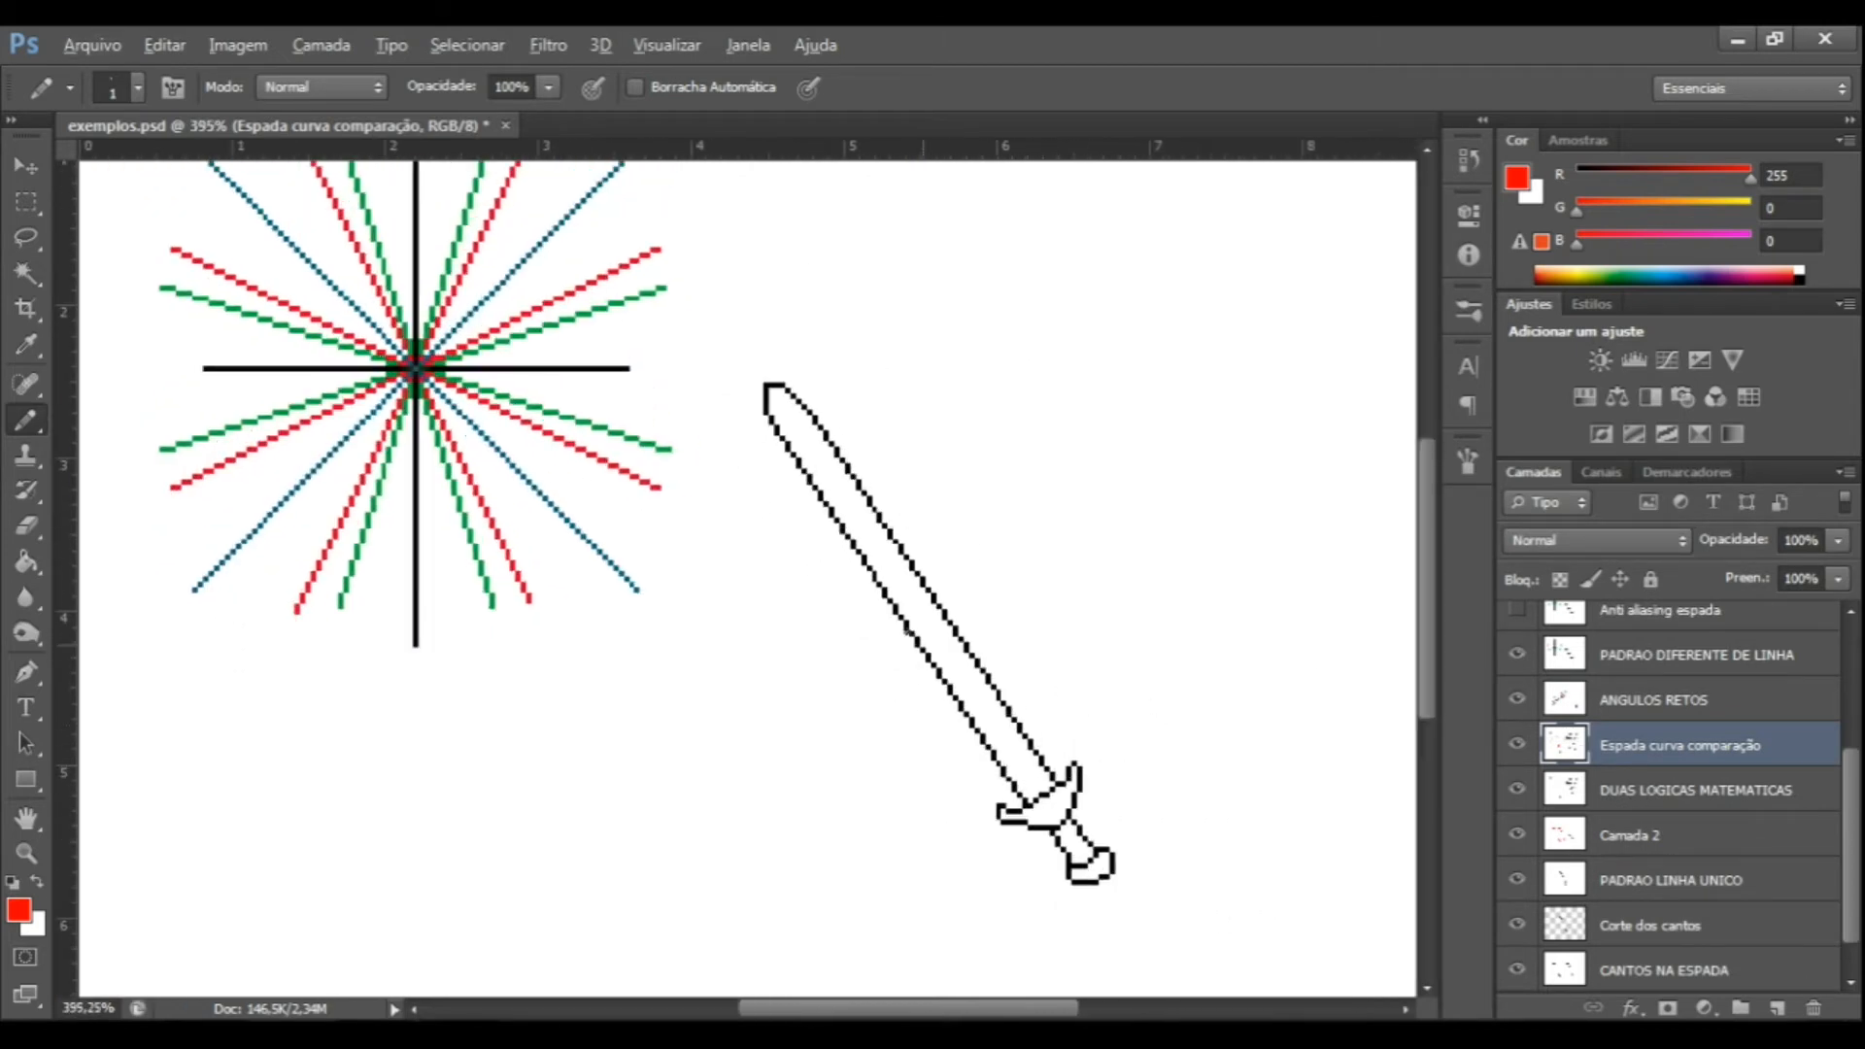
pyautogui.press('alt')
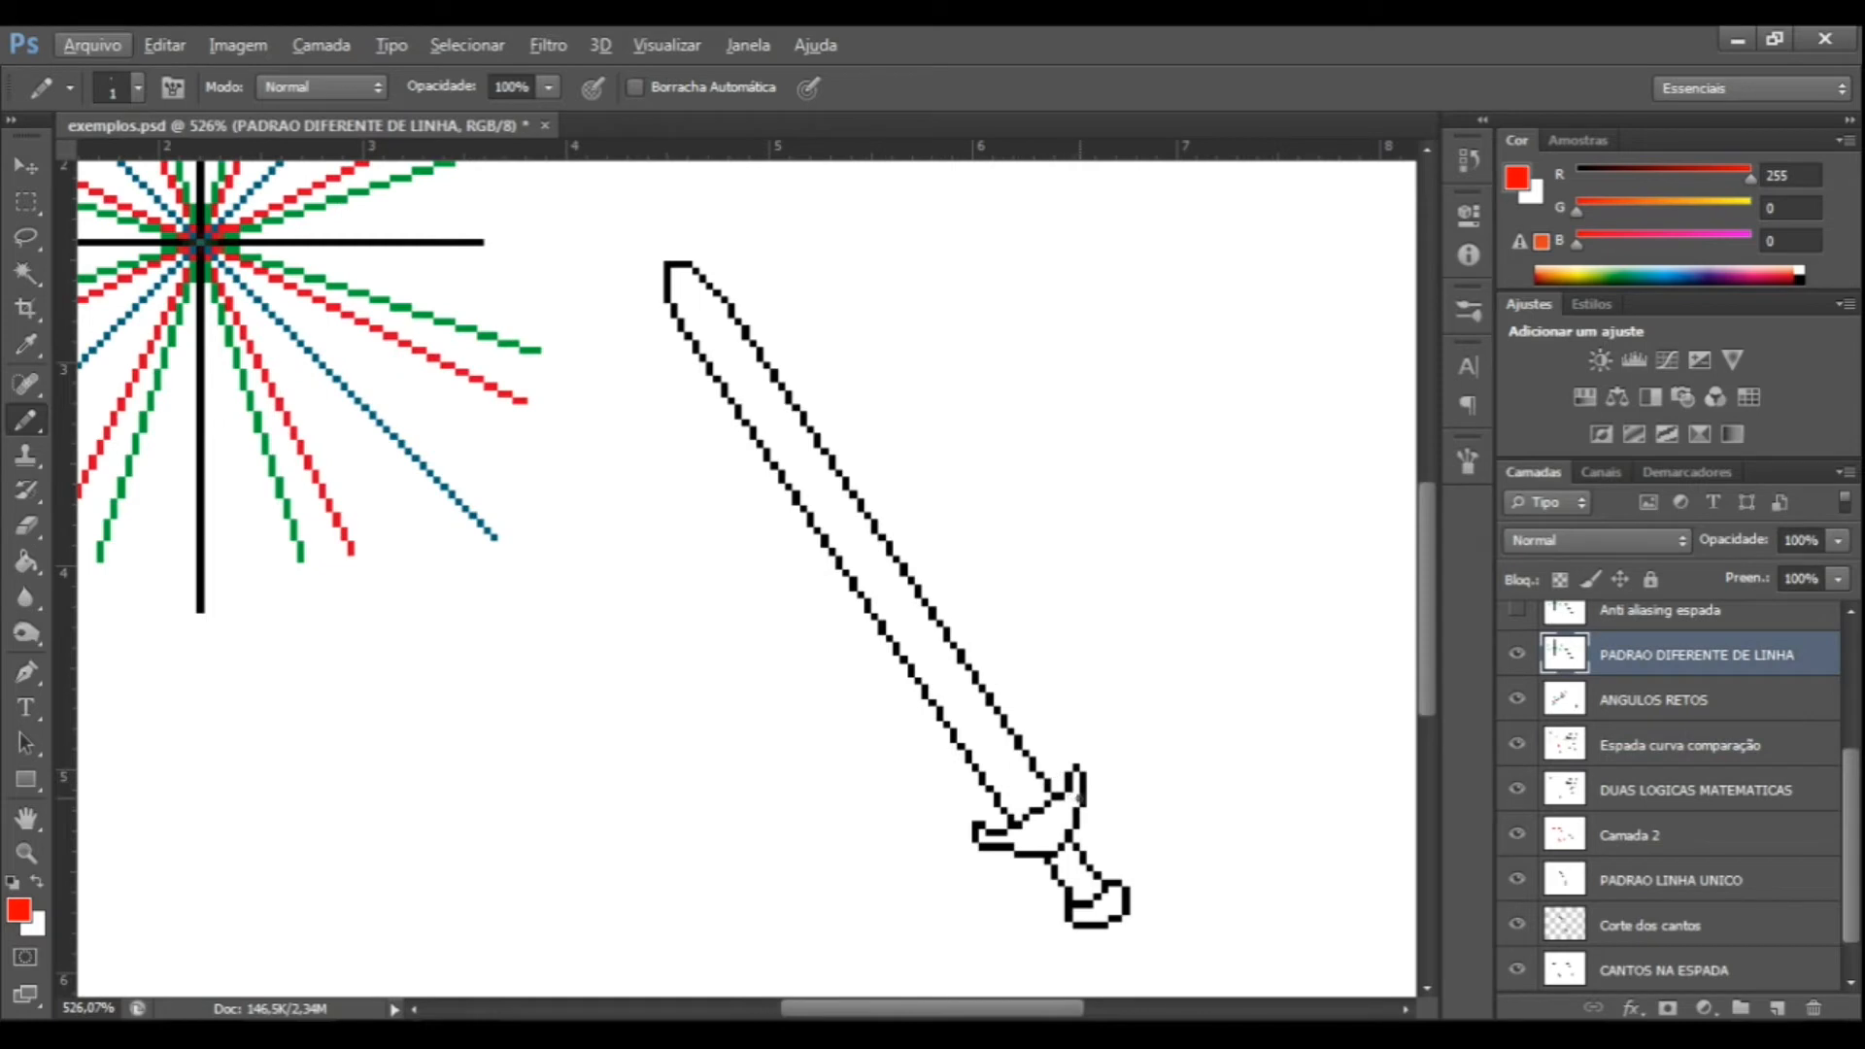
# Try marking the alternating one- and two-pixel segments of the blade's lower-left edge in red near the guard and undo the marks.
pyautogui.scroll(2, 993, 816)
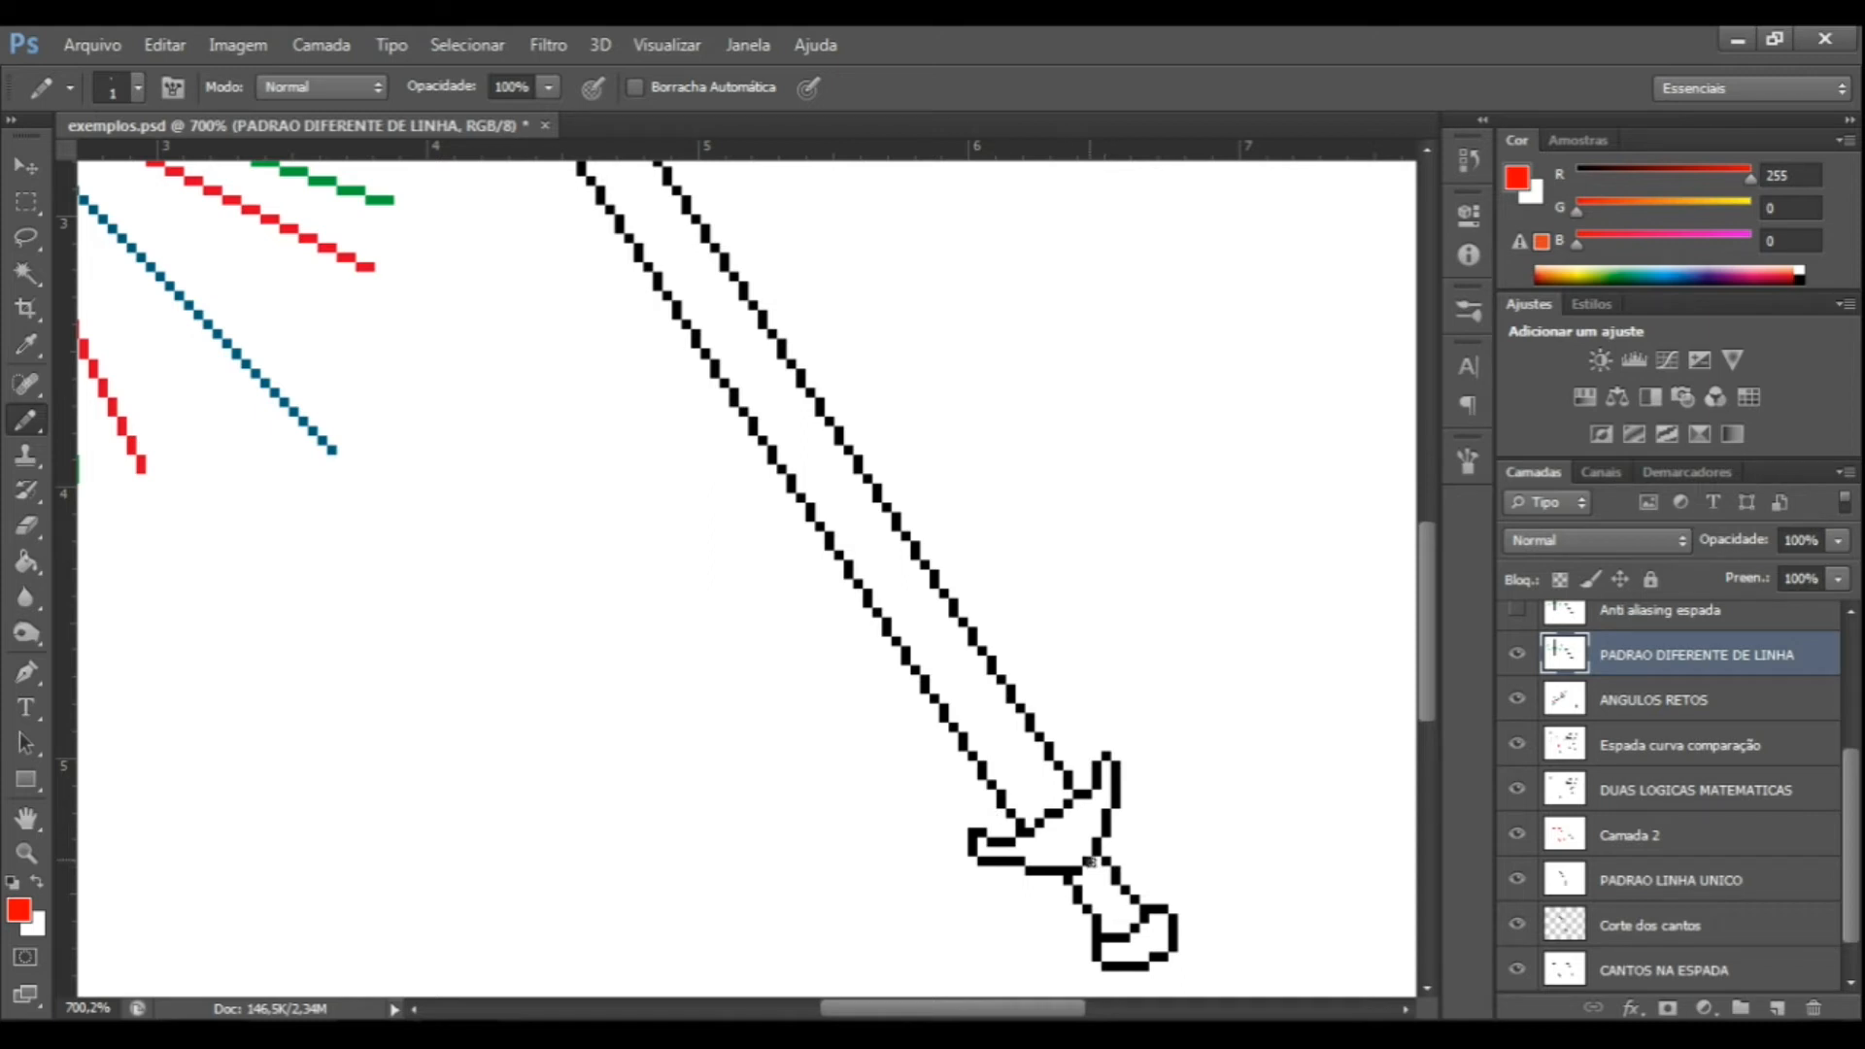
pyautogui.scroll(5, 993, 811)
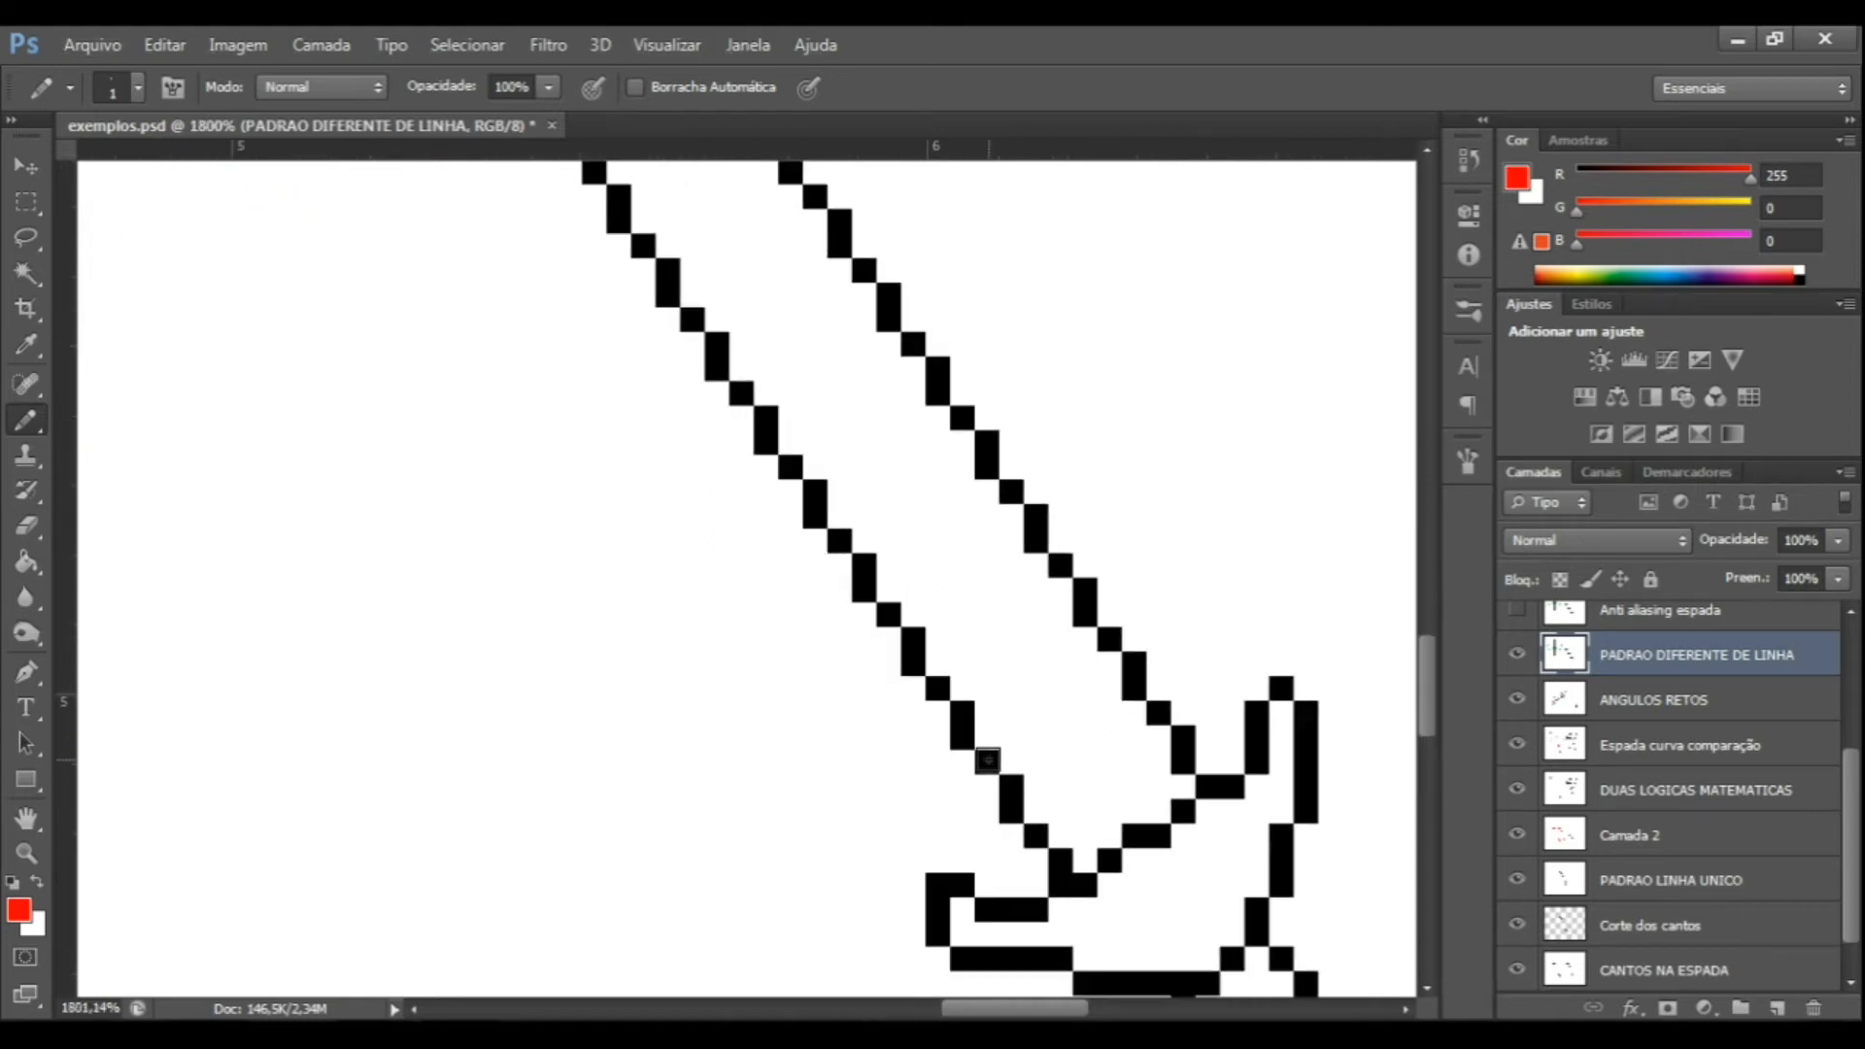
pyautogui.click(987, 762)
pyautogui.click(959, 737)
pyautogui.click(960, 713)
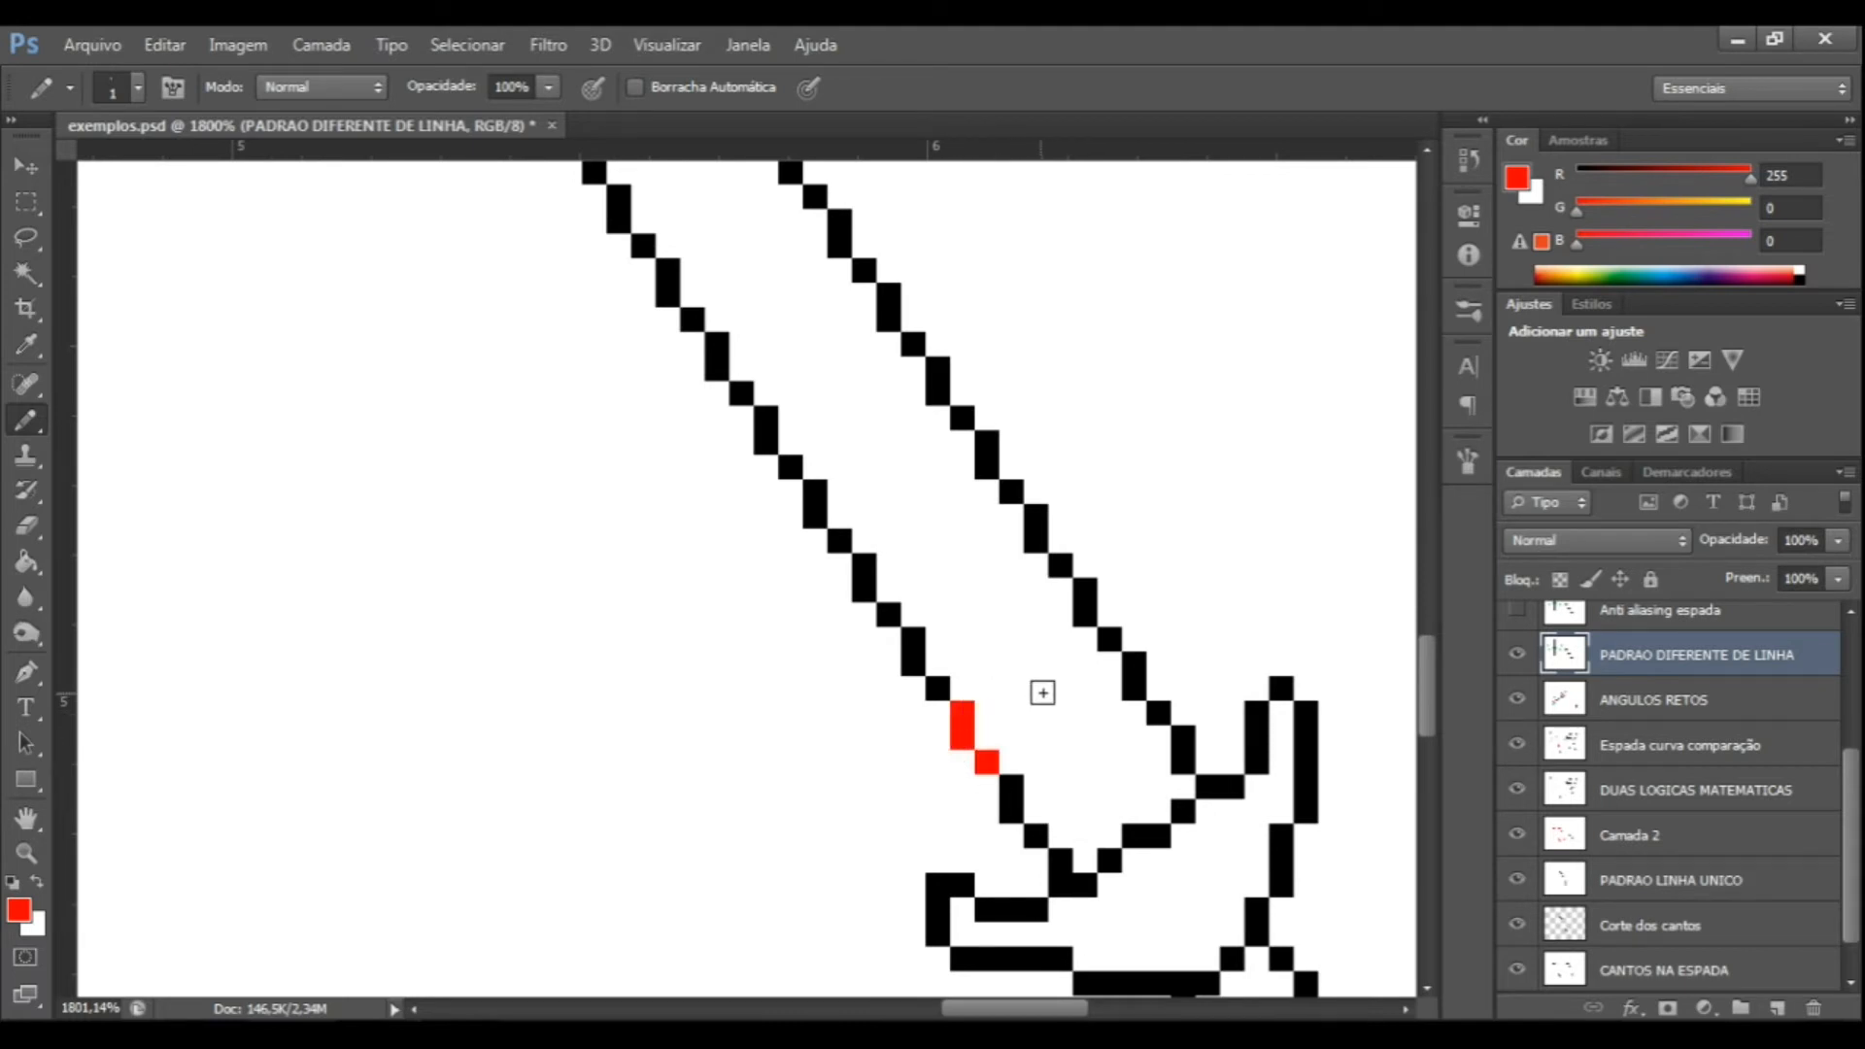
pyautogui.click(937, 689)
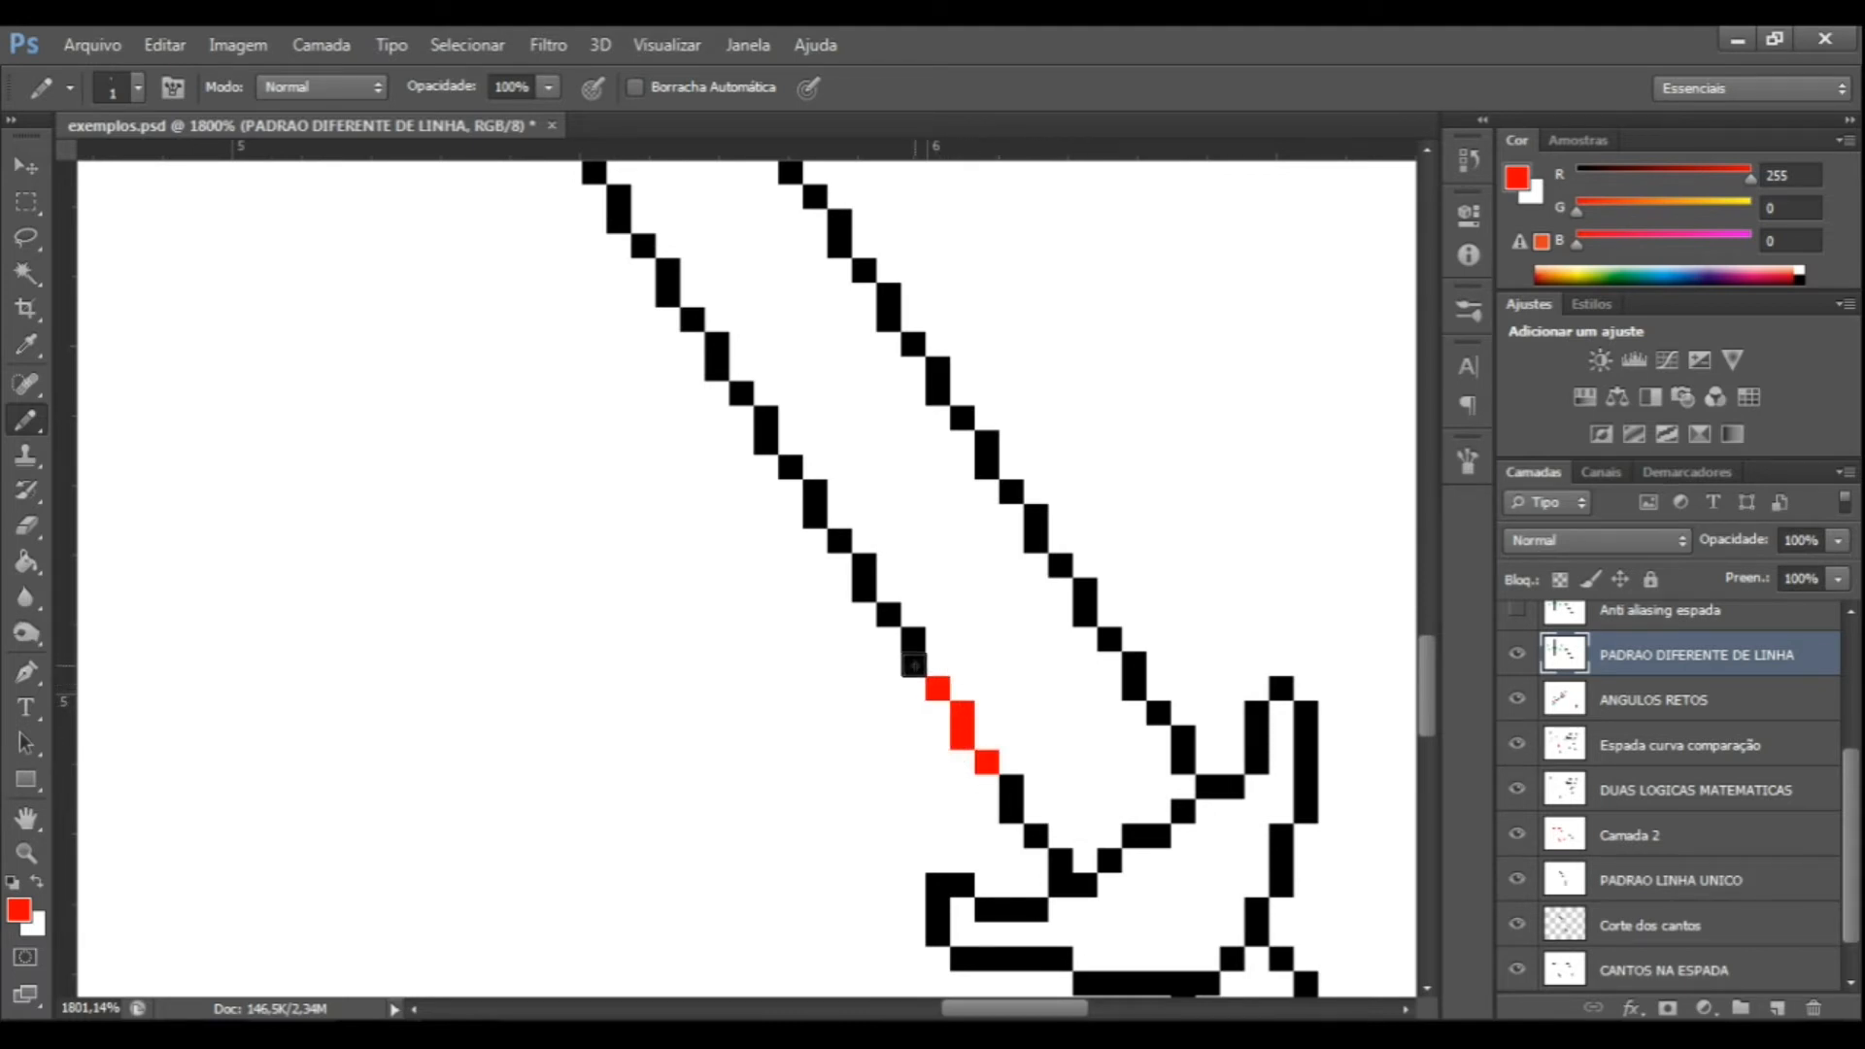
pyautogui.moveTo(913, 644); pyautogui.dragTo(913, 664)
pyautogui.scroll(-3, 1167, 697)
pyautogui.scroll(-5, 1167, 697)
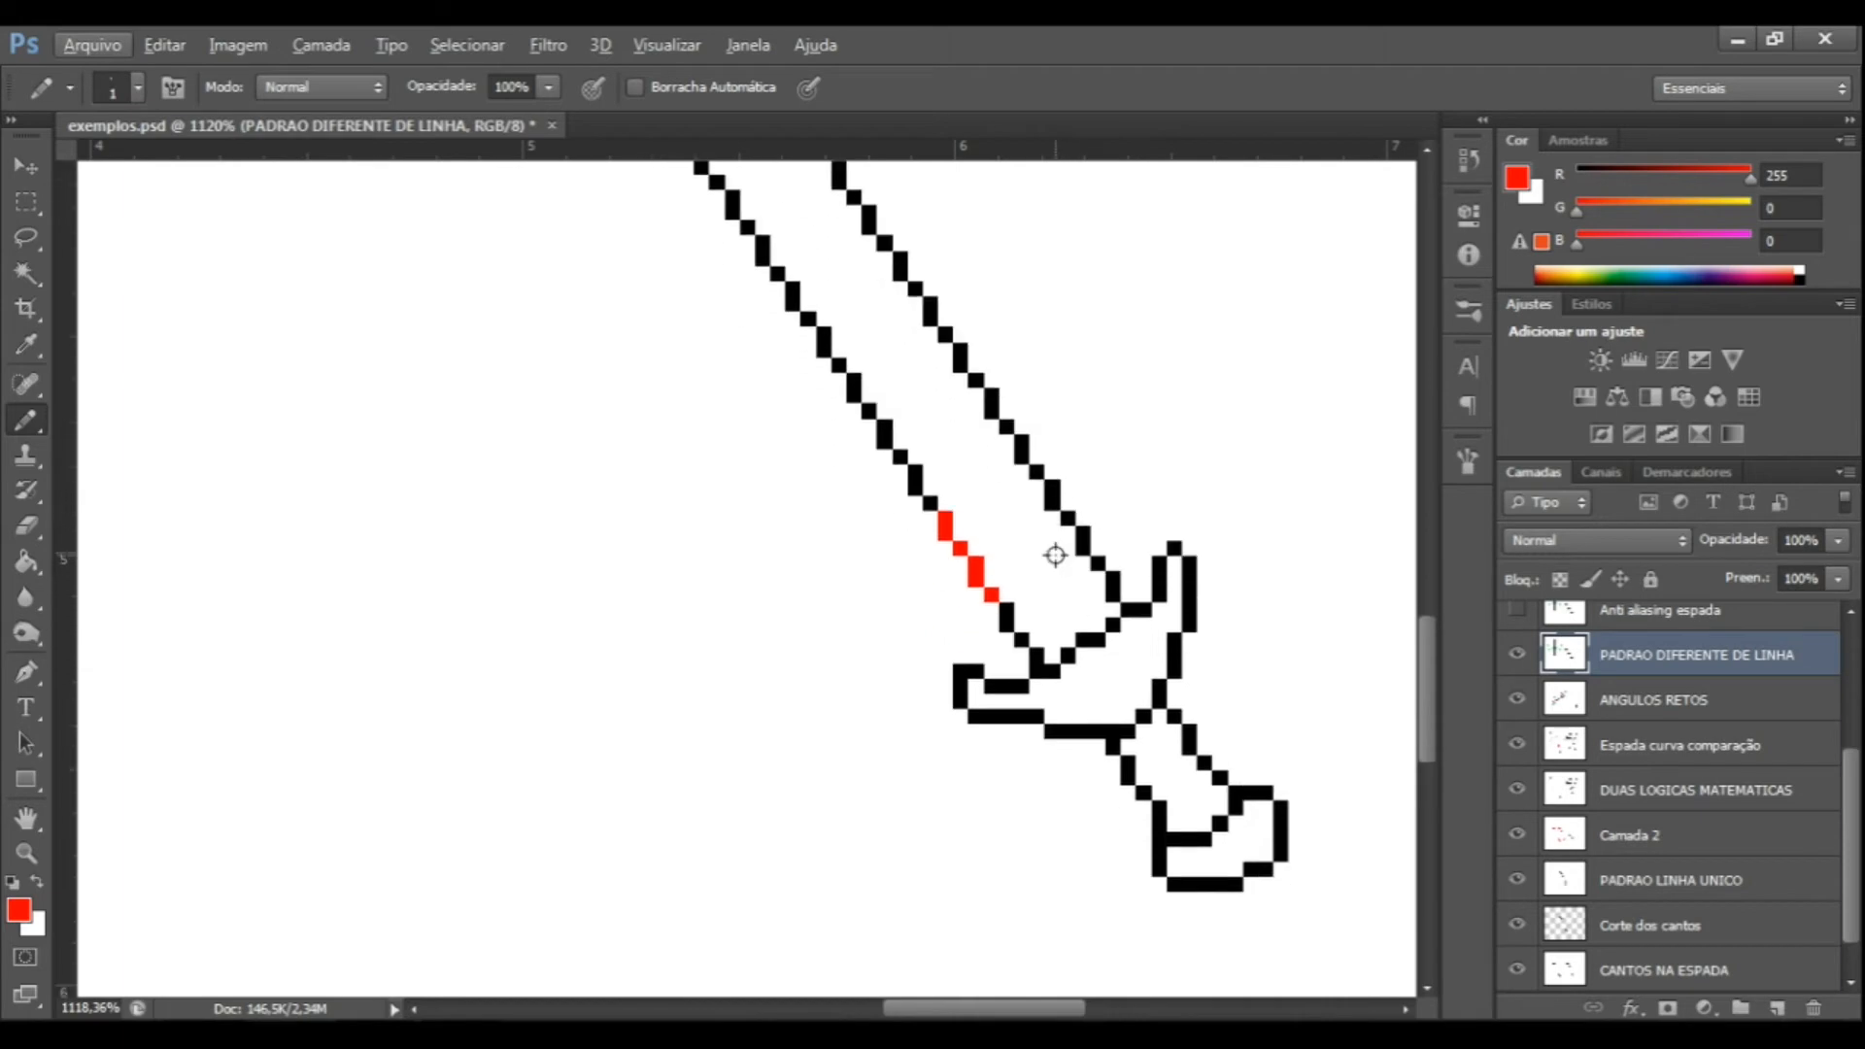
pyautogui.scroll(1, 903, 783)
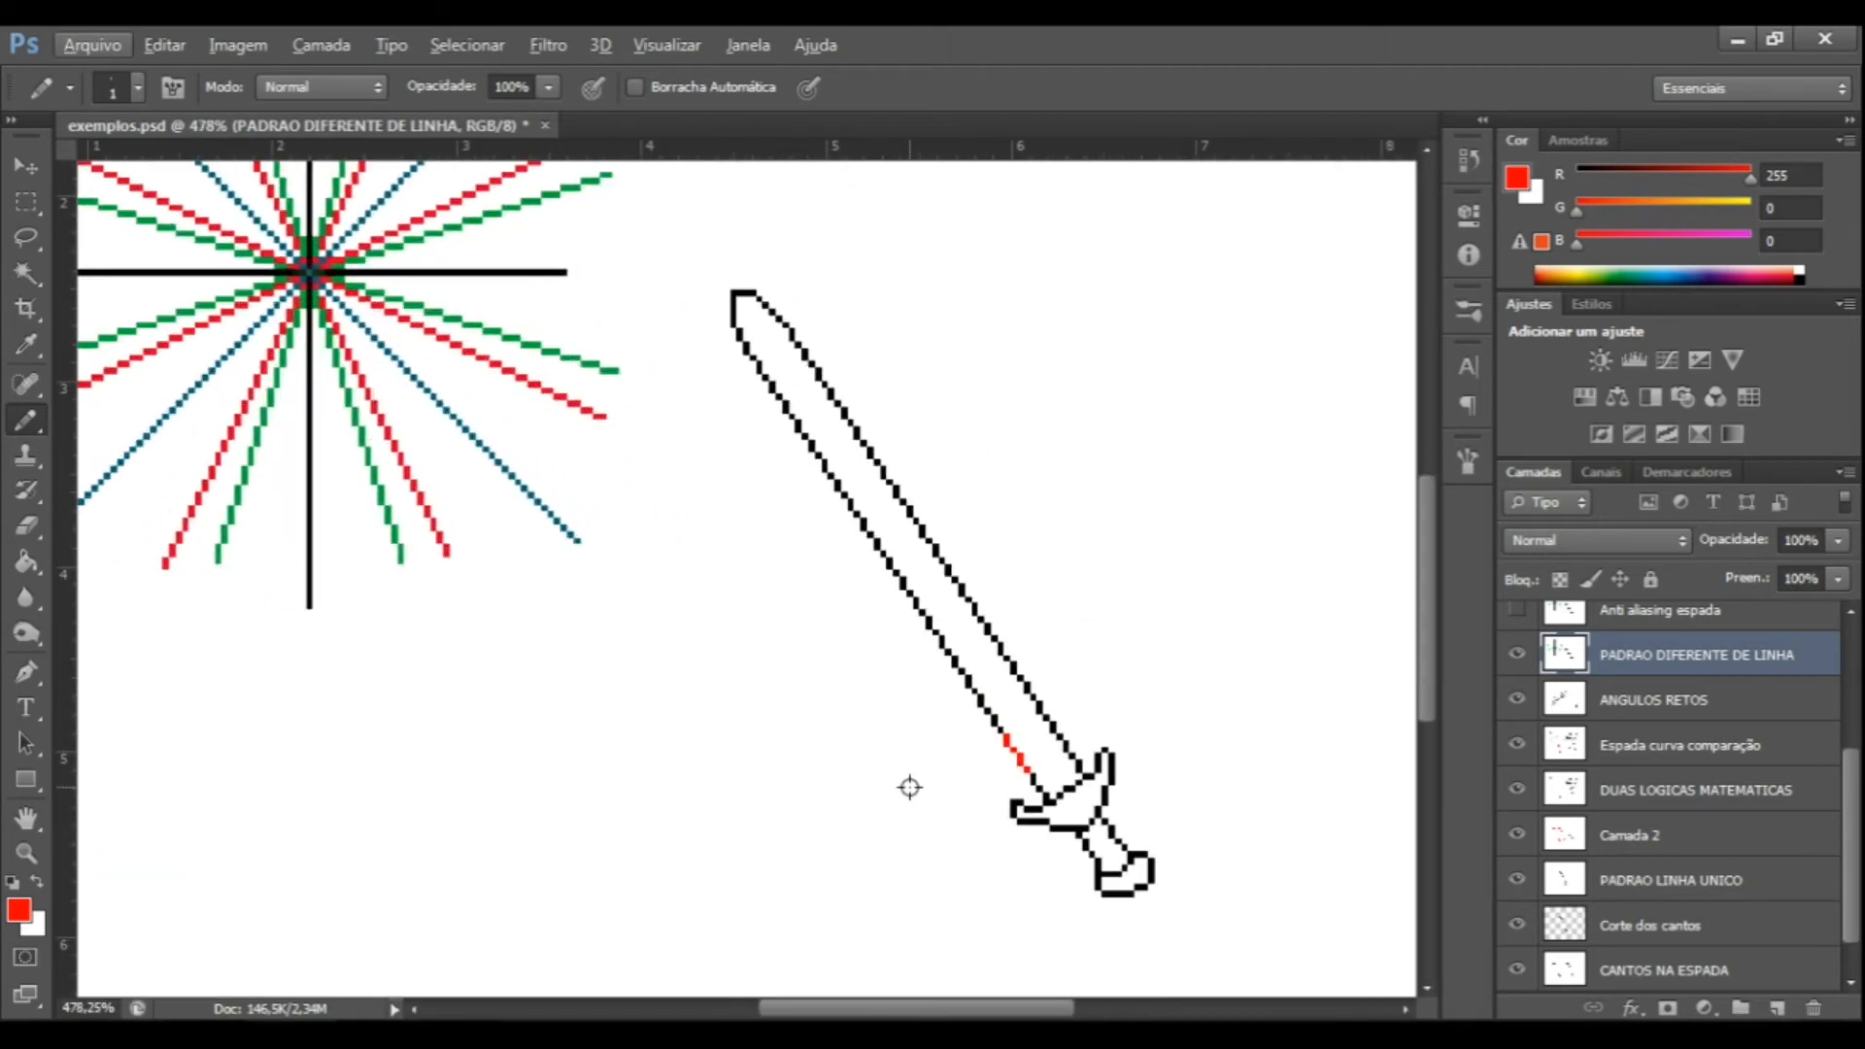
pyautogui.hotkey('ctrl', 'alt', 'z')
pyautogui.hotkey('ctrl', 'alt', 'z')
pyautogui.hotkey('ctrl', 'alt', 'z')
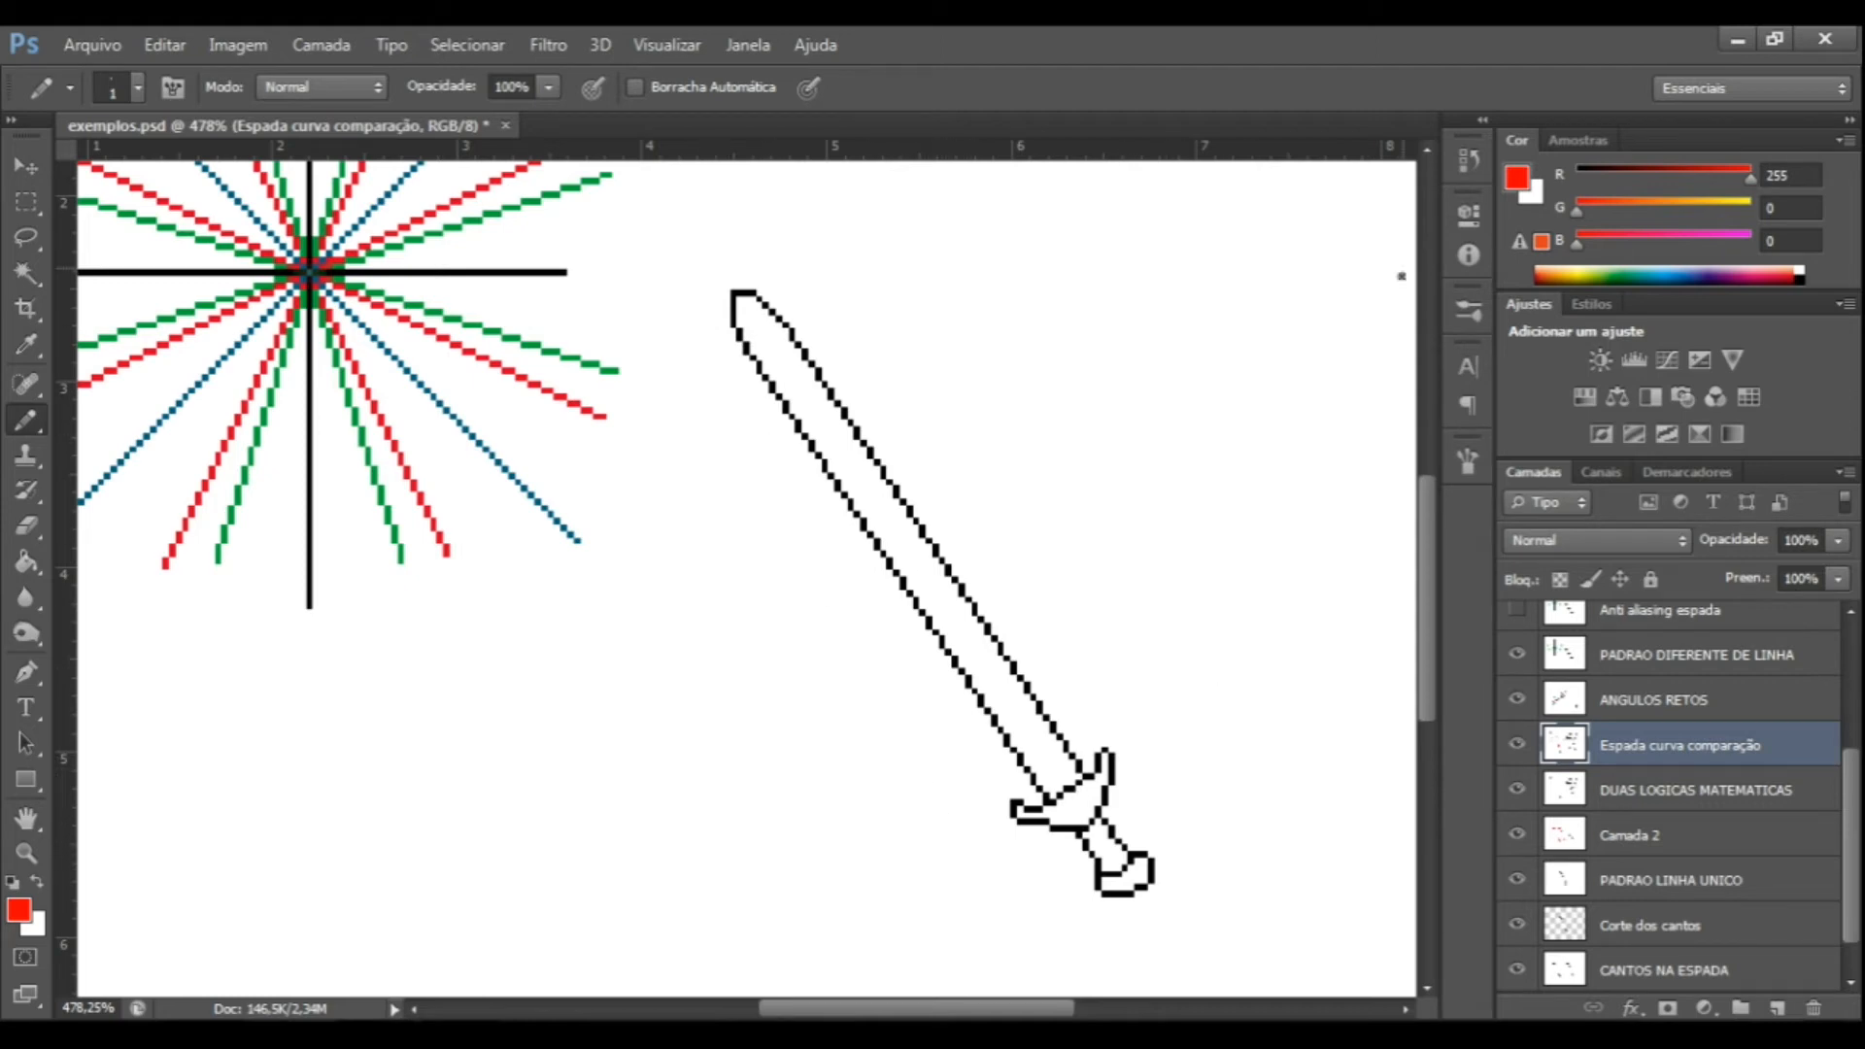
# On the PADRAO DIFERENTE DE LINHA layer, try a straight red diagonal line beside the blade and compare its pixel pattern with the sword's edge.
pyautogui.click(1652, 702)
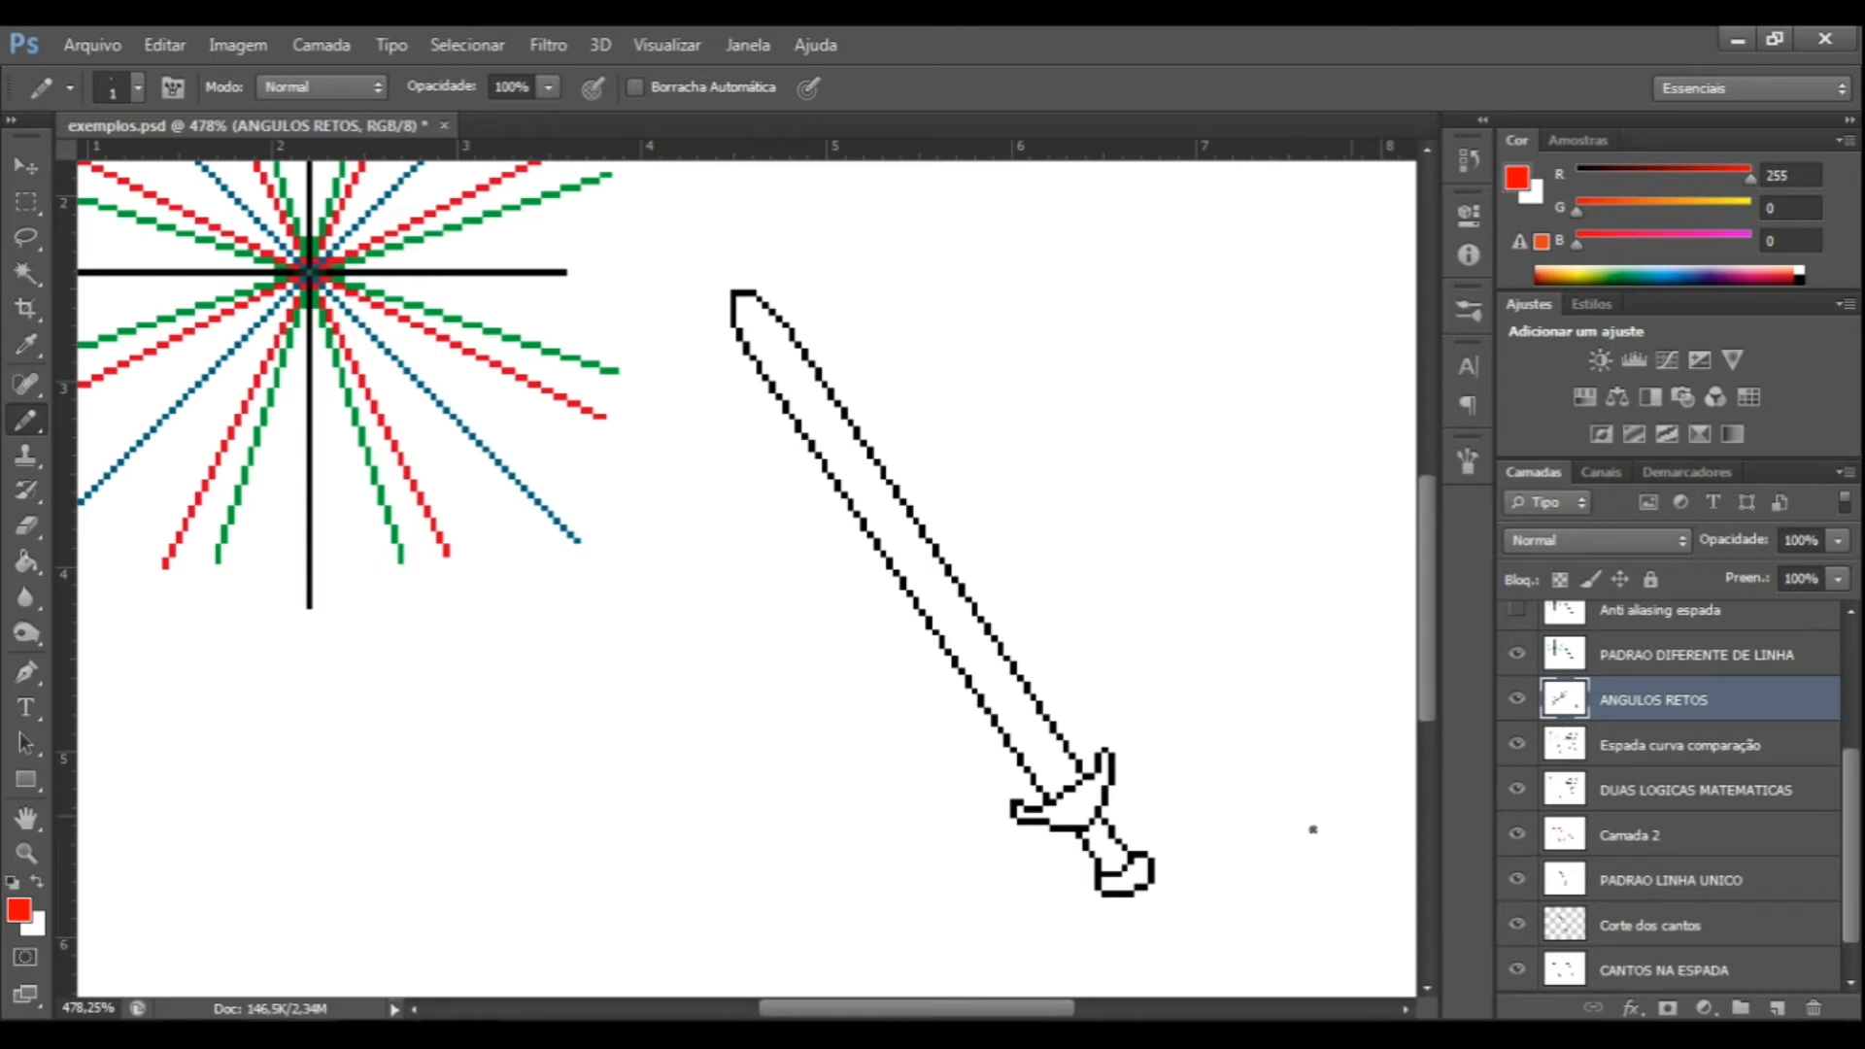
pyautogui.click(1678, 657)
pyautogui.click(922, 822)
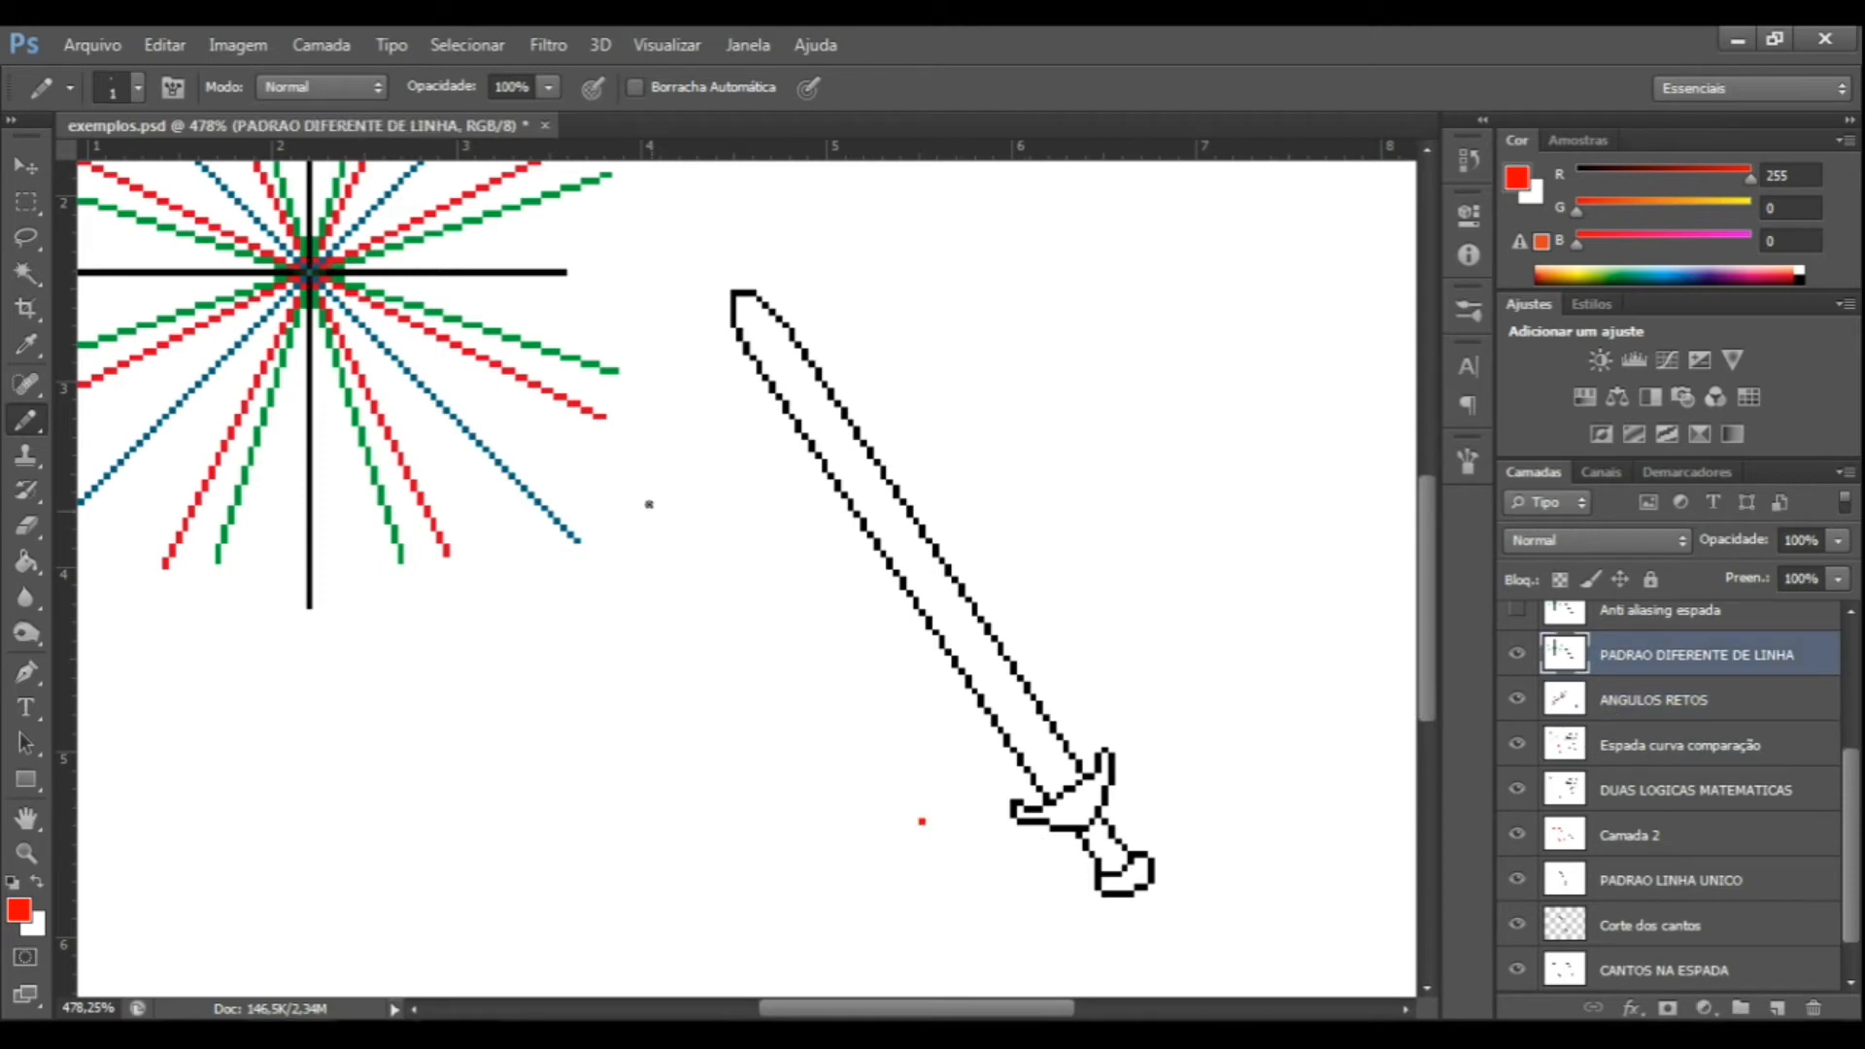
pyautogui.keyDown('shift'); pyautogui.click(656, 459); pyautogui.keyUp('shift')
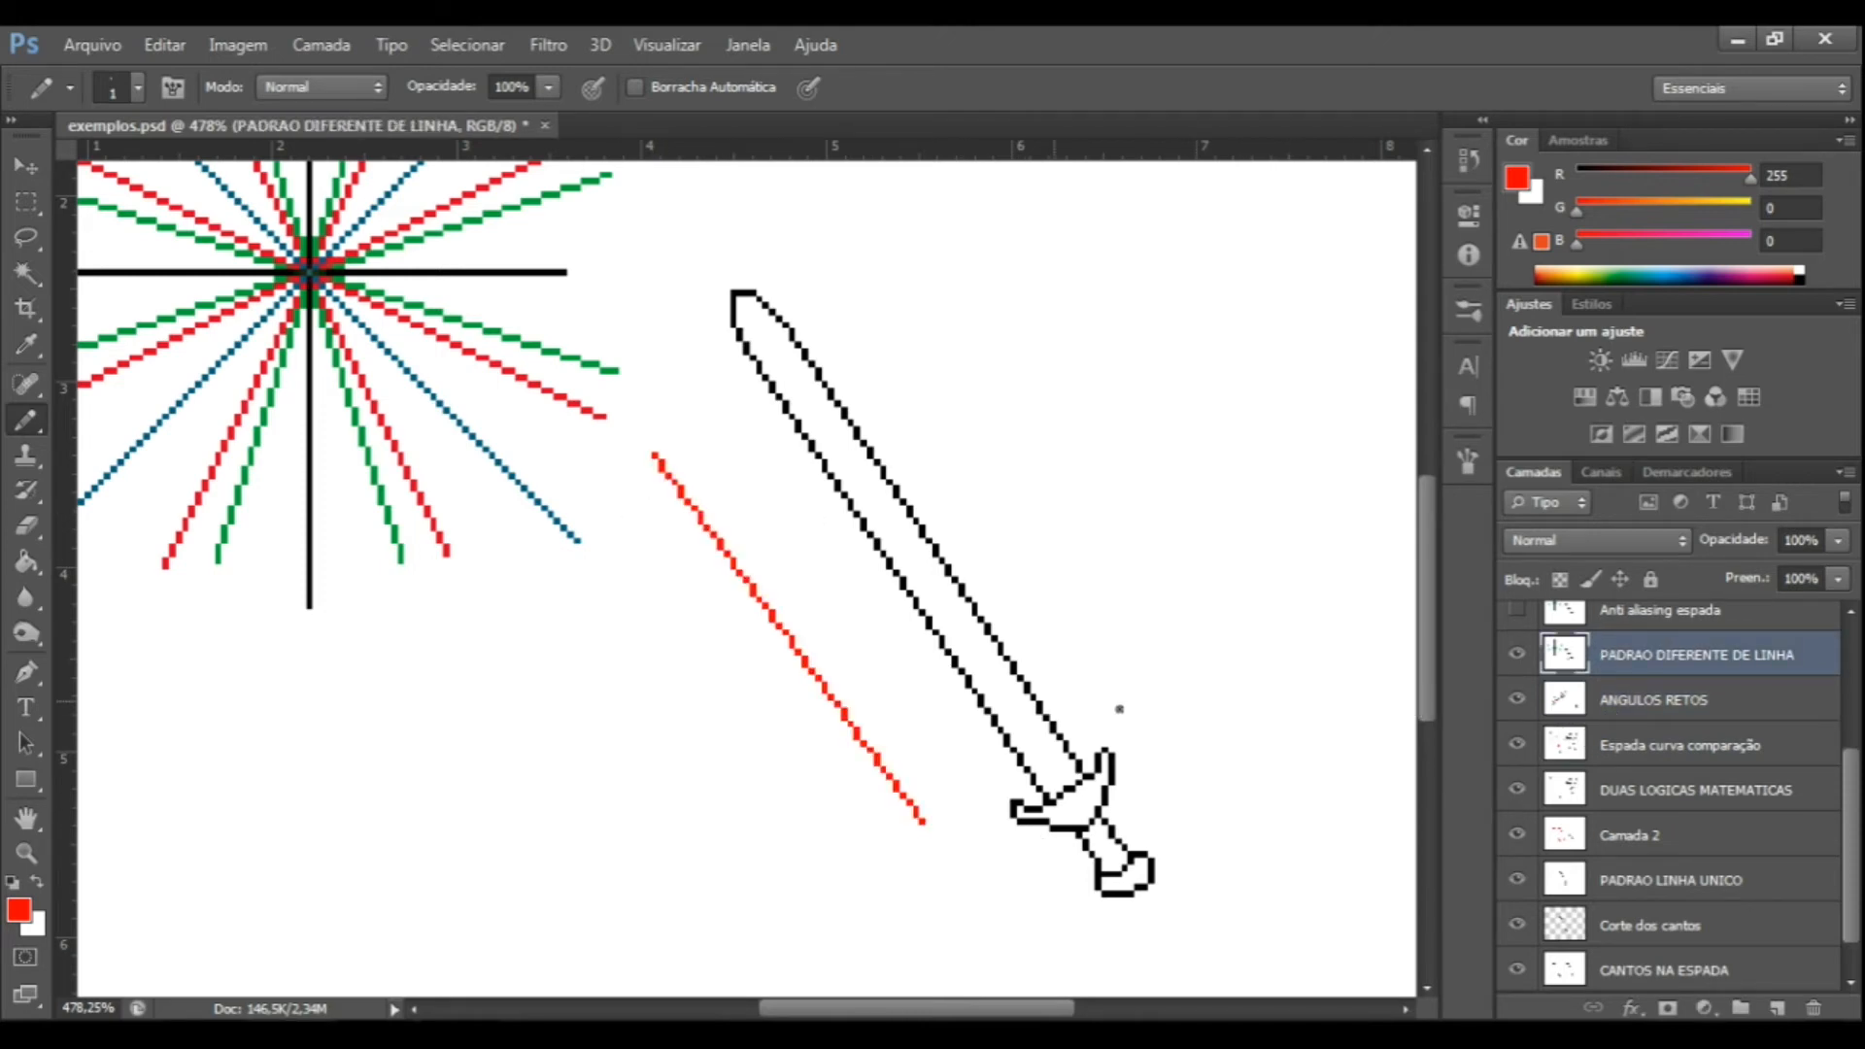
pyautogui.keyDown('alt'); pyautogui.scroll(2, 962, 787); pyautogui.keyUp('alt')
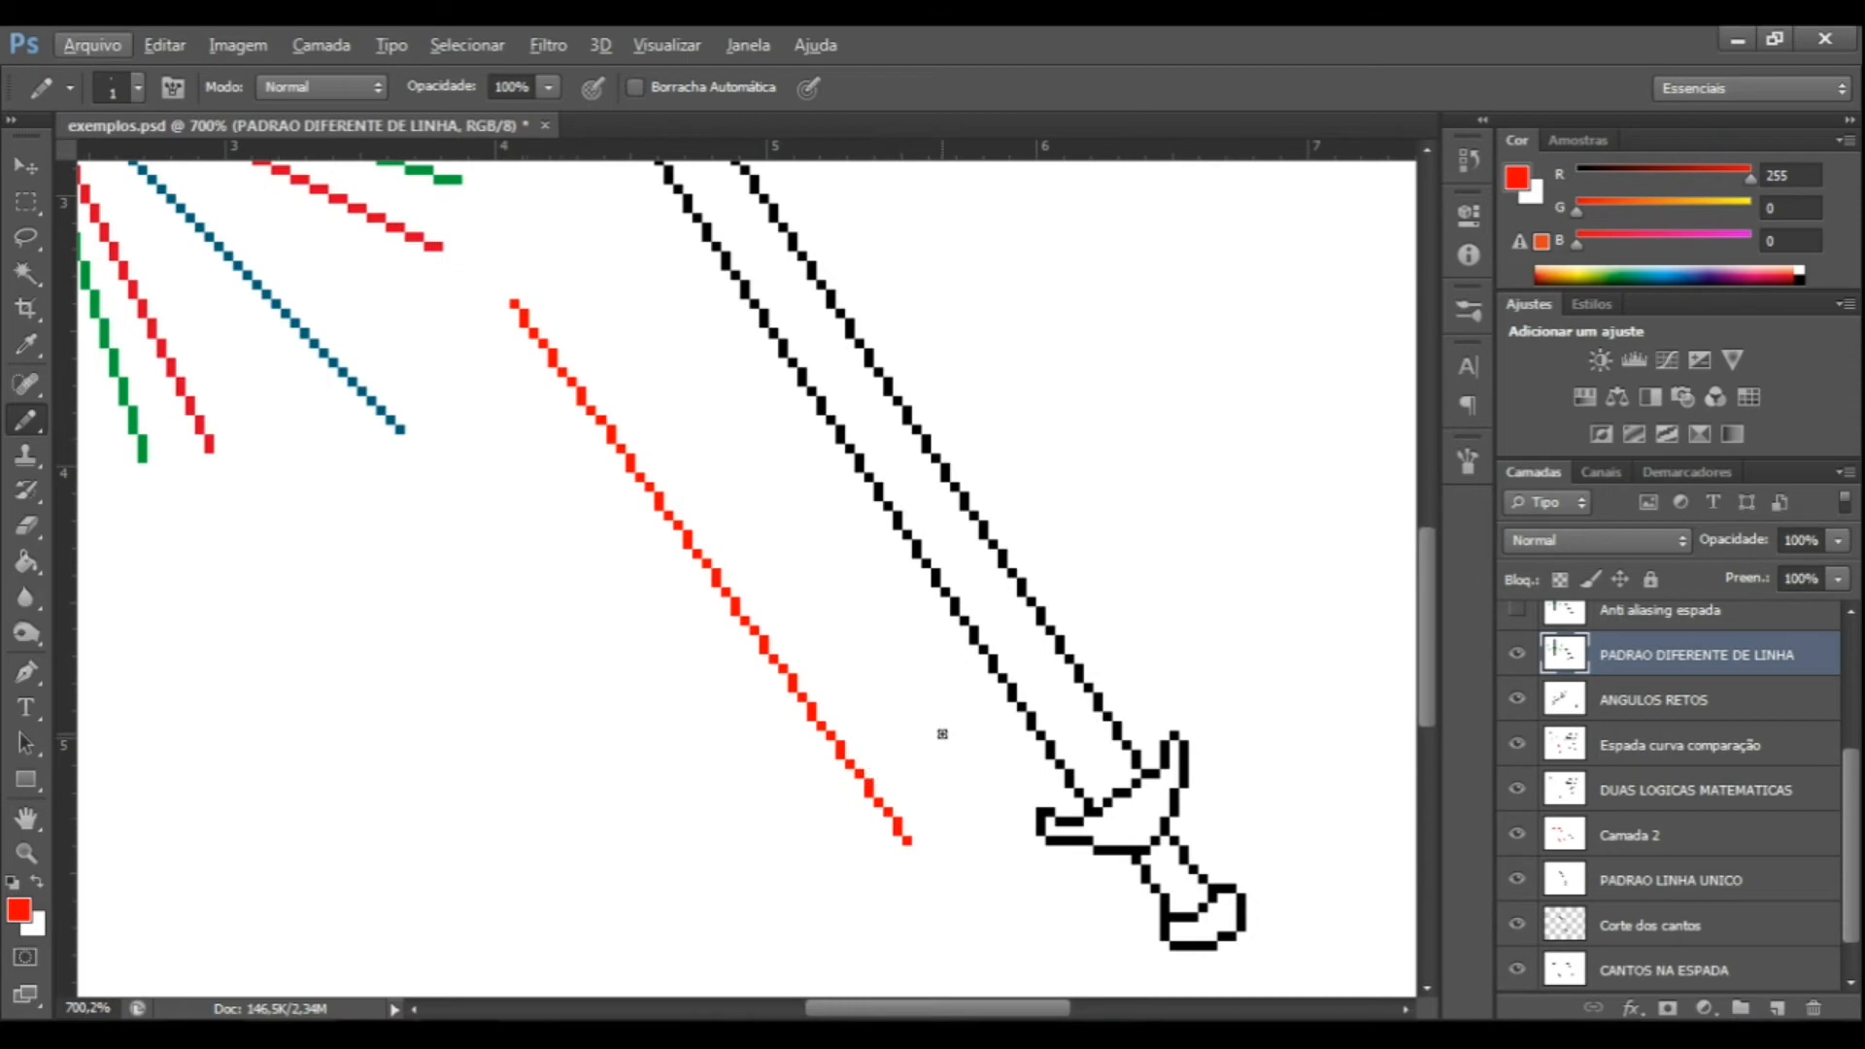
pyautogui.keyDown('alt'); pyautogui.scroll(2, 576, 460); pyautogui.keyUp('alt')
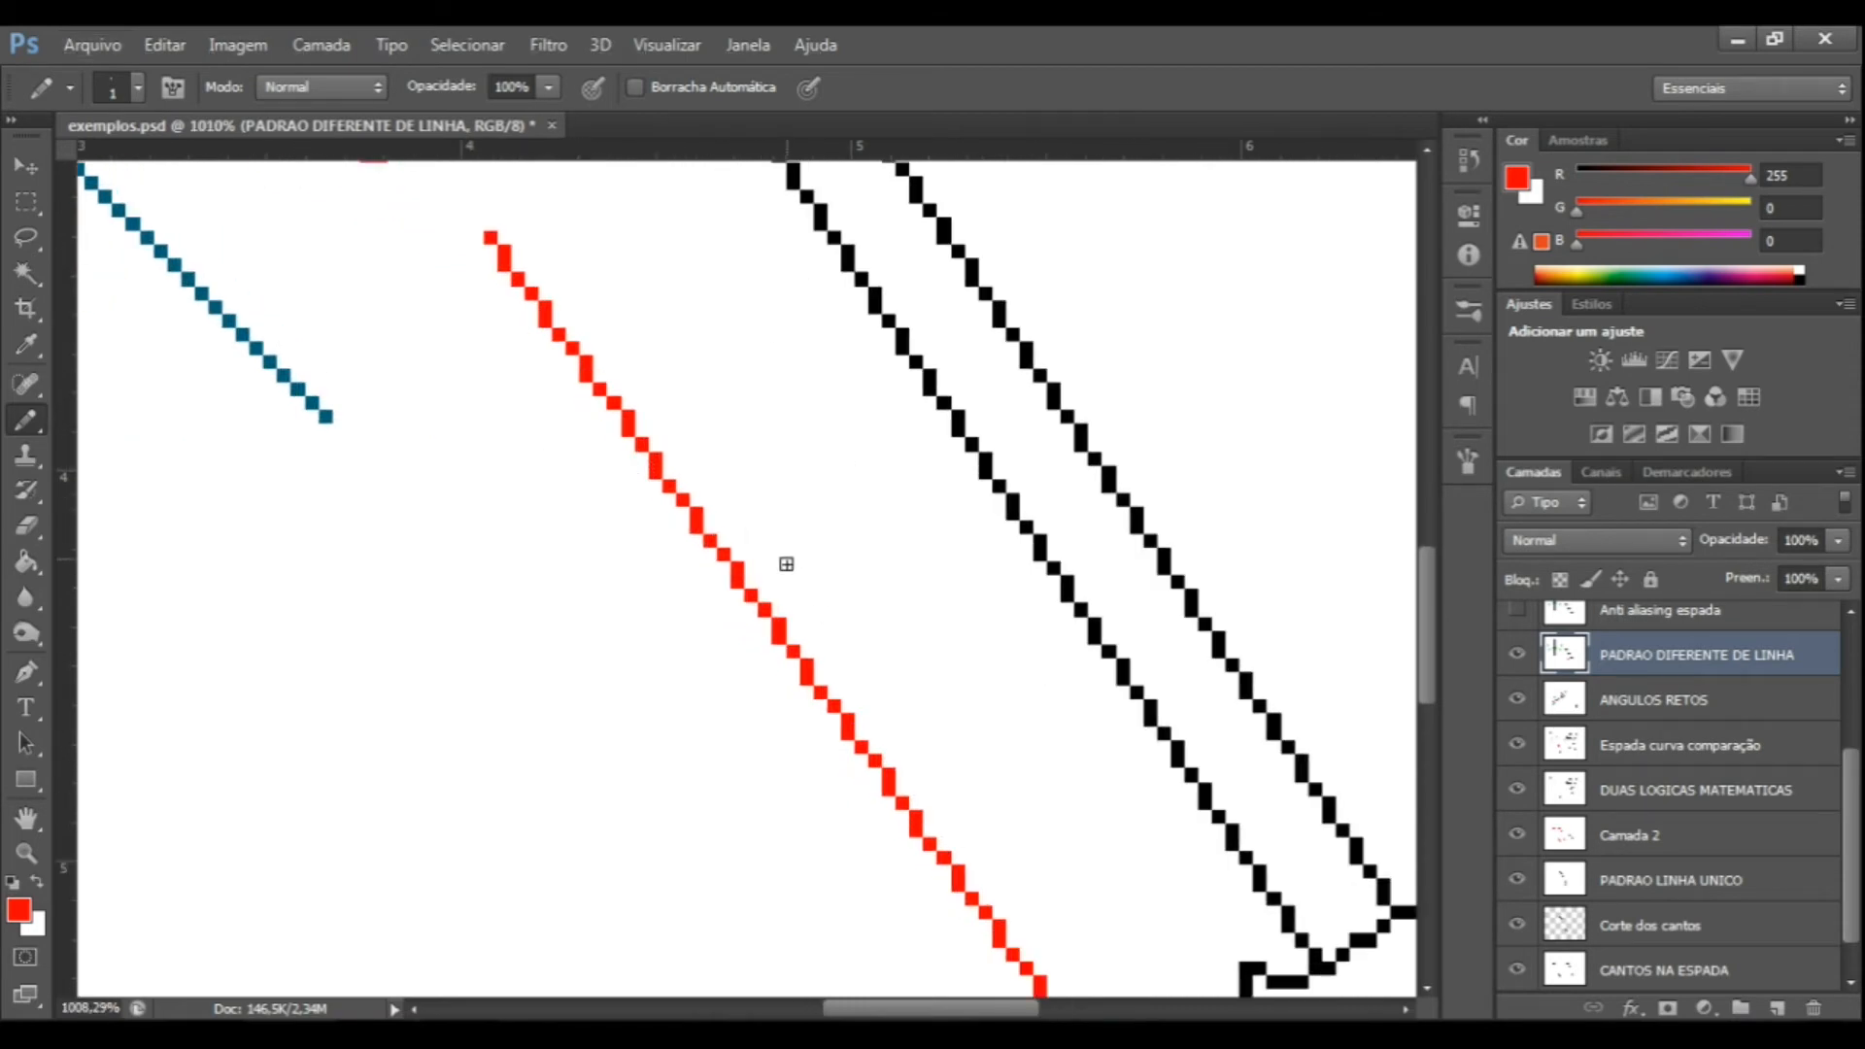
pyautogui.keyDown('alt'); pyautogui.scroll(-3, 646, 375); pyautogui.keyUp('alt')
pyautogui.keyDown('alt'); pyautogui.scroll(-3, 810, 547); pyautogui.keyUp('alt')
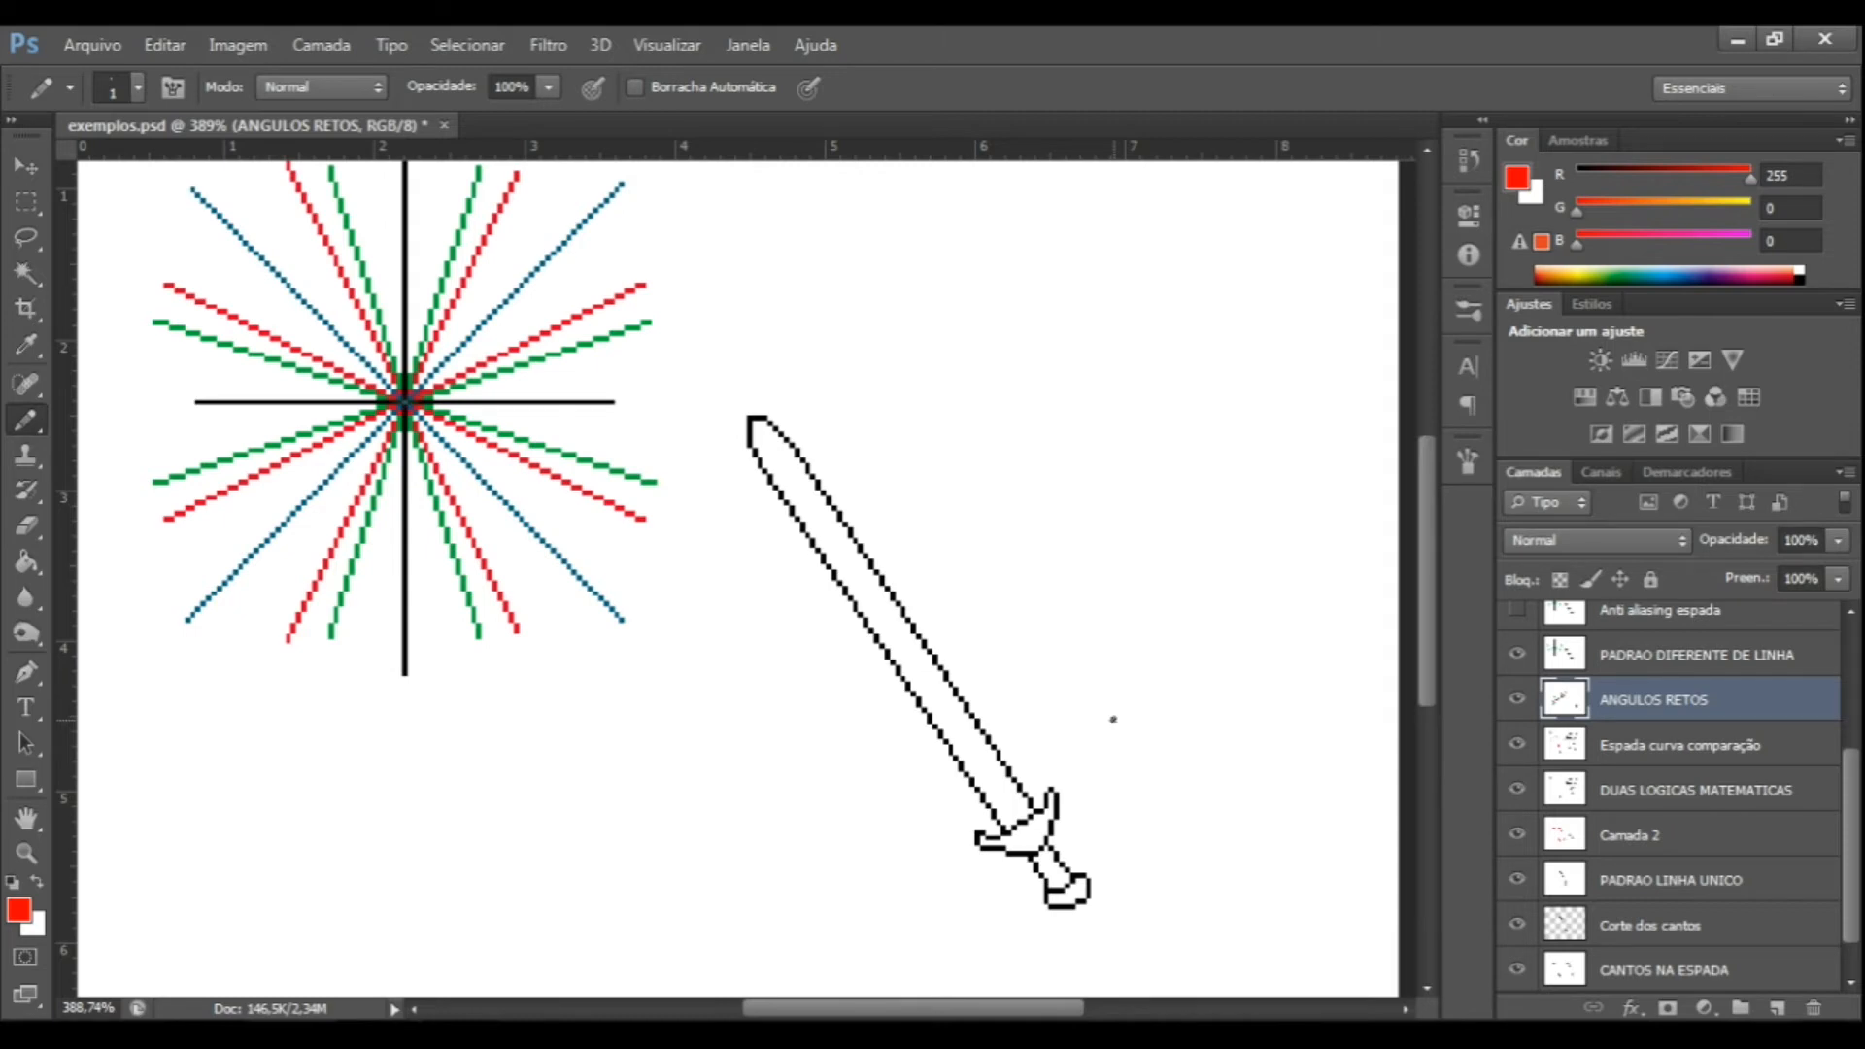
# On the PADRAO DIFERENTE DE LINHA layer, try placing four red pixels at the steps of the blade's lower-left edge to break its pattern.
pyautogui.scroll(5, 973, 709)
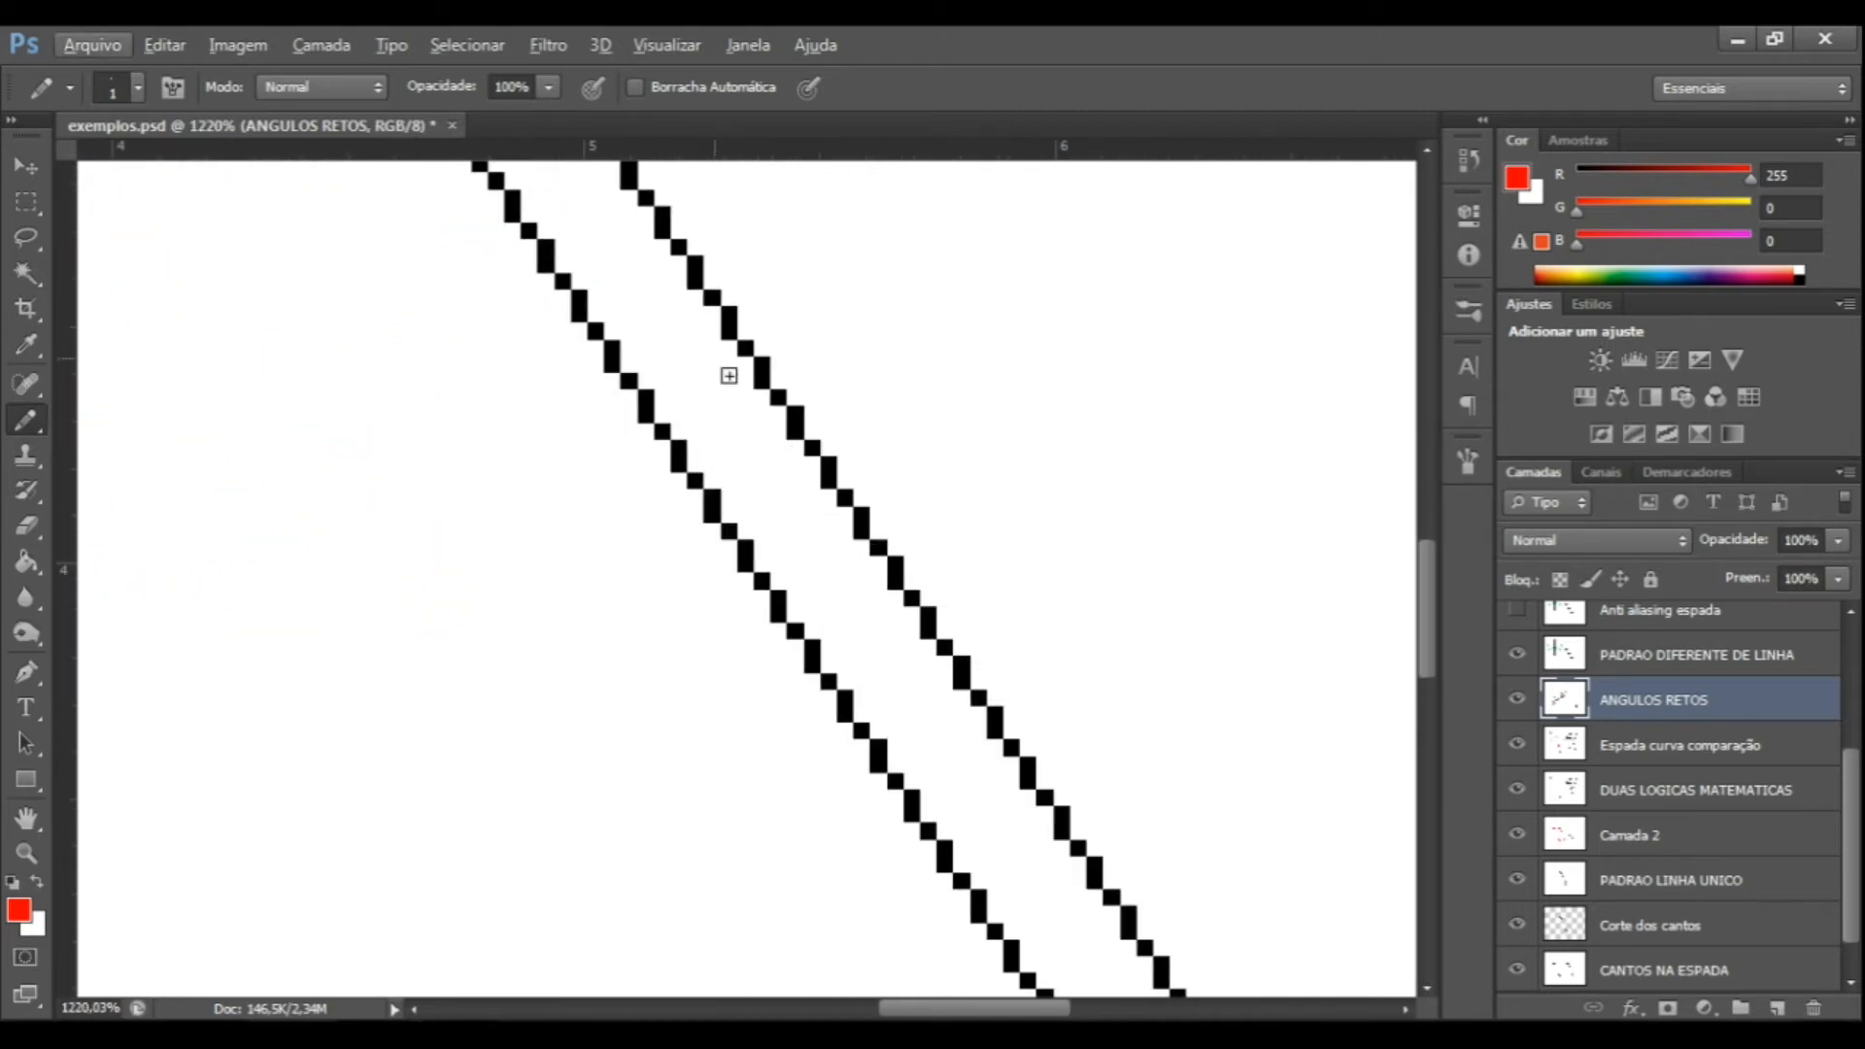
pyautogui.scroll(-5, 923, 490)
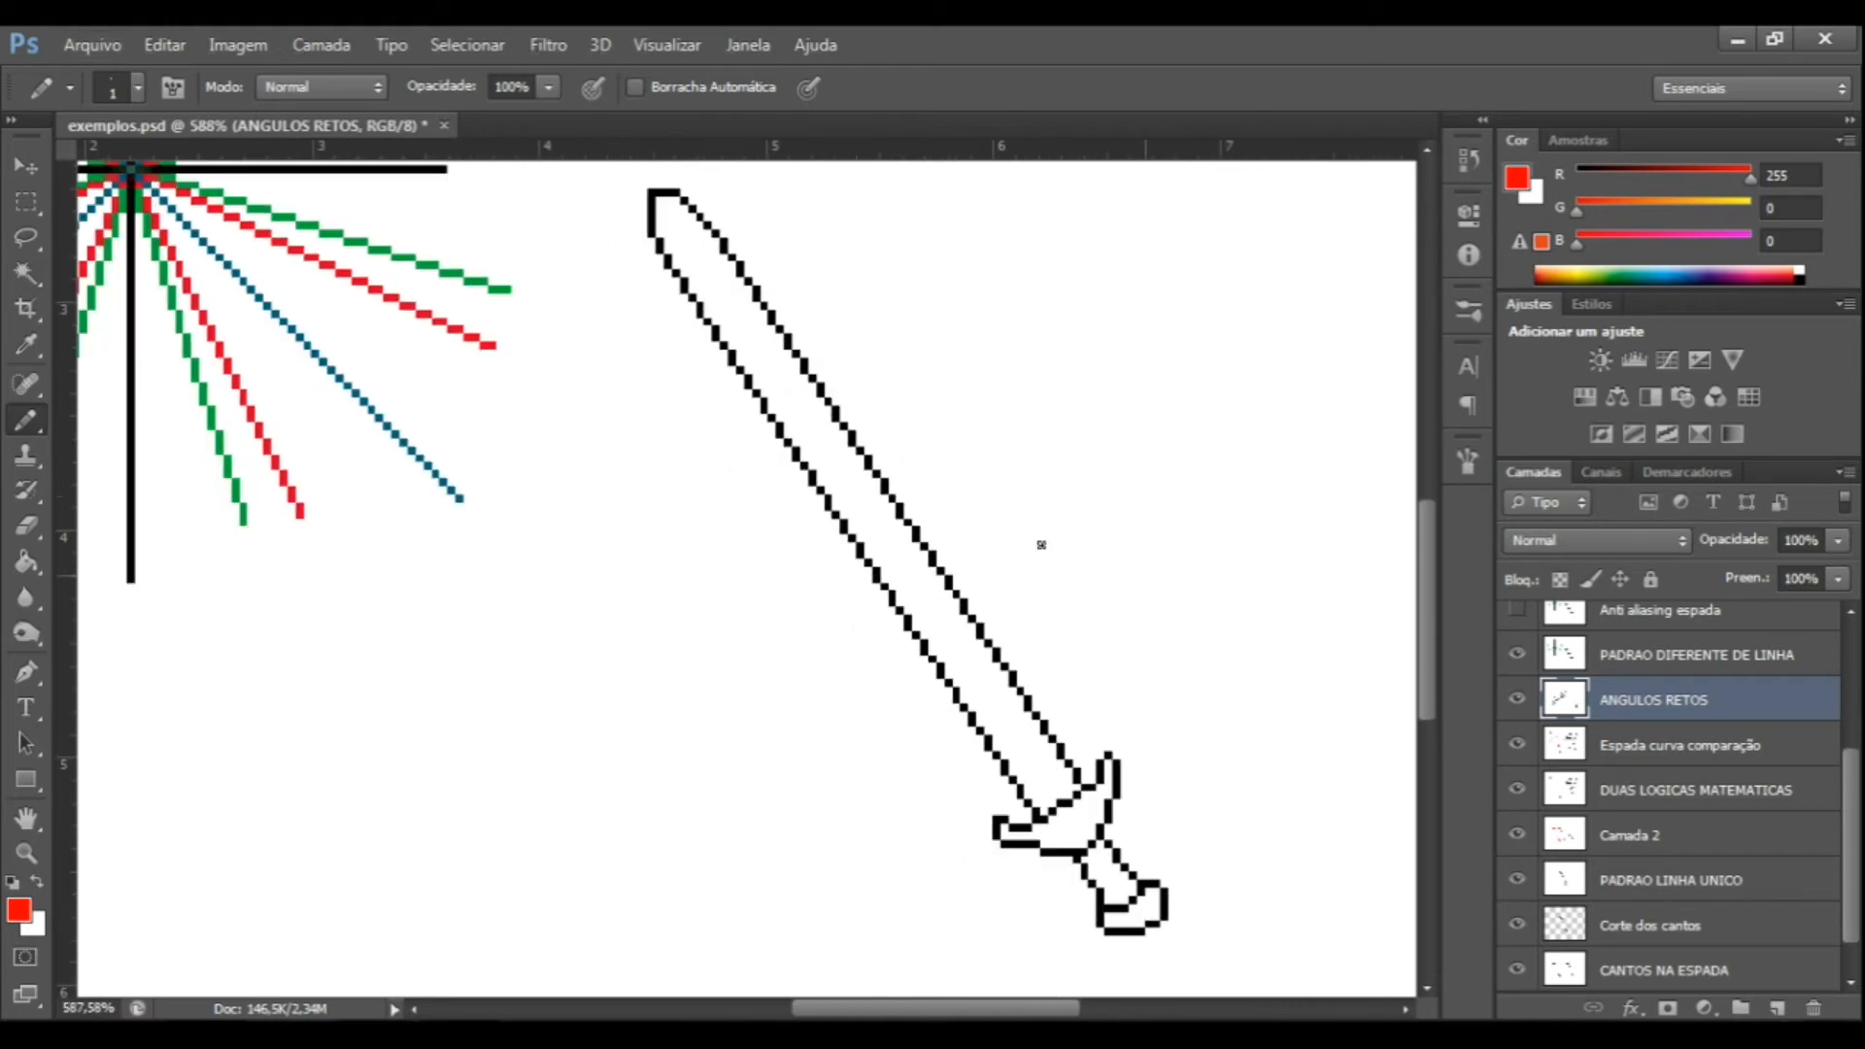
pyautogui.scroll(1, 1695, 685)
pyautogui.click(1676, 711)
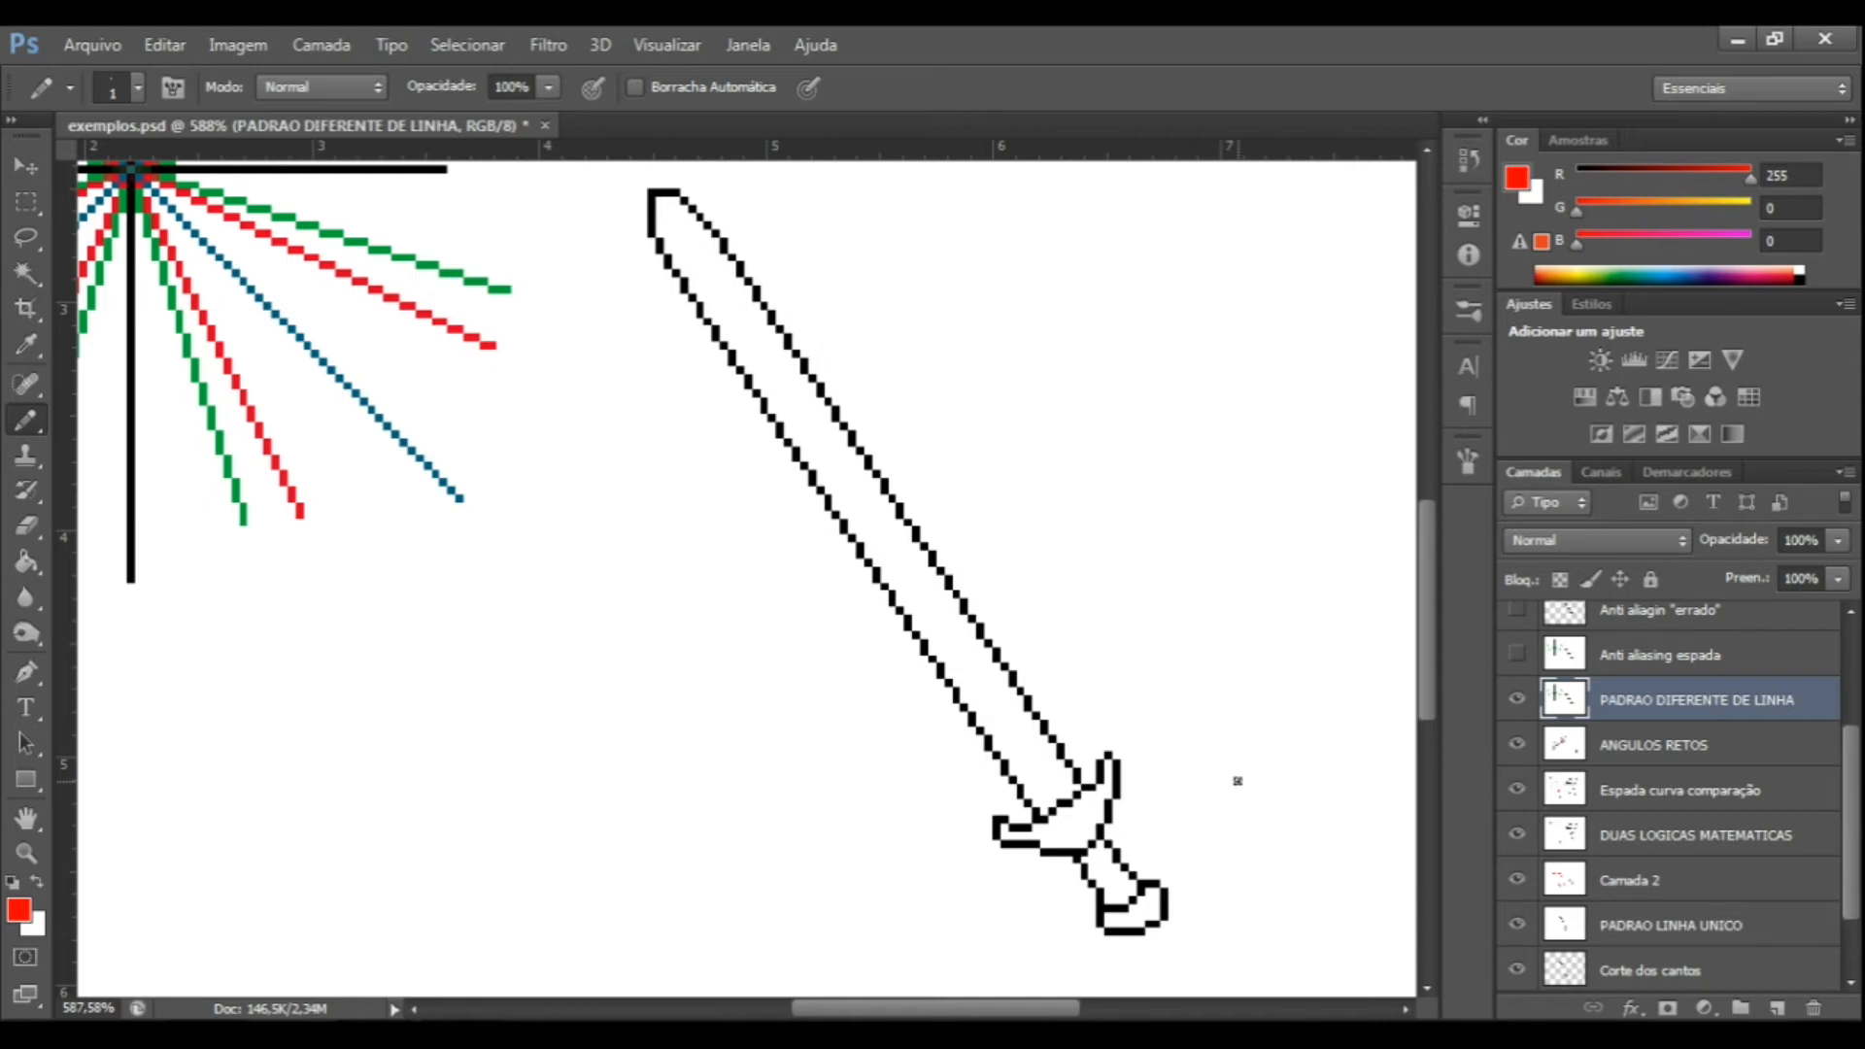
pyautogui.scroll(5, 913, 749)
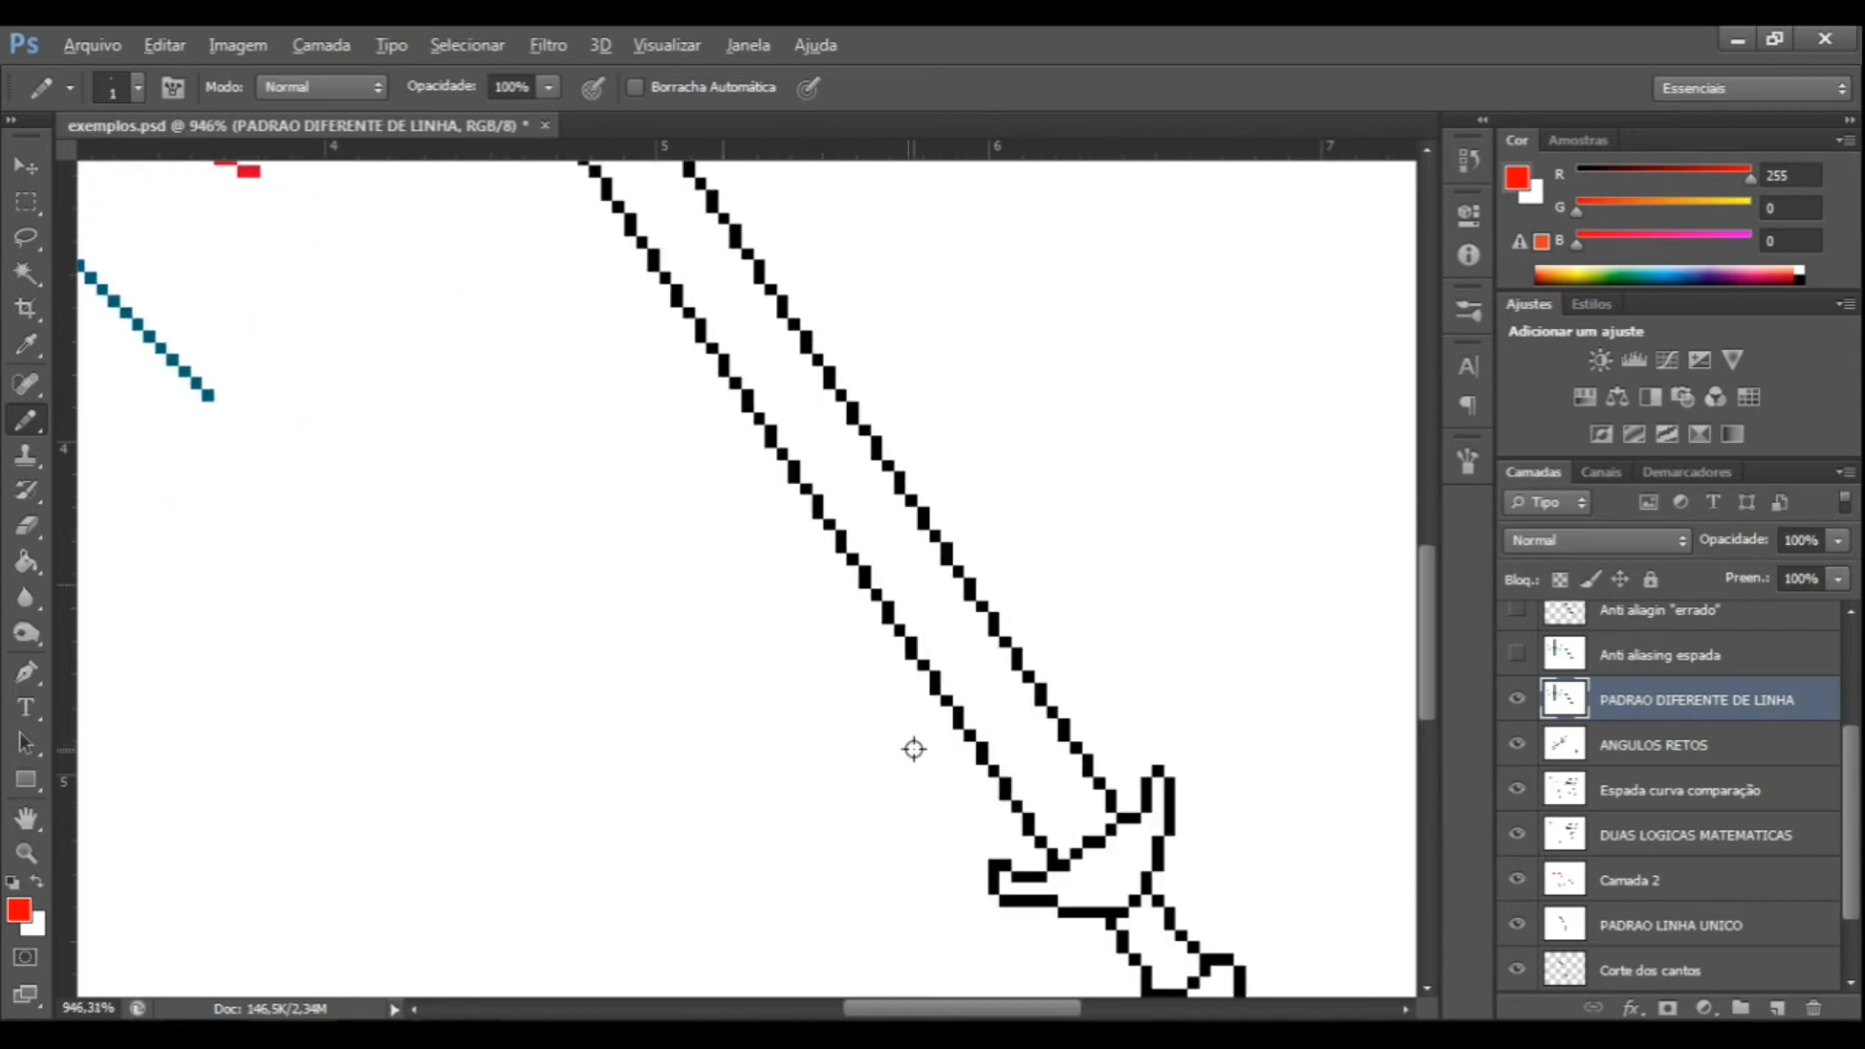
pyautogui.click(958, 653)
pyautogui.click(1001, 675)
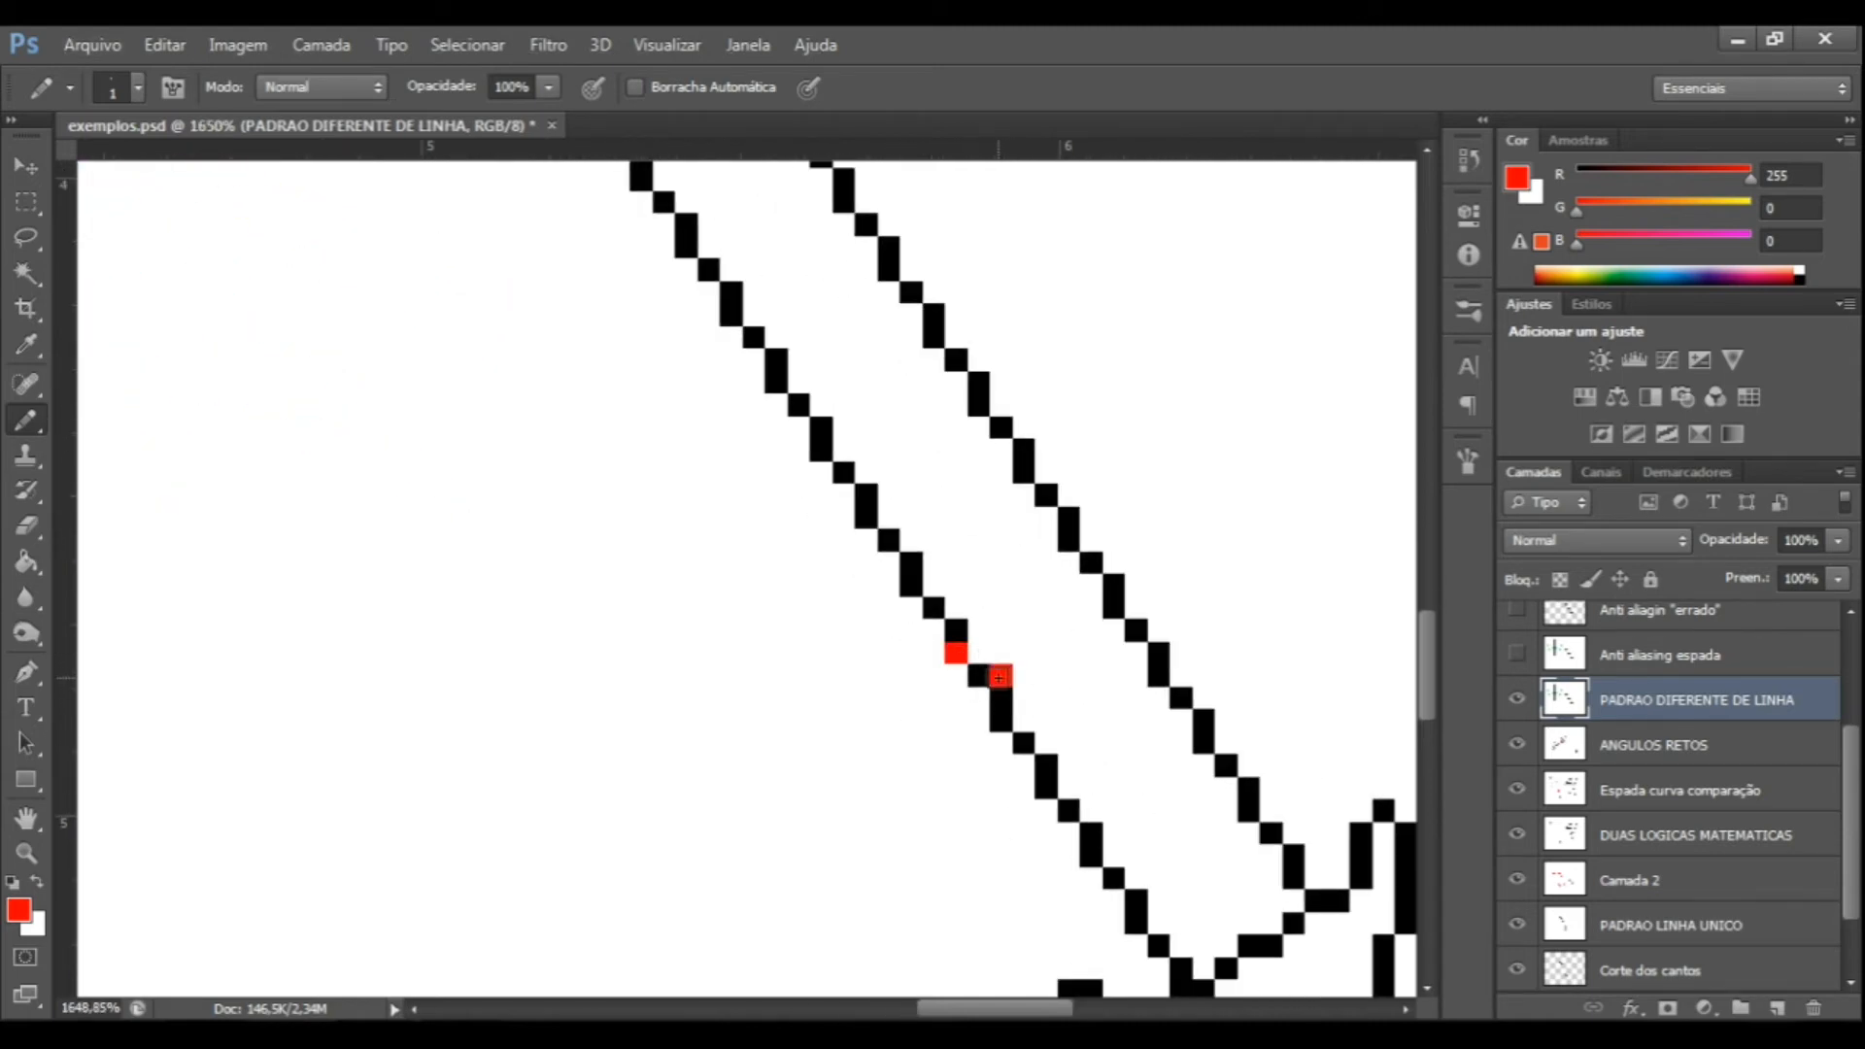
pyautogui.click(1023, 720)
pyautogui.click(1068, 787)
pyautogui.scroll(-4, 1088, 670)
pyautogui.scroll(-3, 1078, 653)
pyautogui.scroll(1, 1080, 636)
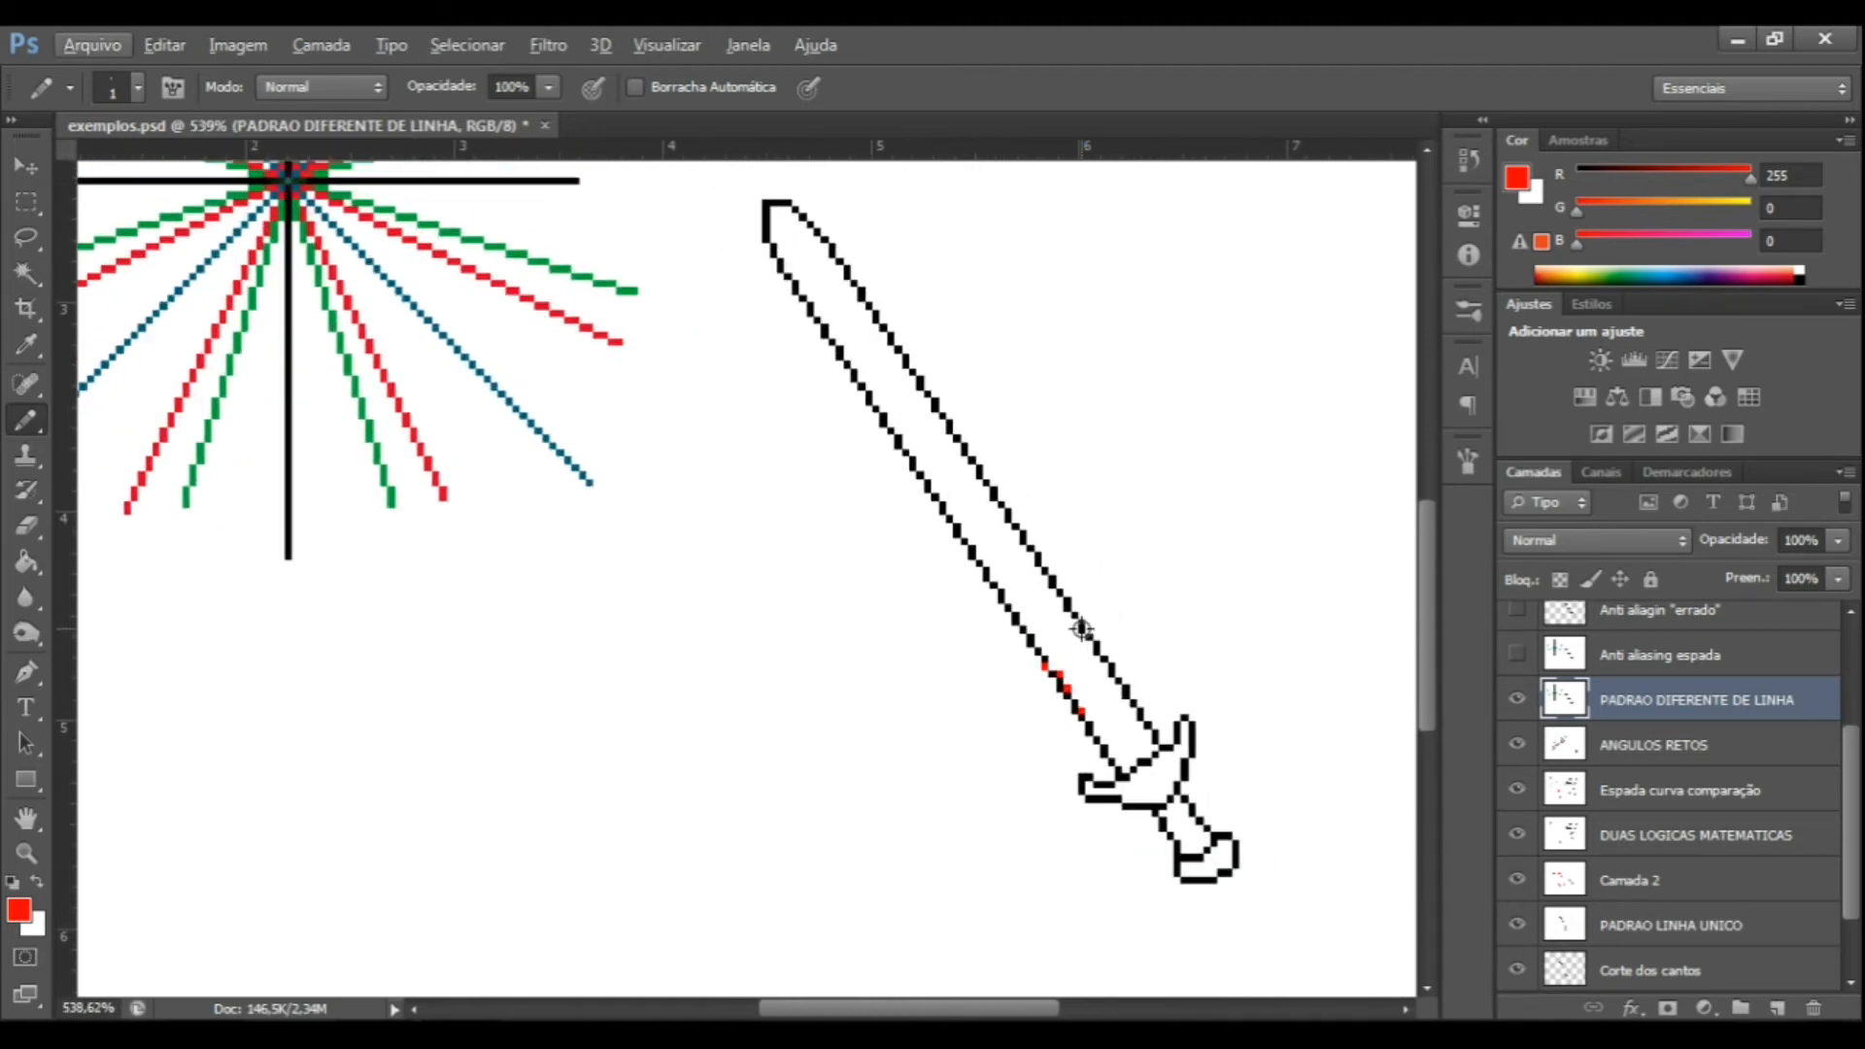
# Undo the red test pixels on the blade edge and reselect the PADRAO DIFERENTE DE LINHA layer.
pyautogui.hotkey('ctrl', 'alt', 'z')
pyautogui.hotkey('ctrl', 'alt', 'z')
pyautogui.hotkey('ctrl', 'alt', 'z')
pyautogui.hotkey('ctrl', 'alt', 'z')
pyautogui.hotkey('alt', '[')
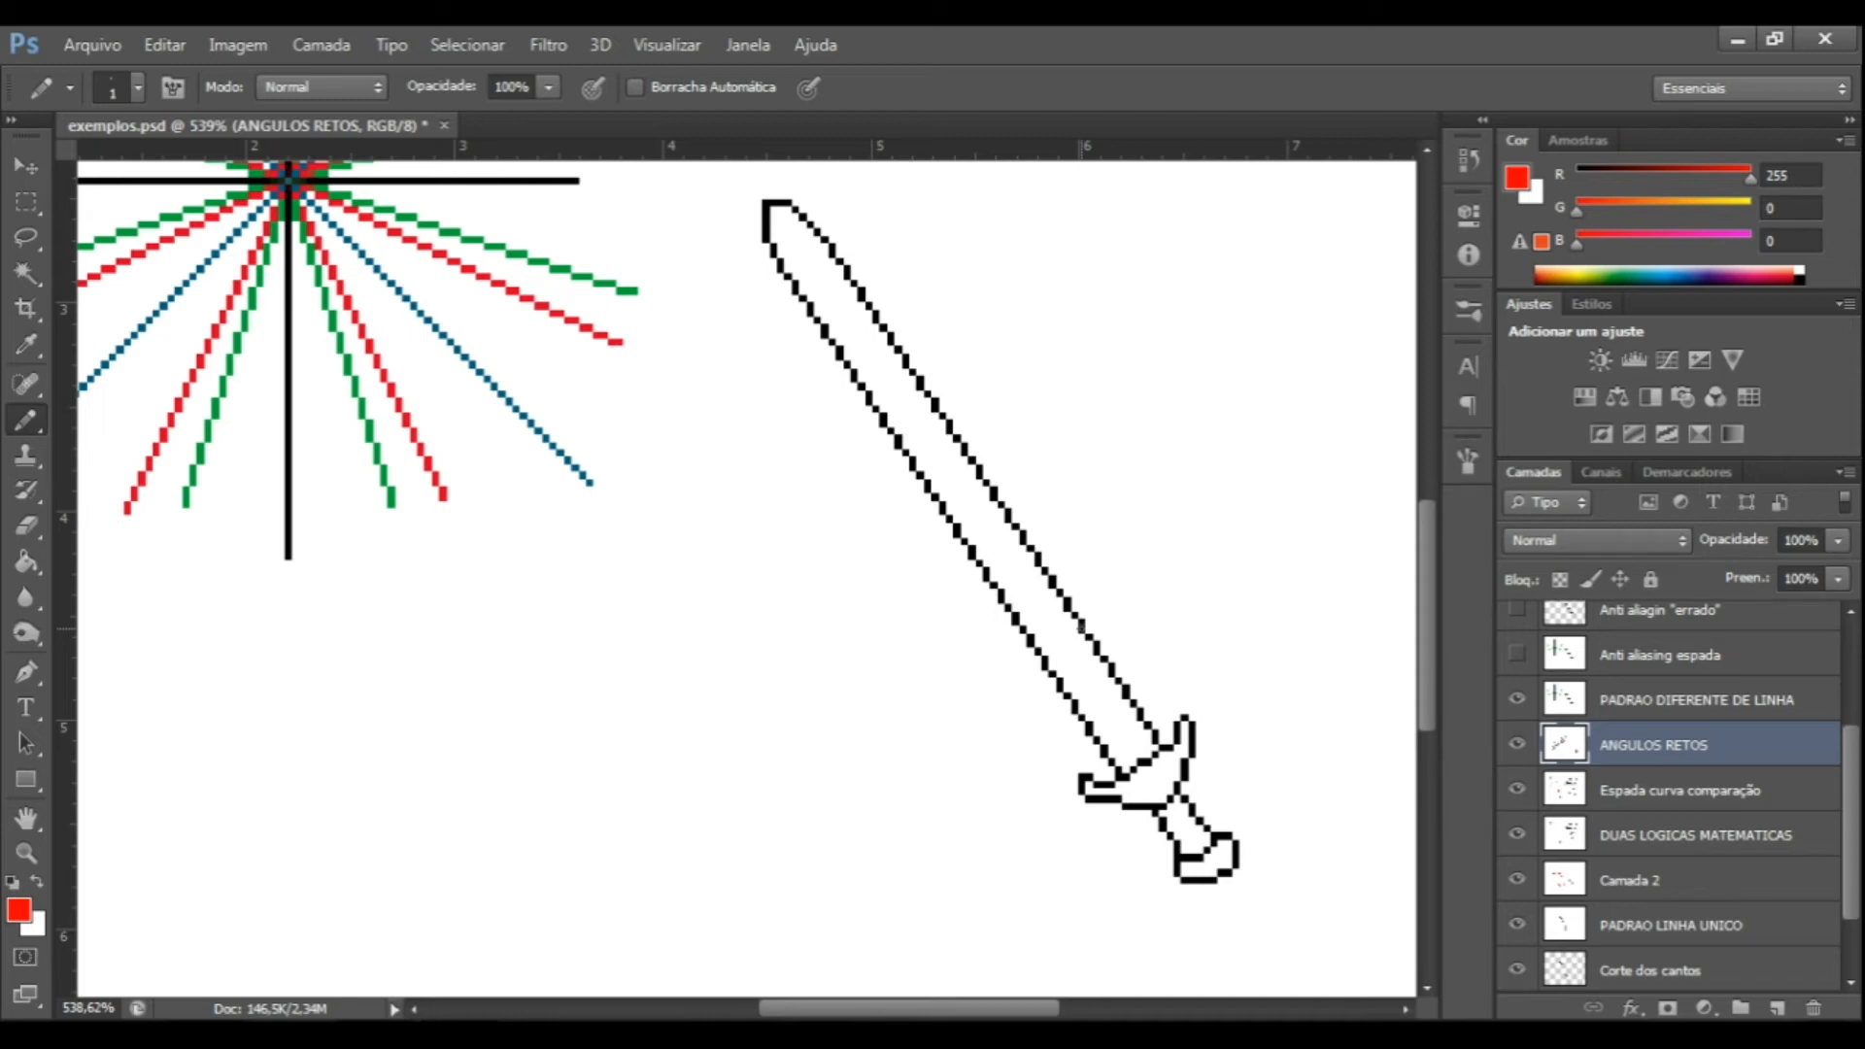
pyautogui.click(1685, 704)
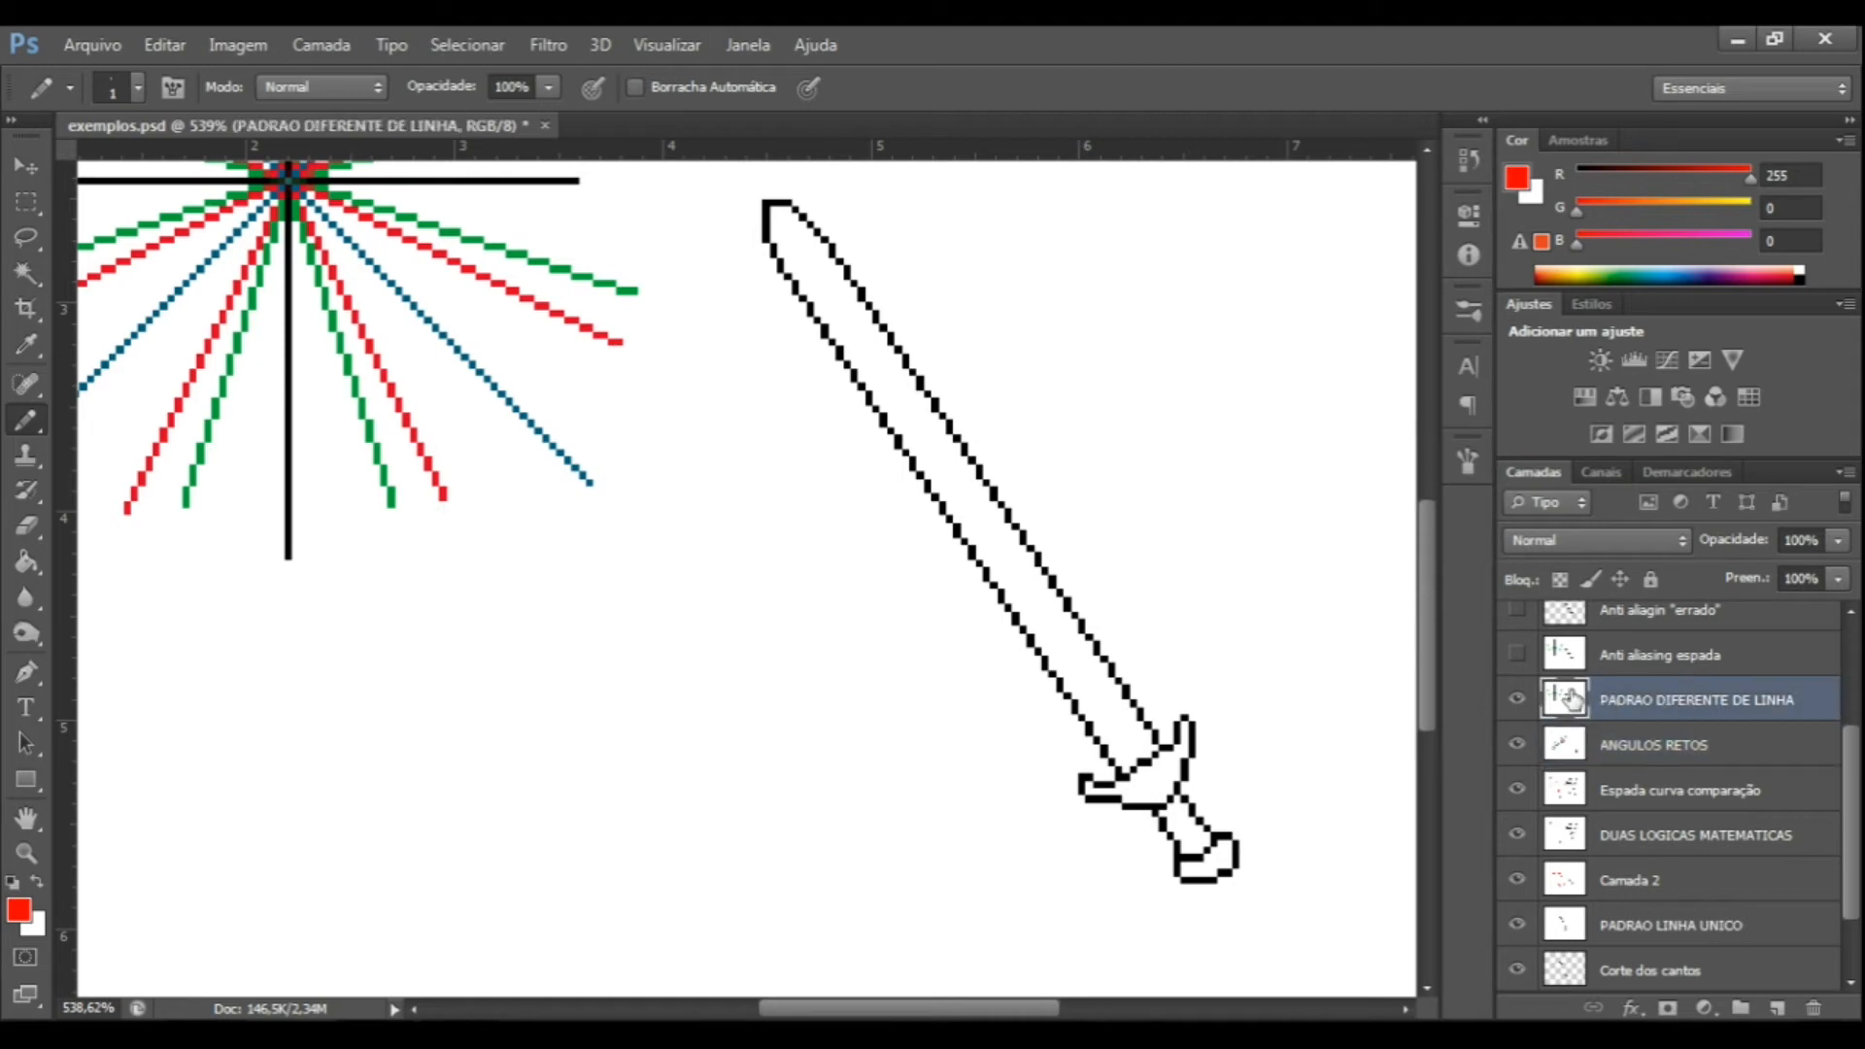
# Show the Anti aliasing espada layer and examine the gray pixels between the black segments of the blade edges.
pyautogui.scroll(-3, 933, 532)
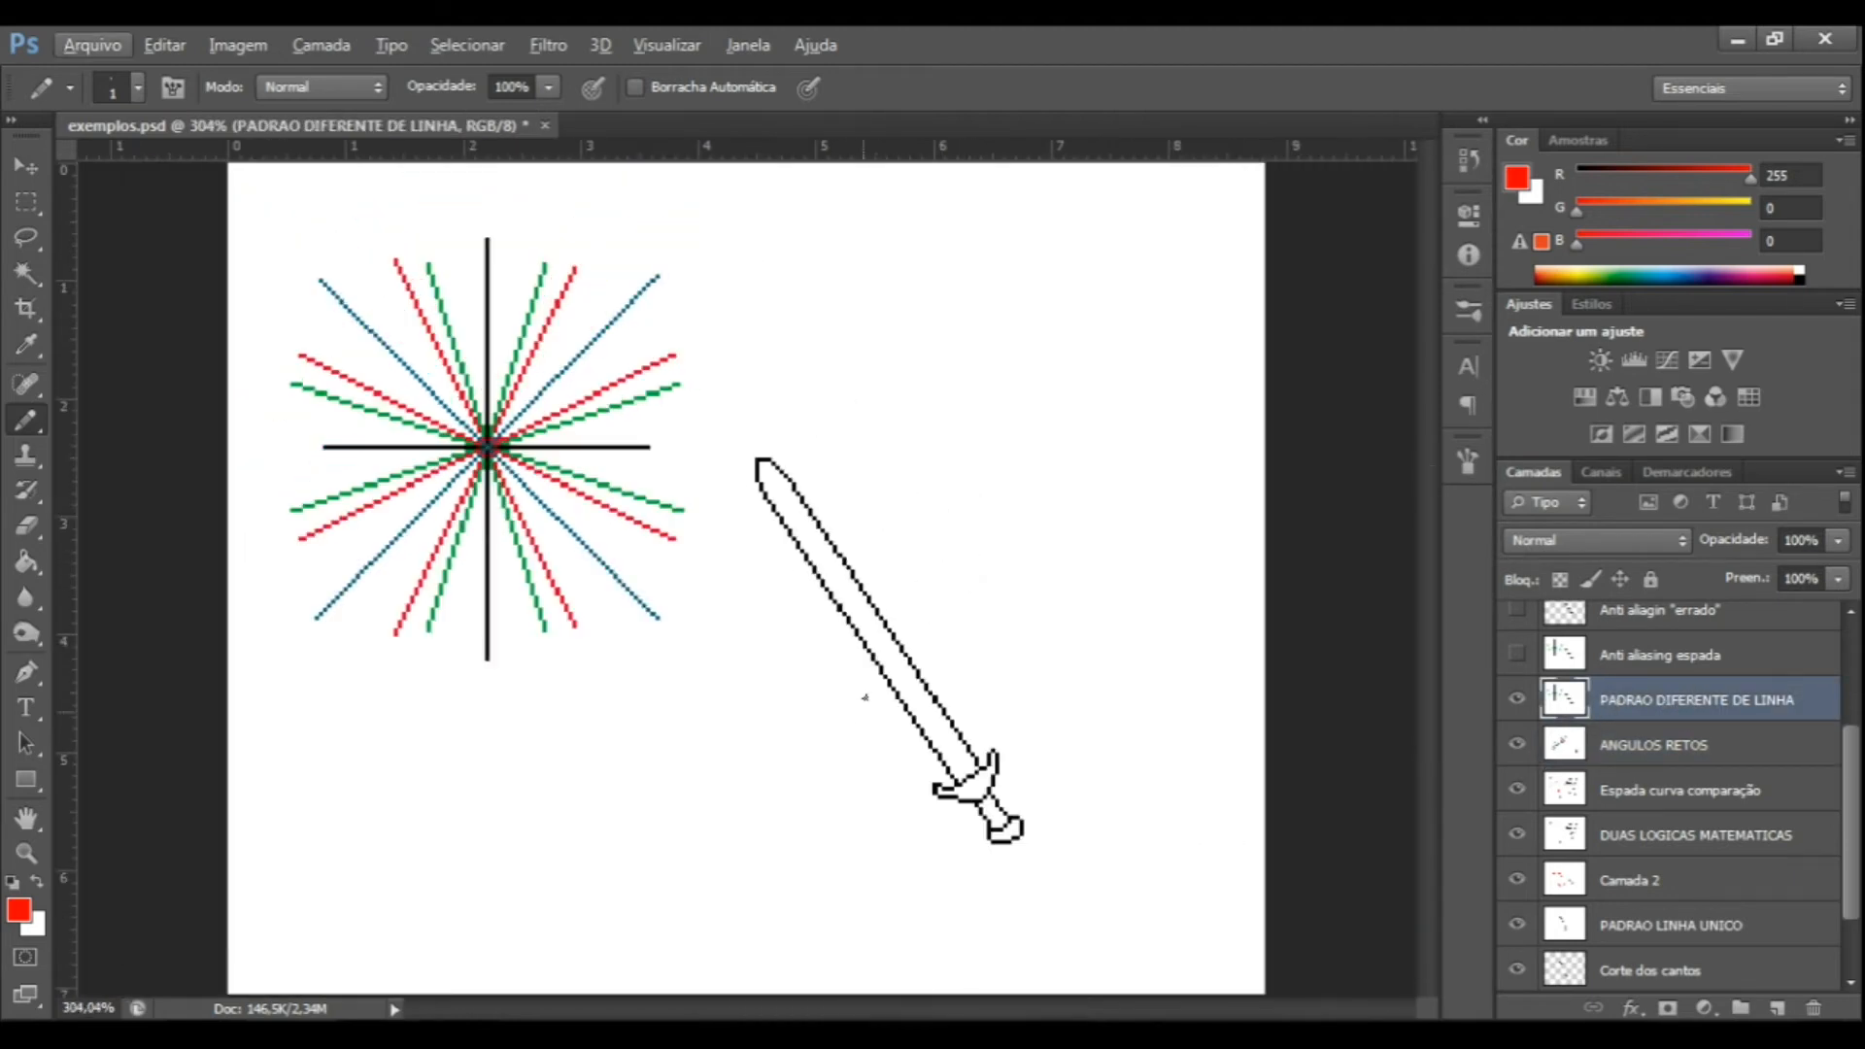
pyautogui.scroll(1, 865, 697)
pyautogui.click(1516, 655)
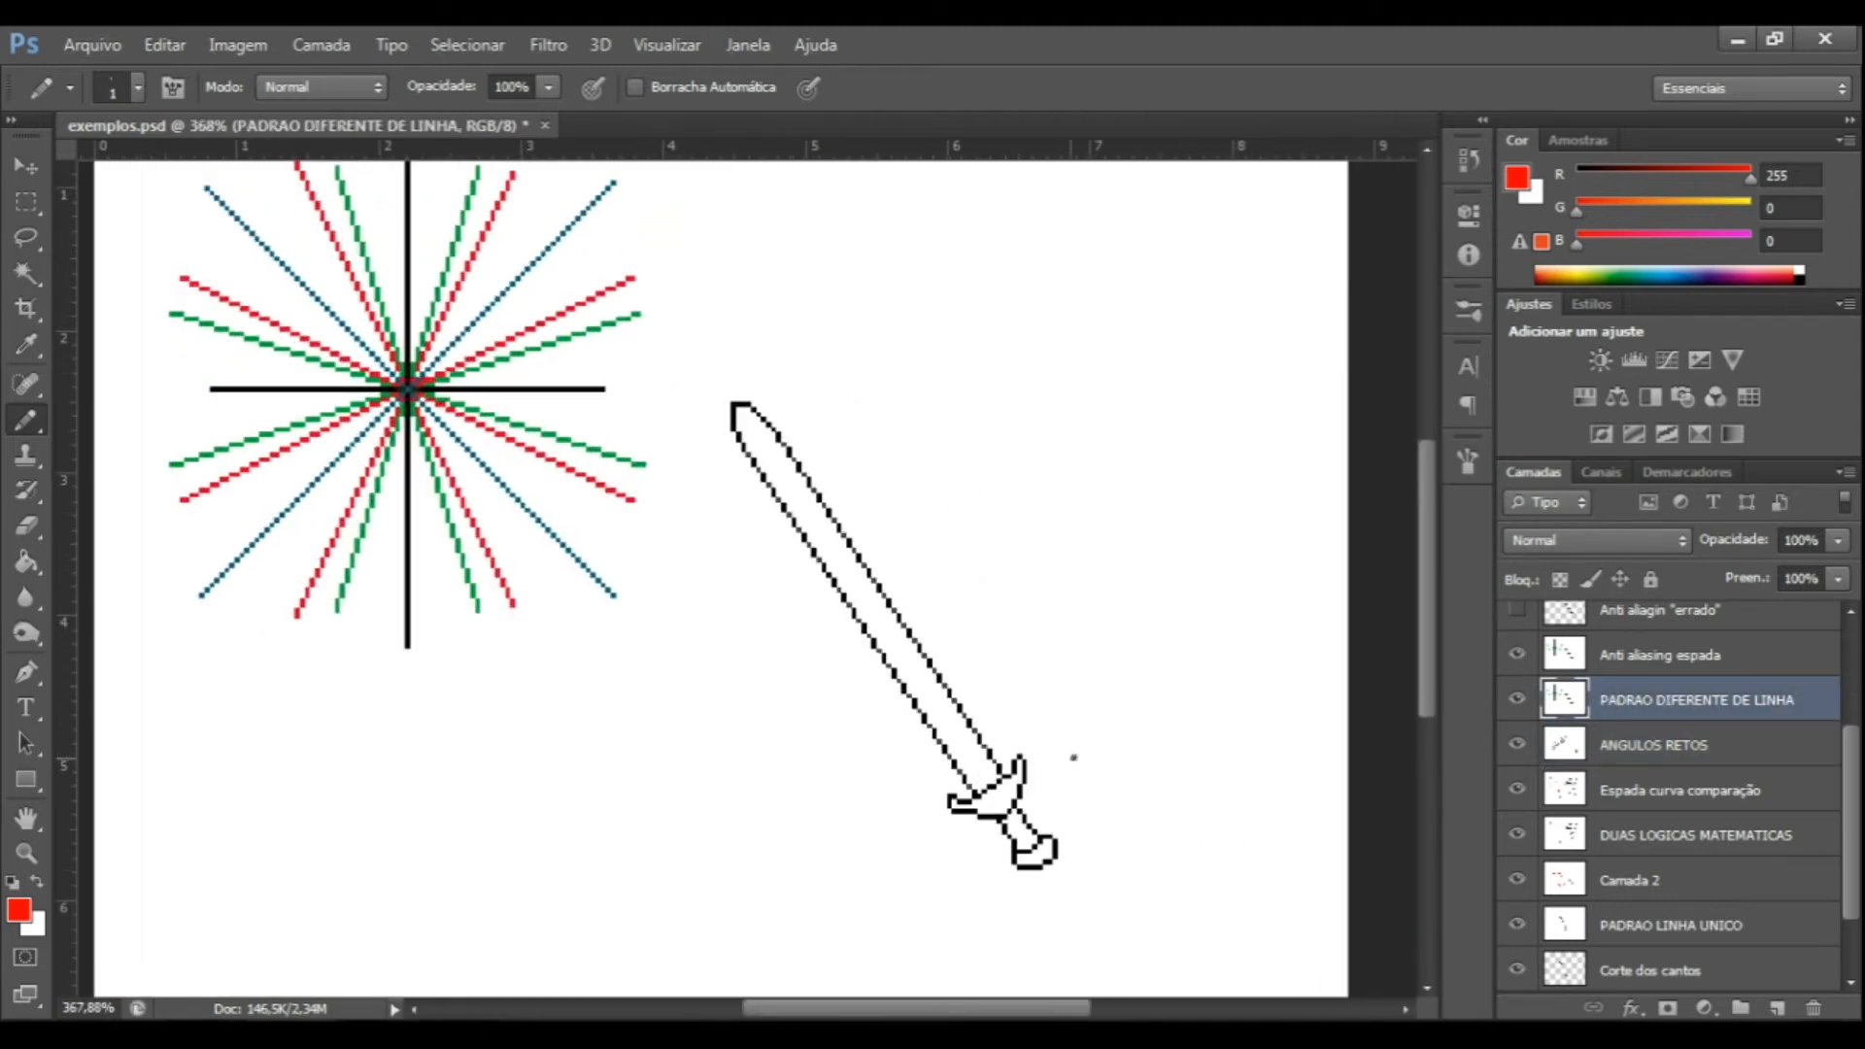
pyautogui.scroll(8, 904, 724)
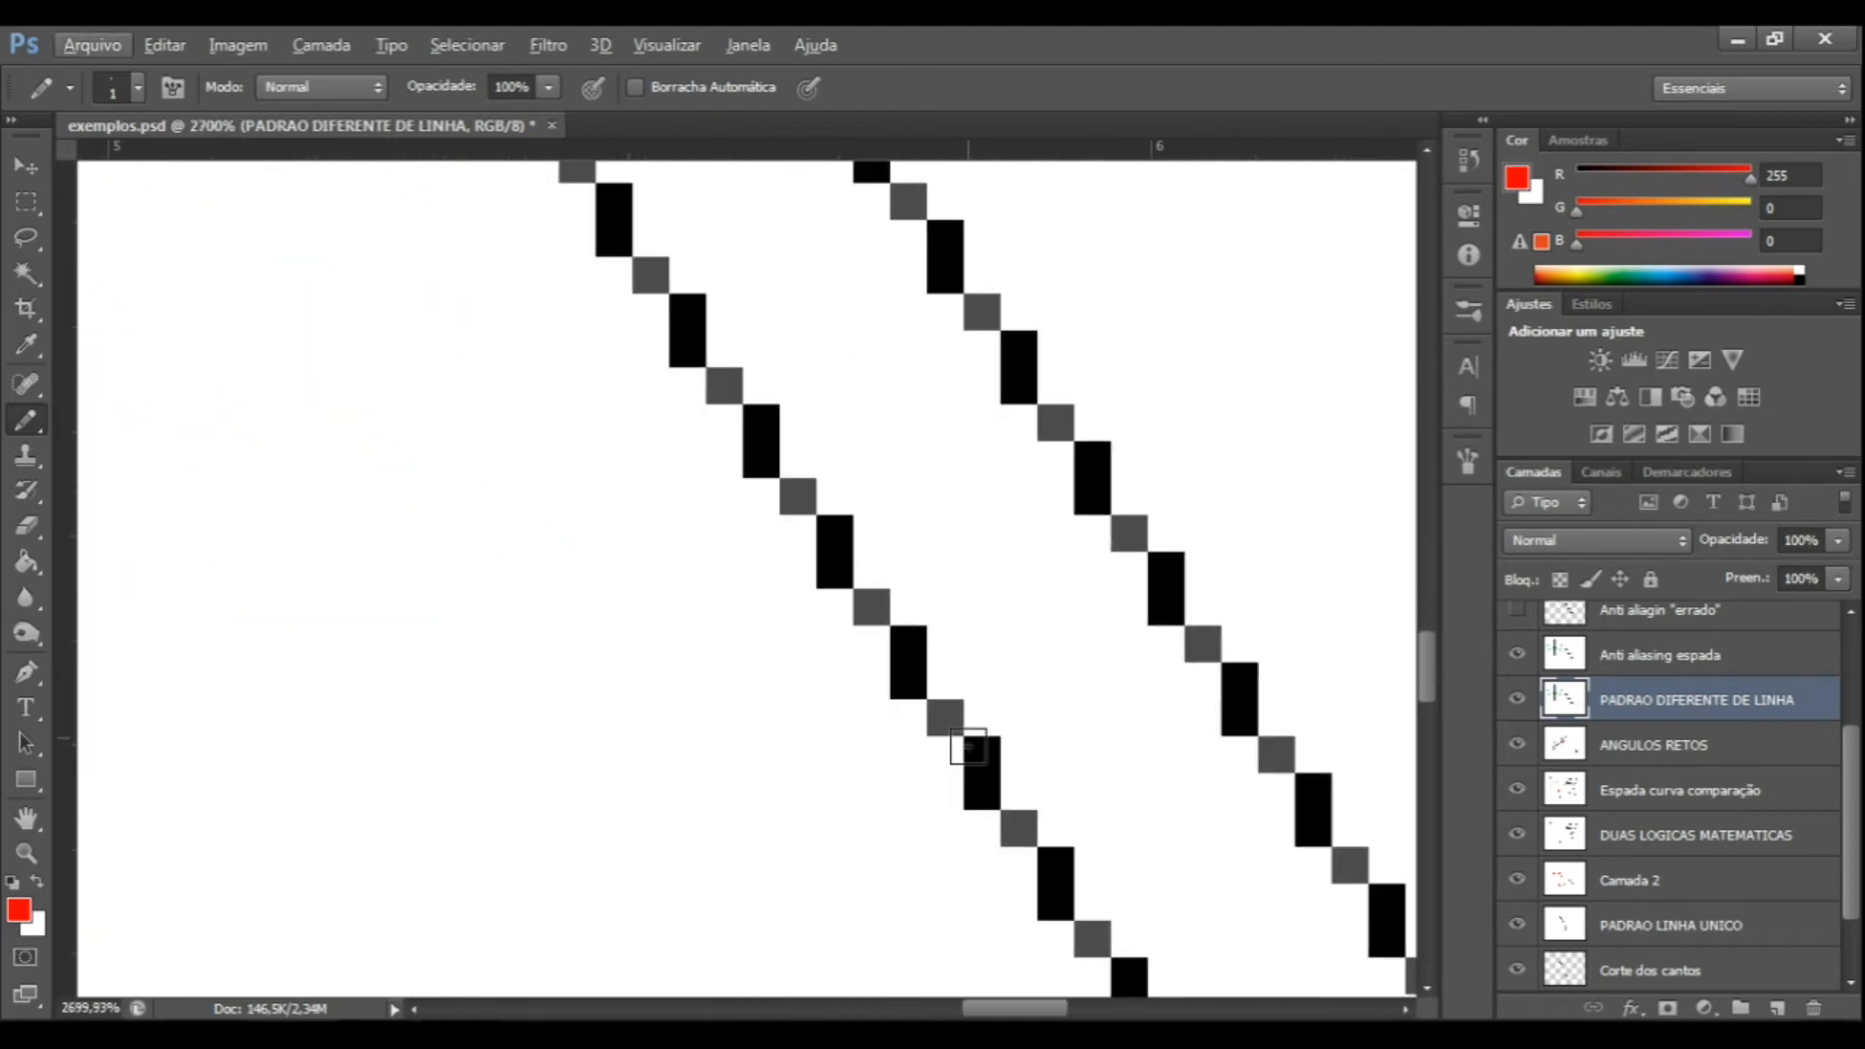
# Sample the dark gray (RGB 76, 76, 76) from the blade edge, select the Anti aliasing espada layer and inspect the smoothed sword.
pyautogui.keyDown('alt'); pyautogui.click(940, 714); pyautogui.keyUp('alt')
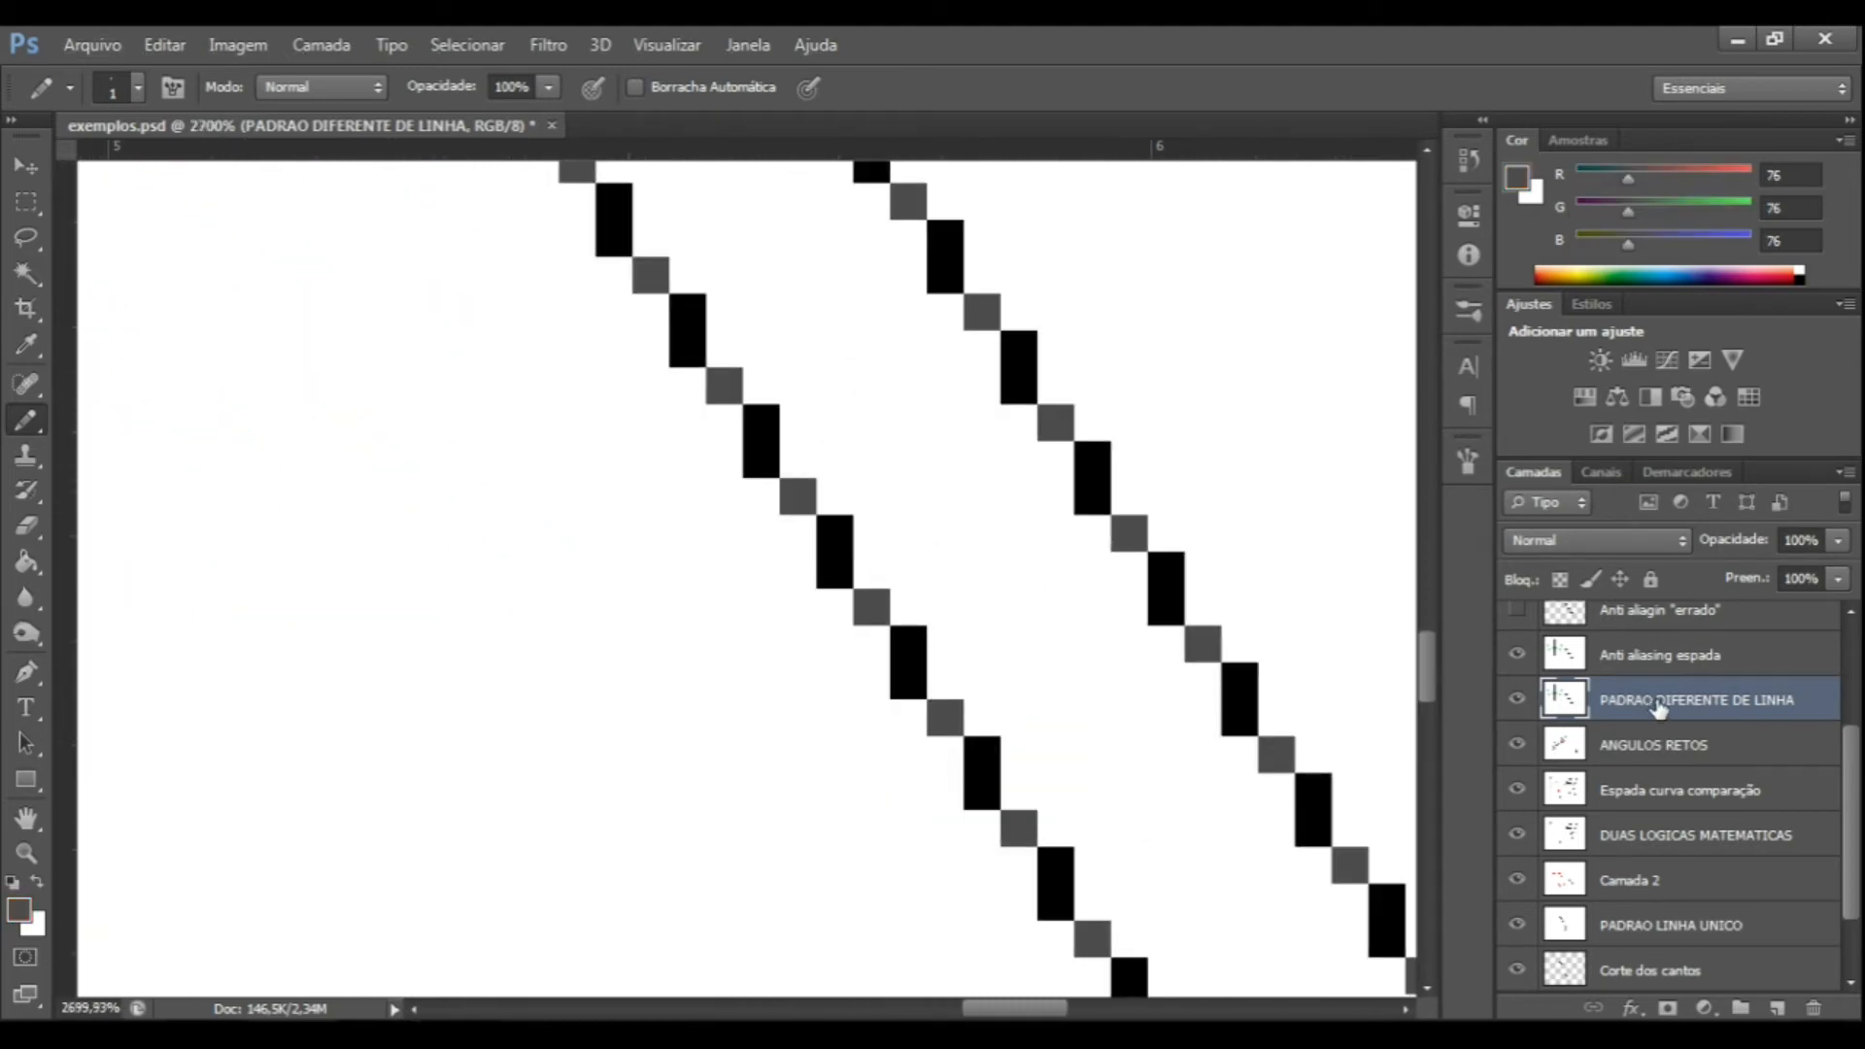
pyautogui.click(1660, 656)
pyautogui.hscroll(6, 953, 658)
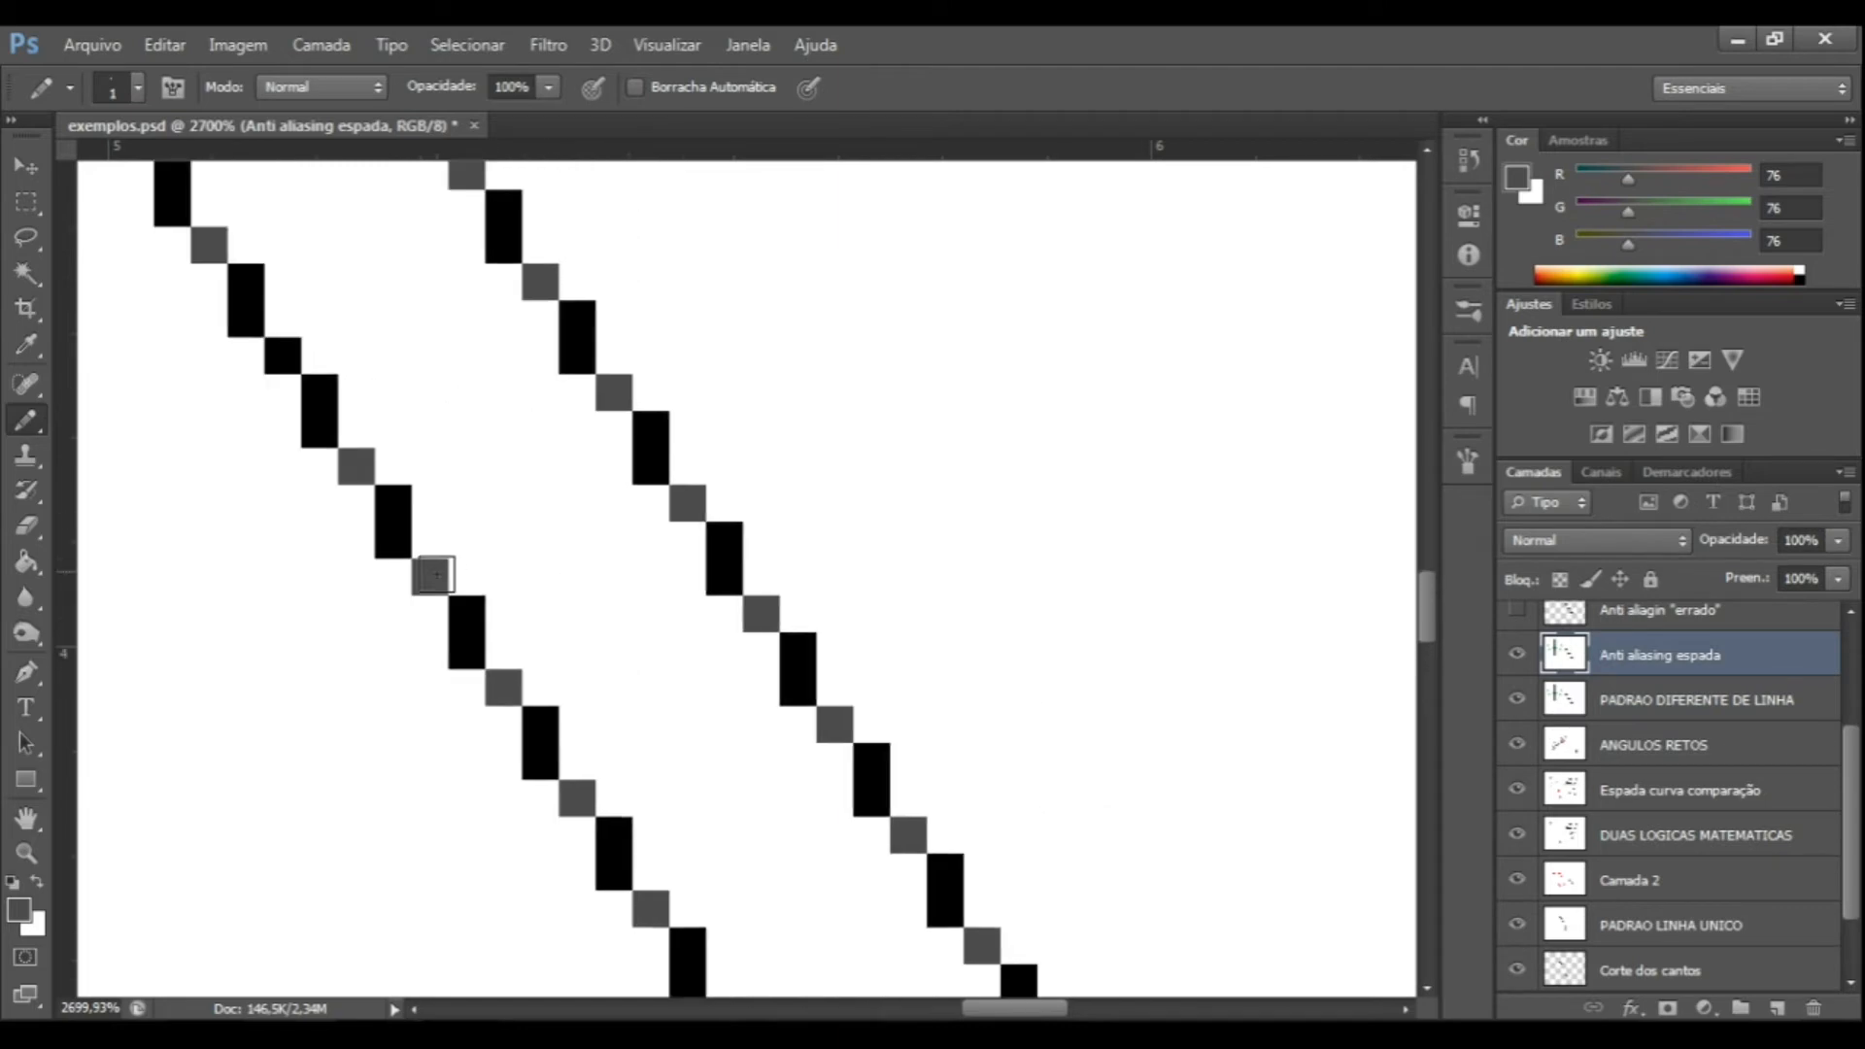
pyautogui.scroll(-2, 436, 574)
pyautogui.scroll(-2, 787, 528)
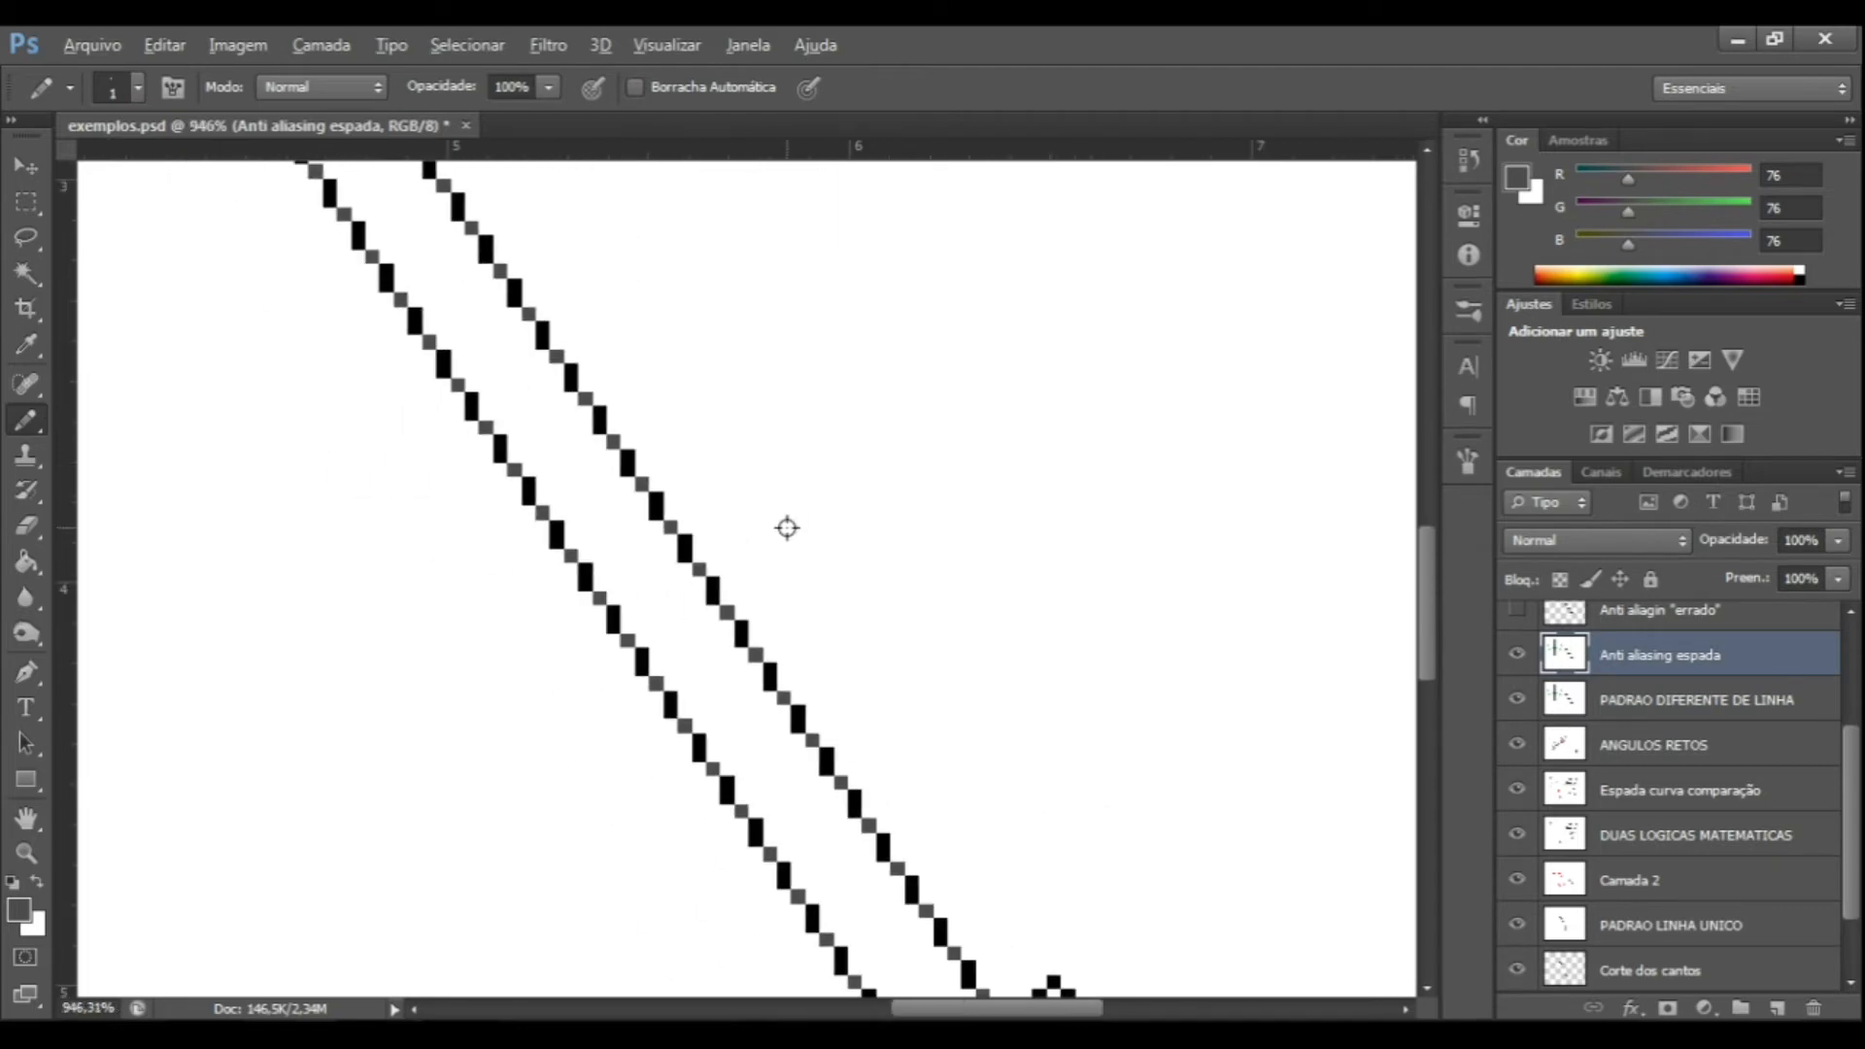
pyautogui.scroll(-2, 787, 528)
pyautogui.scroll(-2, 762, 538)
pyautogui.scroll(-1, 825, 612)
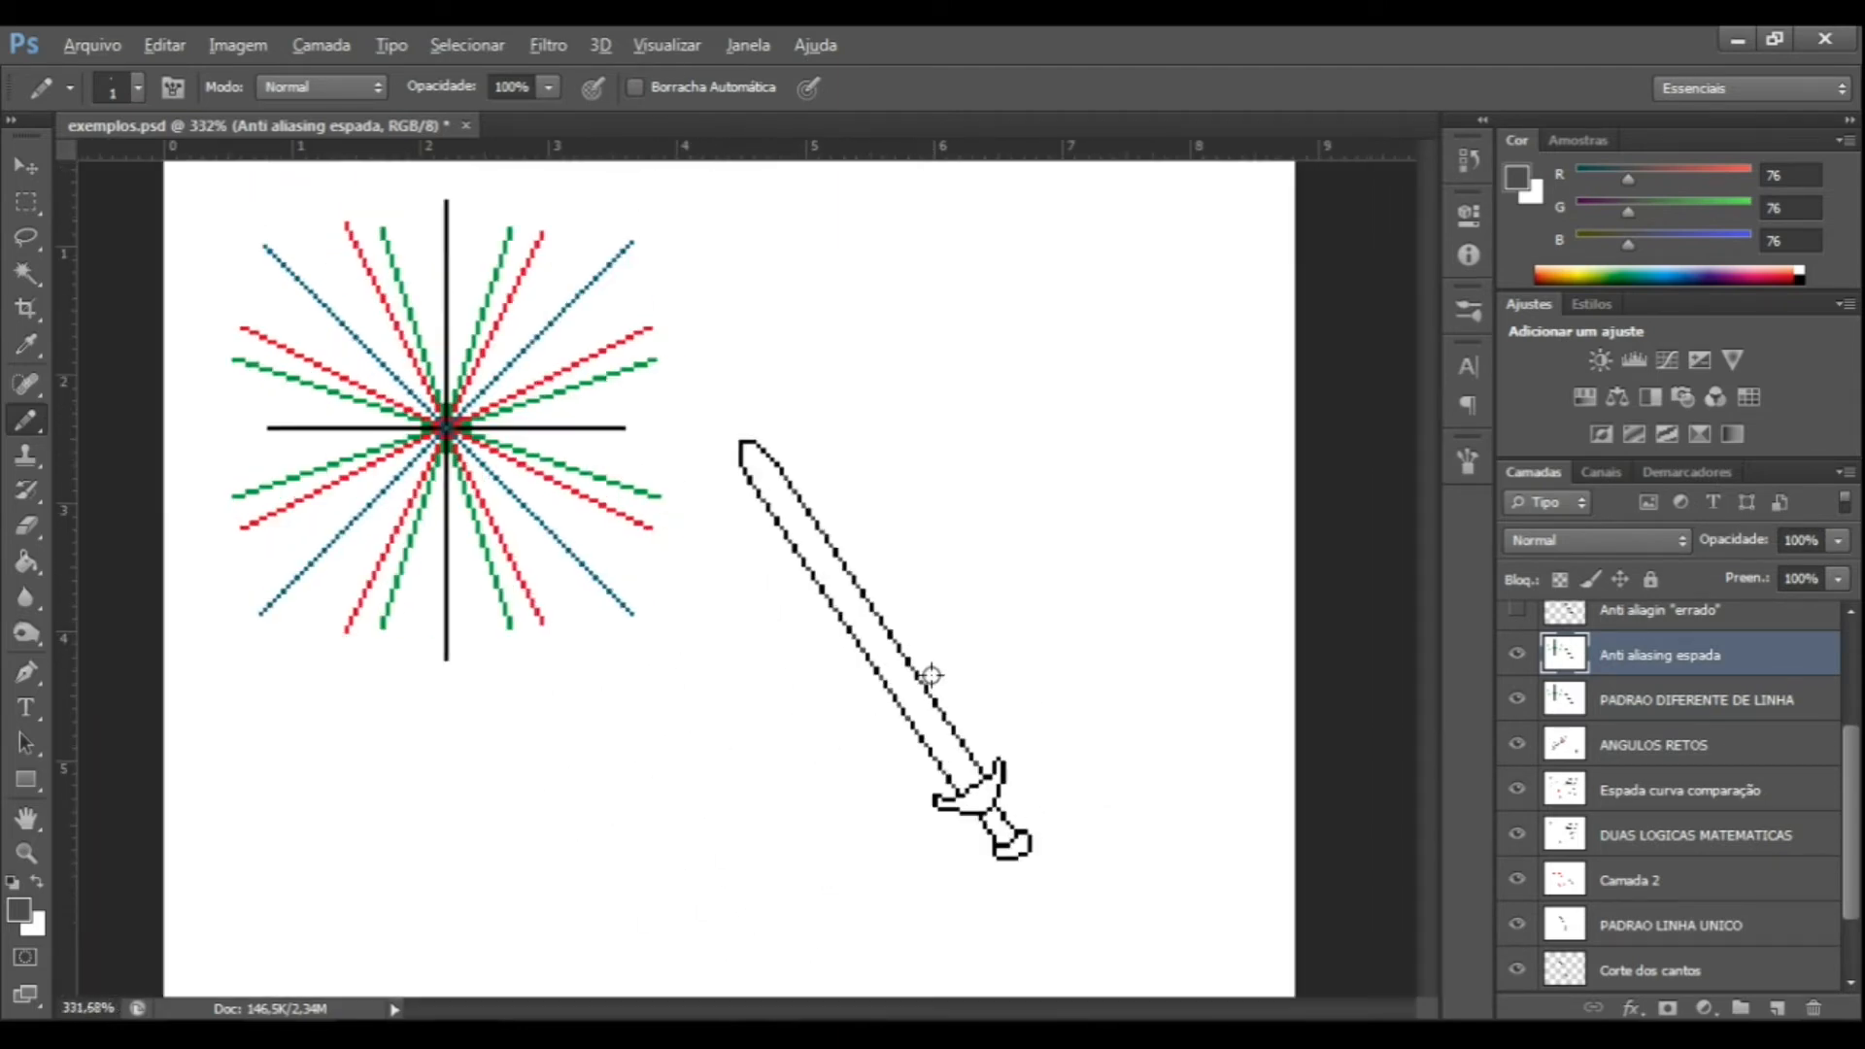
pyautogui.scroll(1, 931, 674)
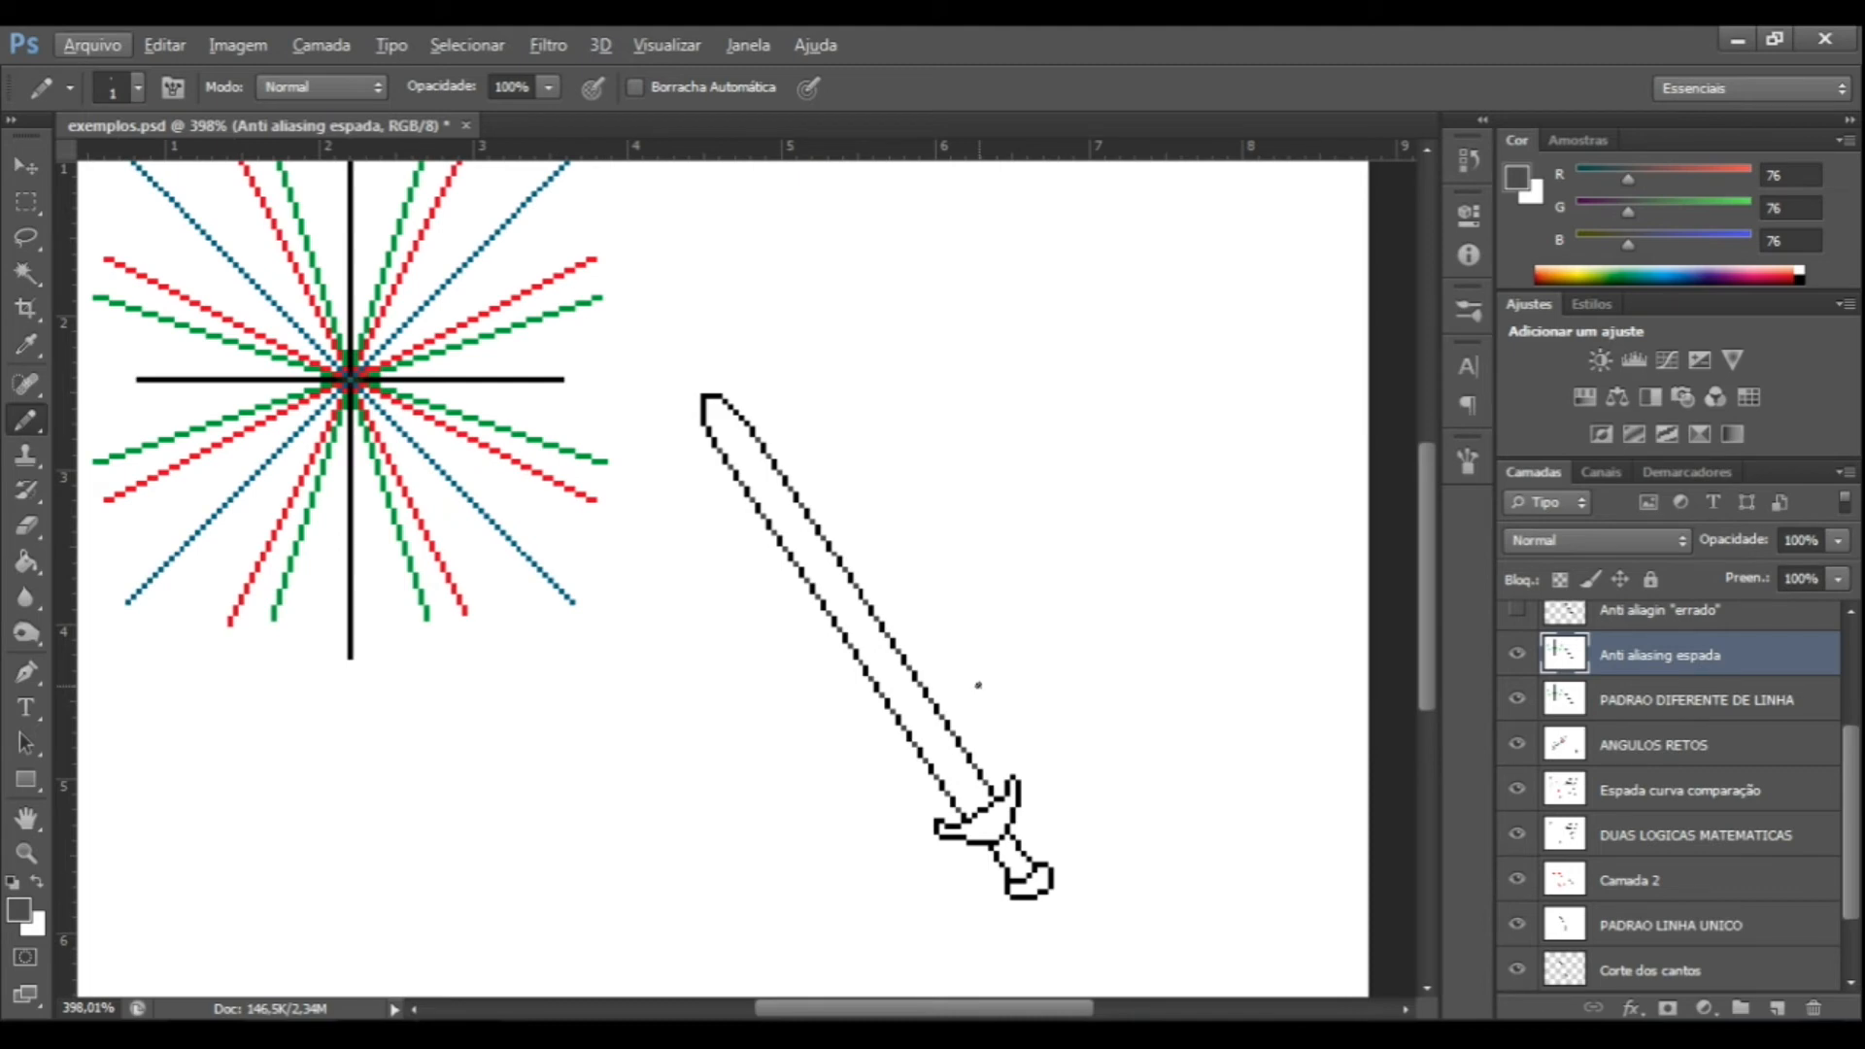
# Toggle the visibility of the Anti aliasing espada layer to compare the blade edges with and without gray pixels.
pyautogui.scroll(1, 909, 793)
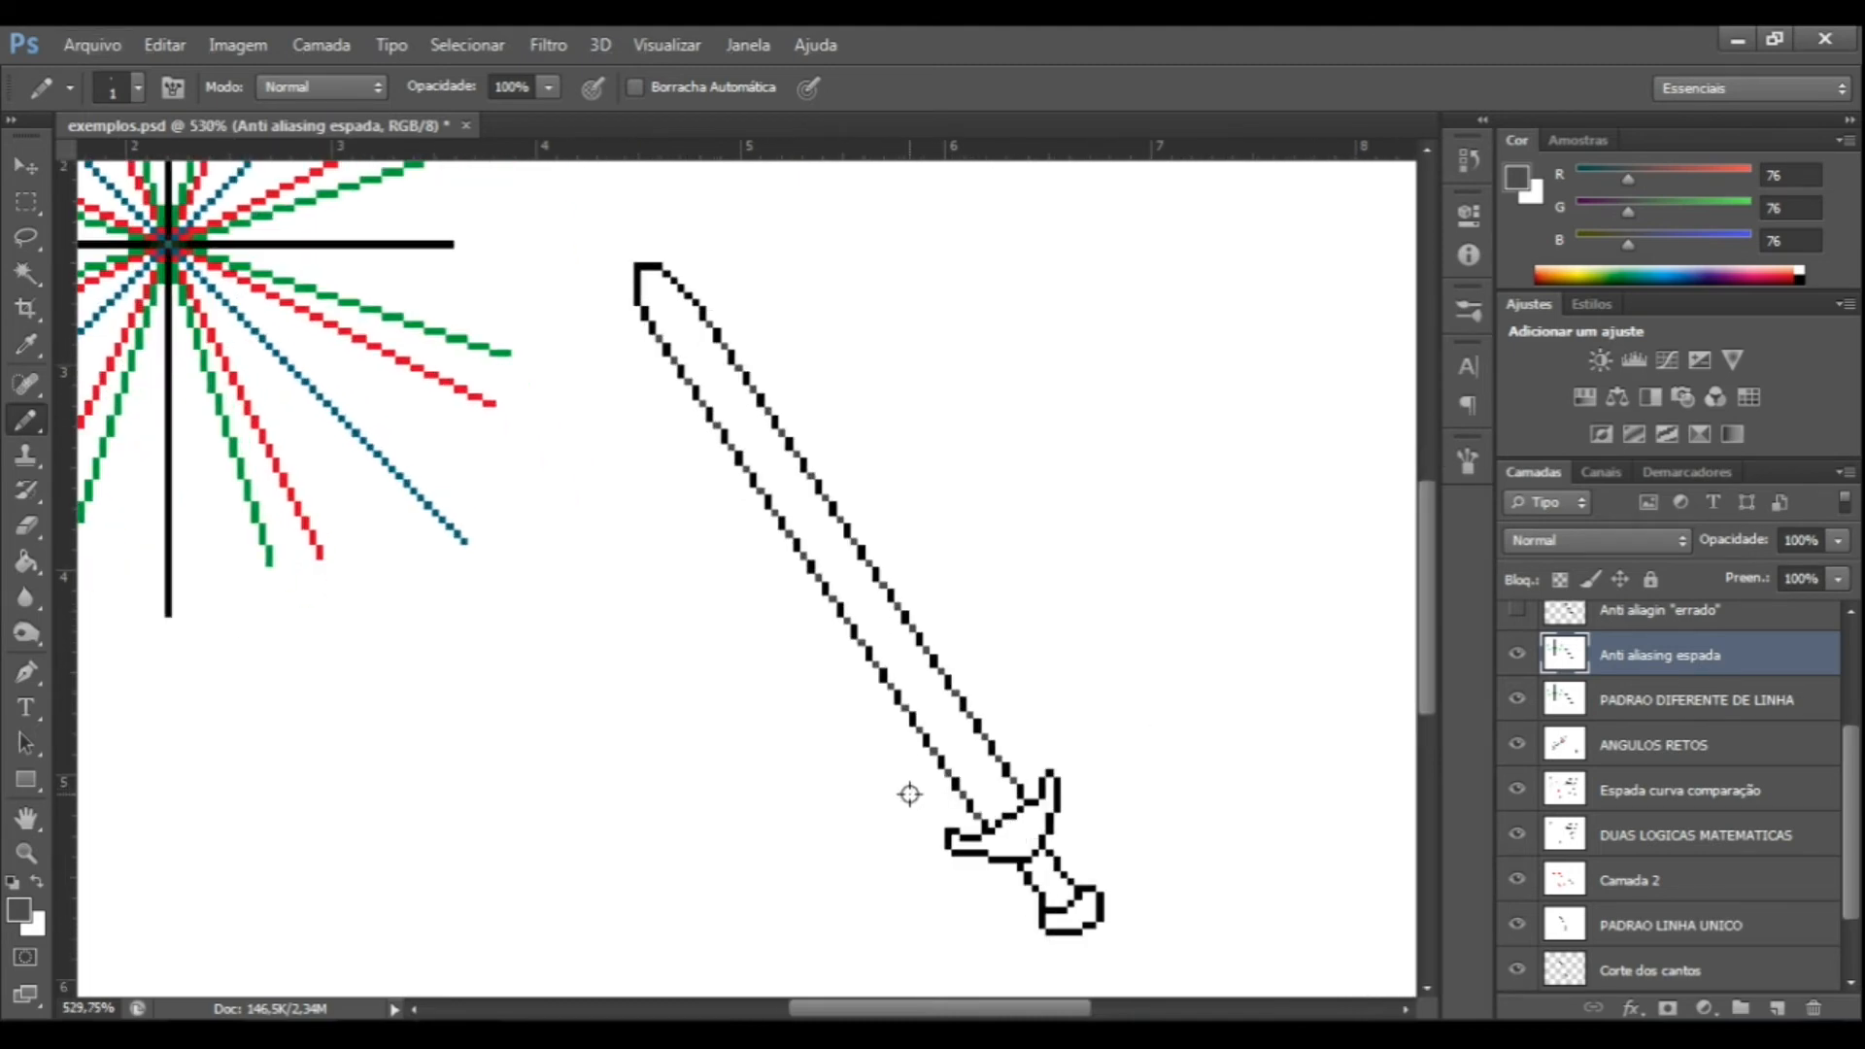
pyautogui.scroll(1, 1070, 764)
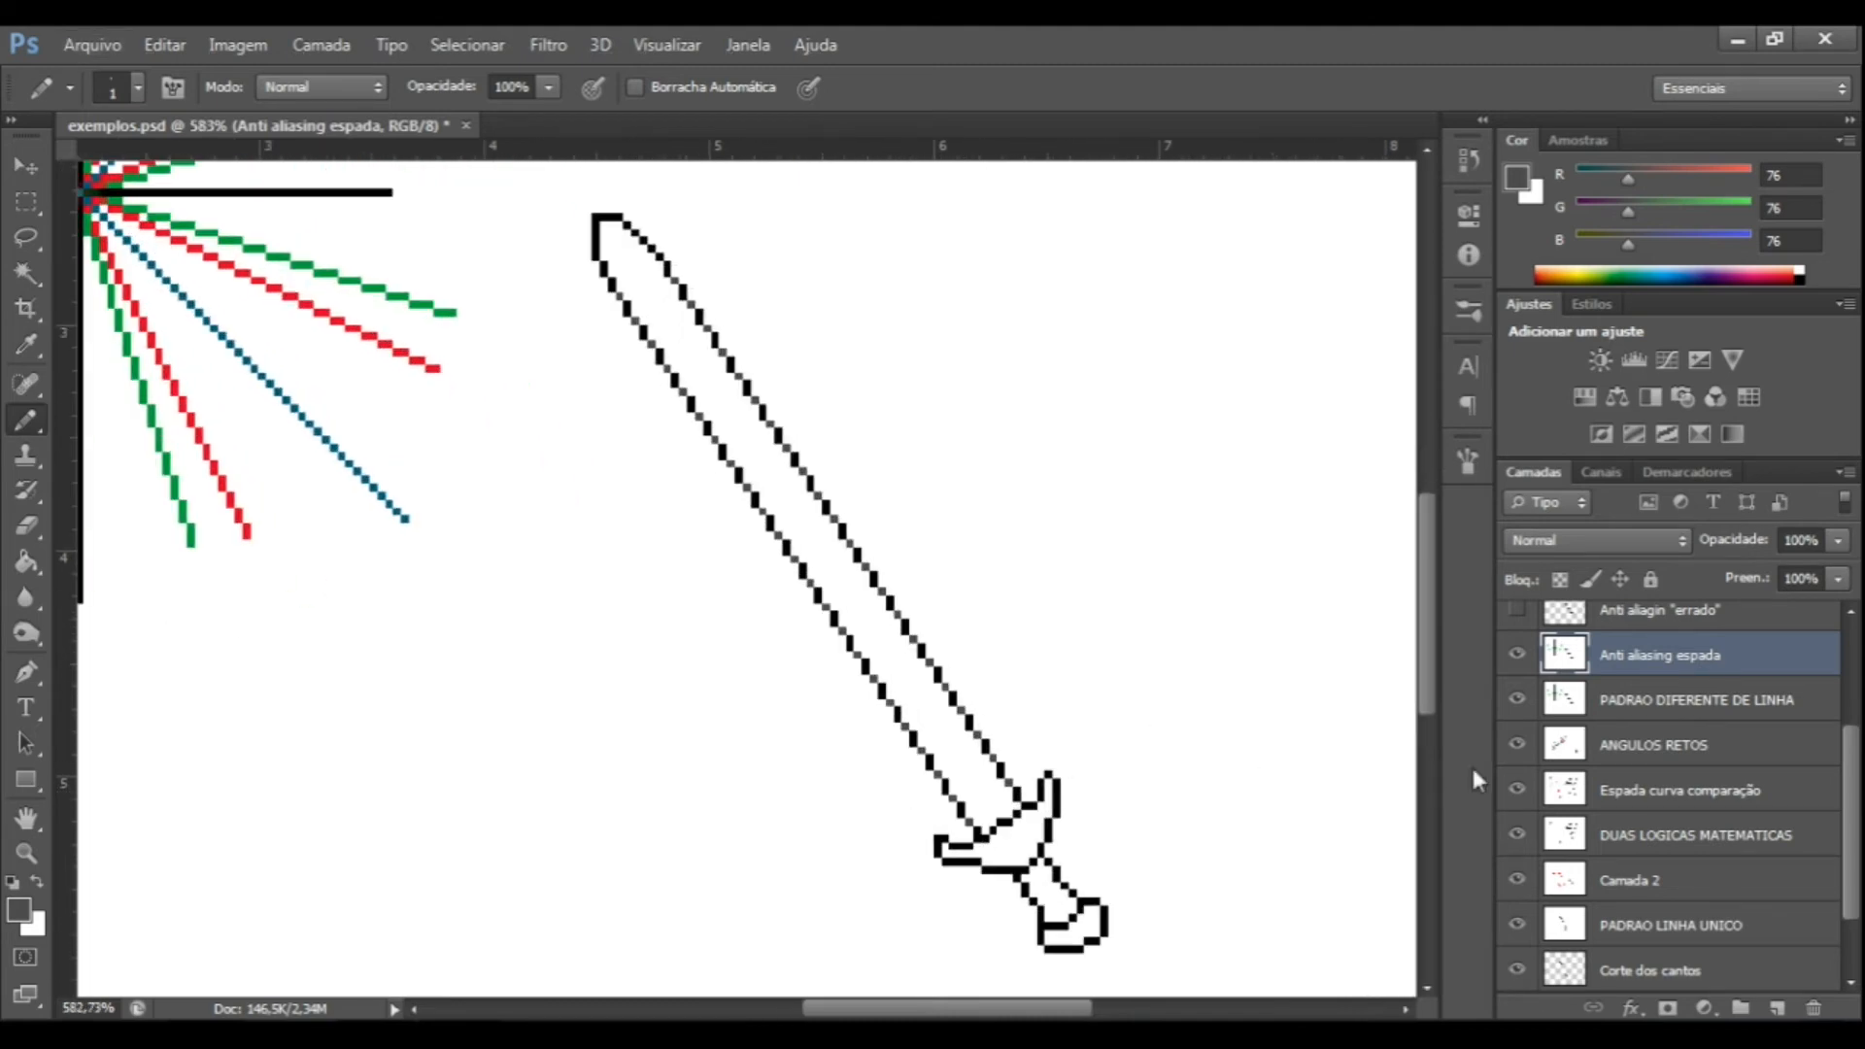
pyautogui.click(1513, 659)
pyautogui.click(1509, 663)
pyautogui.click(1508, 663)
pyautogui.click(1508, 664)
# Show the Anti aliagin "errado" layer, inspect its gray pixels along the blade edges and hide the Anti aliasing espada layer.
pyautogui.moveTo(1858, 802); pyautogui.dragTo(1859, 712)
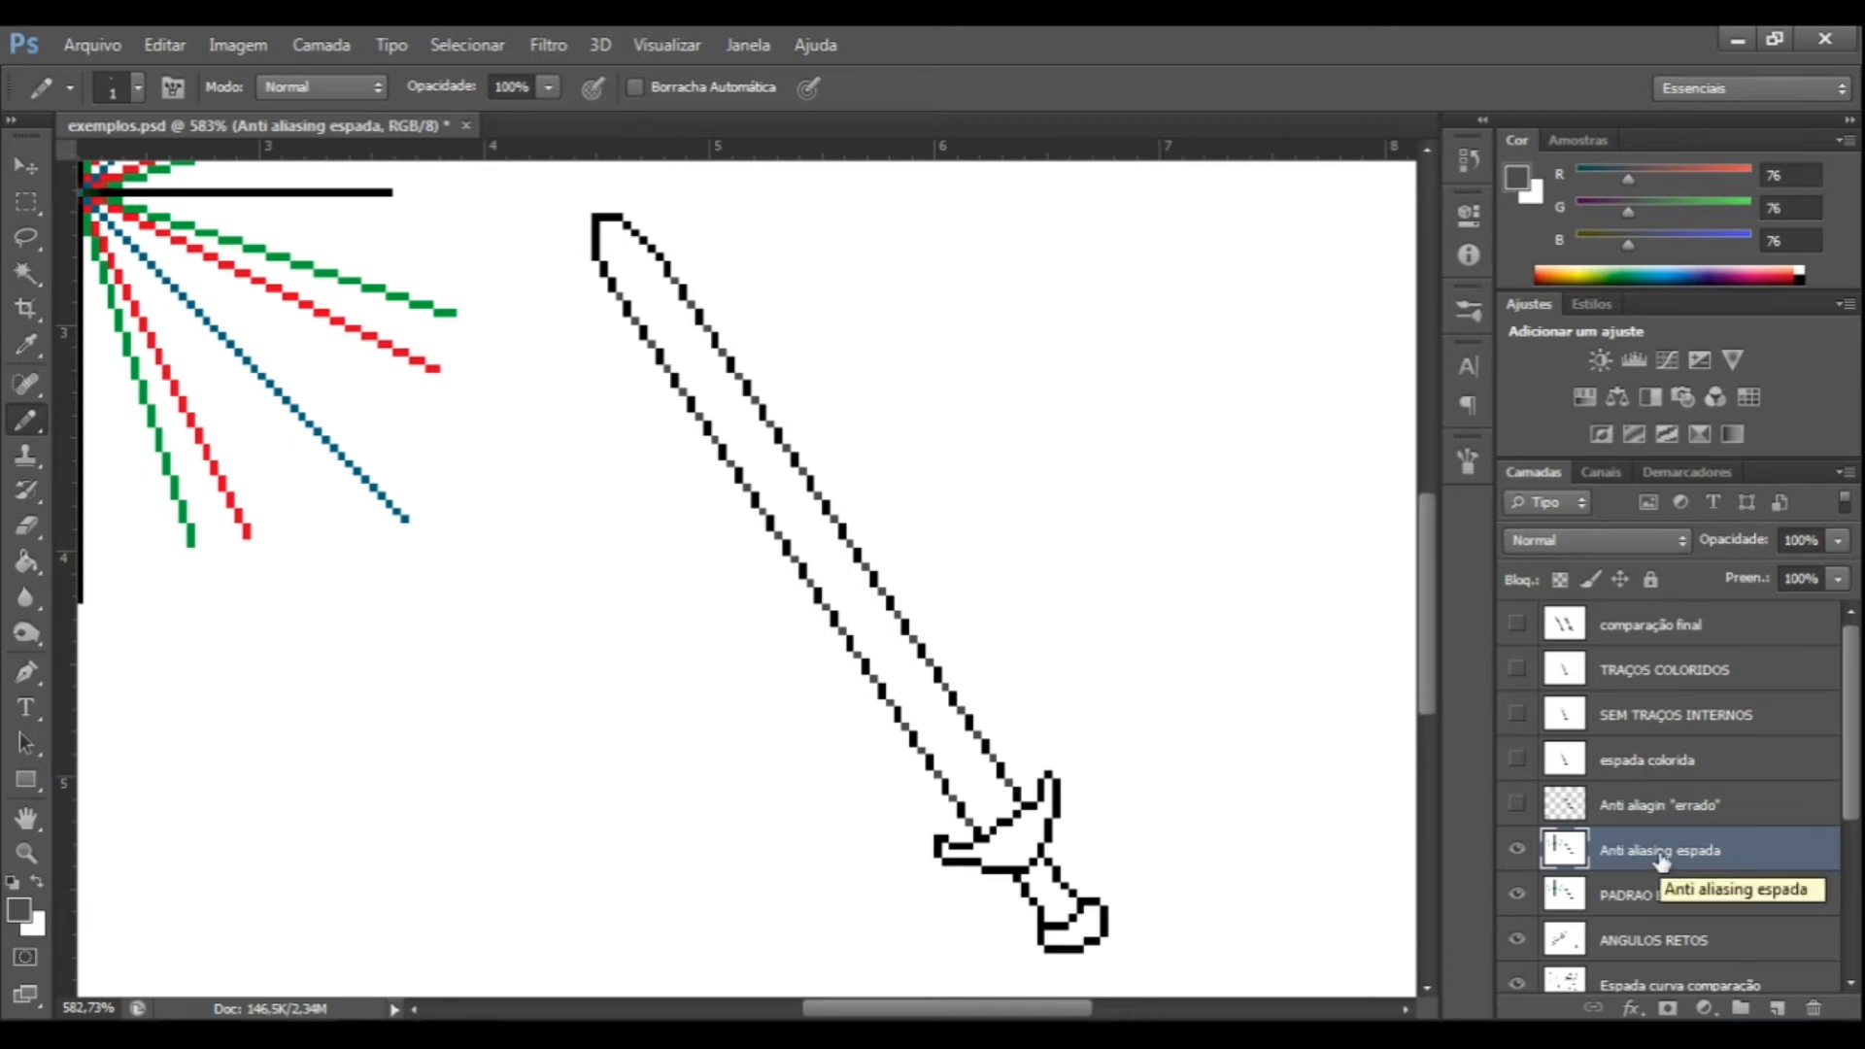
pyautogui.click(1515, 808)
pyautogui.scroll(5, 761, 675)
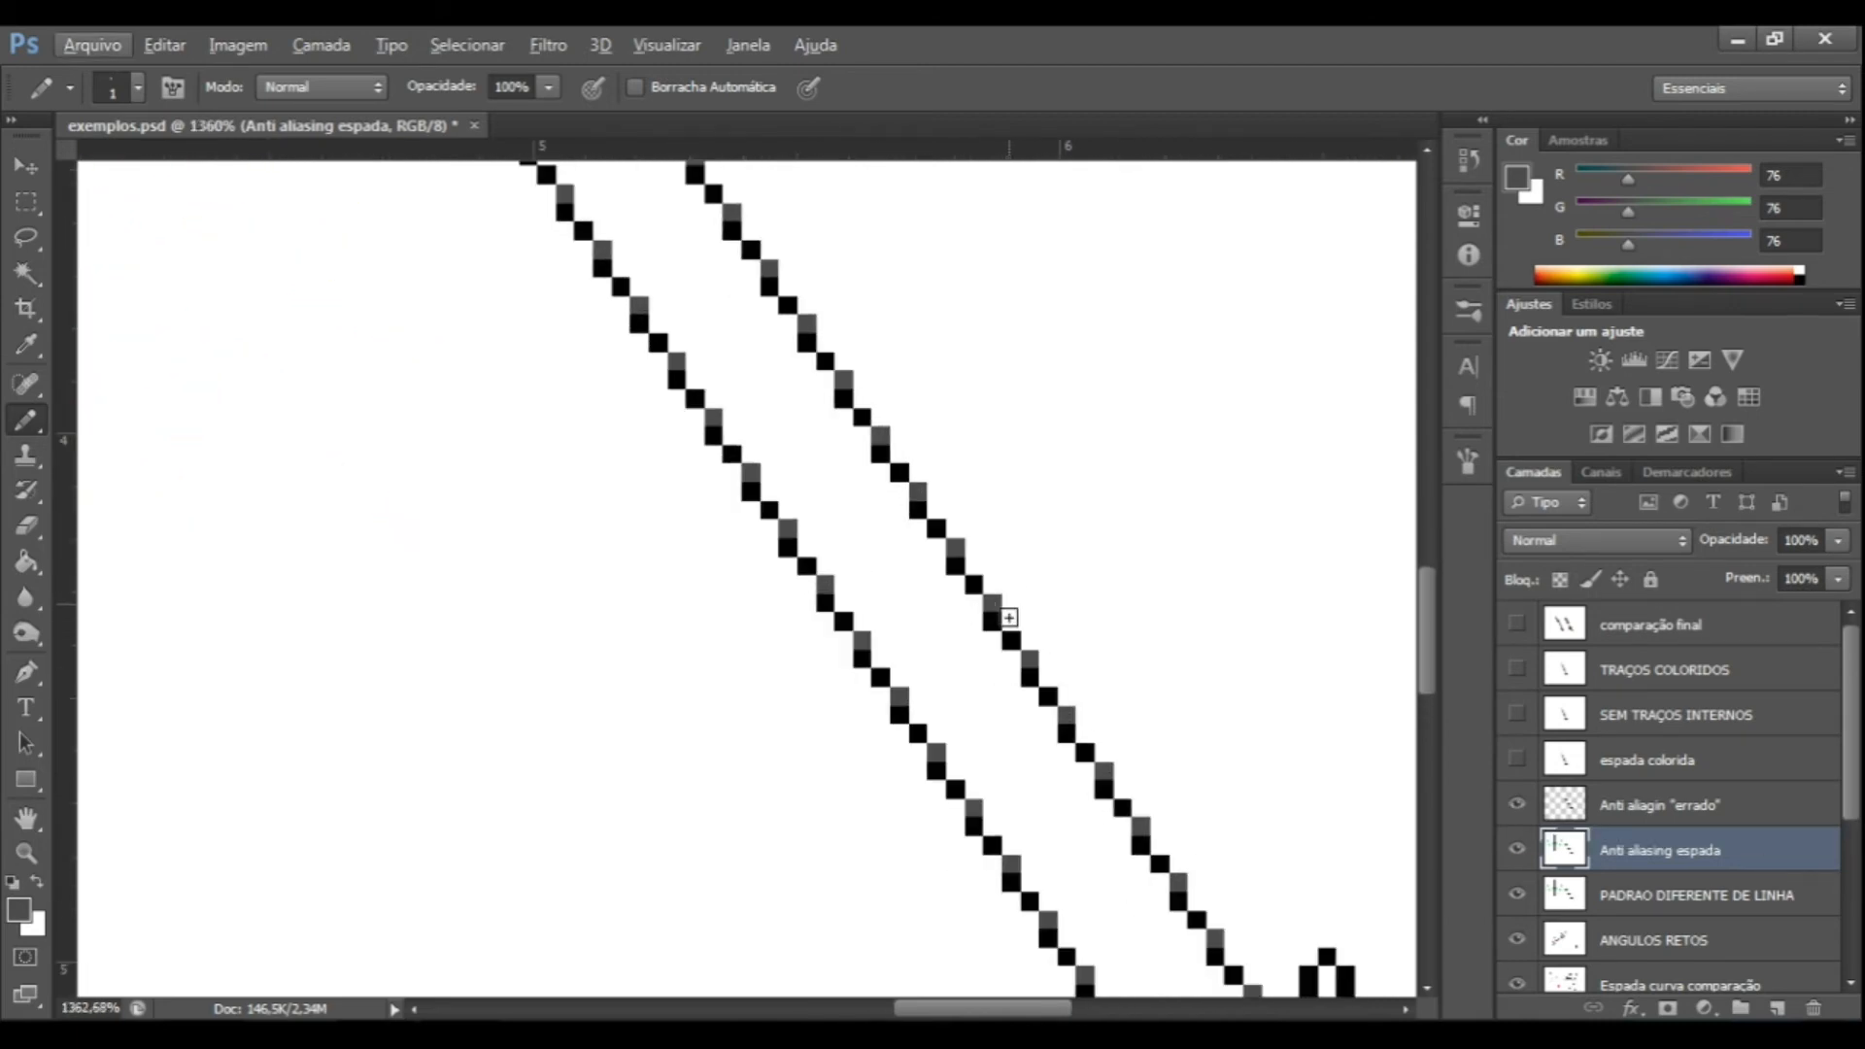
pyautogui.scroll(-5, 1010, 618)
pyautogui.click(1516, 849)
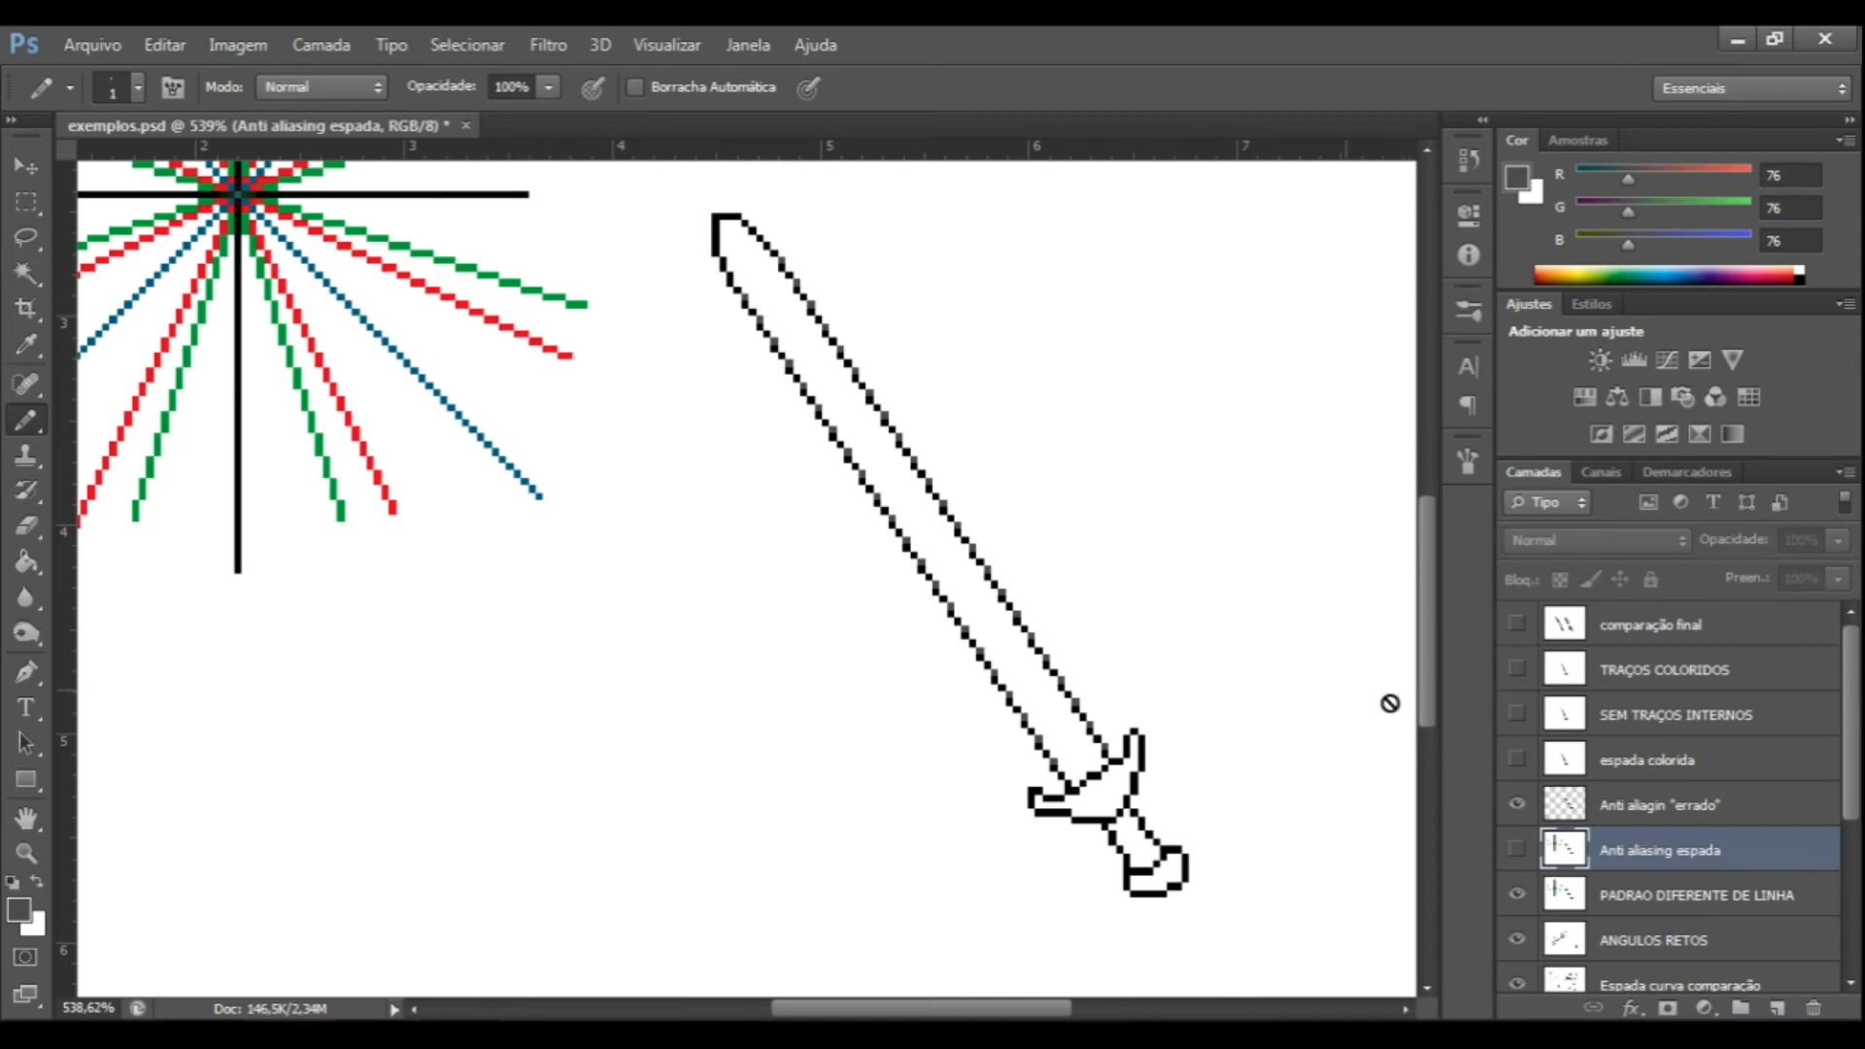
# Toggle the Anti aliagin "errado" layer to compare the wrongly anti-aliased blade with the plain black outline.
pyautogui.hscroll(2, 1165, 650)
pyautogui.scroll(-1, 1087, 637)
pyautogui.click(1519, 803)
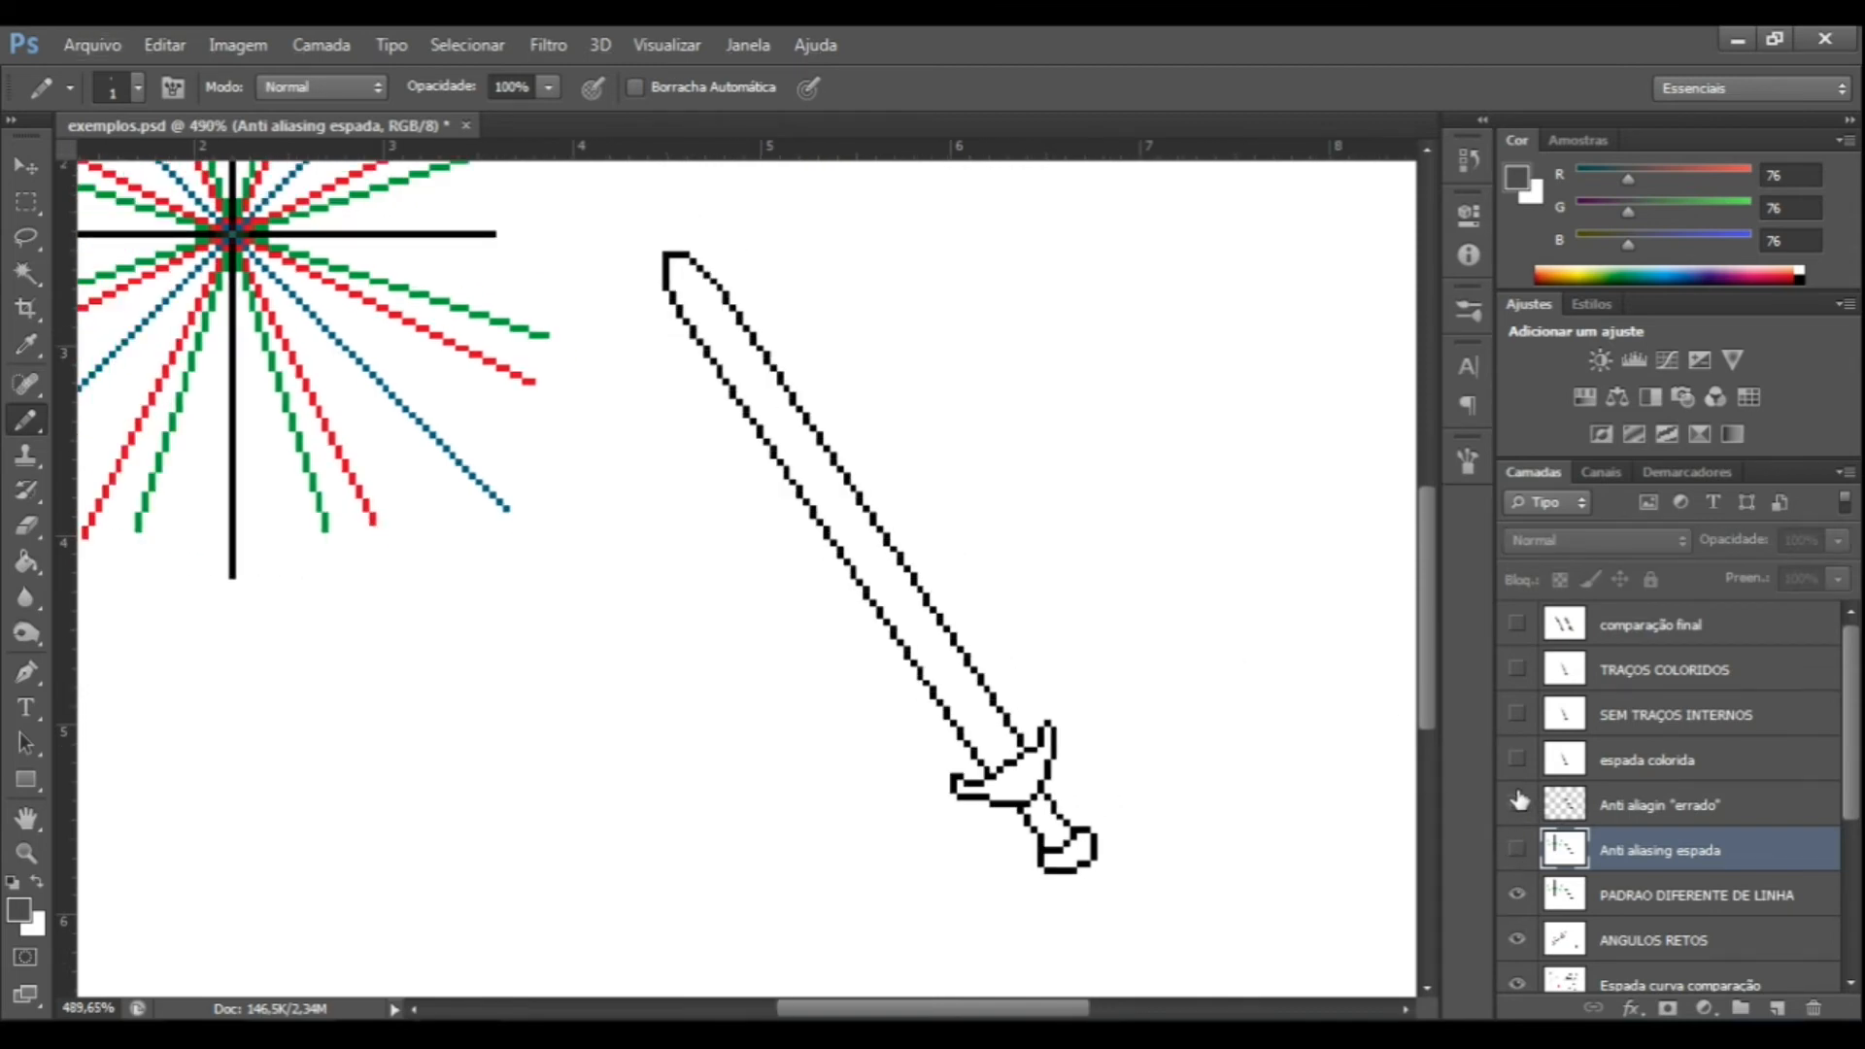
pyautogui.click(1521, 801)
pyautogui.scroll(2, 768, 612)
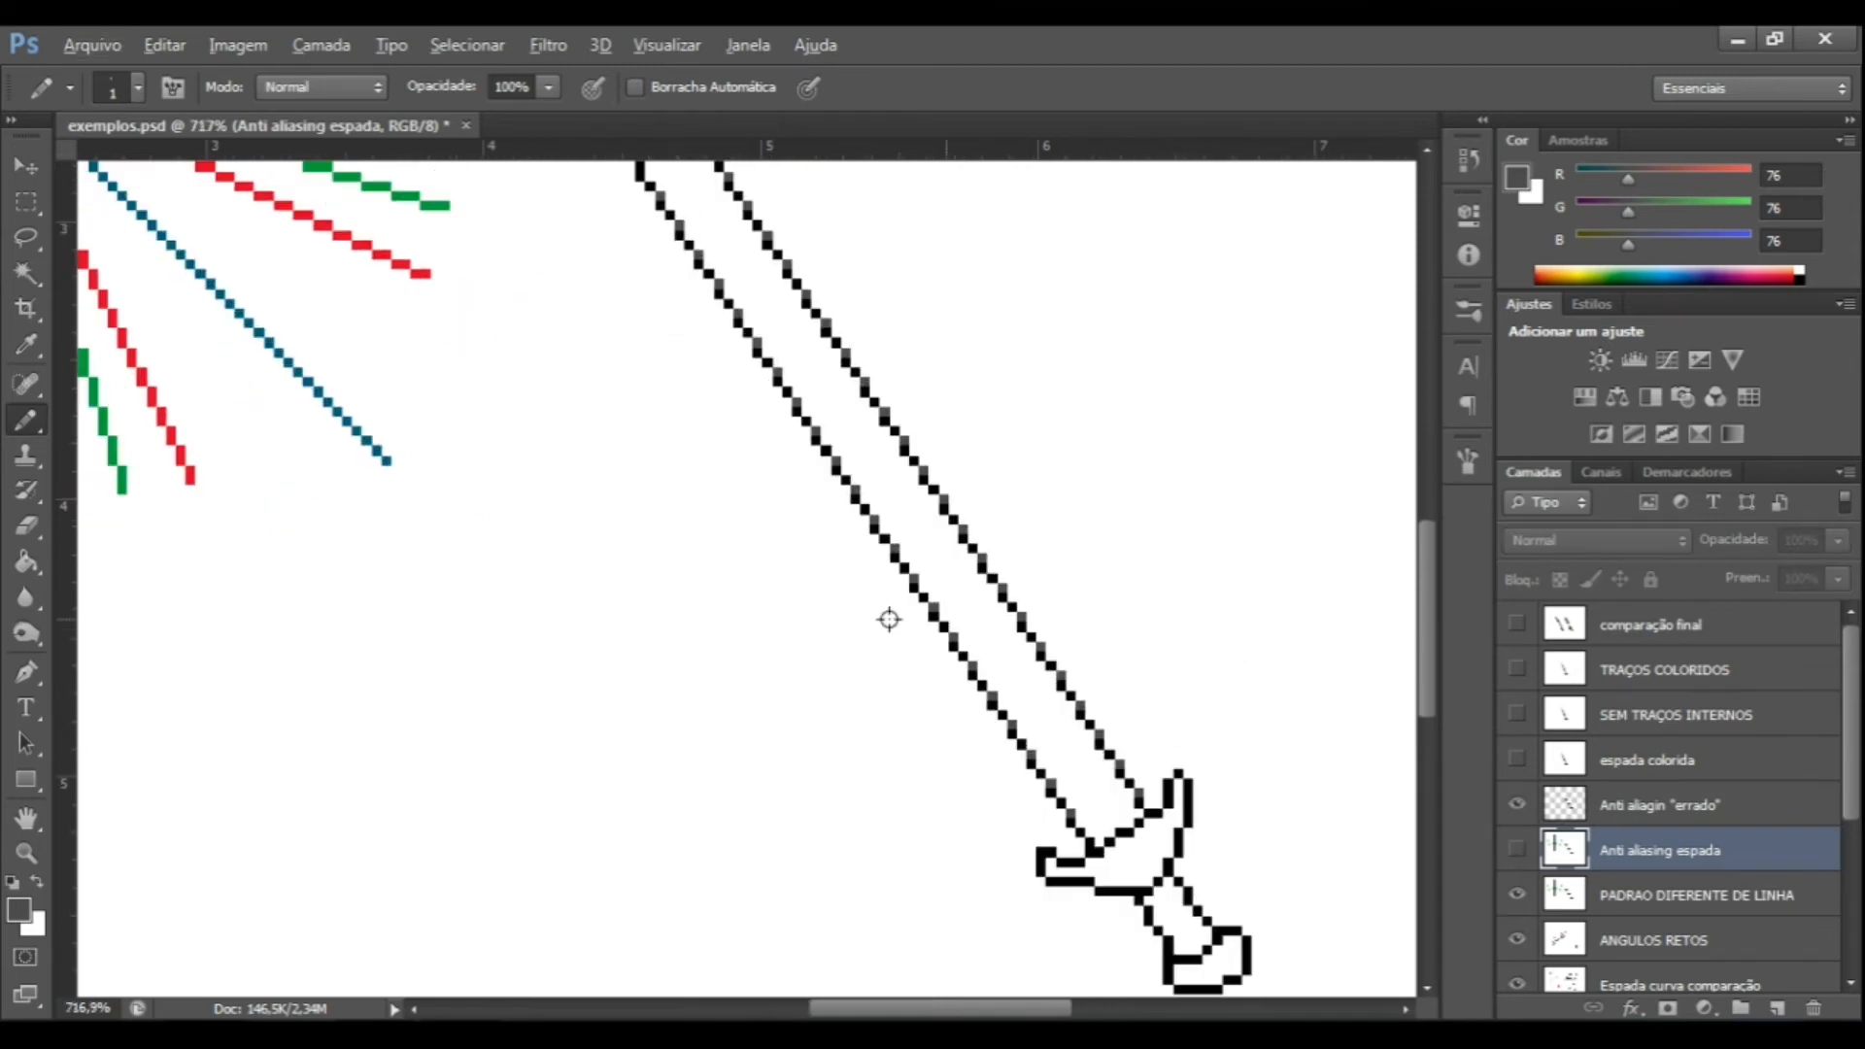
pyautogui.click(1518, 804)
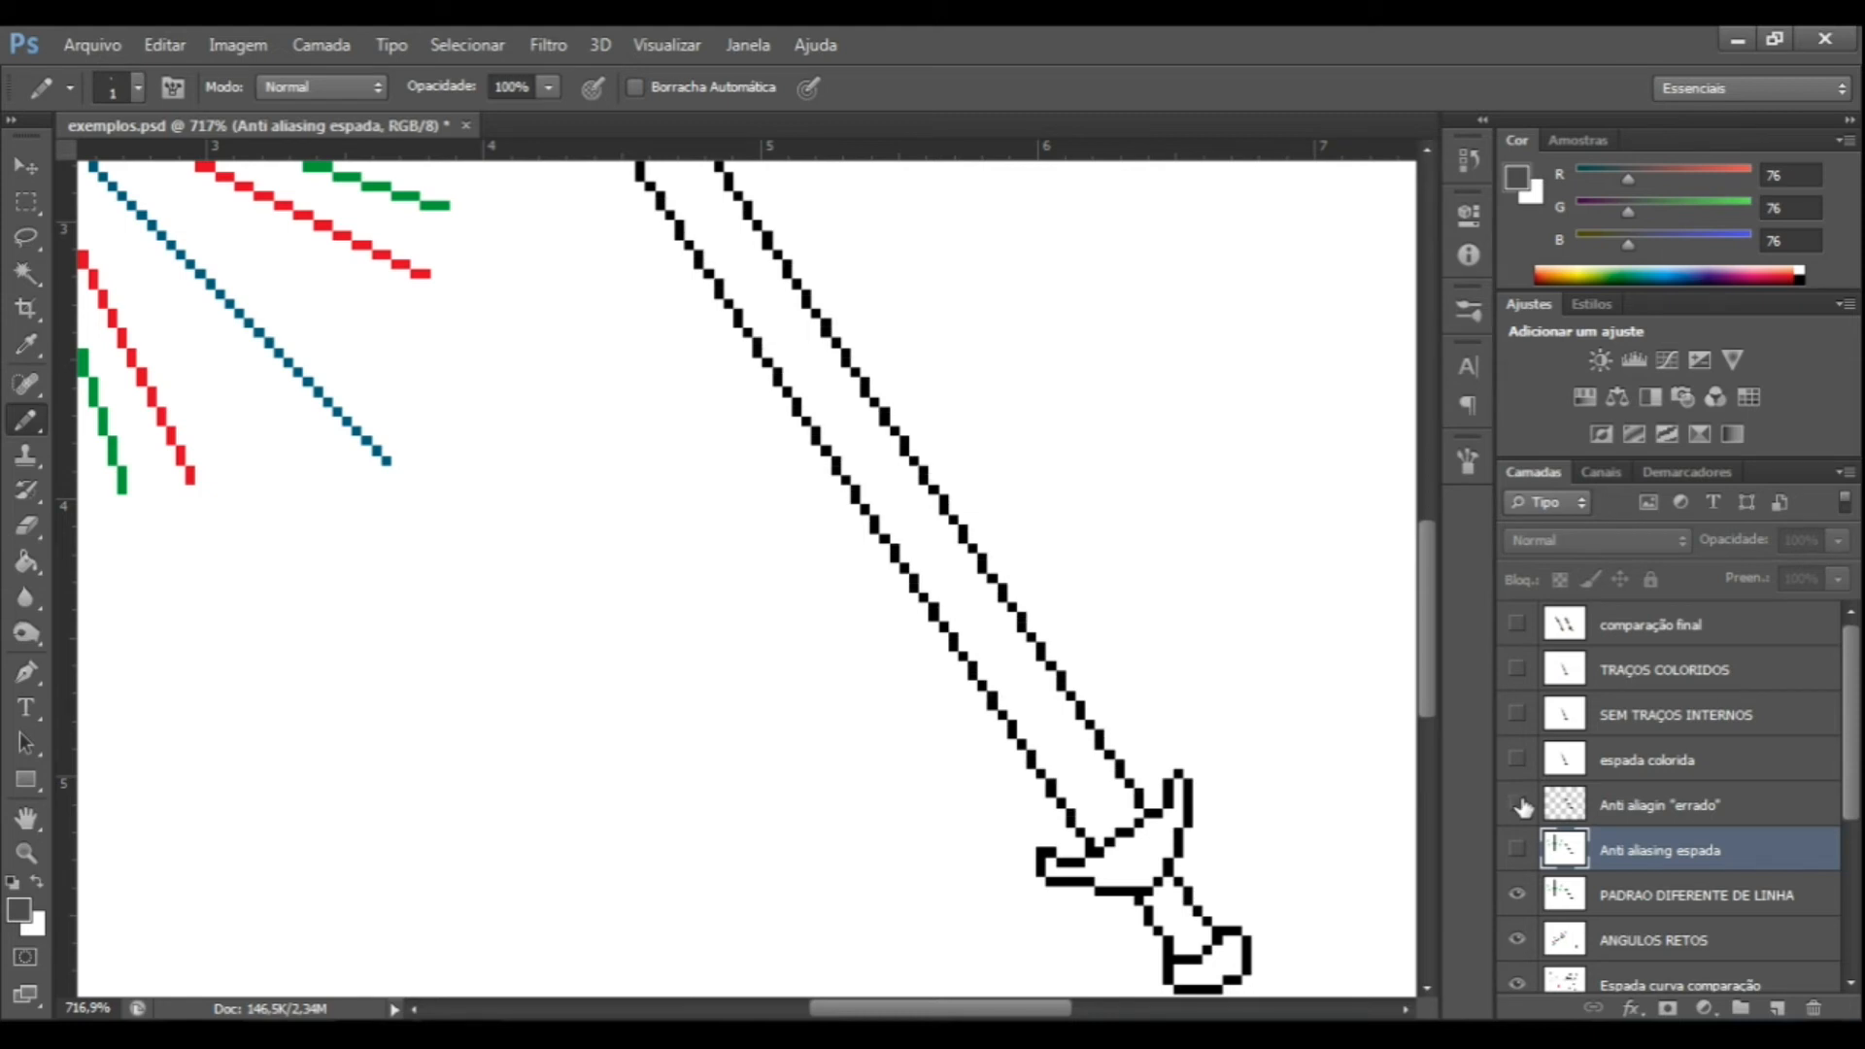
pyautogui.keyDown('alt'); pyautogui.scroll(-3, 1090, 670); pyautogui.keyUp('alt')
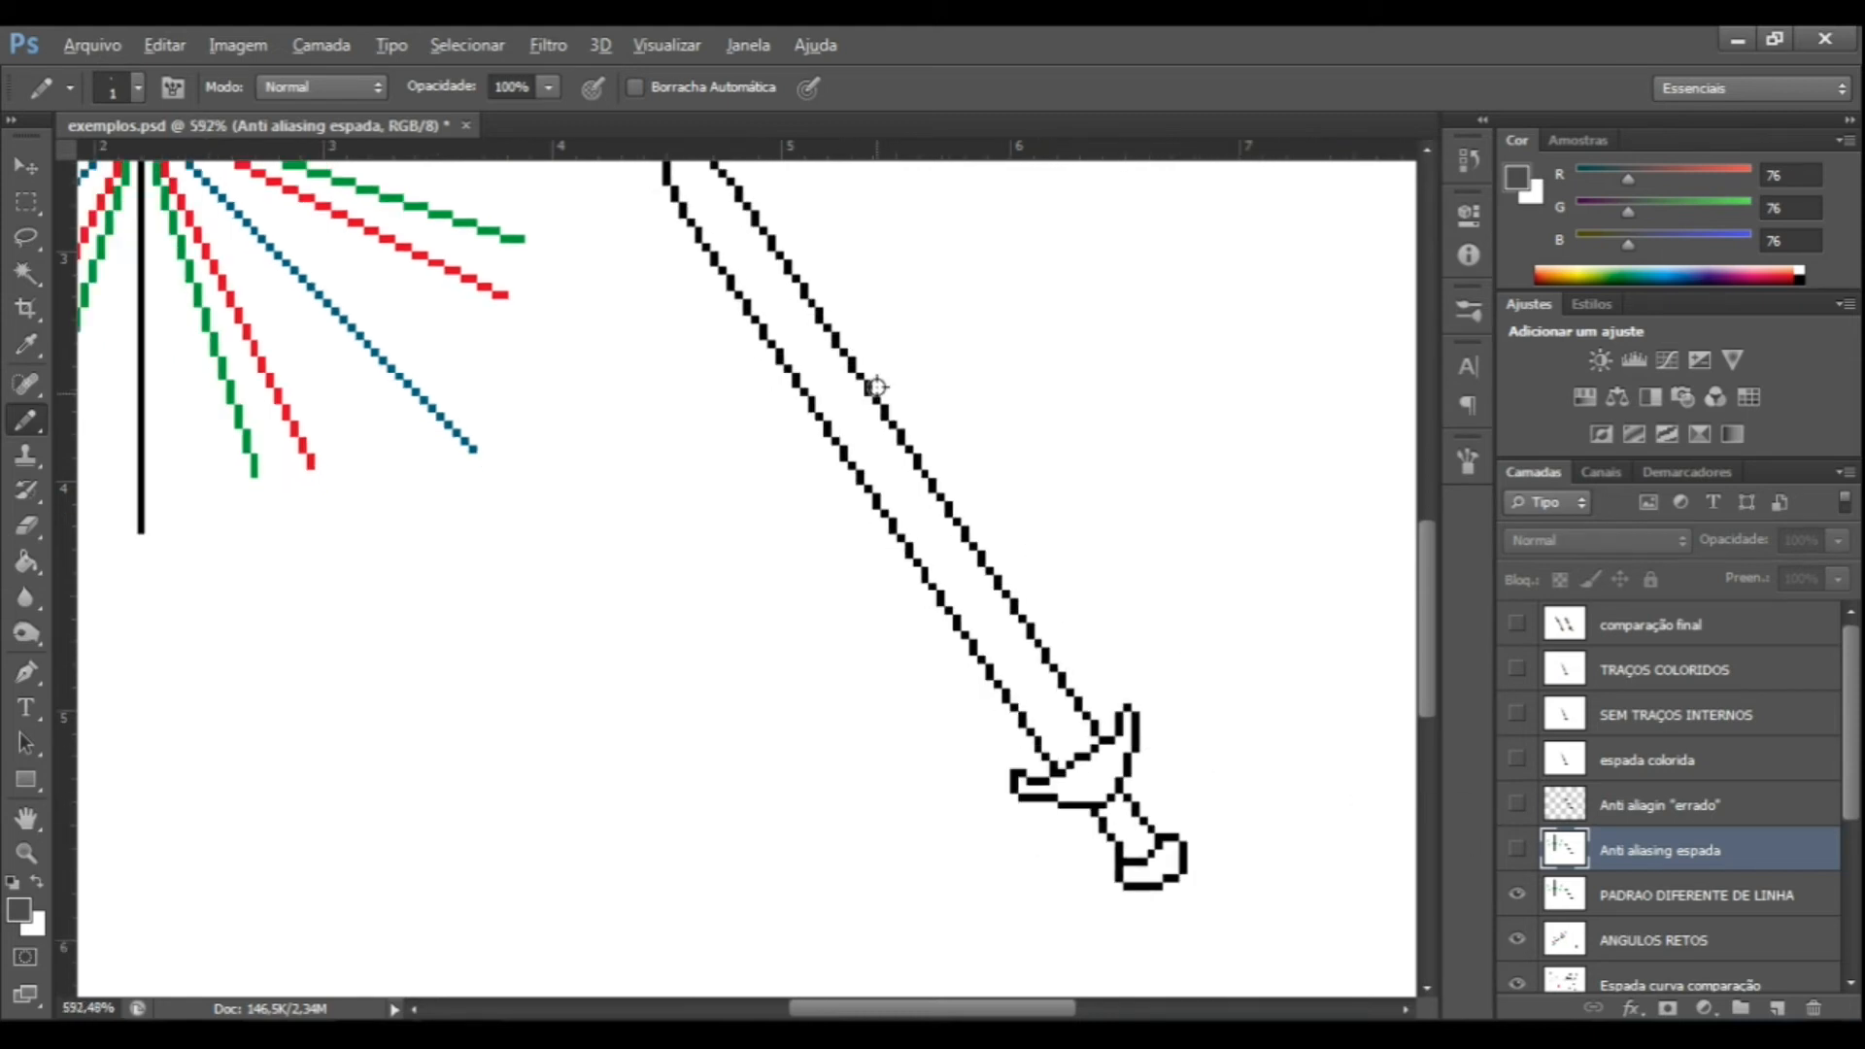
pyautogui.scroll(3, 978, 487)
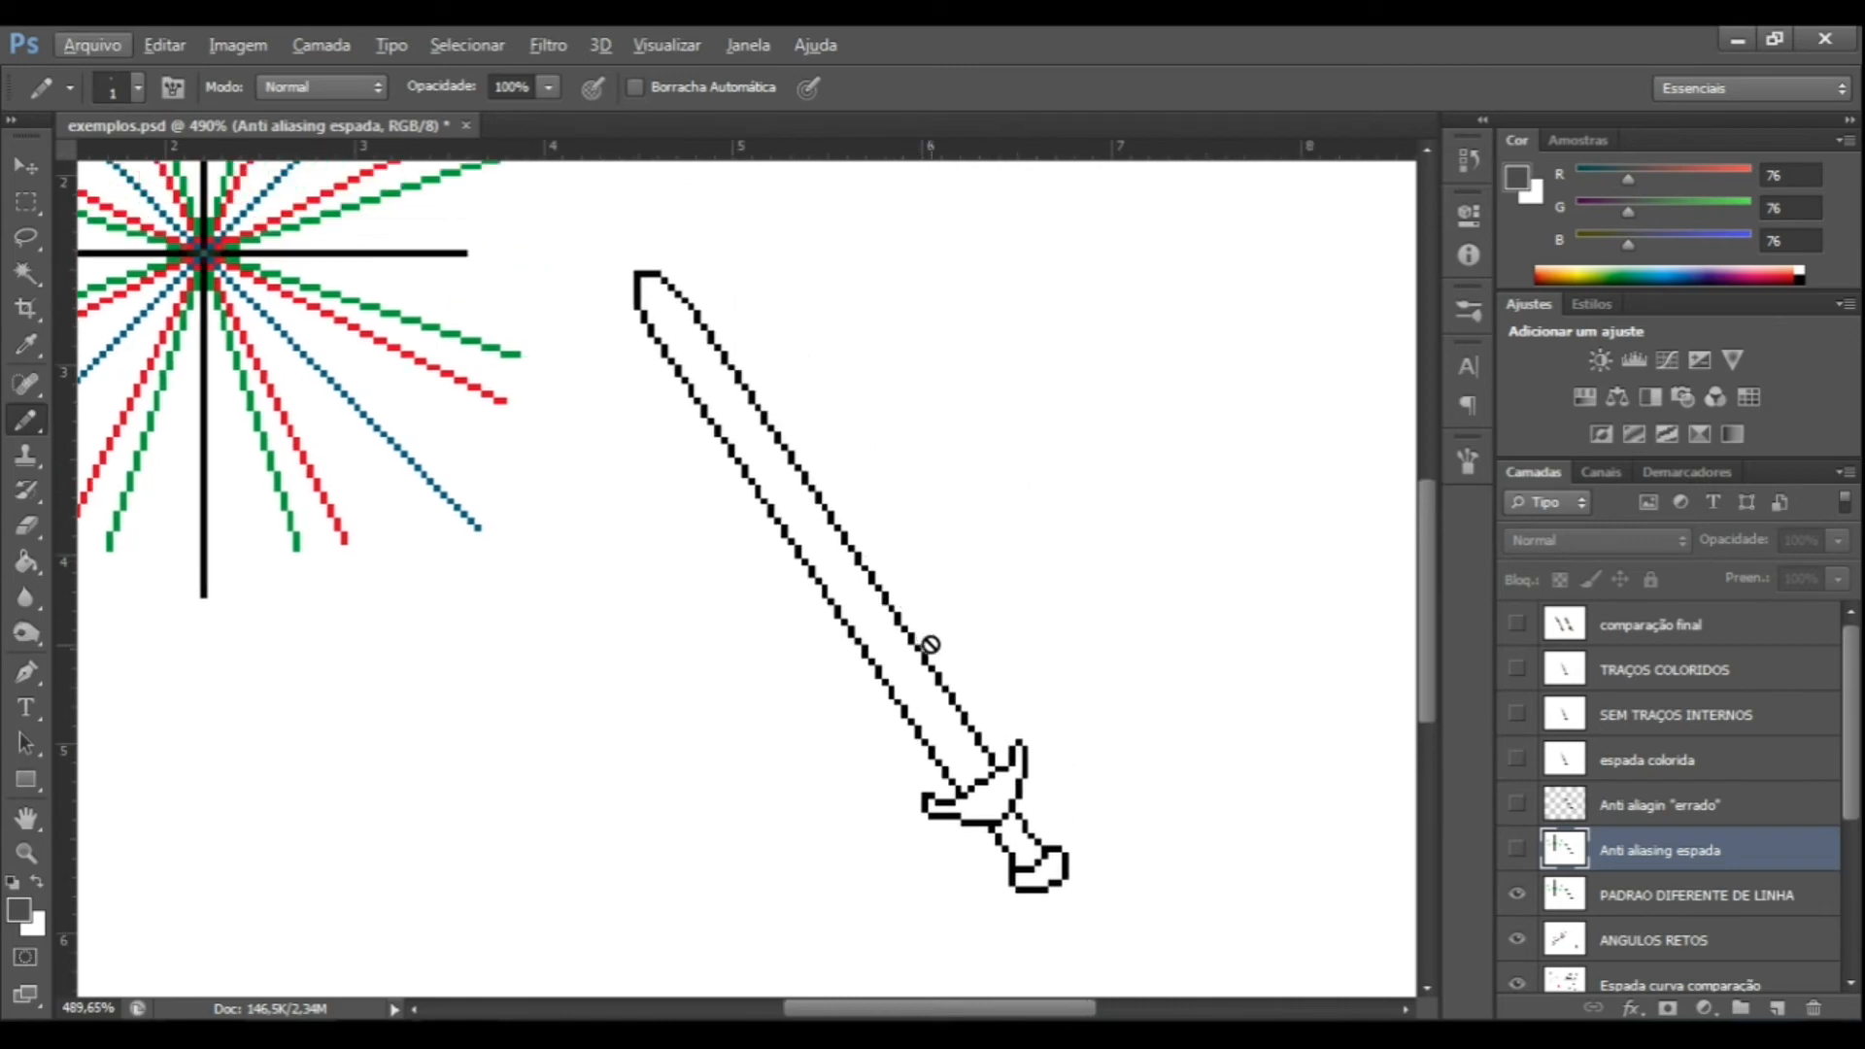
pyautogui.click(1518, 805)
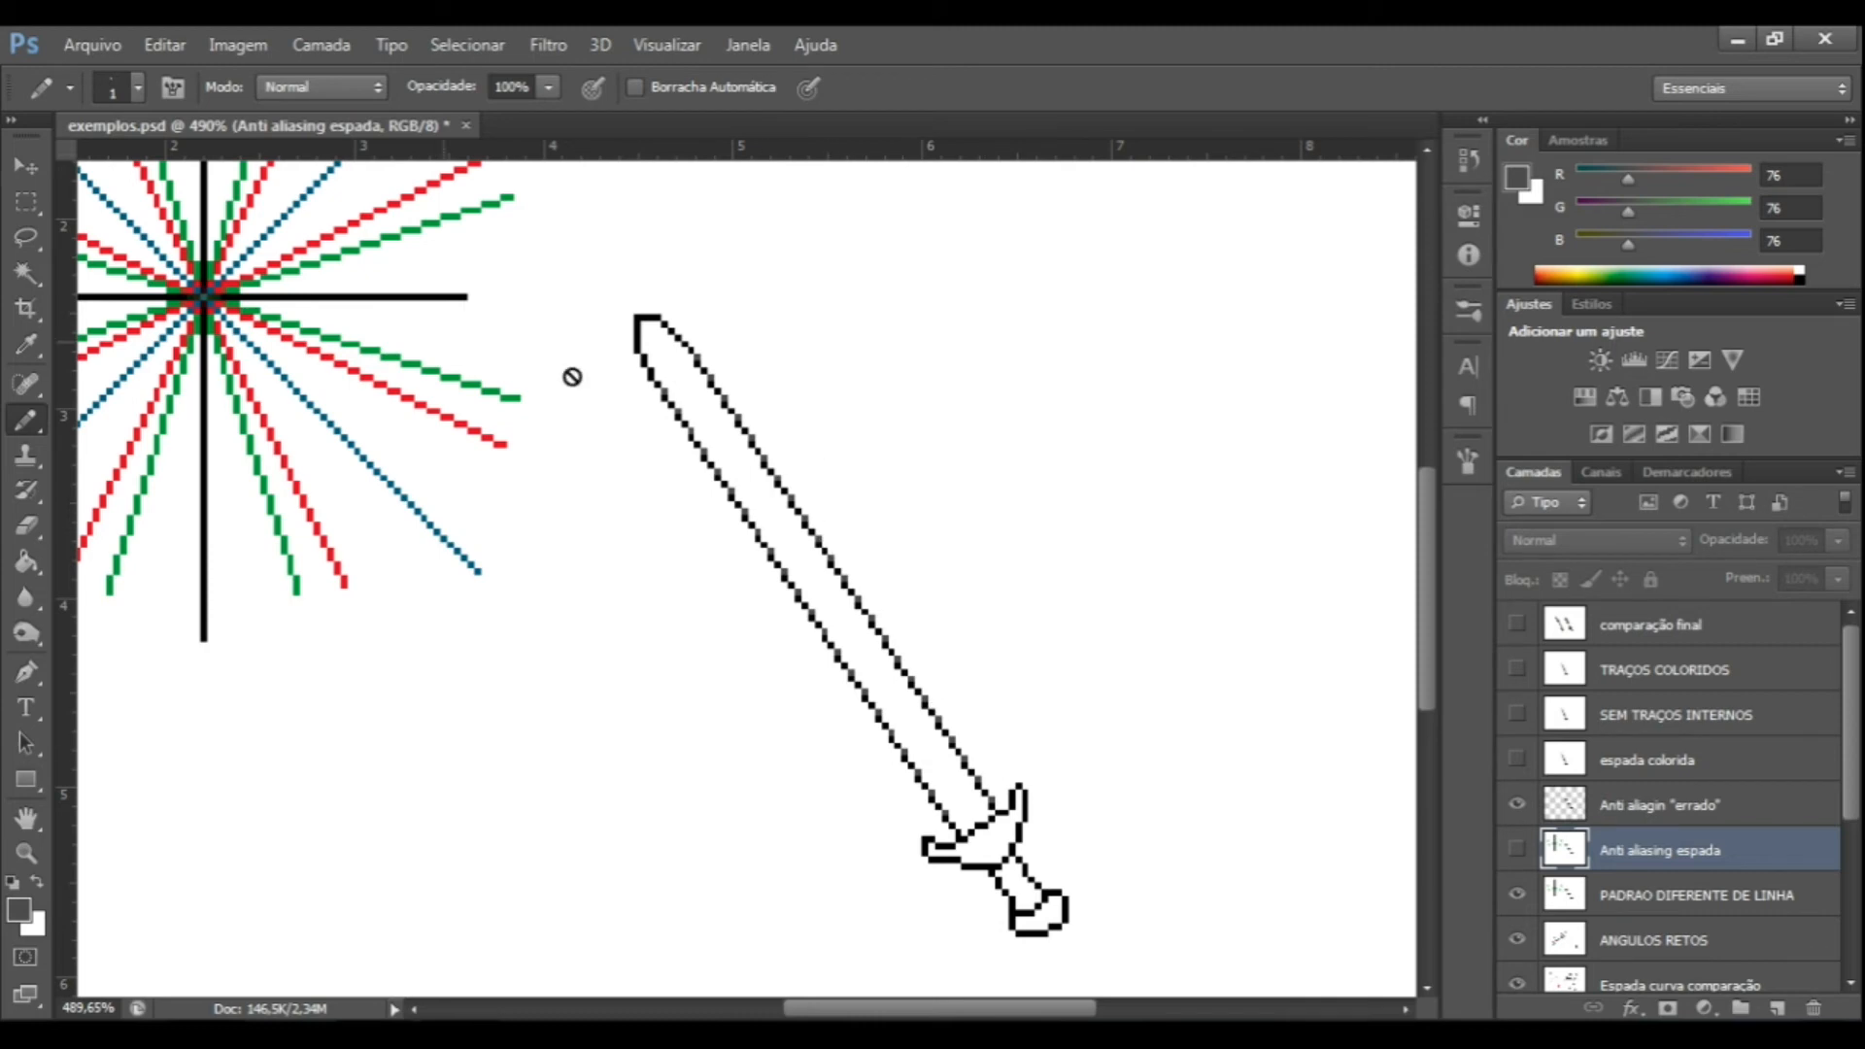
# Hide the Anti aliagin "errado" layer and show the Anti aliasing espada and espada colorida layers.
pyautogui.click(1517, 806)
pyautogui.click(1518, 850)
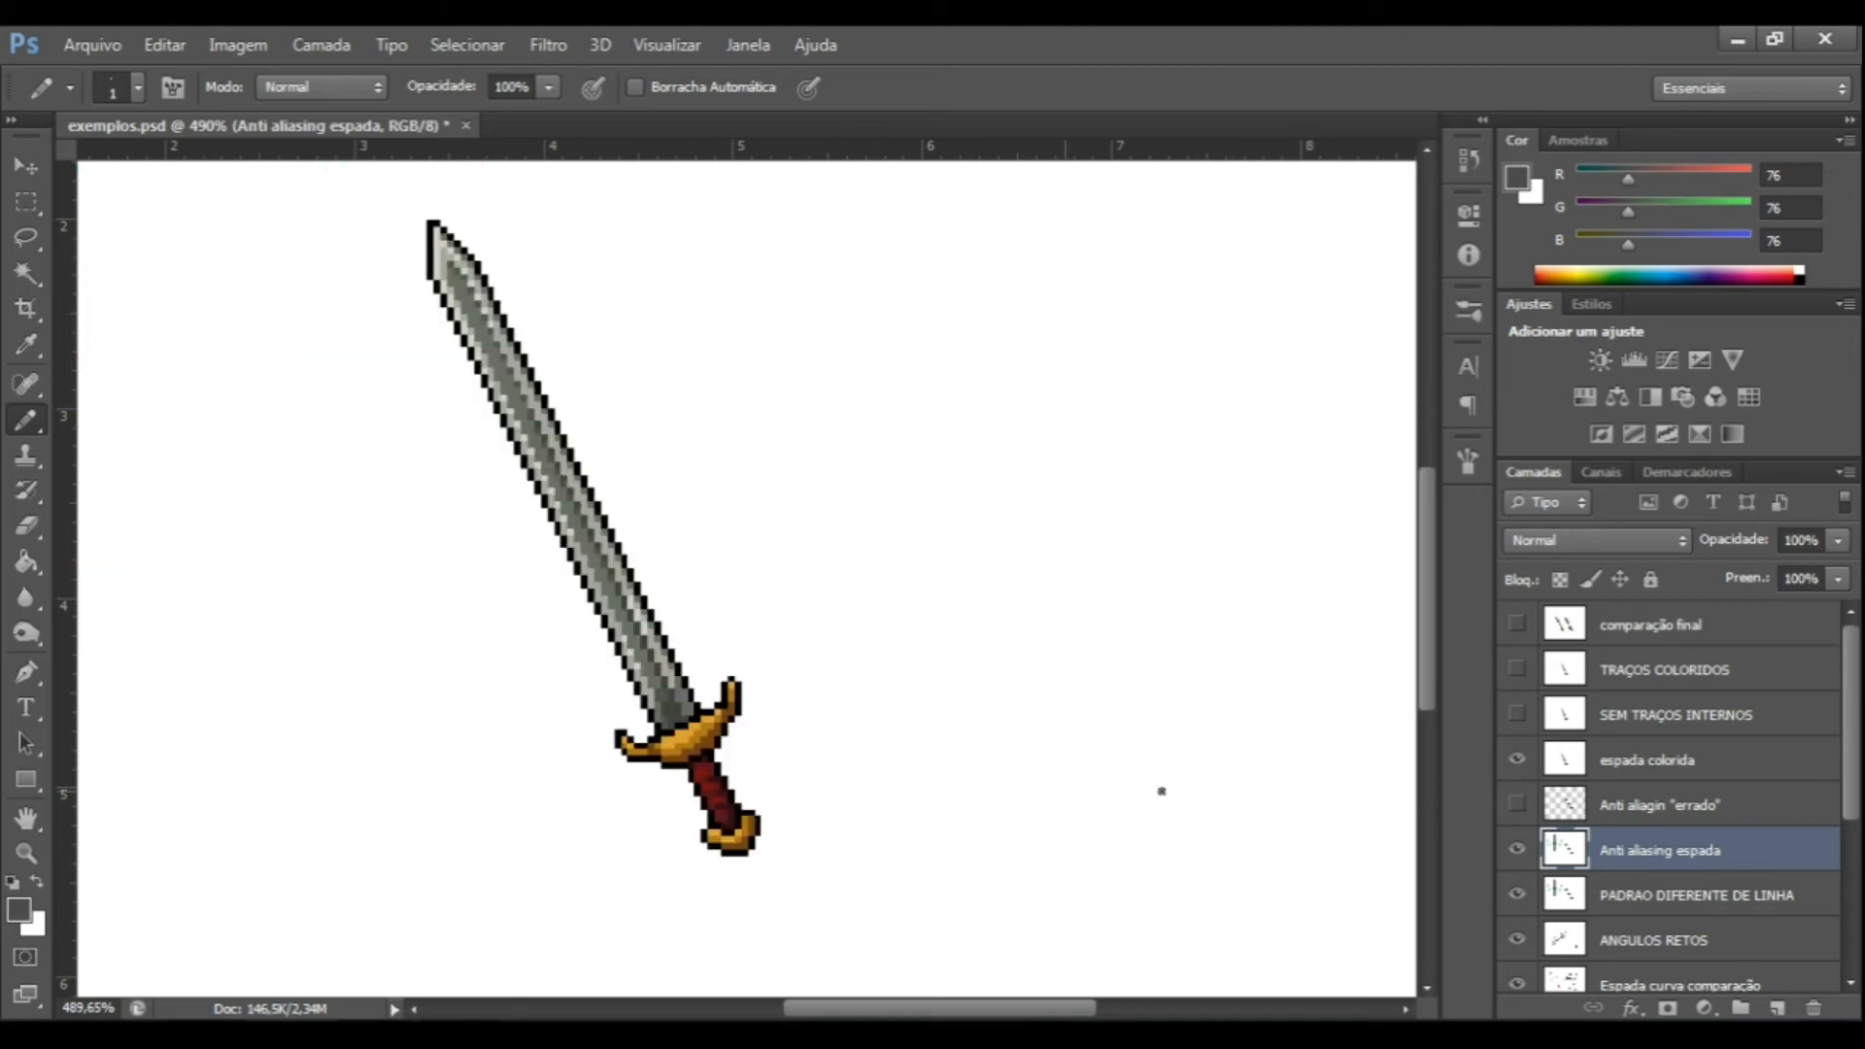
pyautogui.scroll(5, 708, 729)
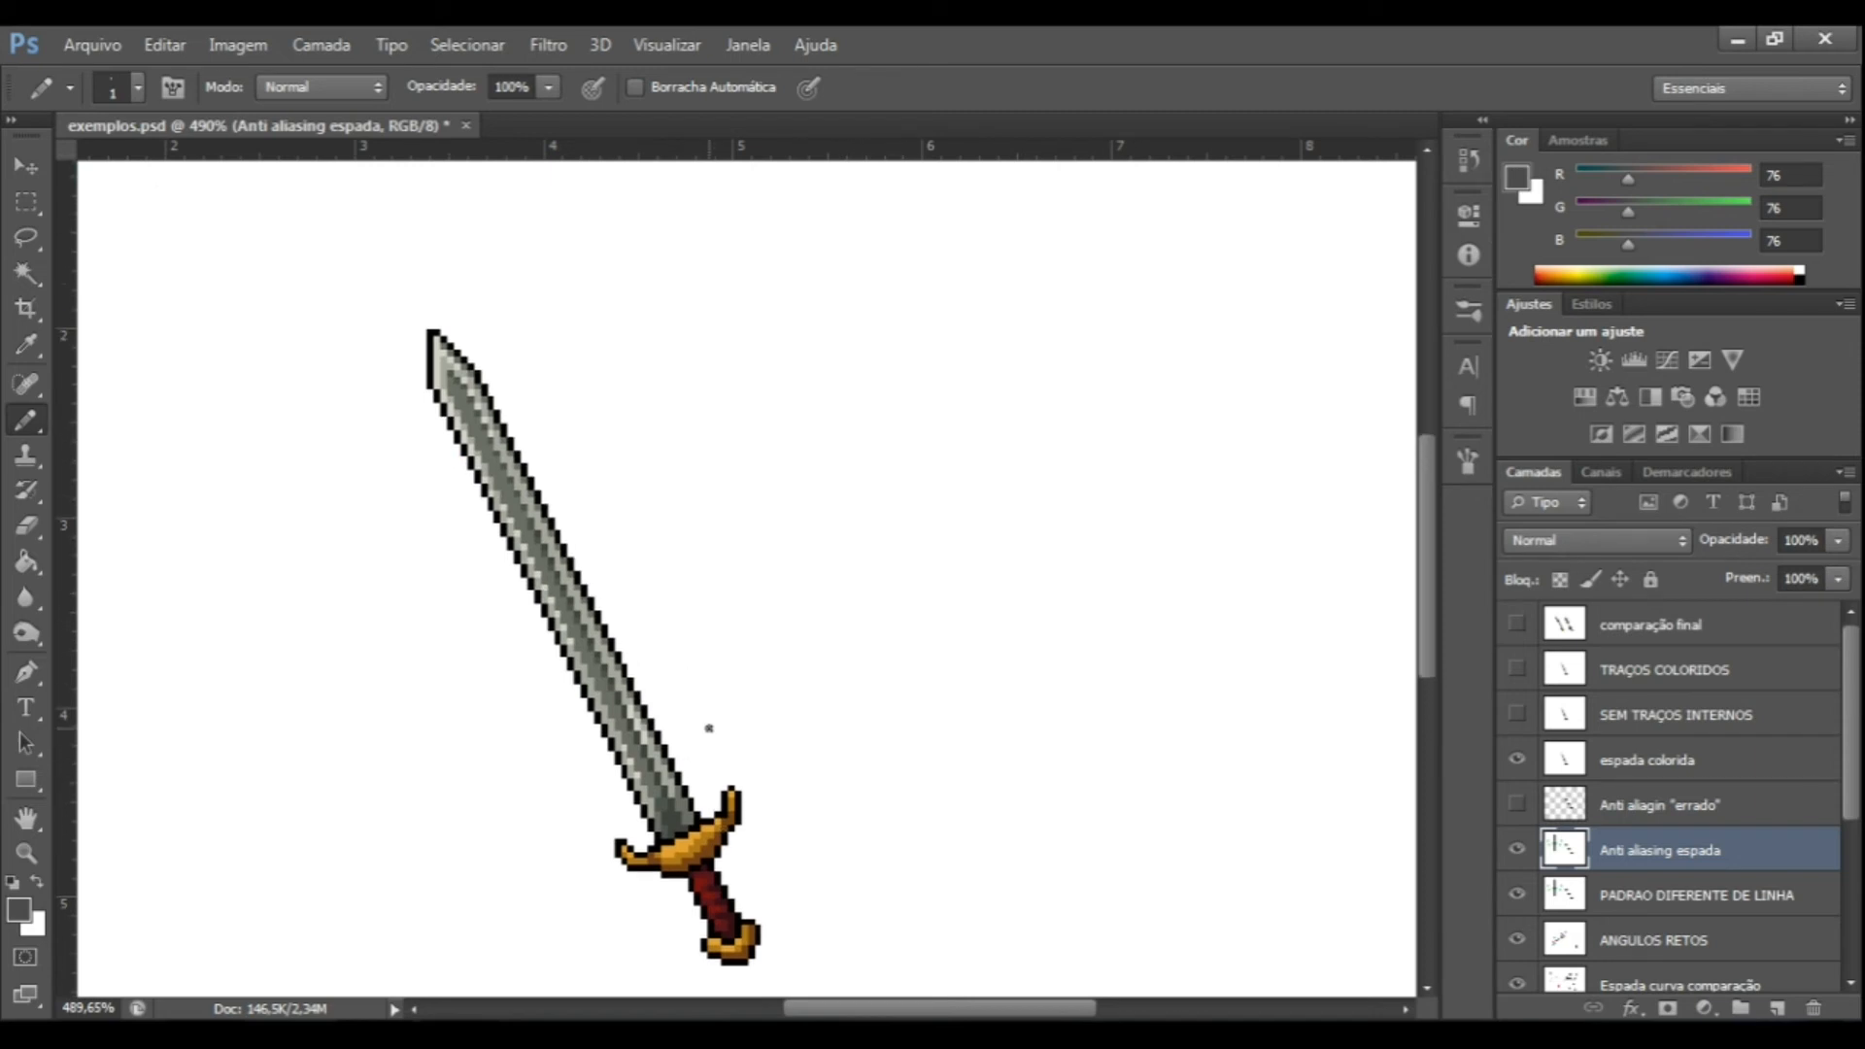
pyautogui.hscroll(-6, 701, 818)
pyautogui.scroll(-2, 666, 770)
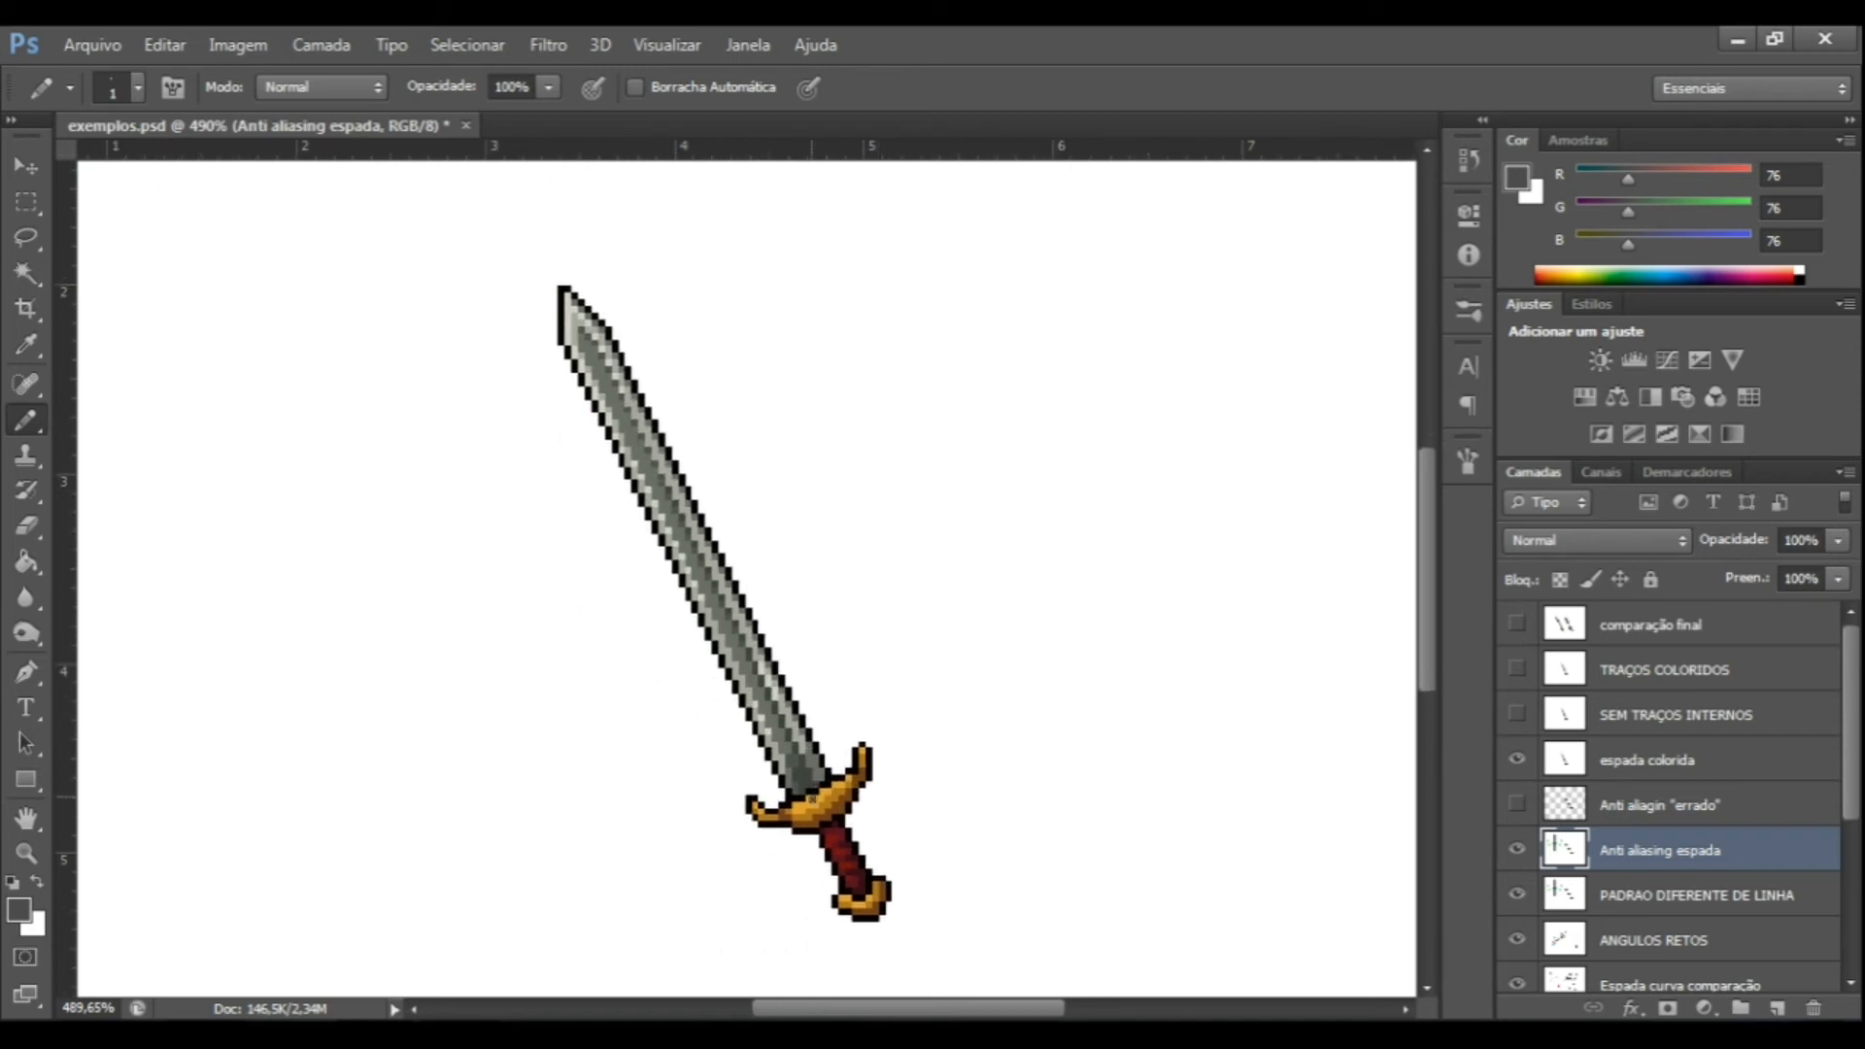
# Select the espada colorida layer and examine the black outlines and internal lines around the guard, grip and pommel.
pyautogui.scroll(3, 745, 796)
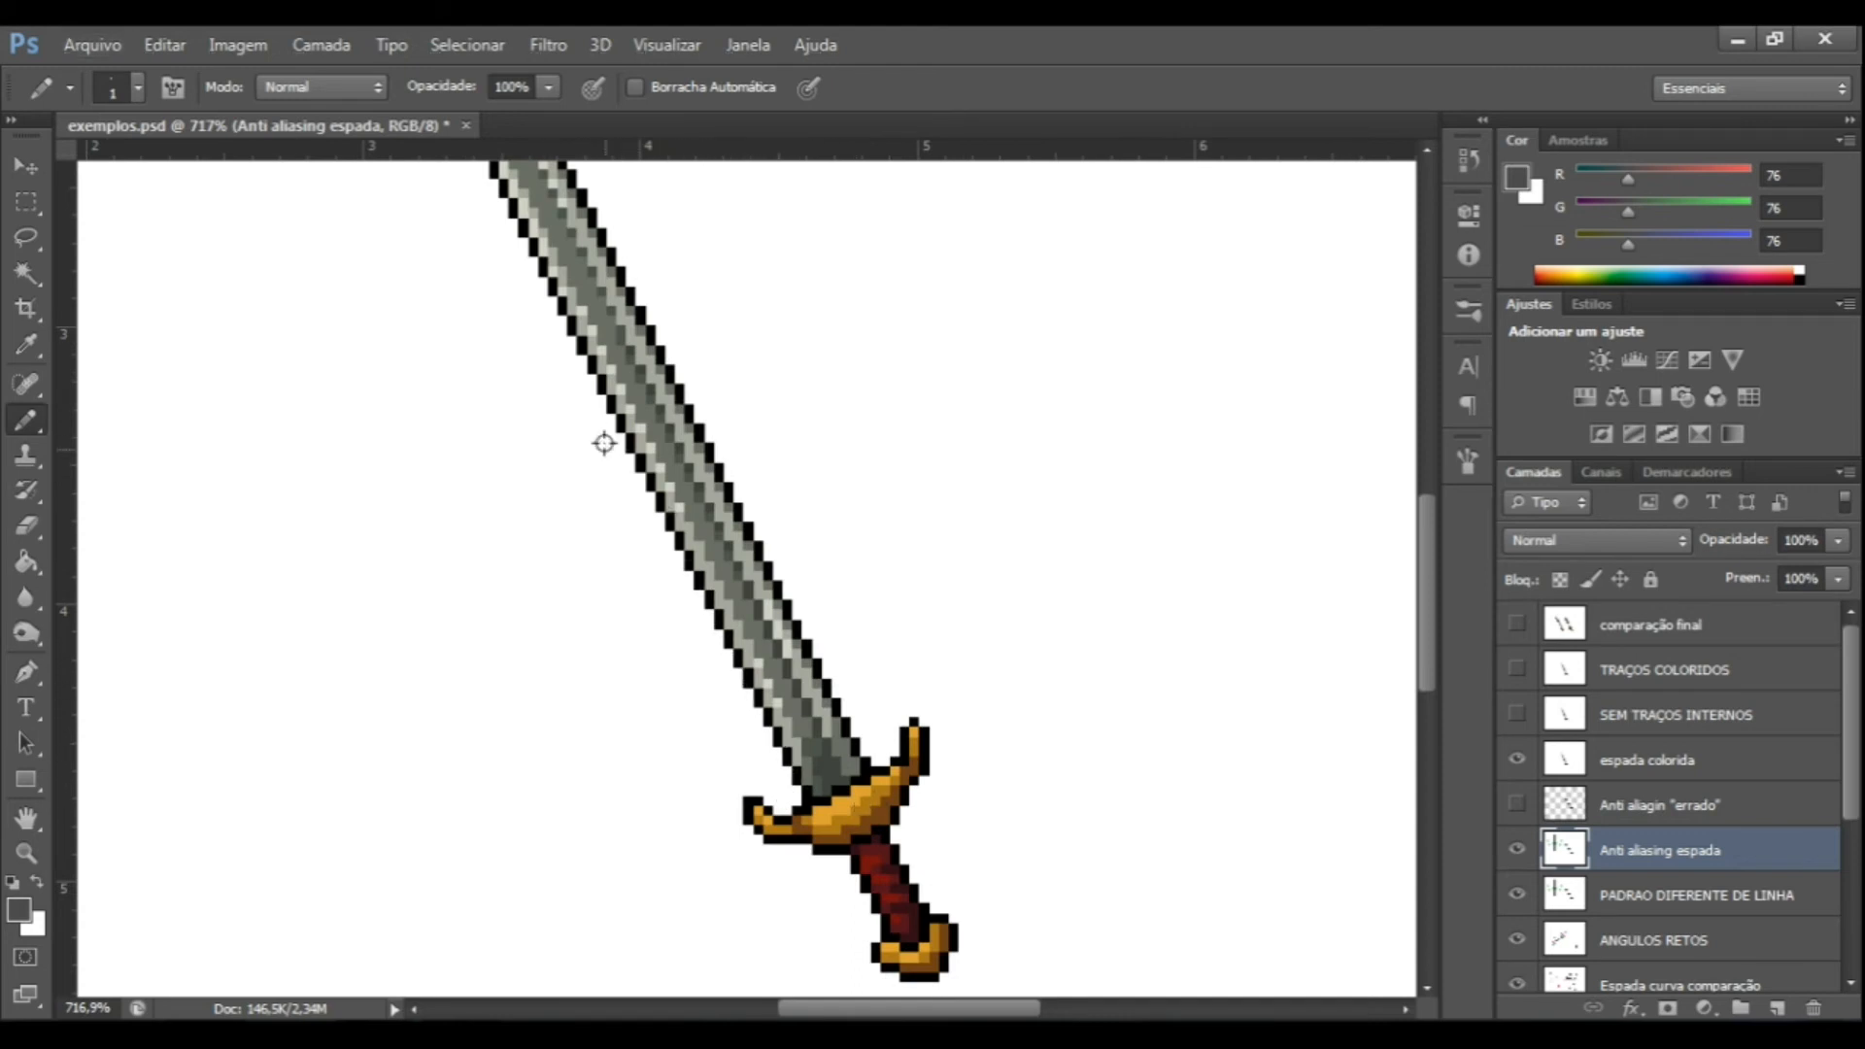
pyautogui.scroll(-3, 603, 505)
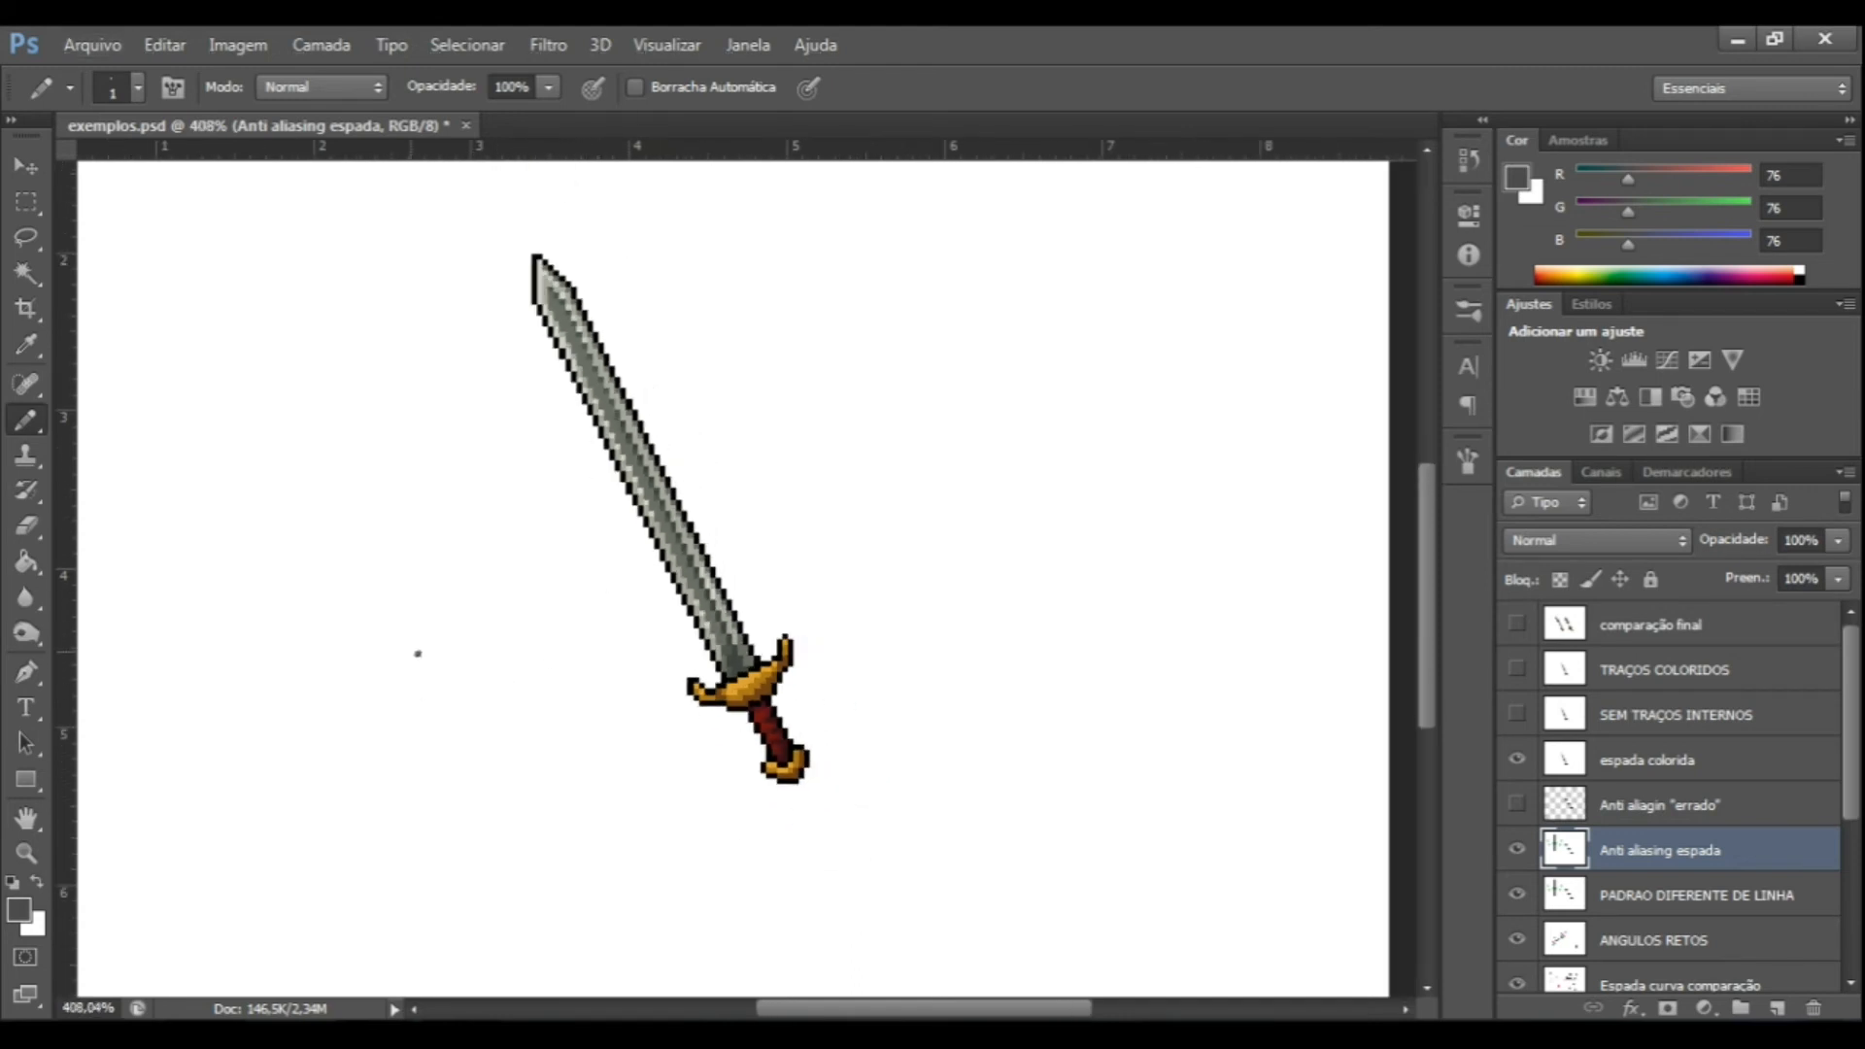
pyautogui.scroll(2, 603, 645)
pyautogui.scroll(2, 959, 728)
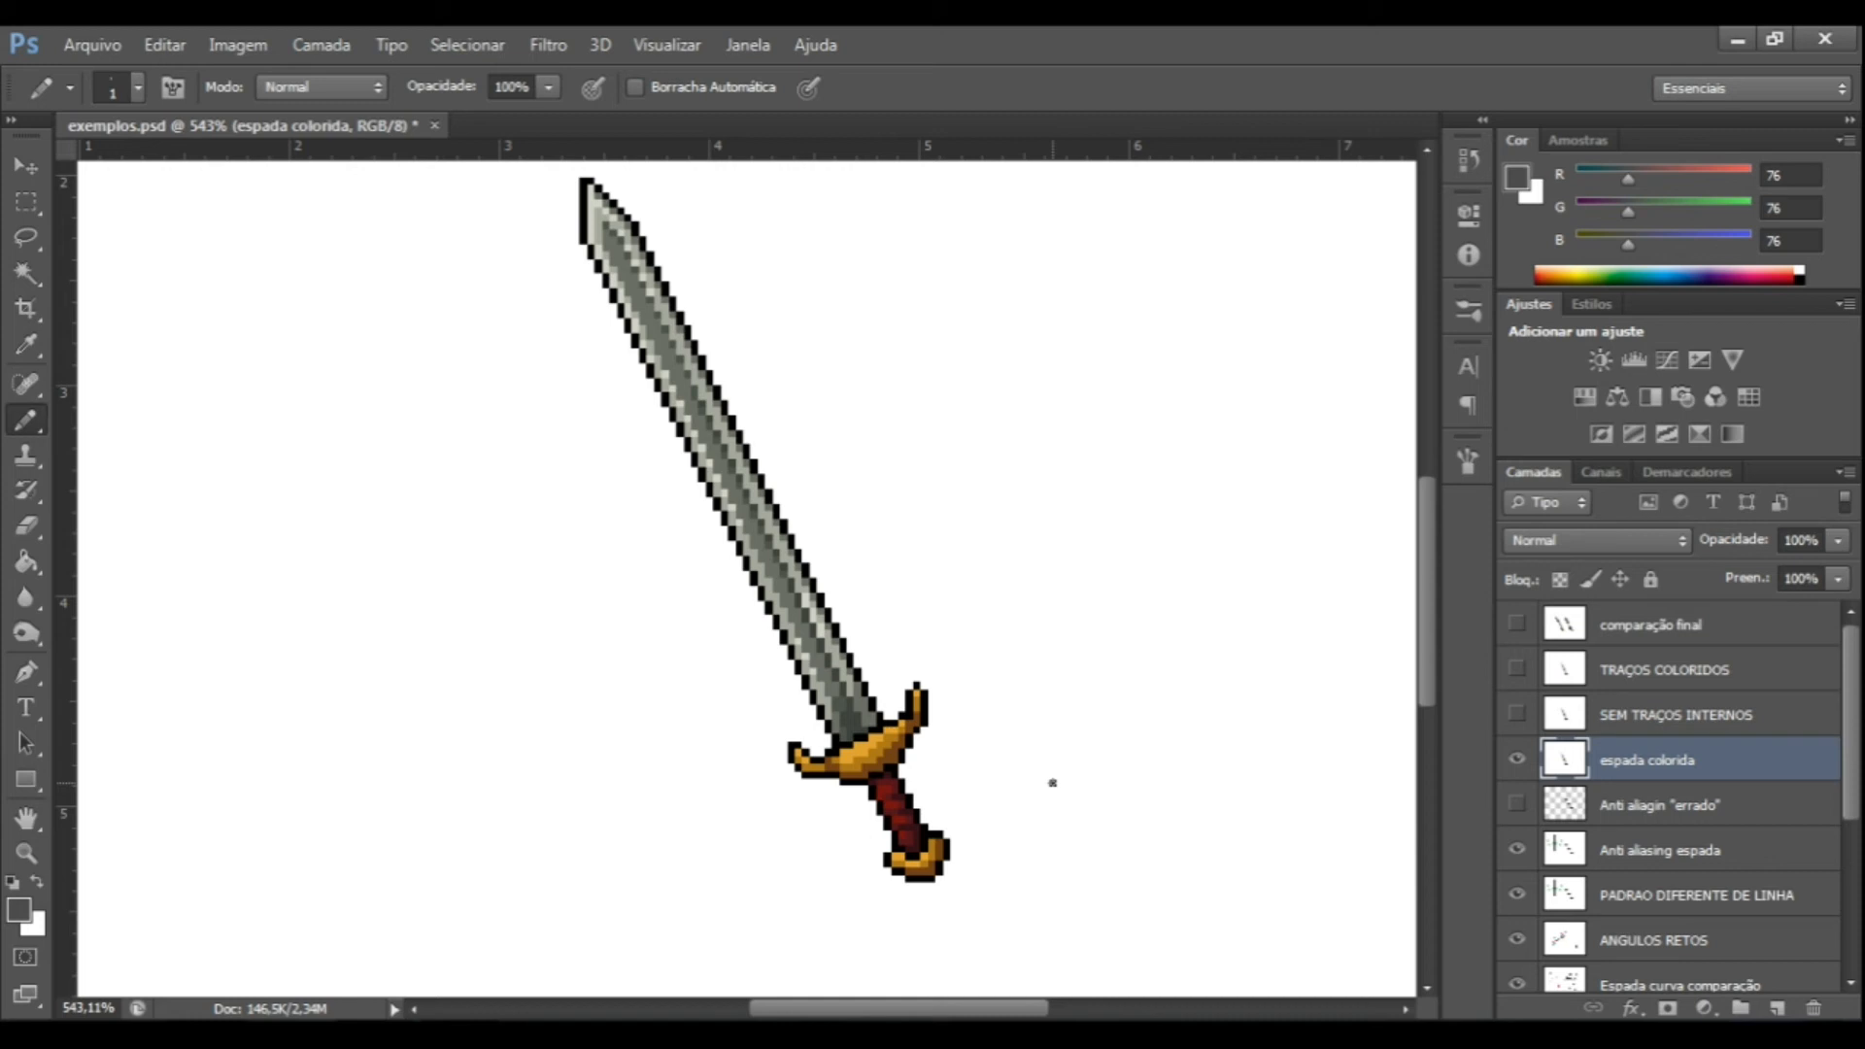
pyautogui.scroll(5, 886, 814)
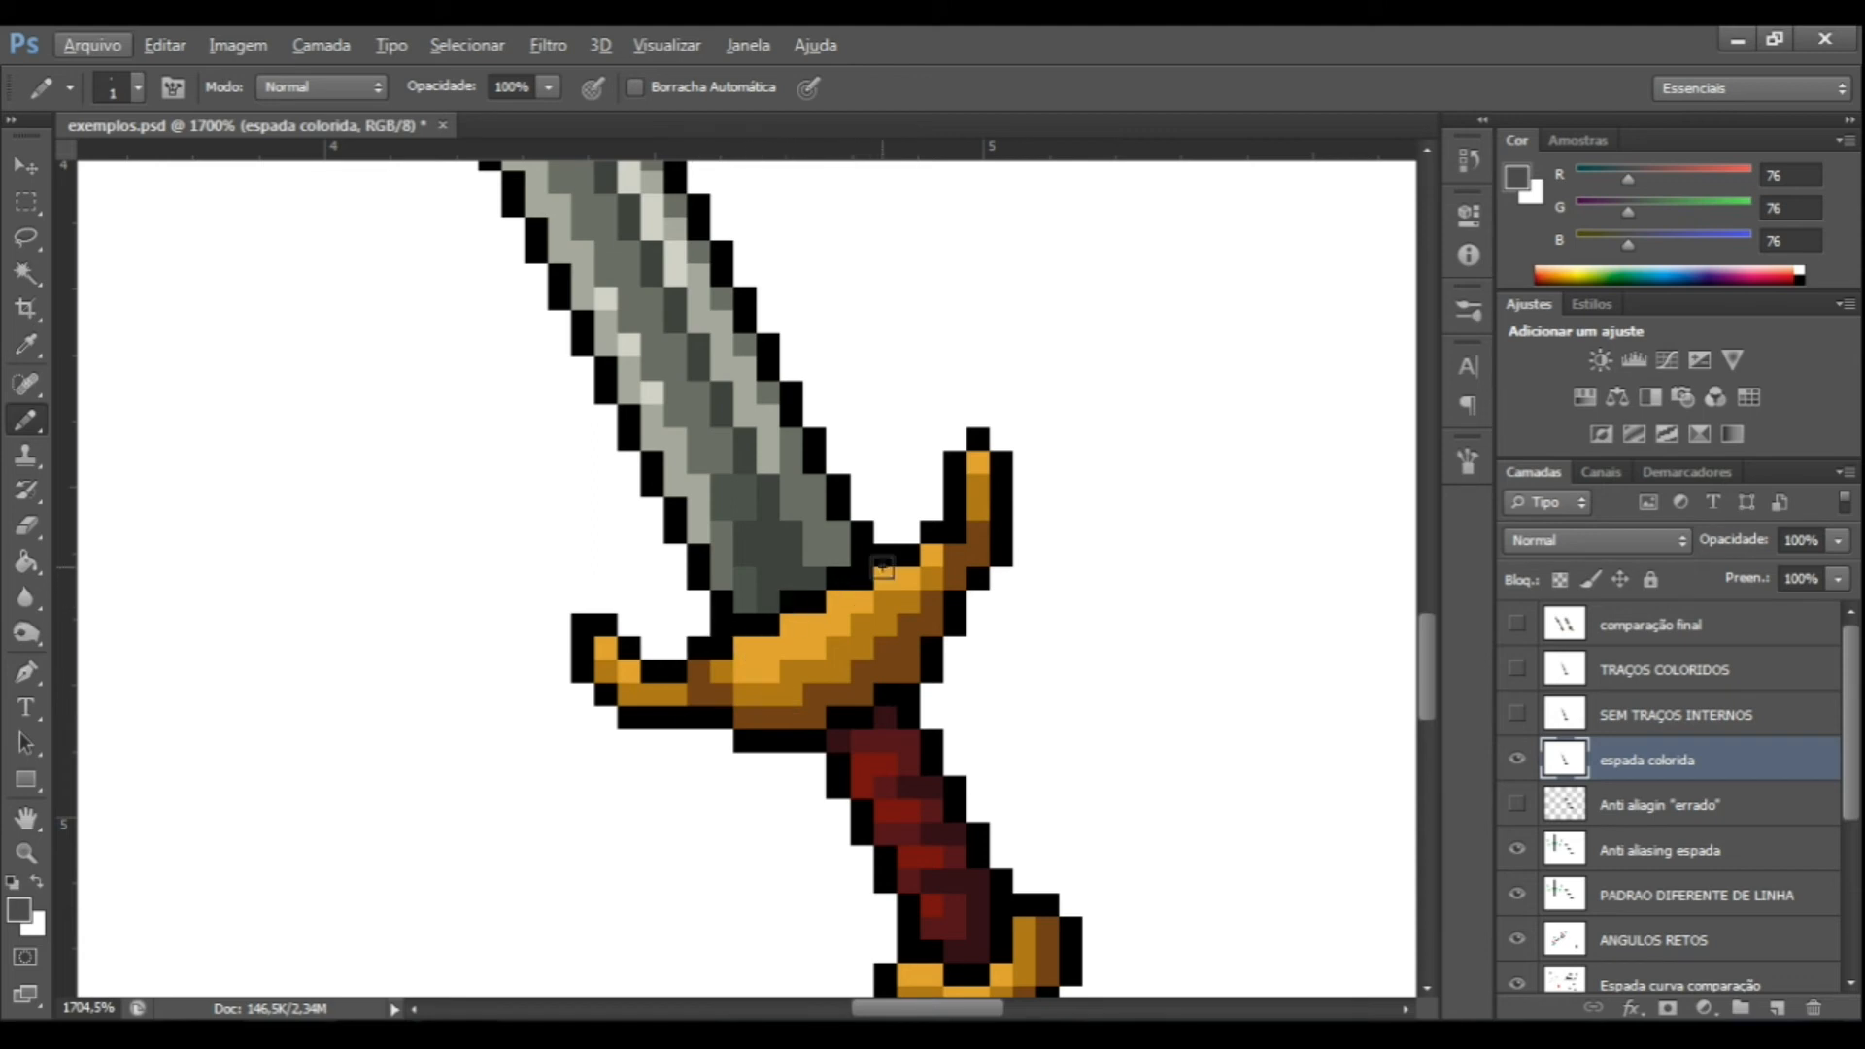
pyautogui.scroll(-1, 944, 685)
pyautogui.scroll(-2, 944, 686)
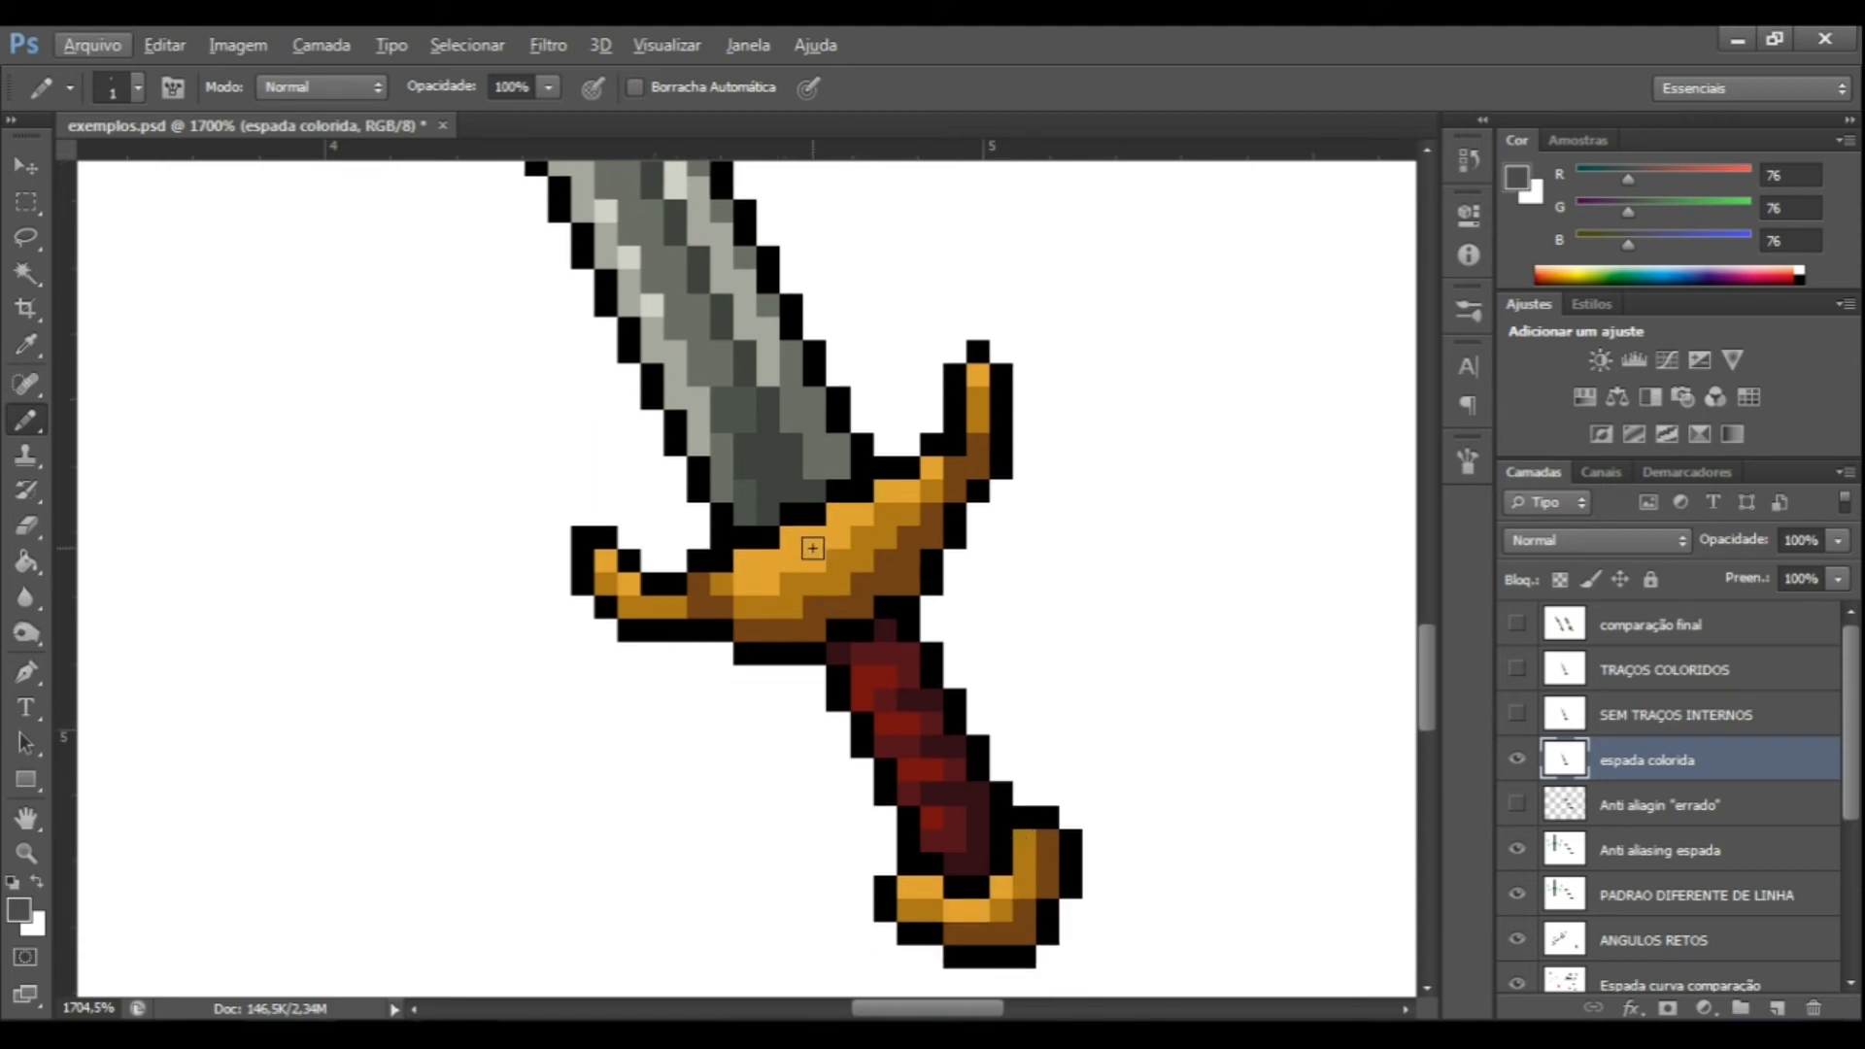
pyautogui.scroll(-2, 845, 549)
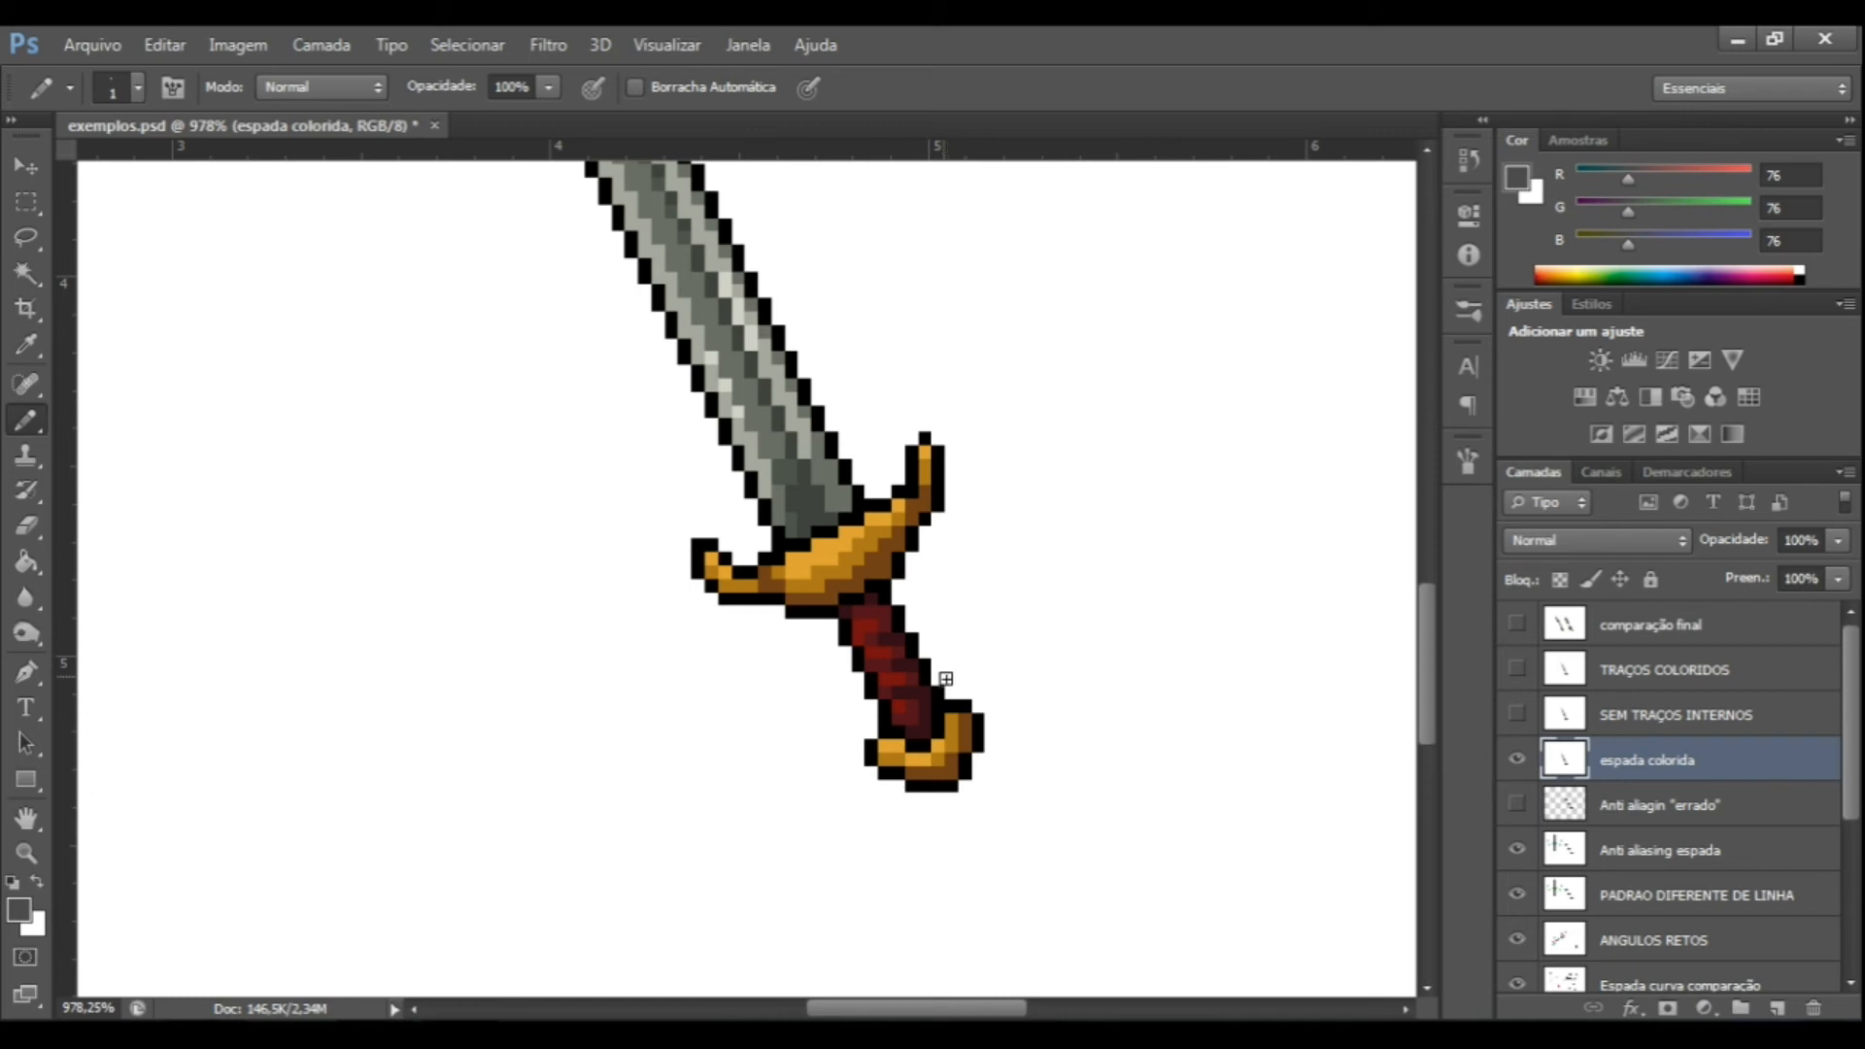
pyautogui.scroll(2, 923, 670)
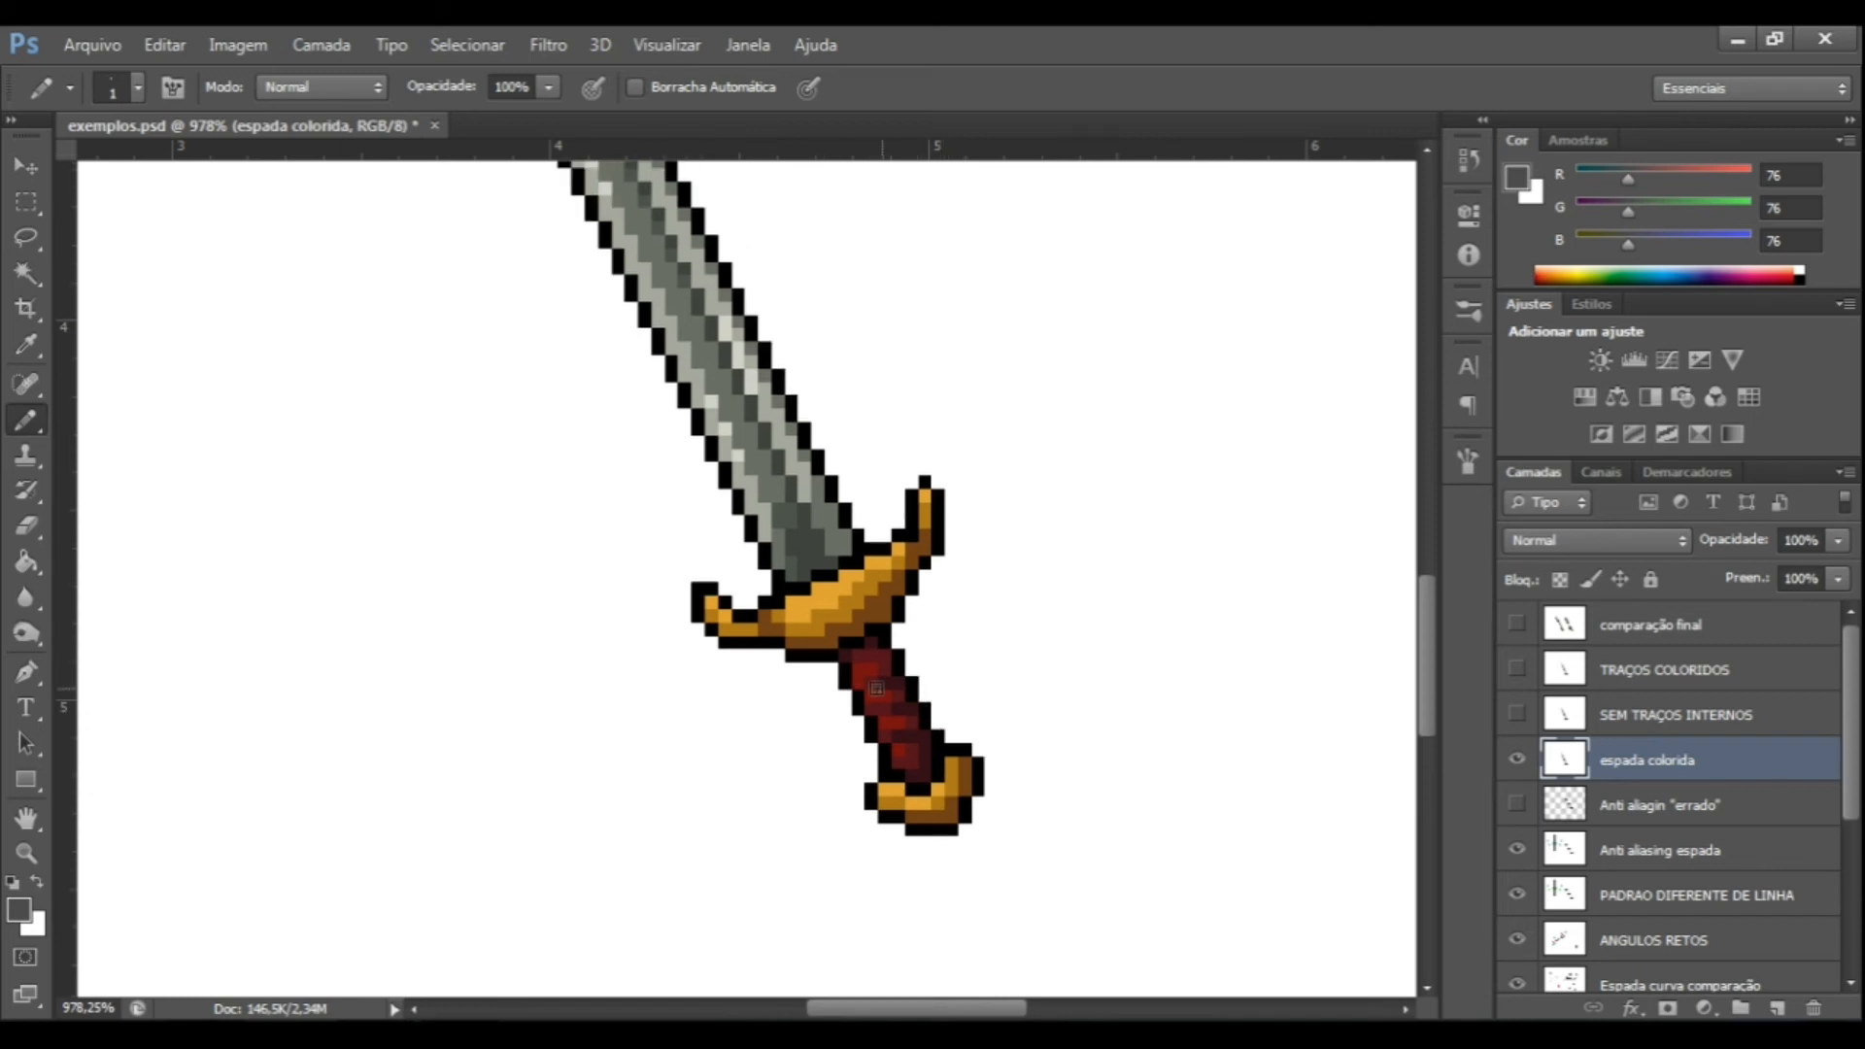
# Show the SEM TRAÇOS INTERNOS layer and inspect the colored sword without internal black lines.
pyautogui.click(1517, 714)
pyautogui.scroll(3, 935, 691)
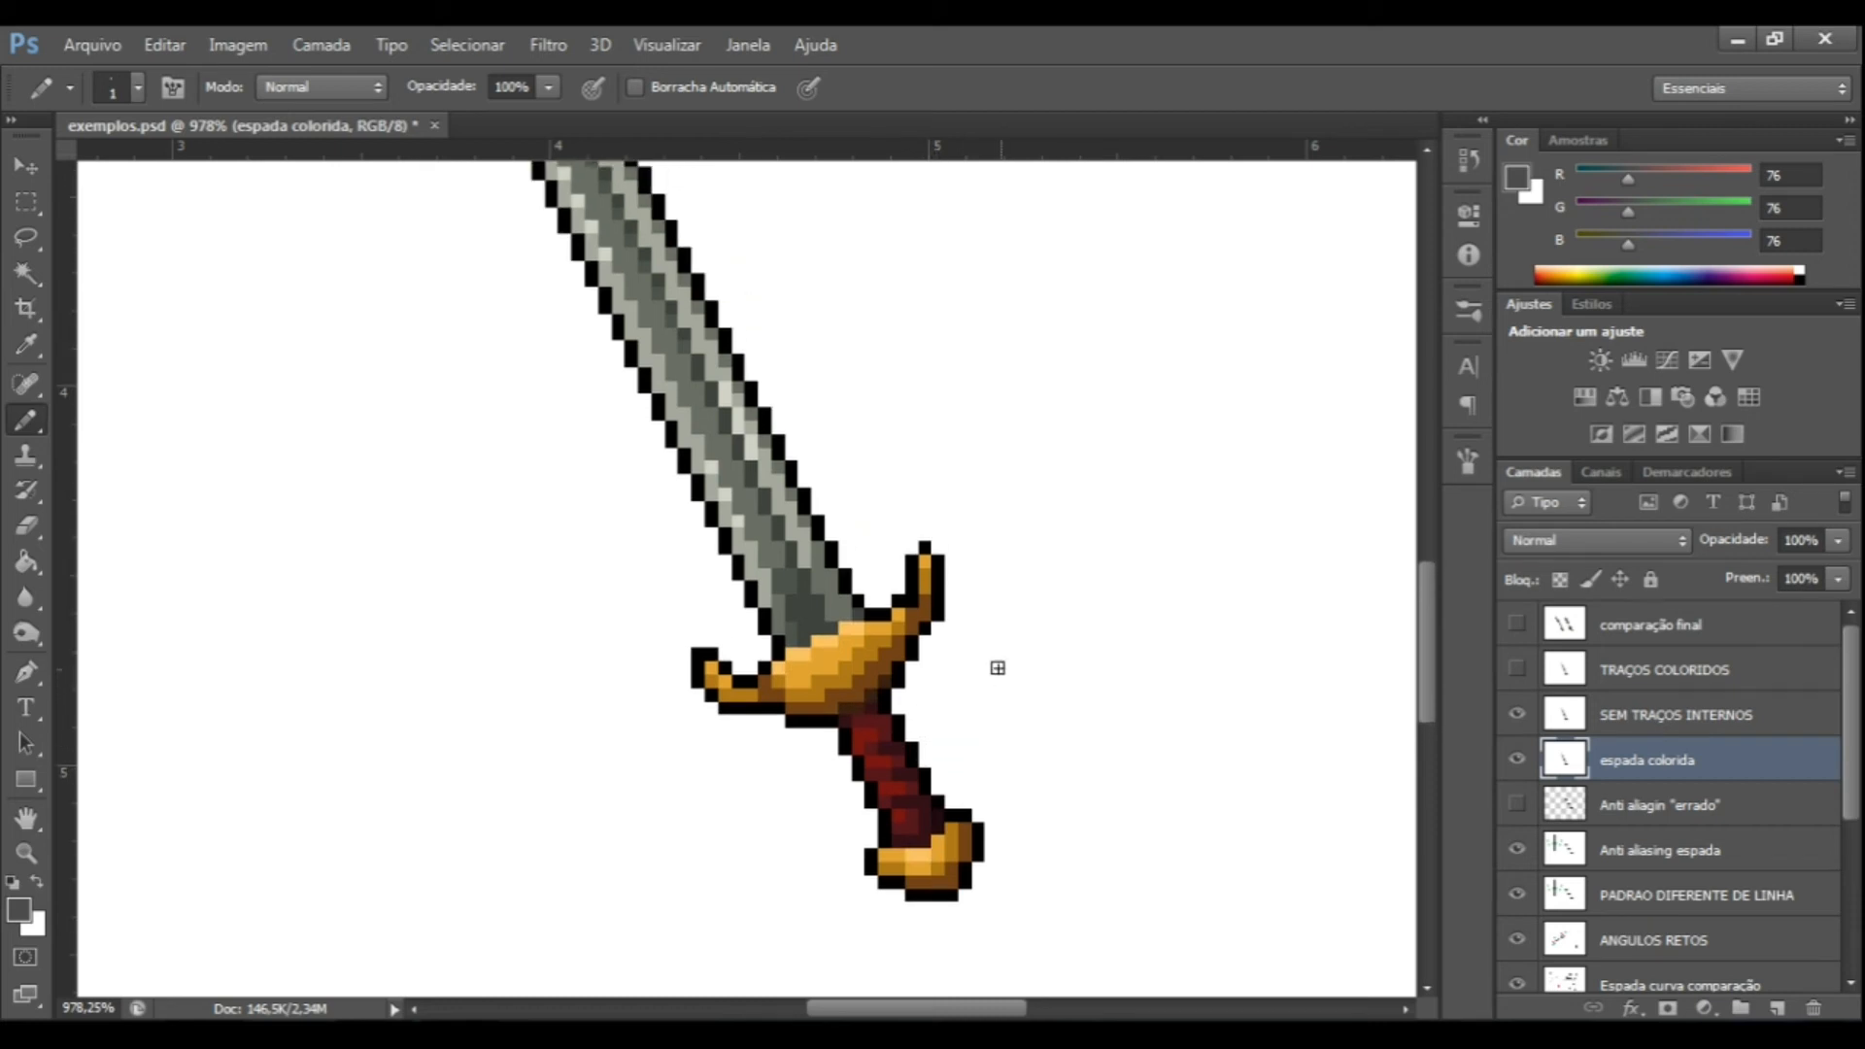
pyautogui.scroll(-2, 852, 559)
pyautogui.scroll(-2, 852, 559)
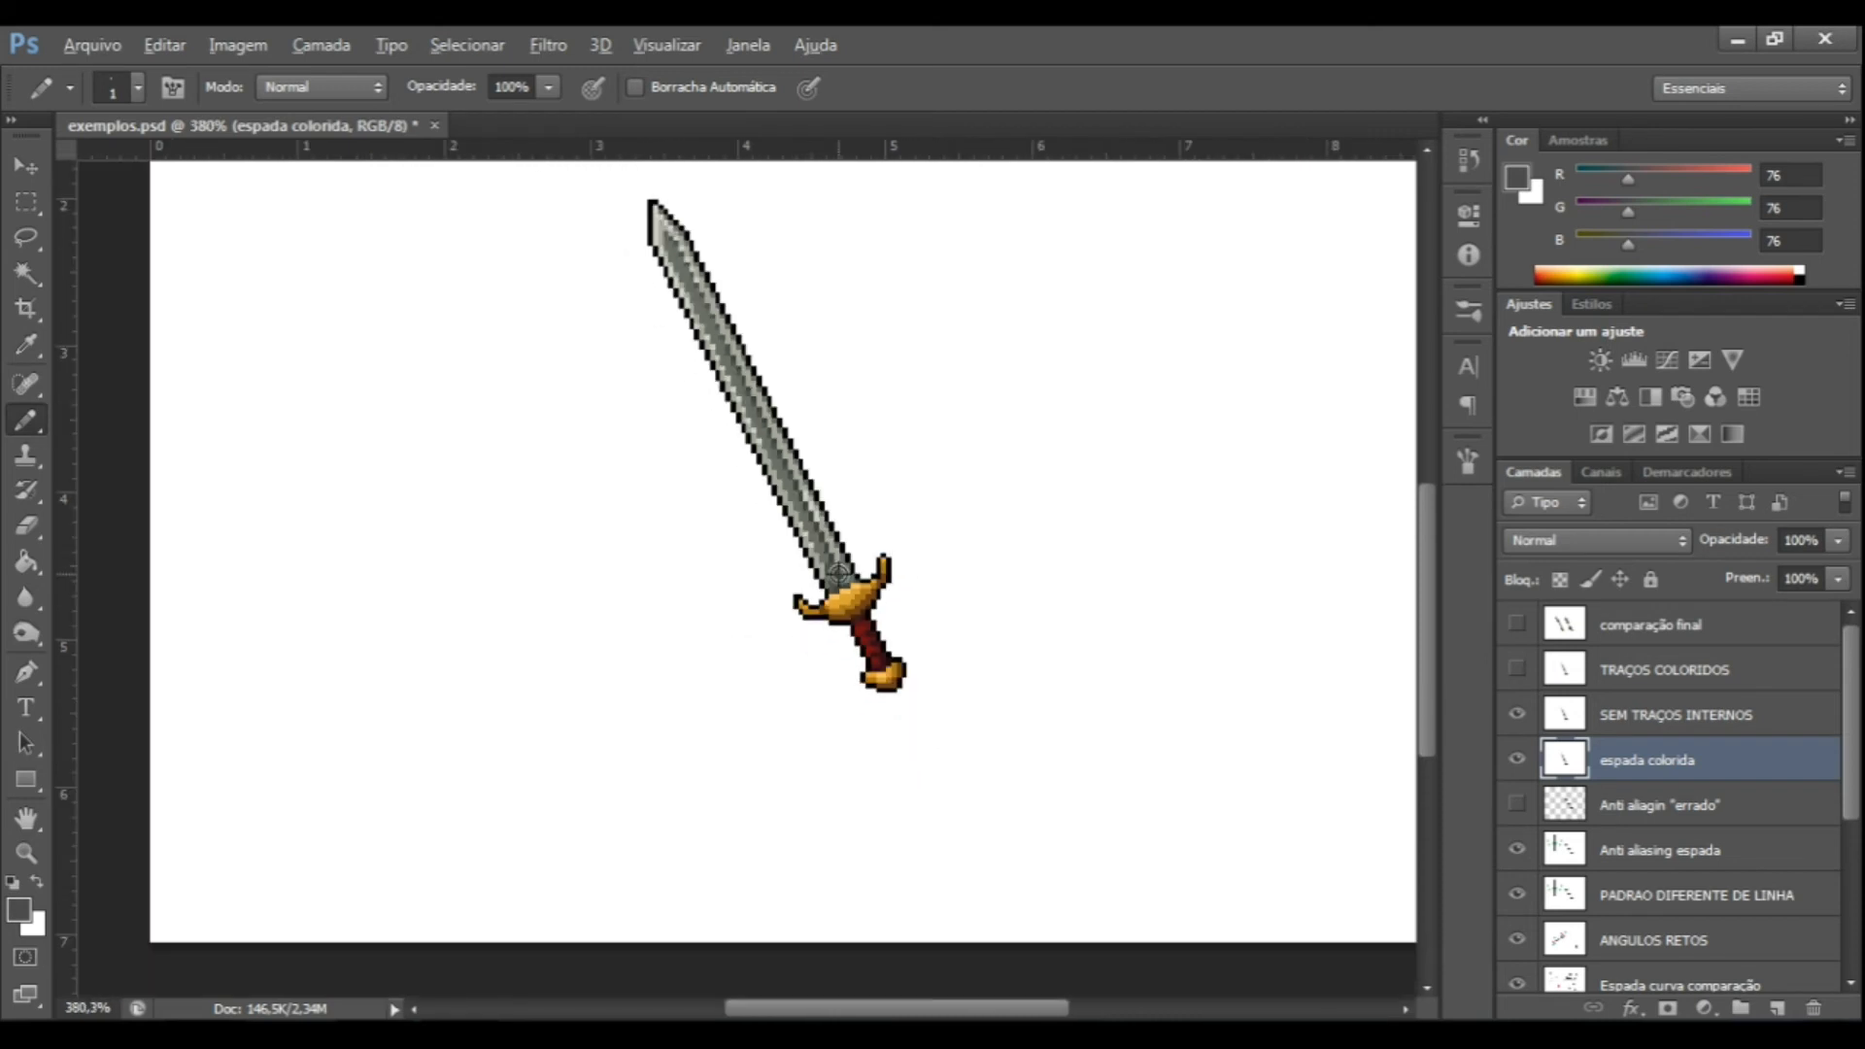
pyautogui.scroll(1, 859, 649)
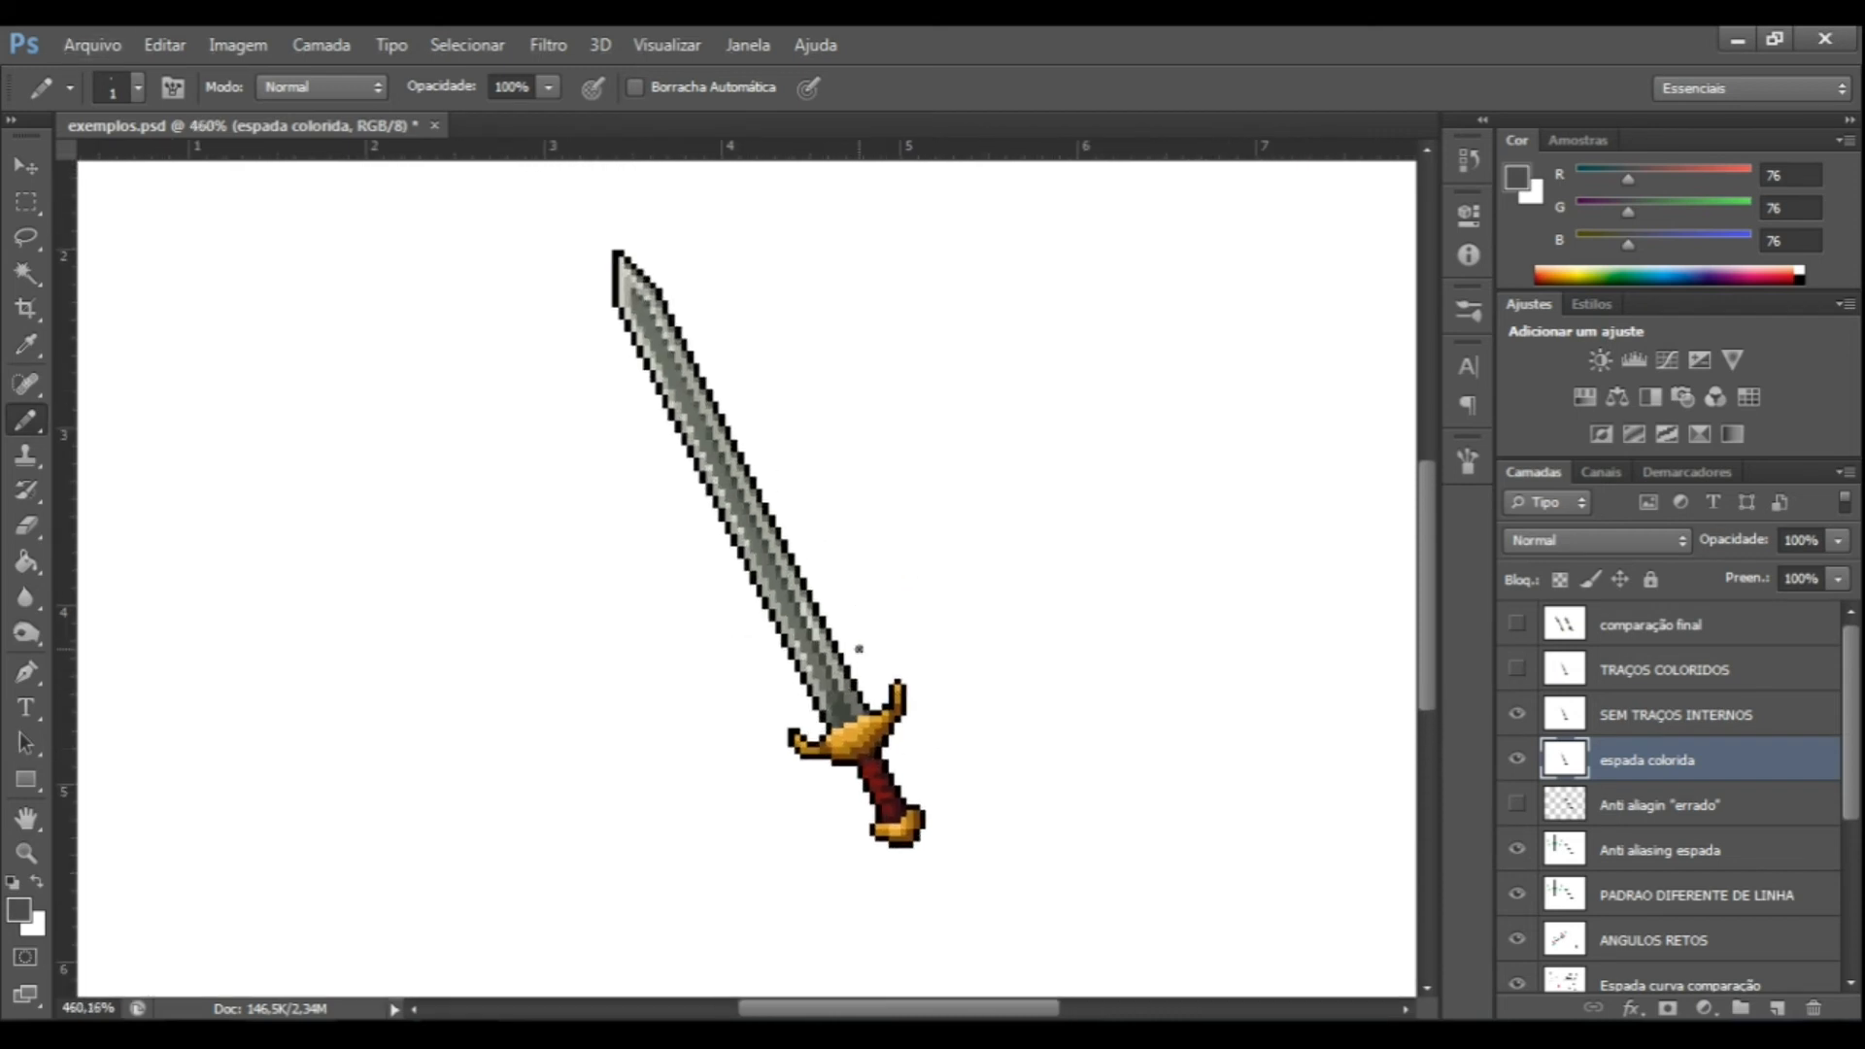
# Toggle the SEM TRAÇOS INTERNOS layer to compare both versions and inspect where the guard meets the blade and grip.
pyautogui.click(1519, 715)
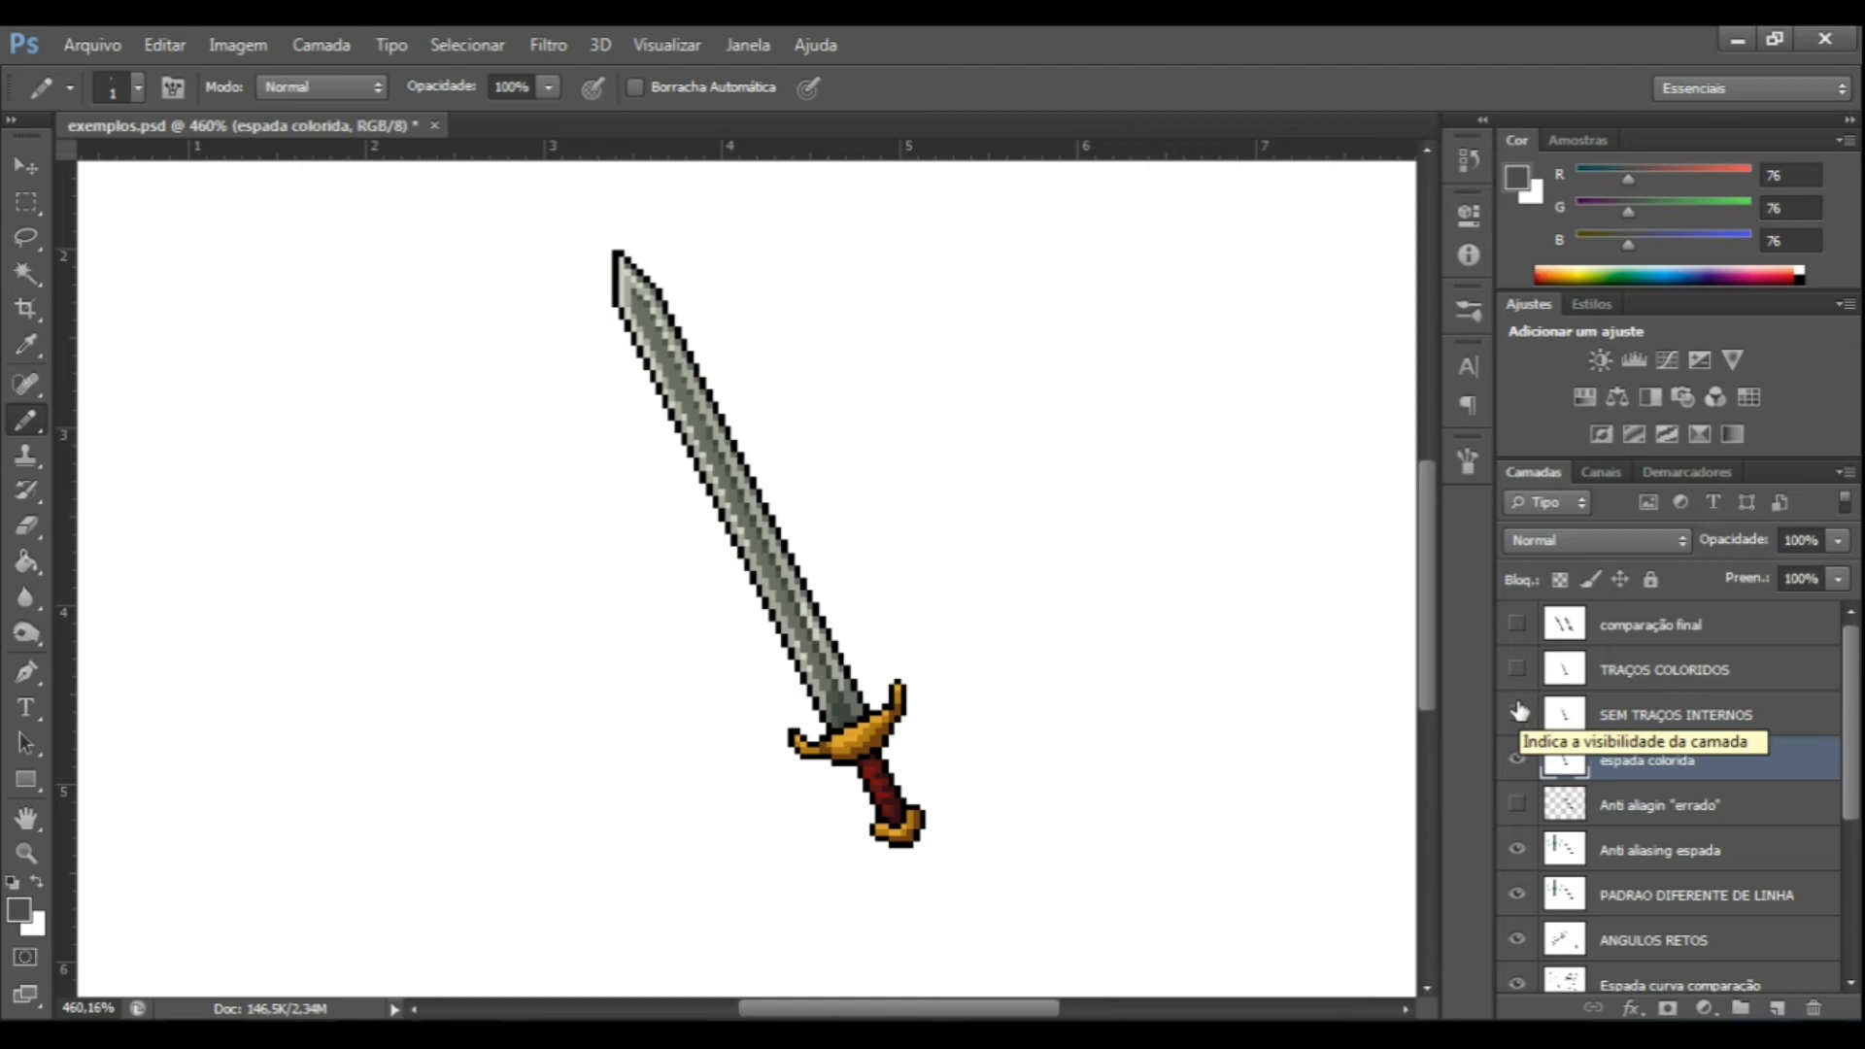
pyautogui.click(1521, 718)
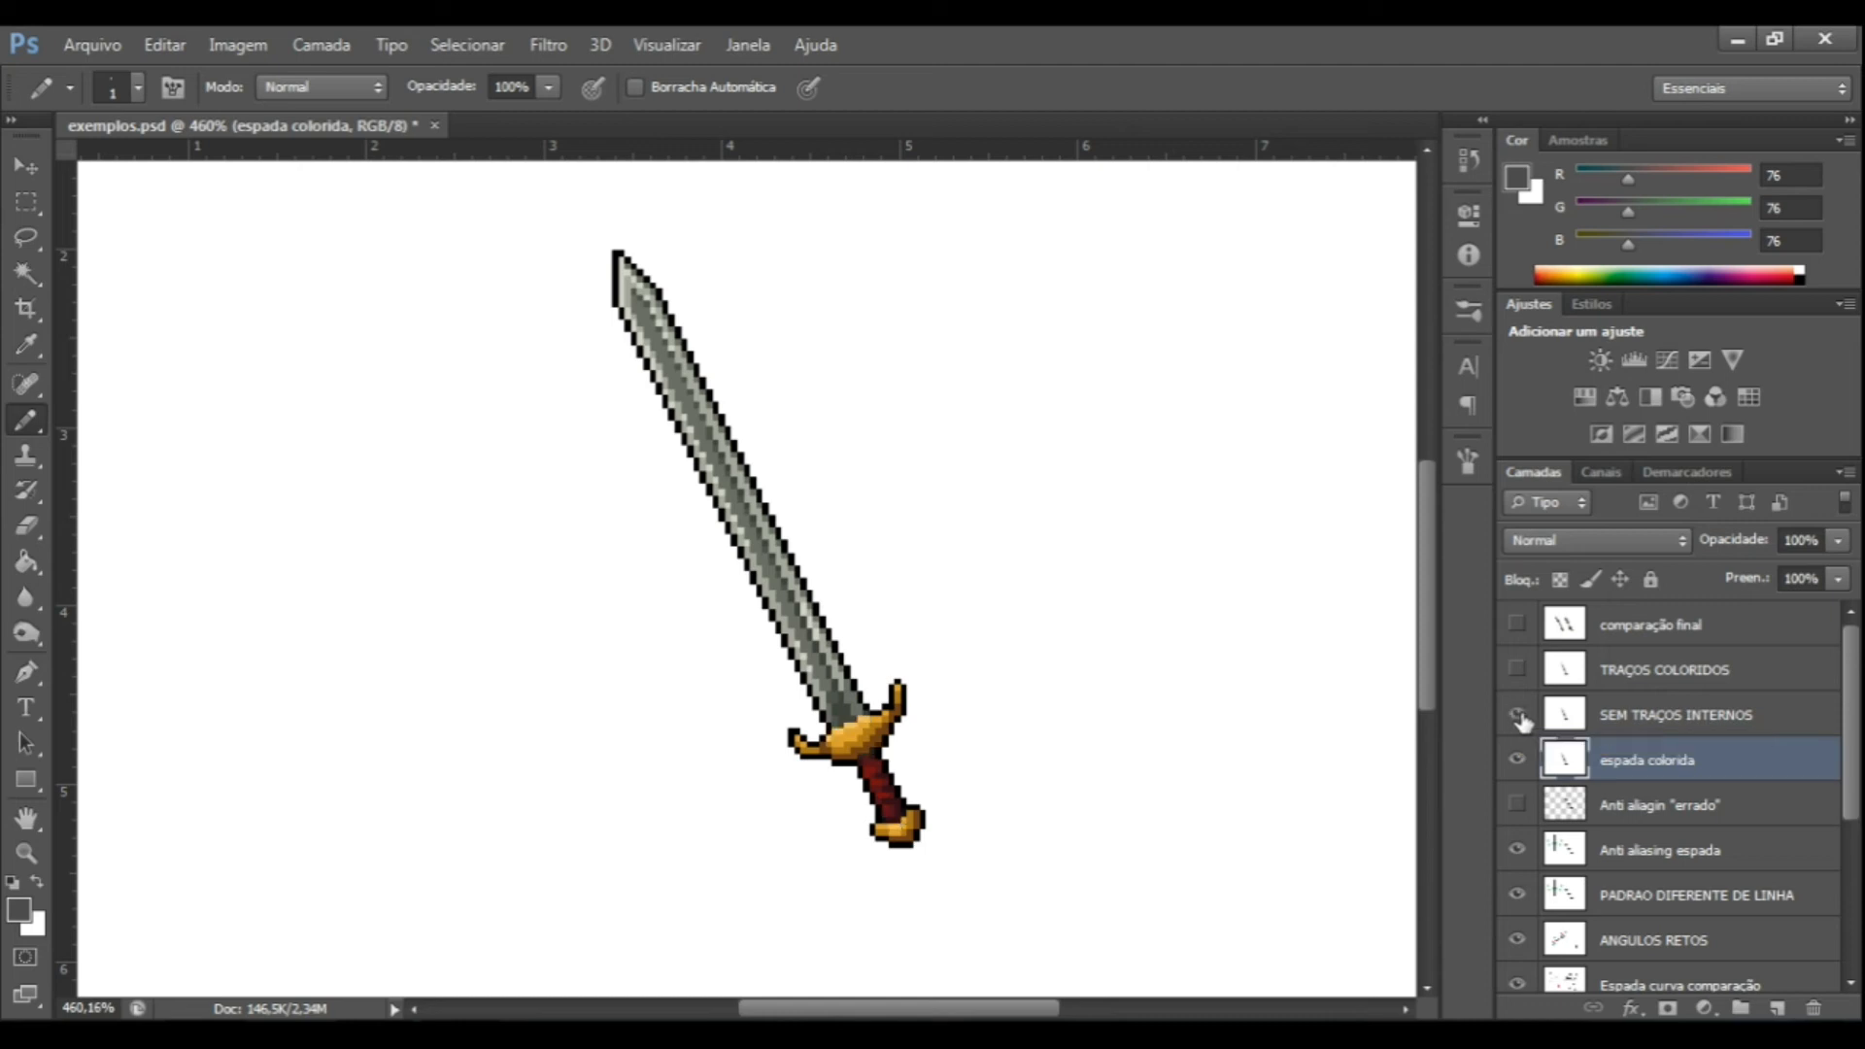
pyautogui.keyDown('alt'); pyautogui.scroll(5, 966, 791); pyautogui.keyUp('alt')
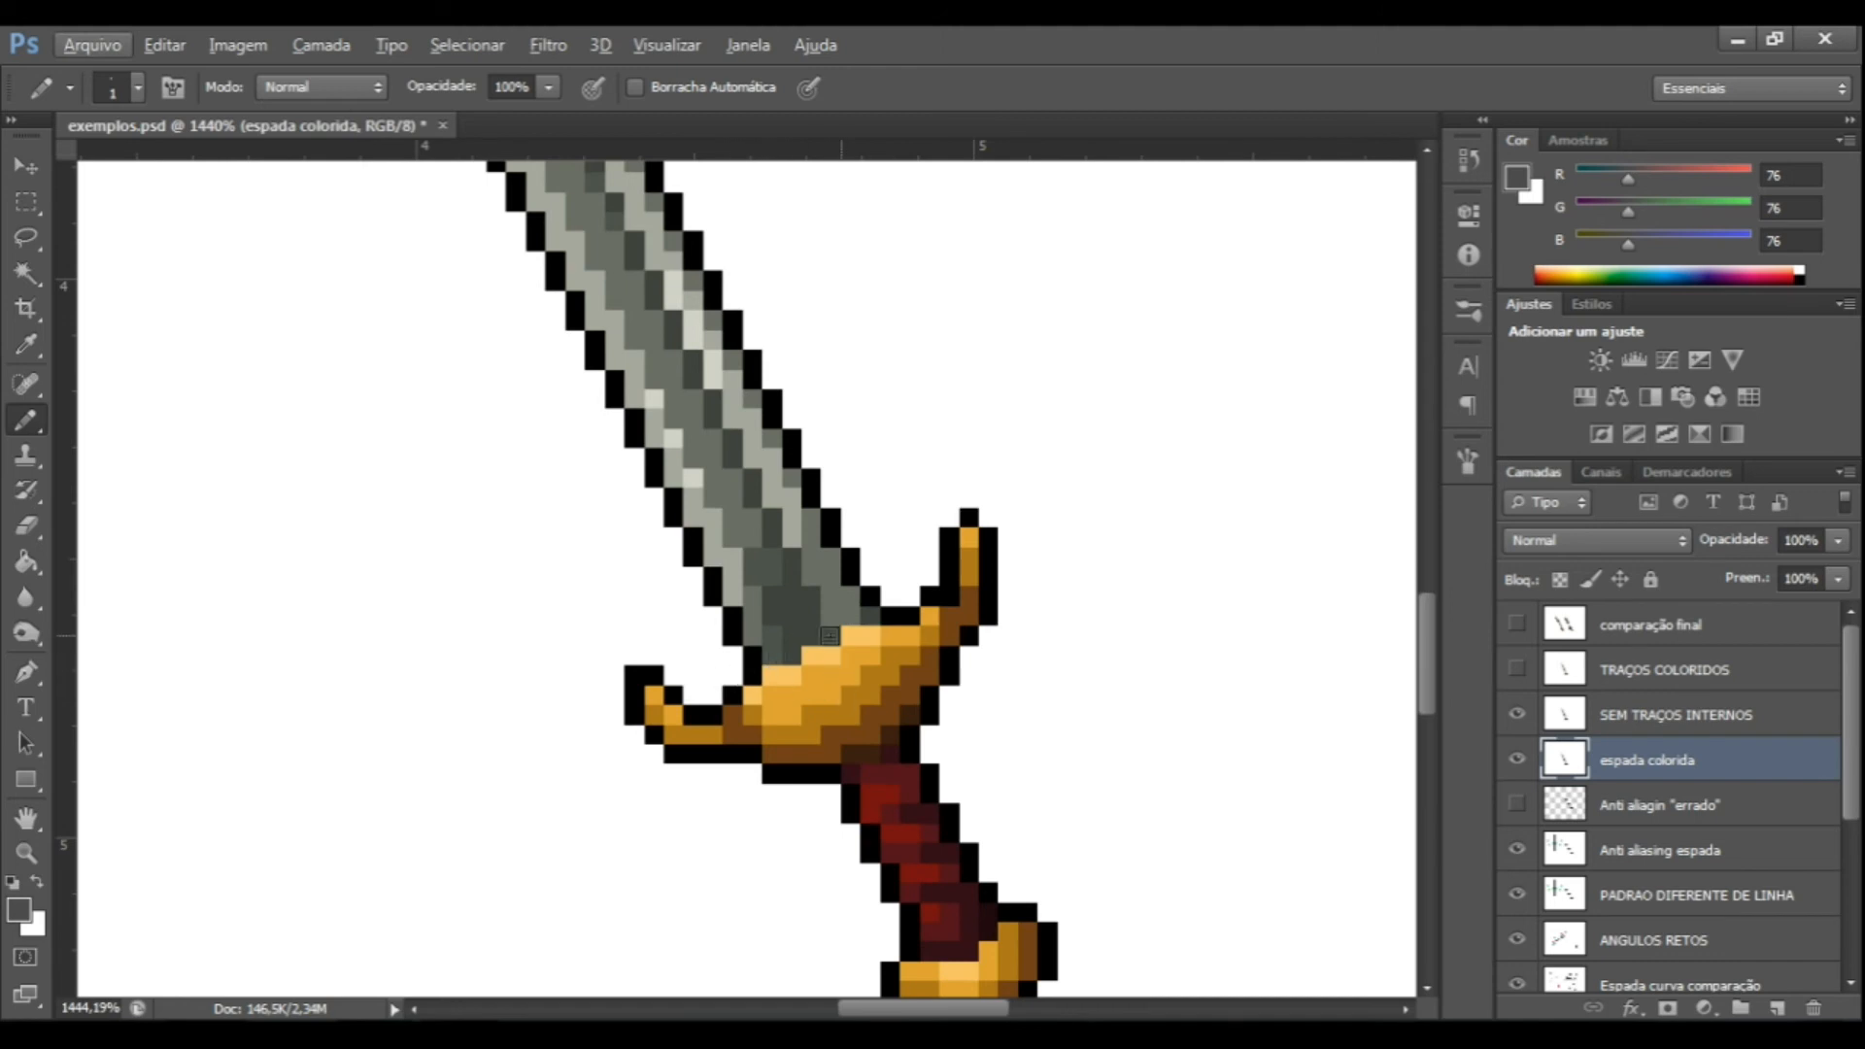
pyautogui.scroll(-2, 843, 680)
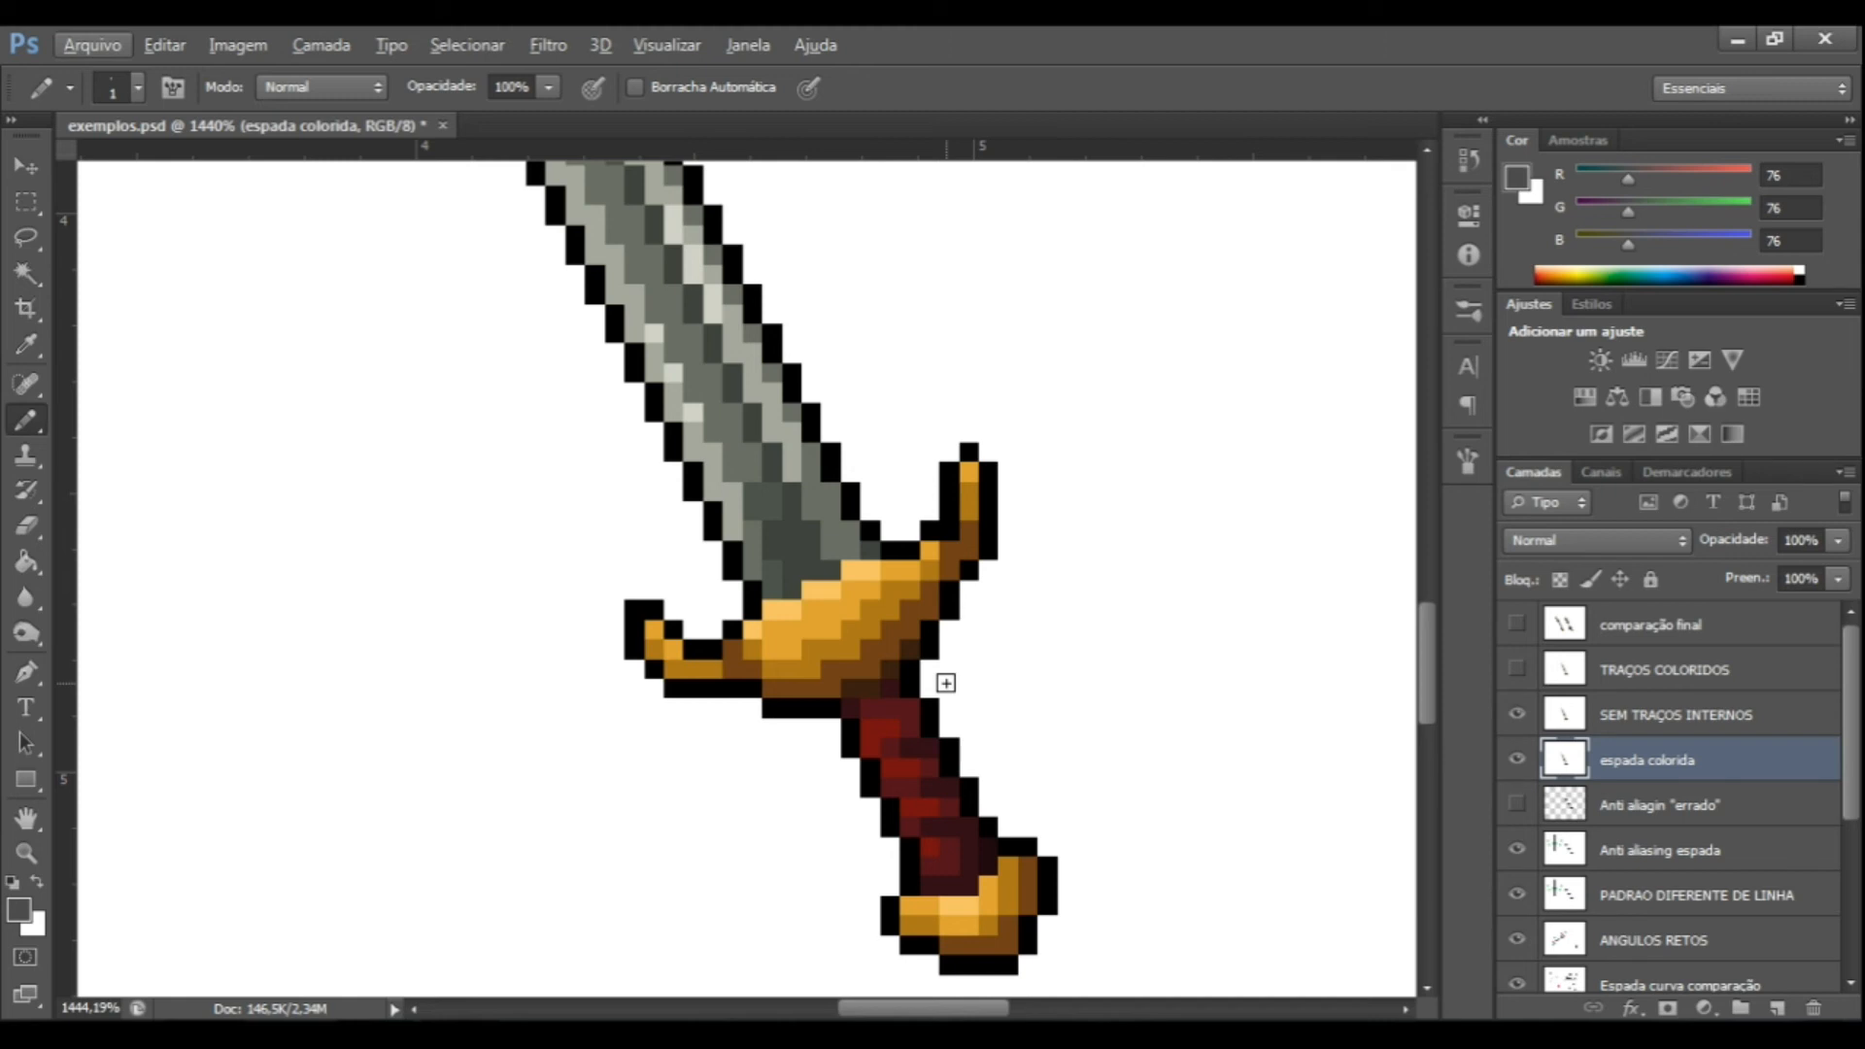
pyautogui.keyDown('alt'); pyautogui.scroll(-5, 945, 683); pyautogui.keyUp('alt')
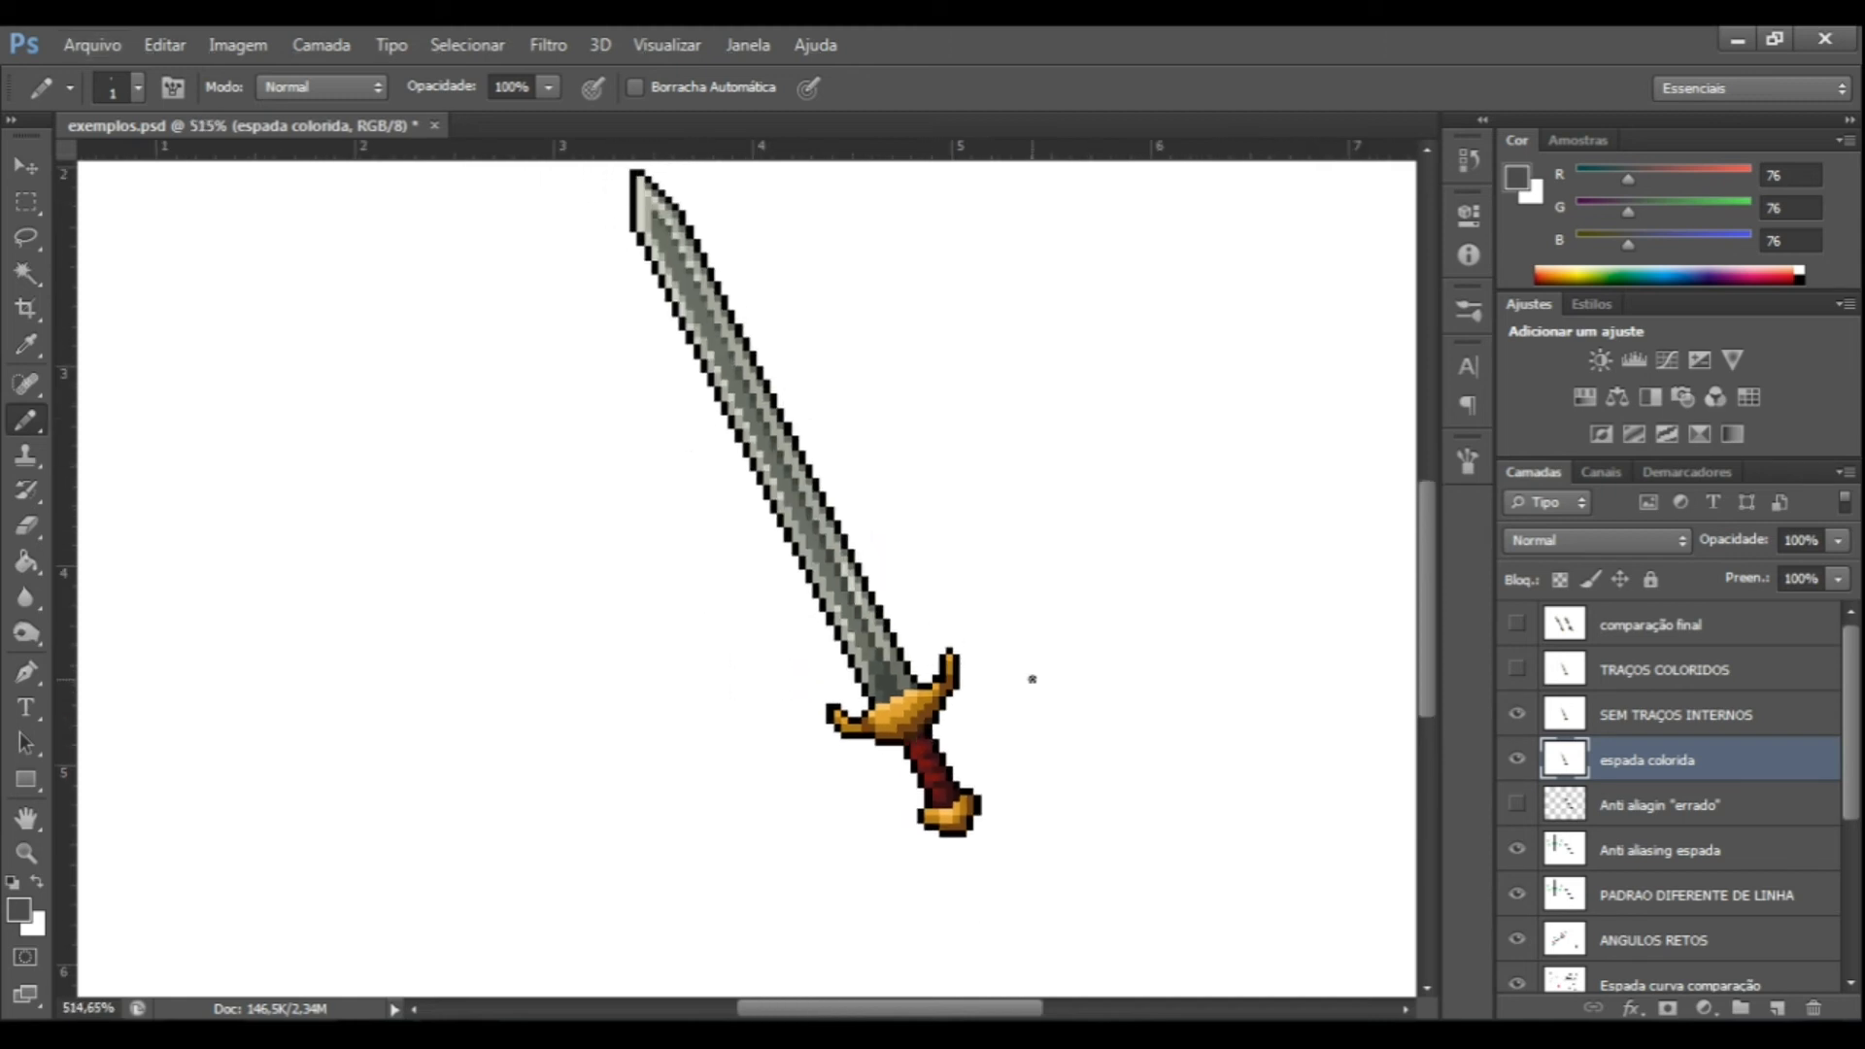
pyautogui.scroll(1, 1032, 679)
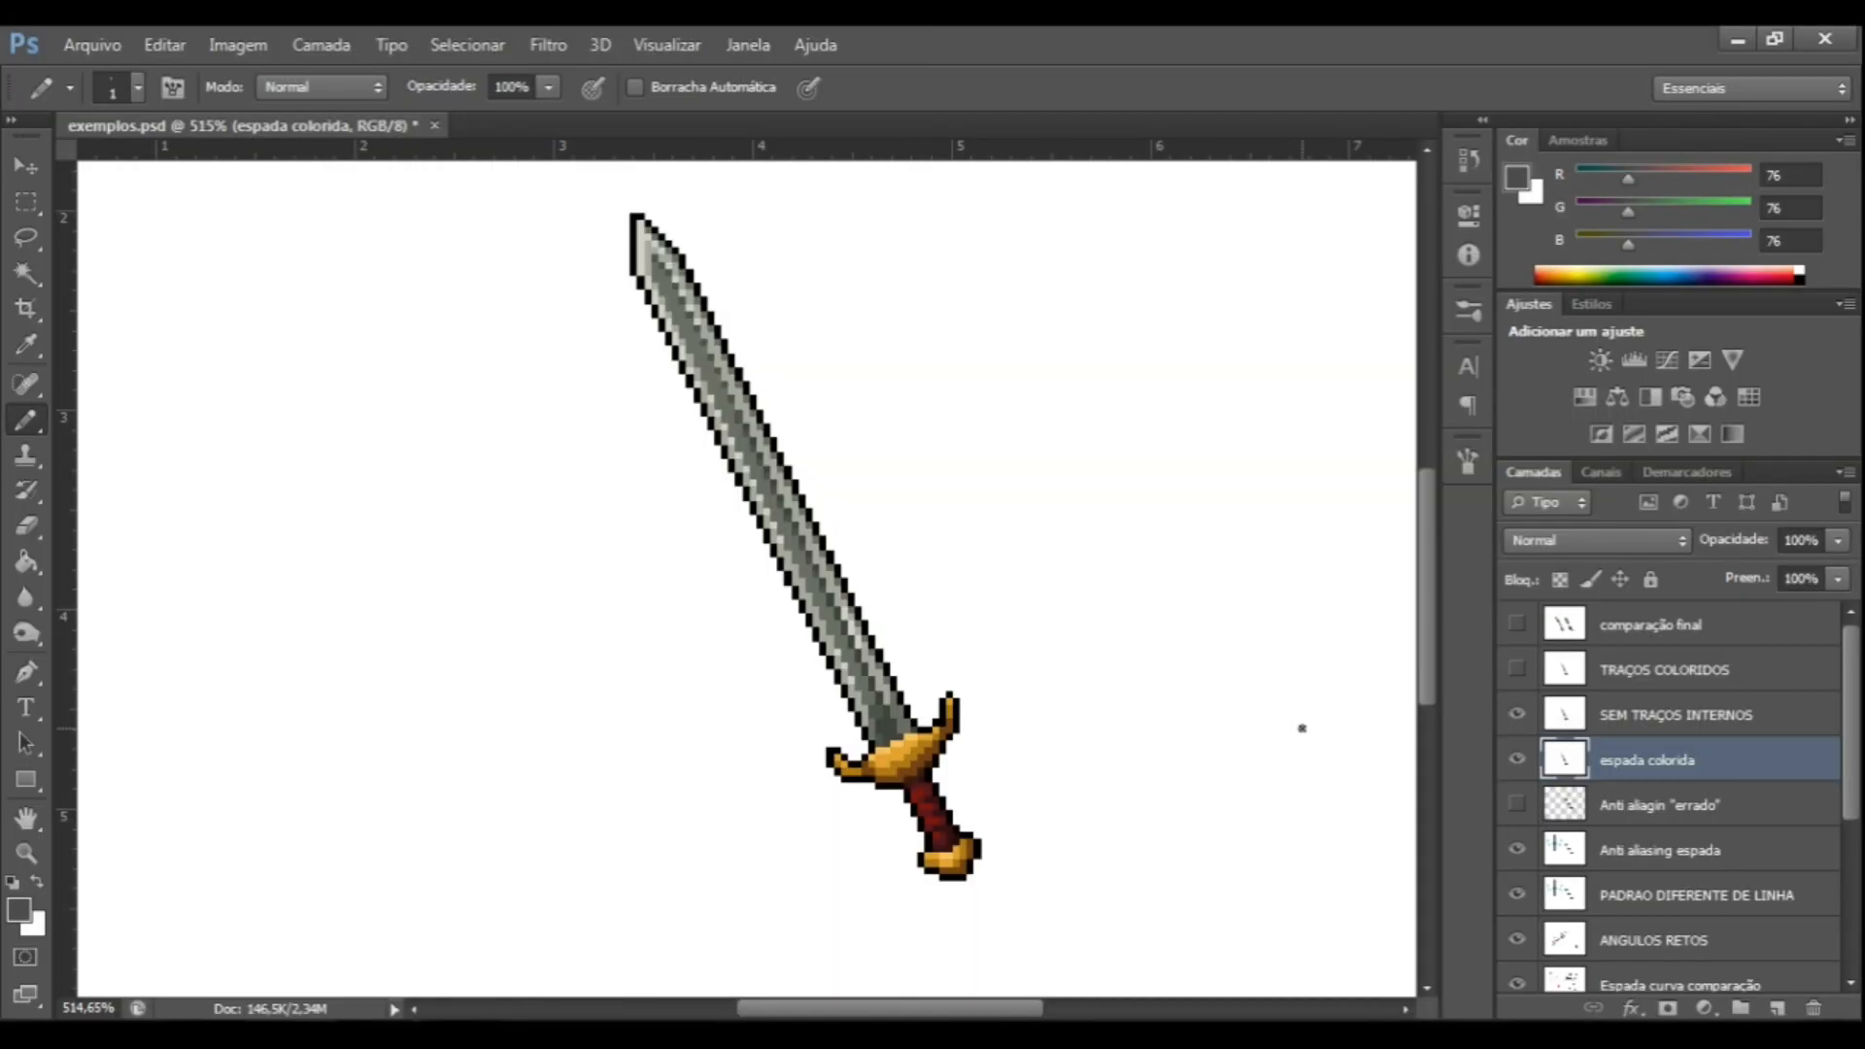
# Show and select the TRAÇOS COLORIDOS layer and inspect the sword's colored outlines.
pyautogui.click(1516, 670)
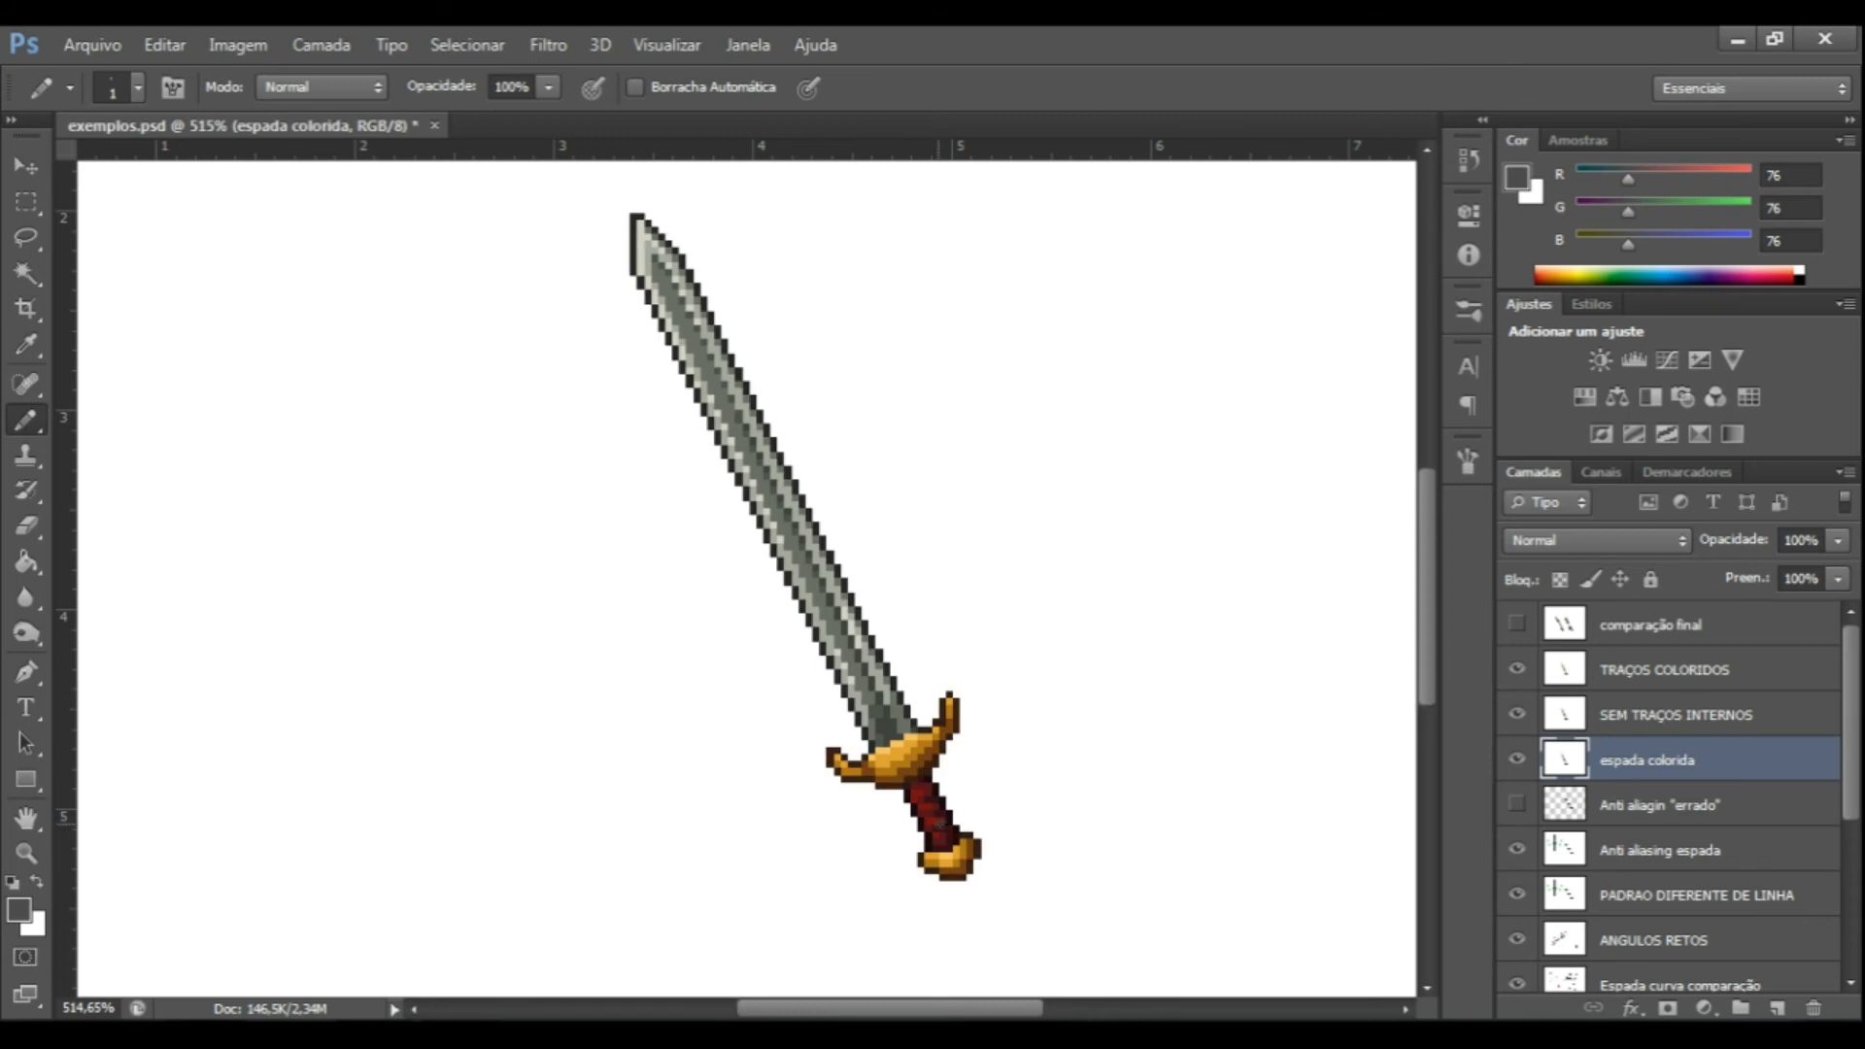
pyautogui.scroll(2, 1162, 709)
pyautogui.click(1652, 667)
pyautogui.scroll(3, 936, 783)
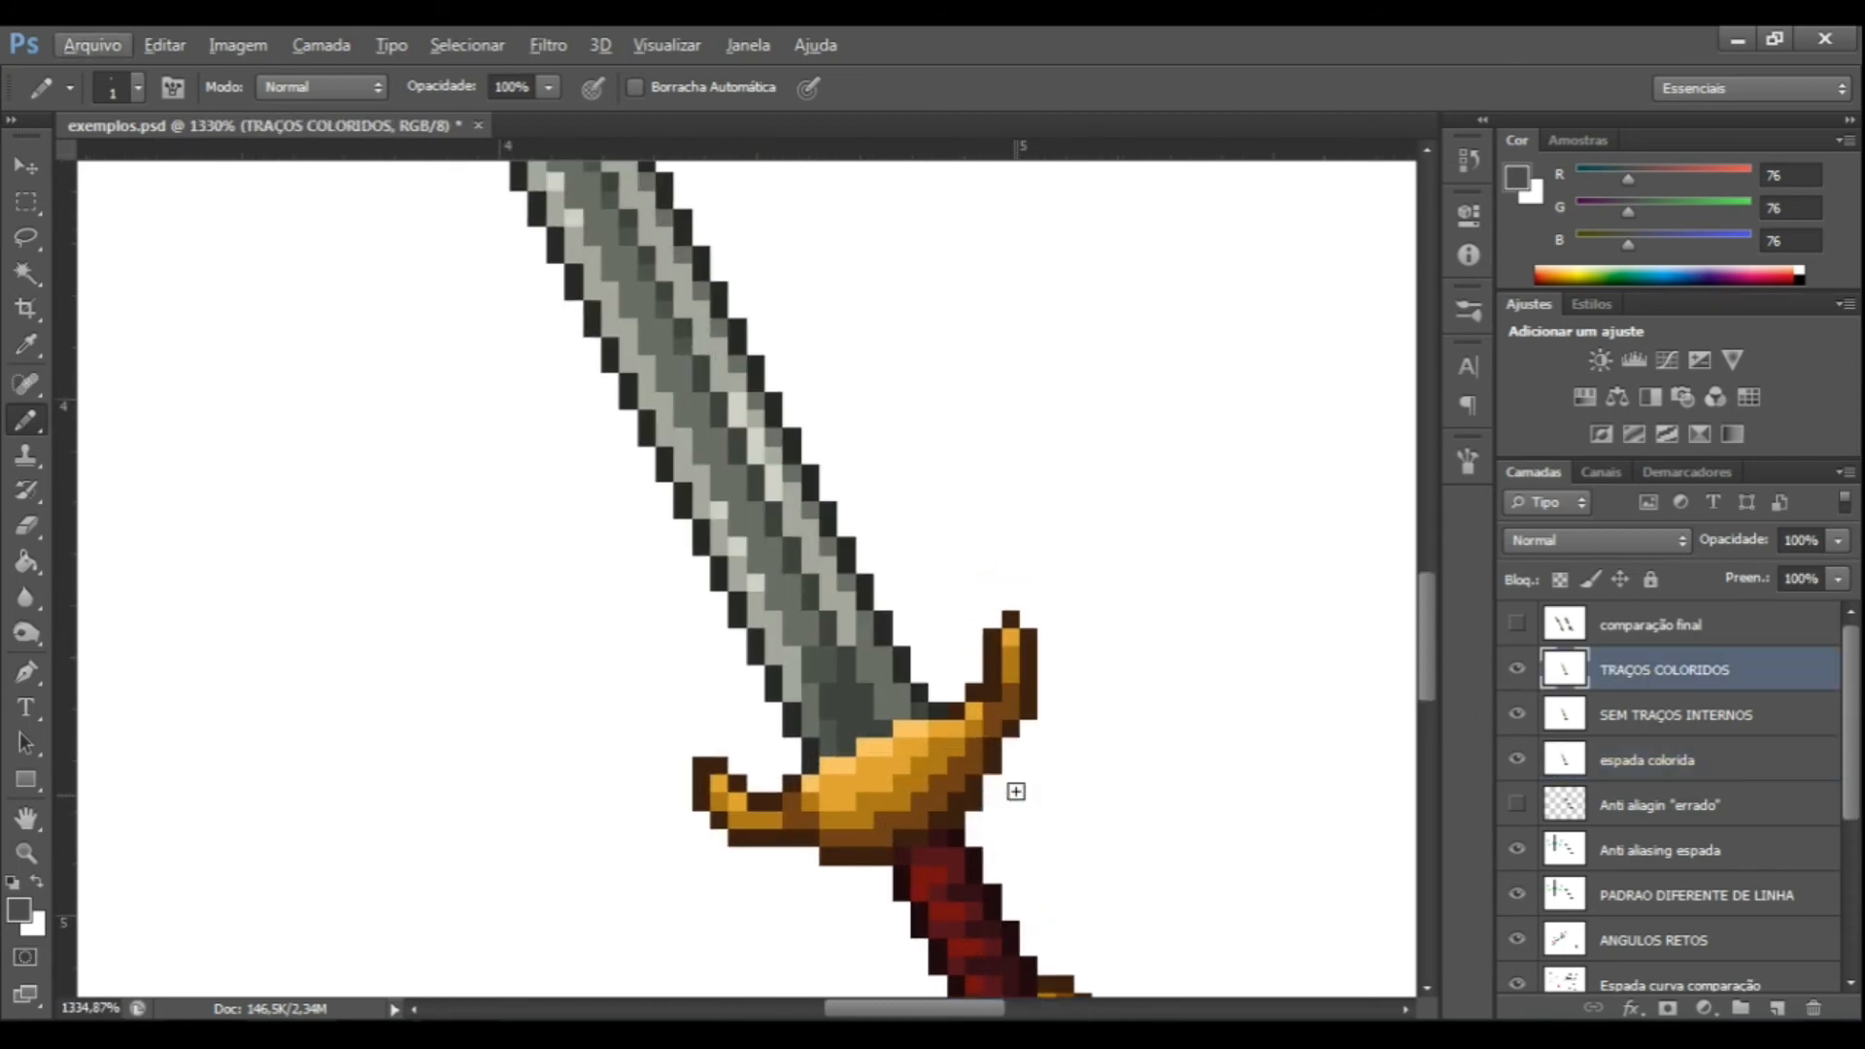
pyautogui.scroll(-4, 1016, 791)
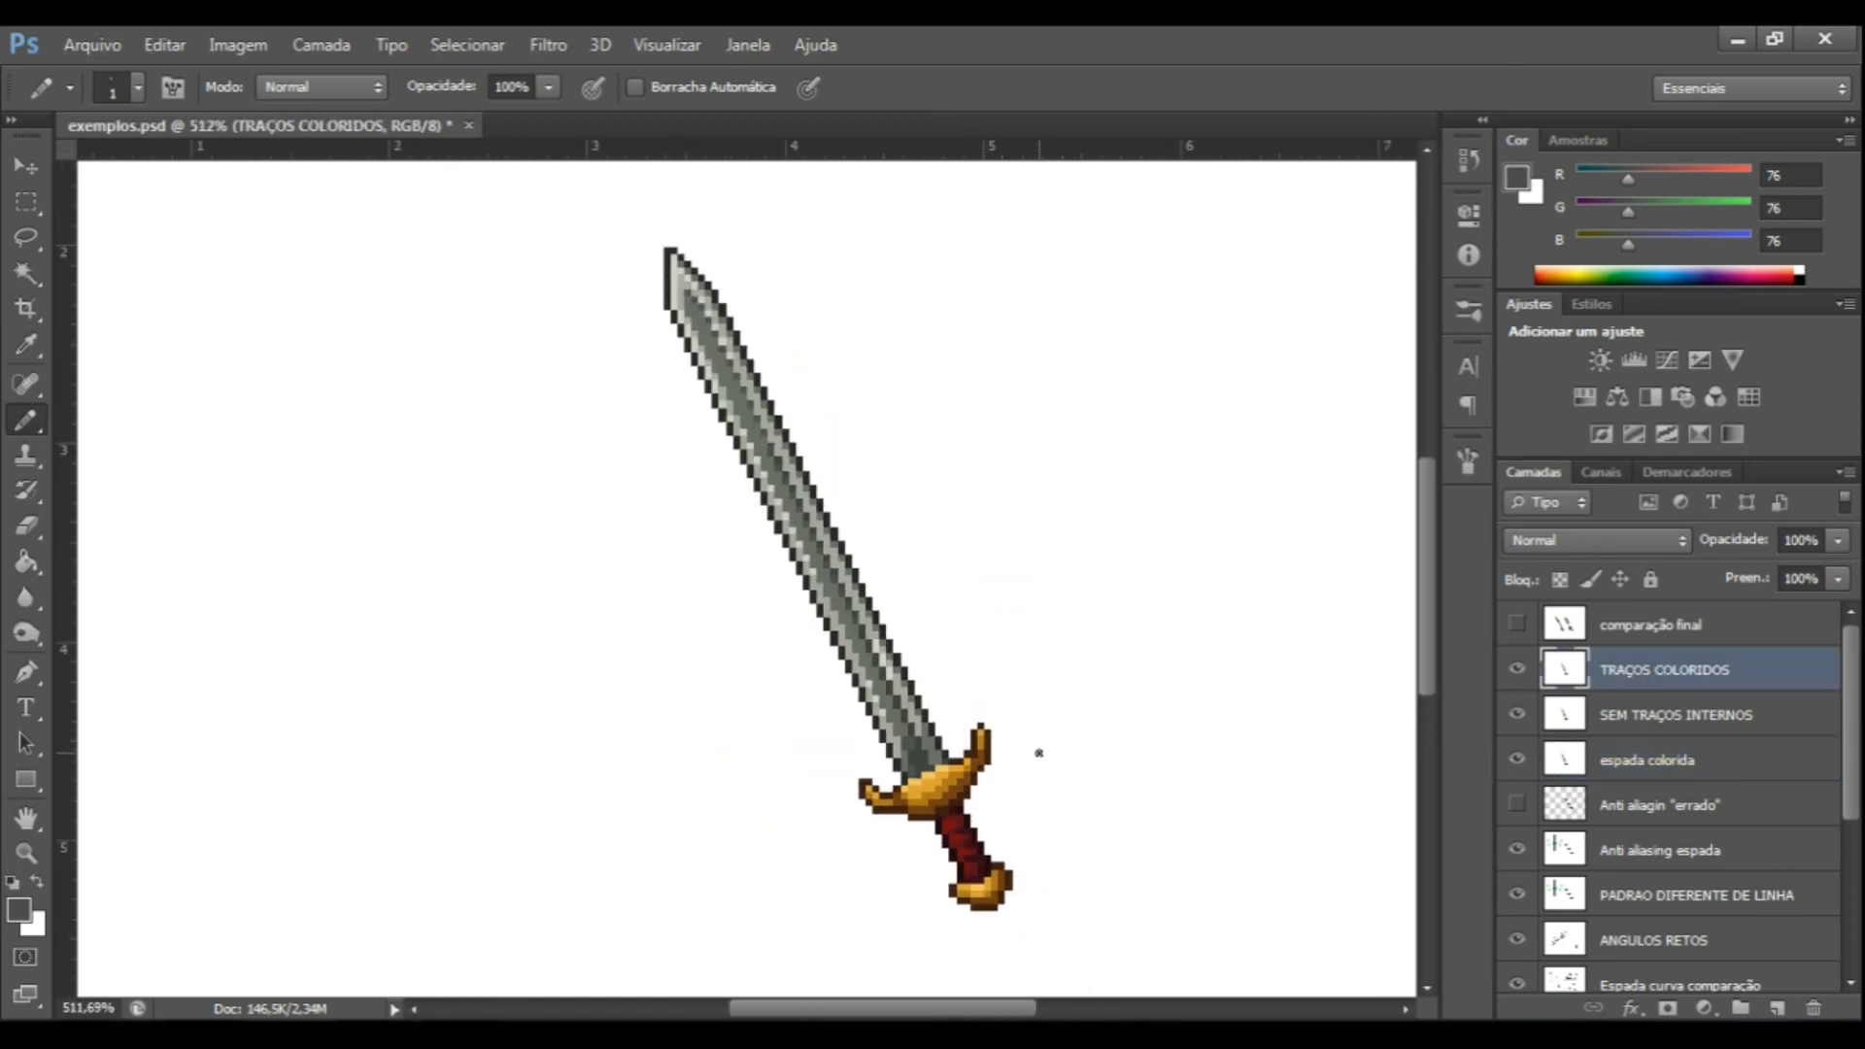
# Sample the blade's gray near the guard, darken it to RGB 40, 42, 39 as the foreground color, and switch to the Paint Bucket.
pyautogui.scroll(4, 945, 745)
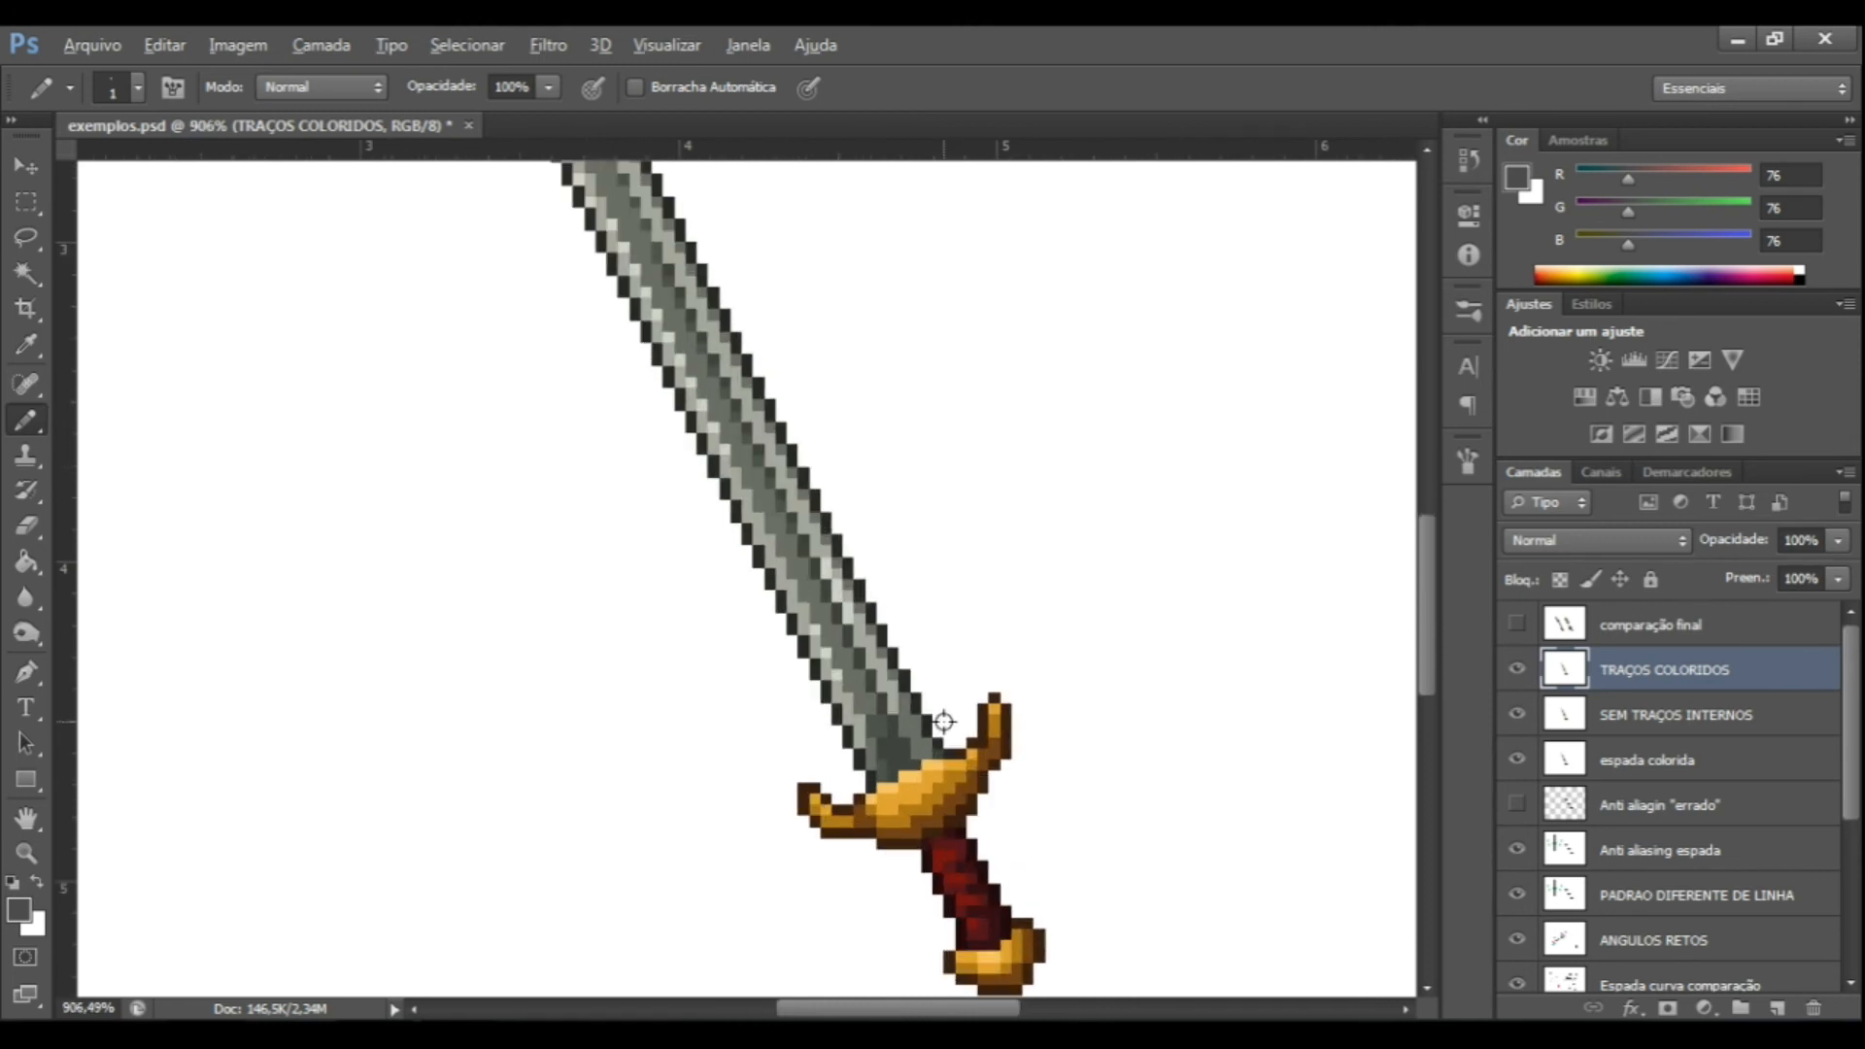
pyautogui.keyDown('alt'); pyautogui.click(924, 729); pyautogui.keyUp('alt')
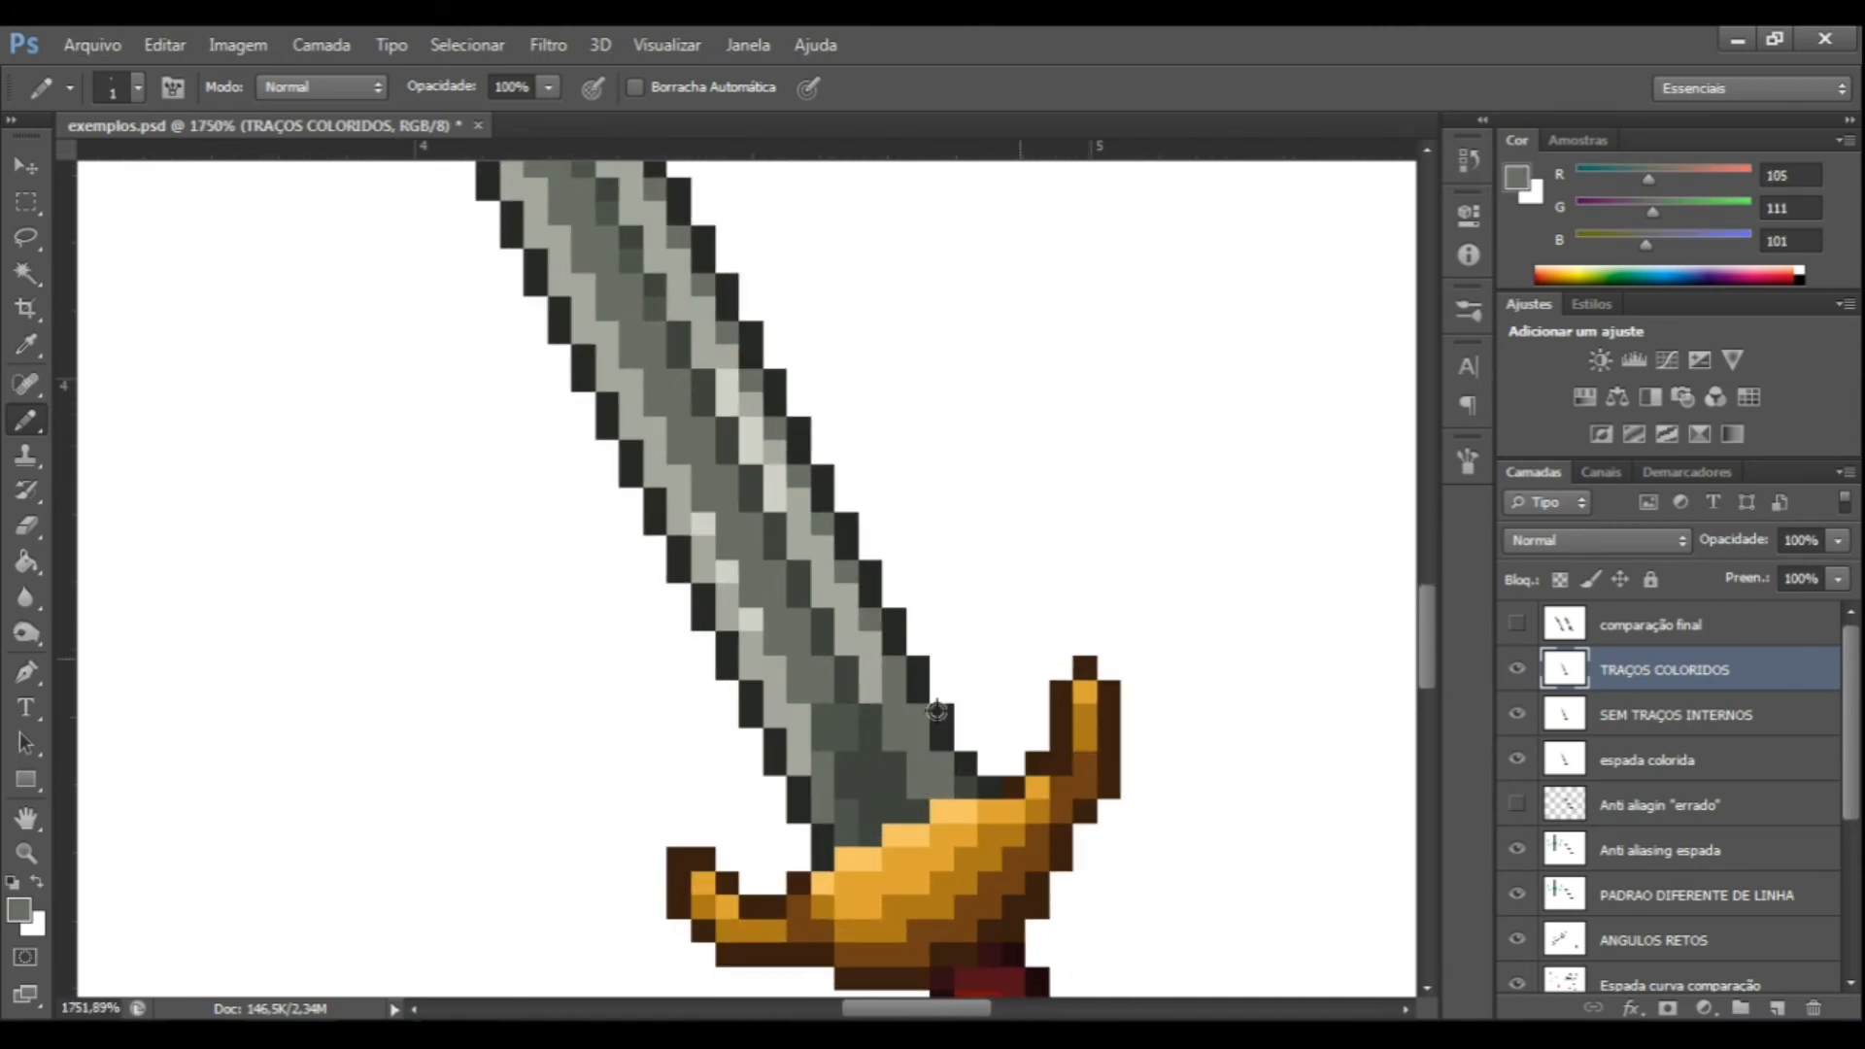
pyautogui.click(1517, 177)
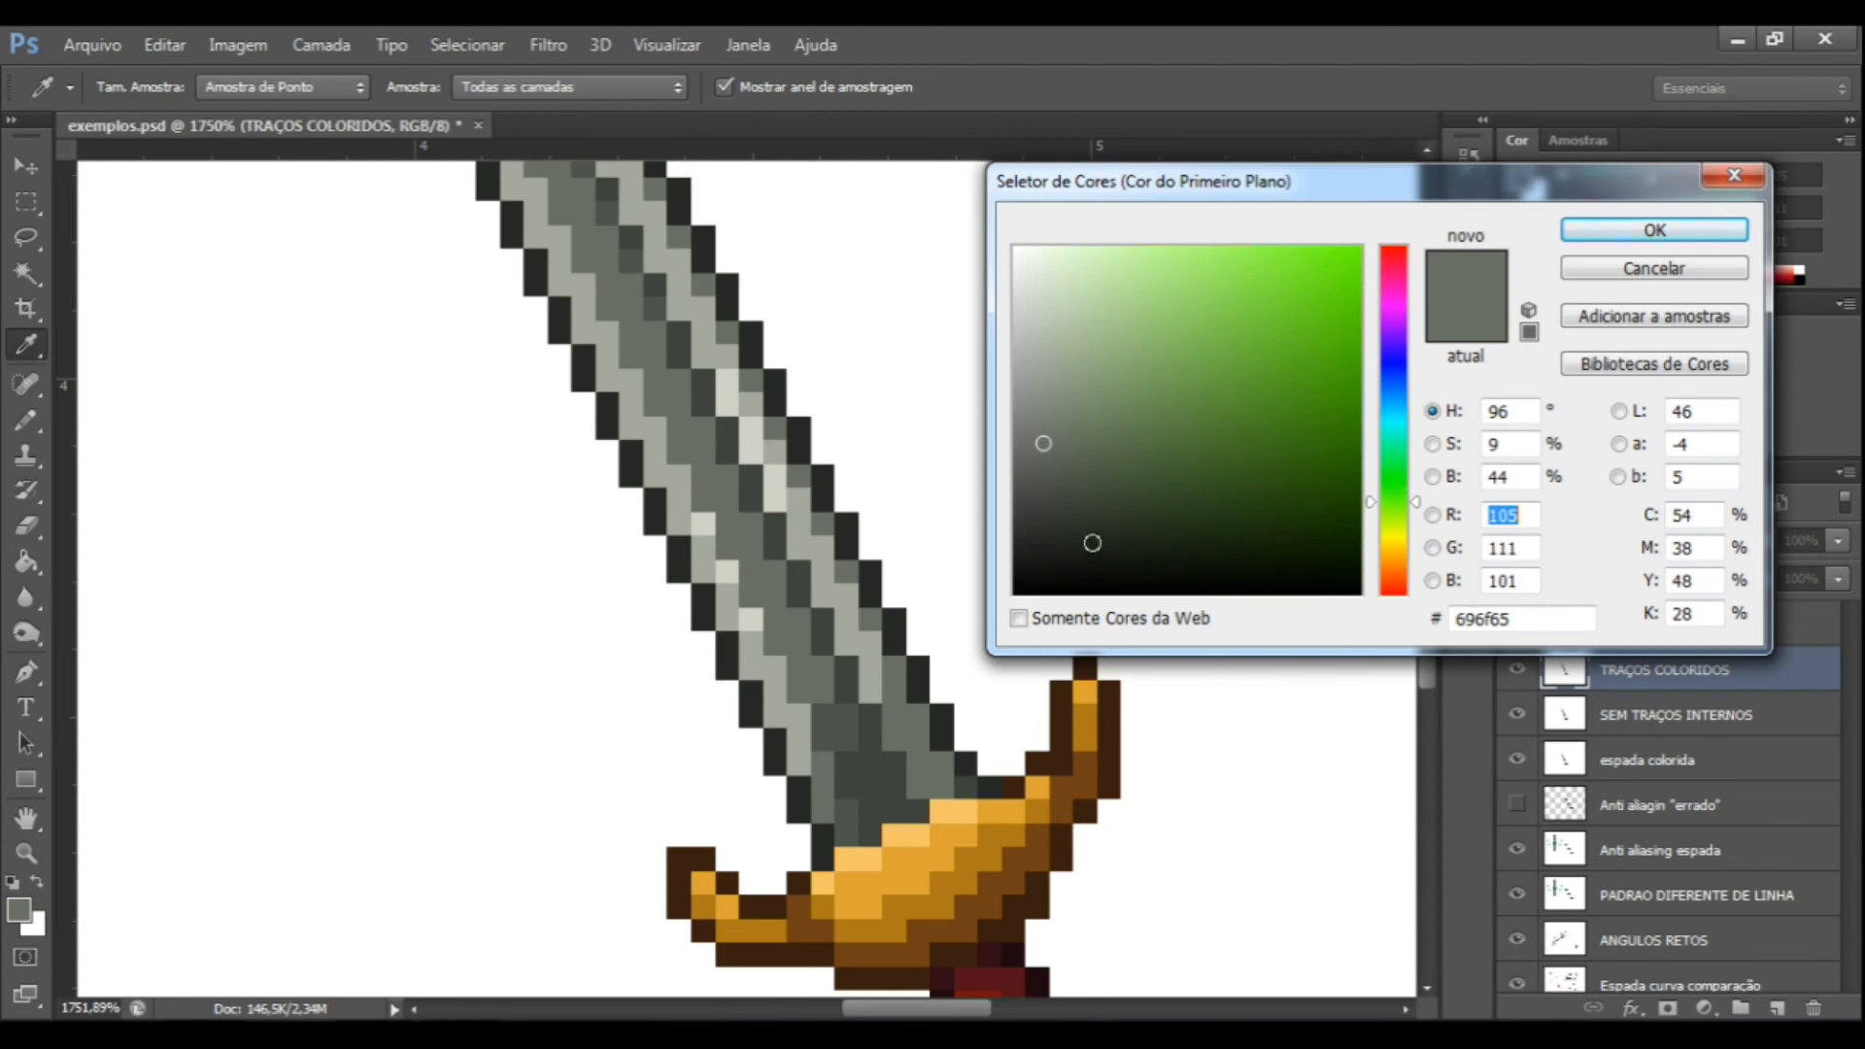
pyautogui.moveTo(1055, 512); pyautogui.dragTo(1043, 537)
pyautogui.click(1657, 233)
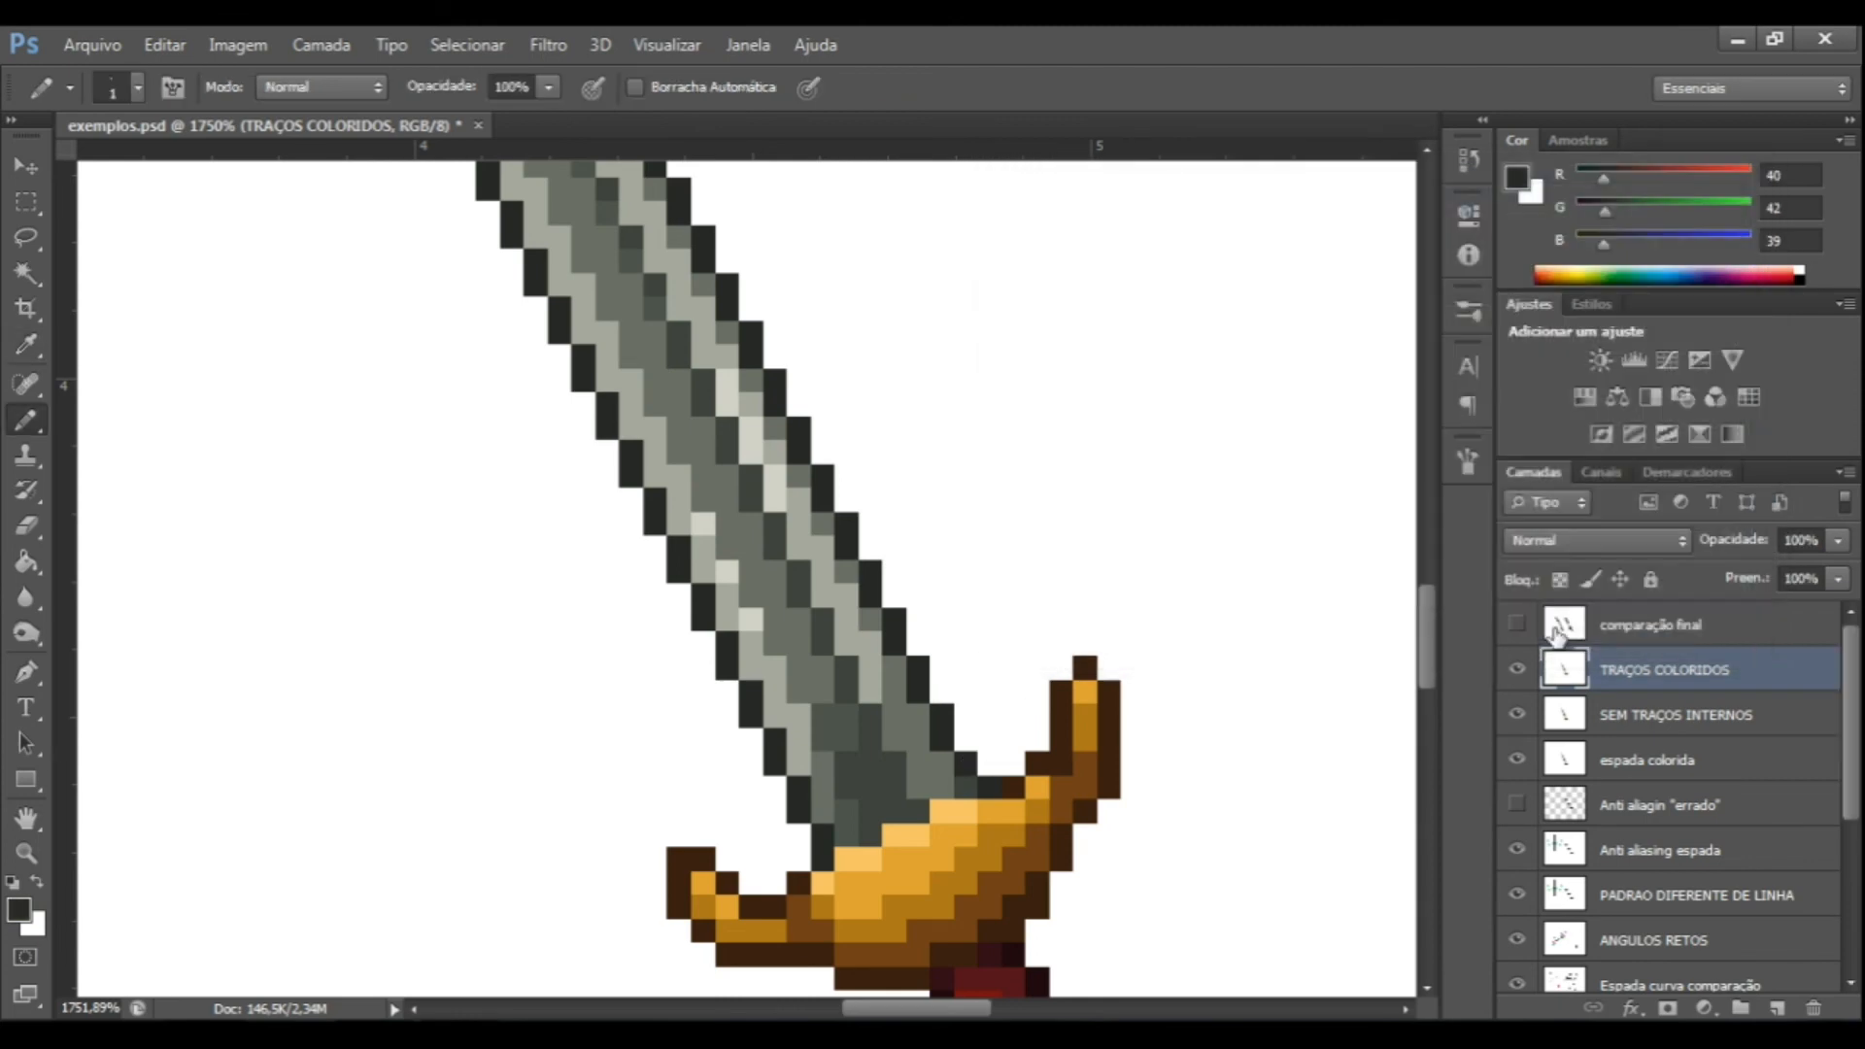
pyautogui.press('g')
# Toggle the TRAÇOS COLORIDOS and SEM TRAÇOS INTERNOS layers to compare the outlines, and inspect the colored ones around the guard and grip.
pyautogui.scroll(-8, 1000, 571)
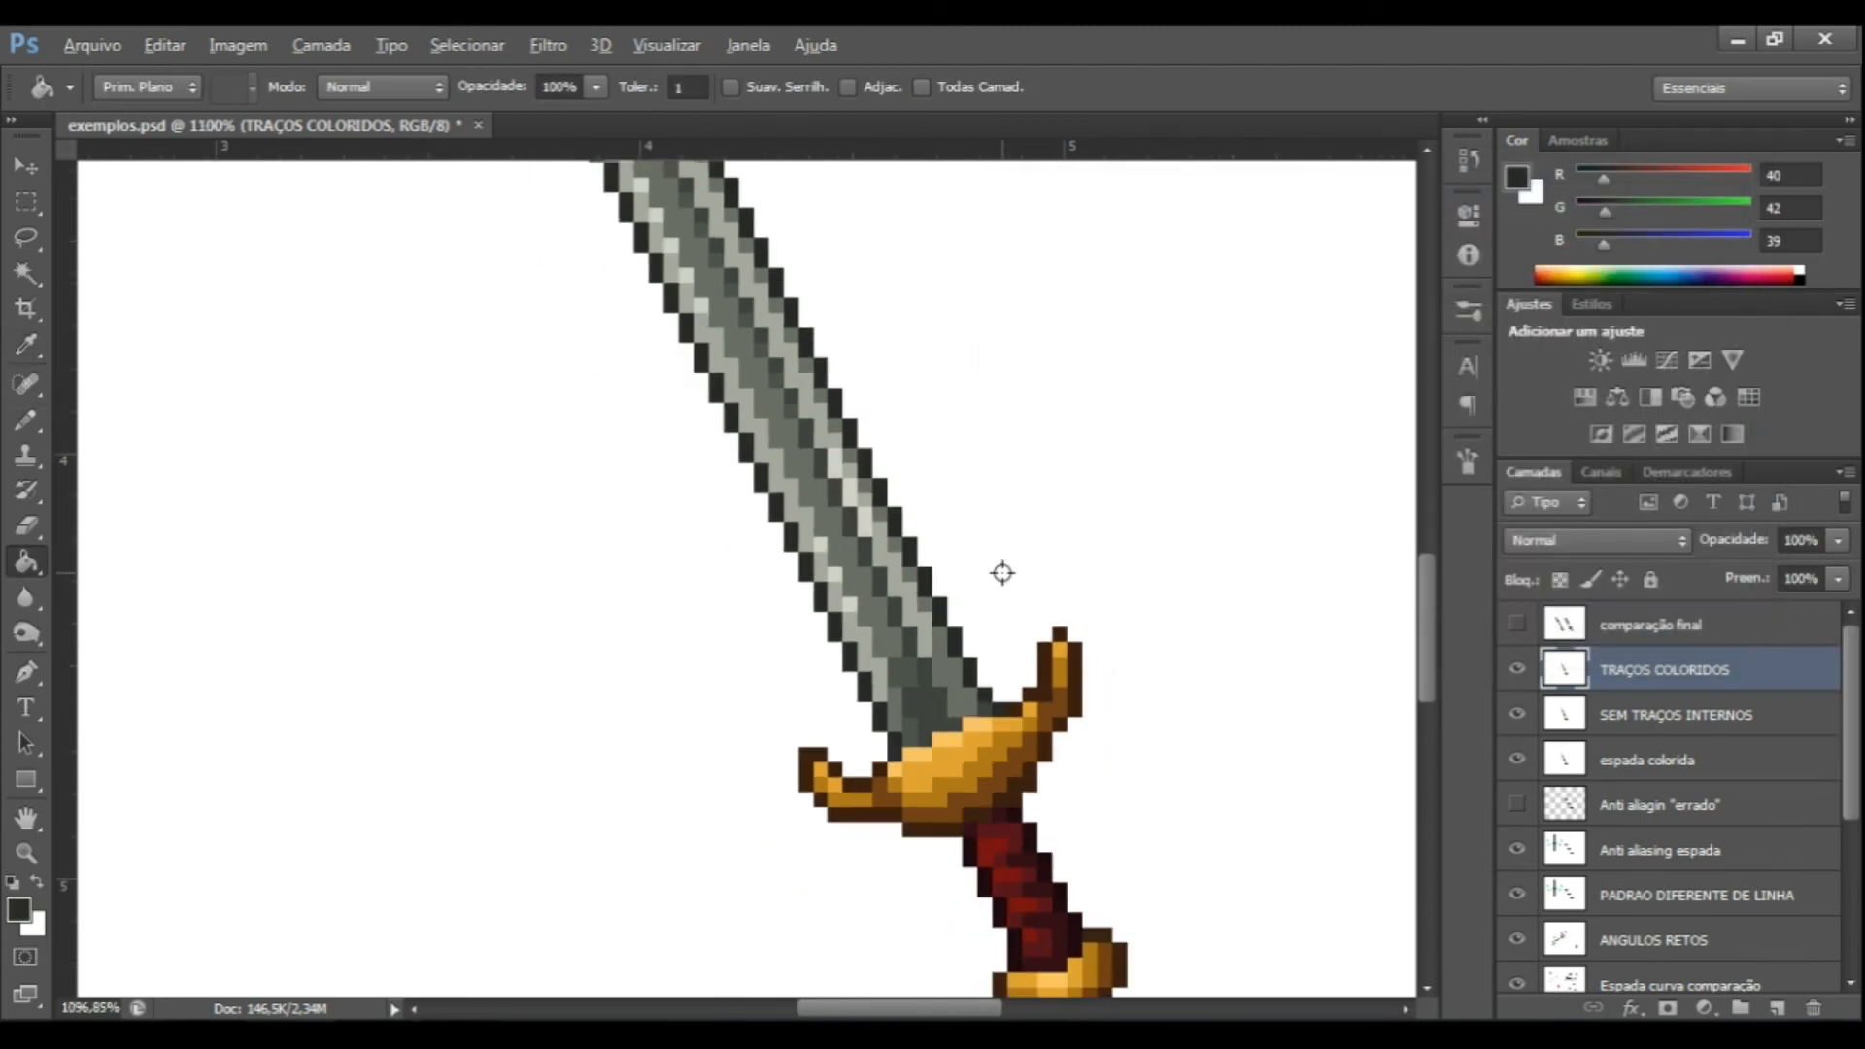
pyautogui.click(1523, 664)
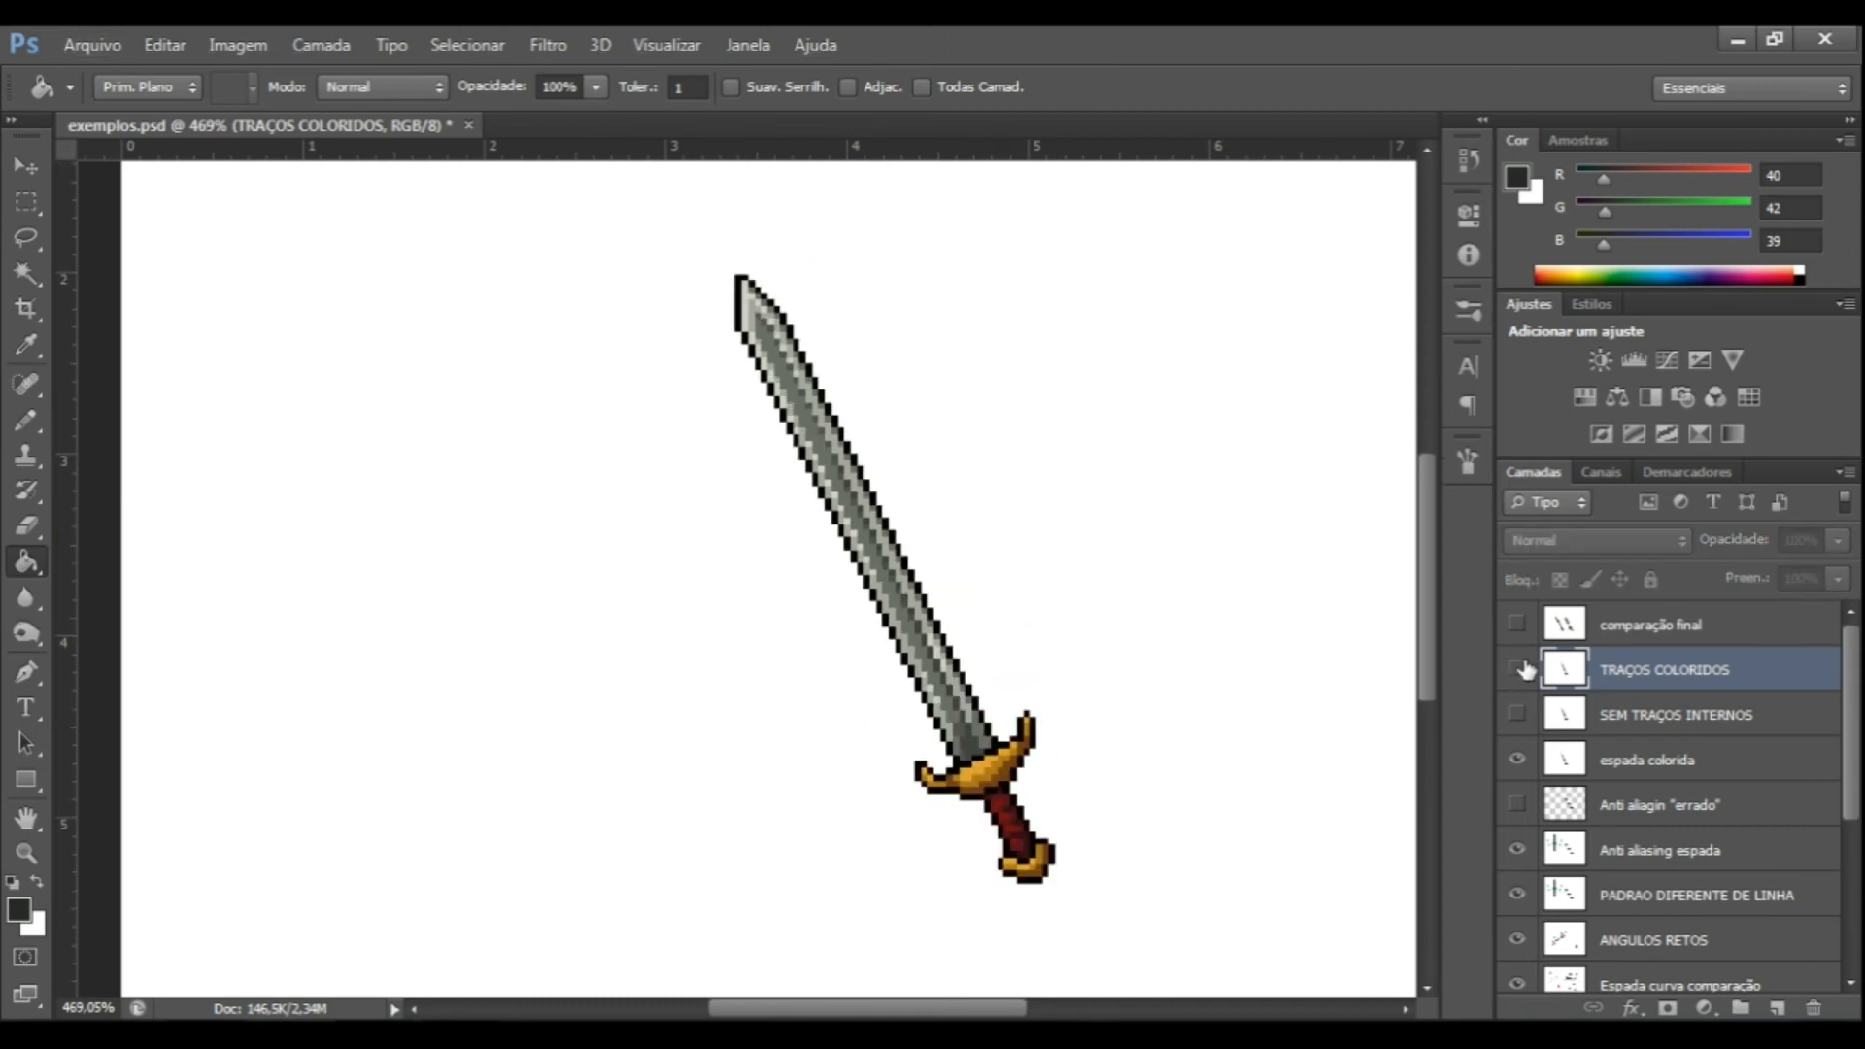
pyautogui.click(1523, 665)
pyautogui.click(1522, 717)
pyautogui.click(1522, 674)
pyautogui.click(1518, 671)
pyautogui.scroll(8, 984, 661)
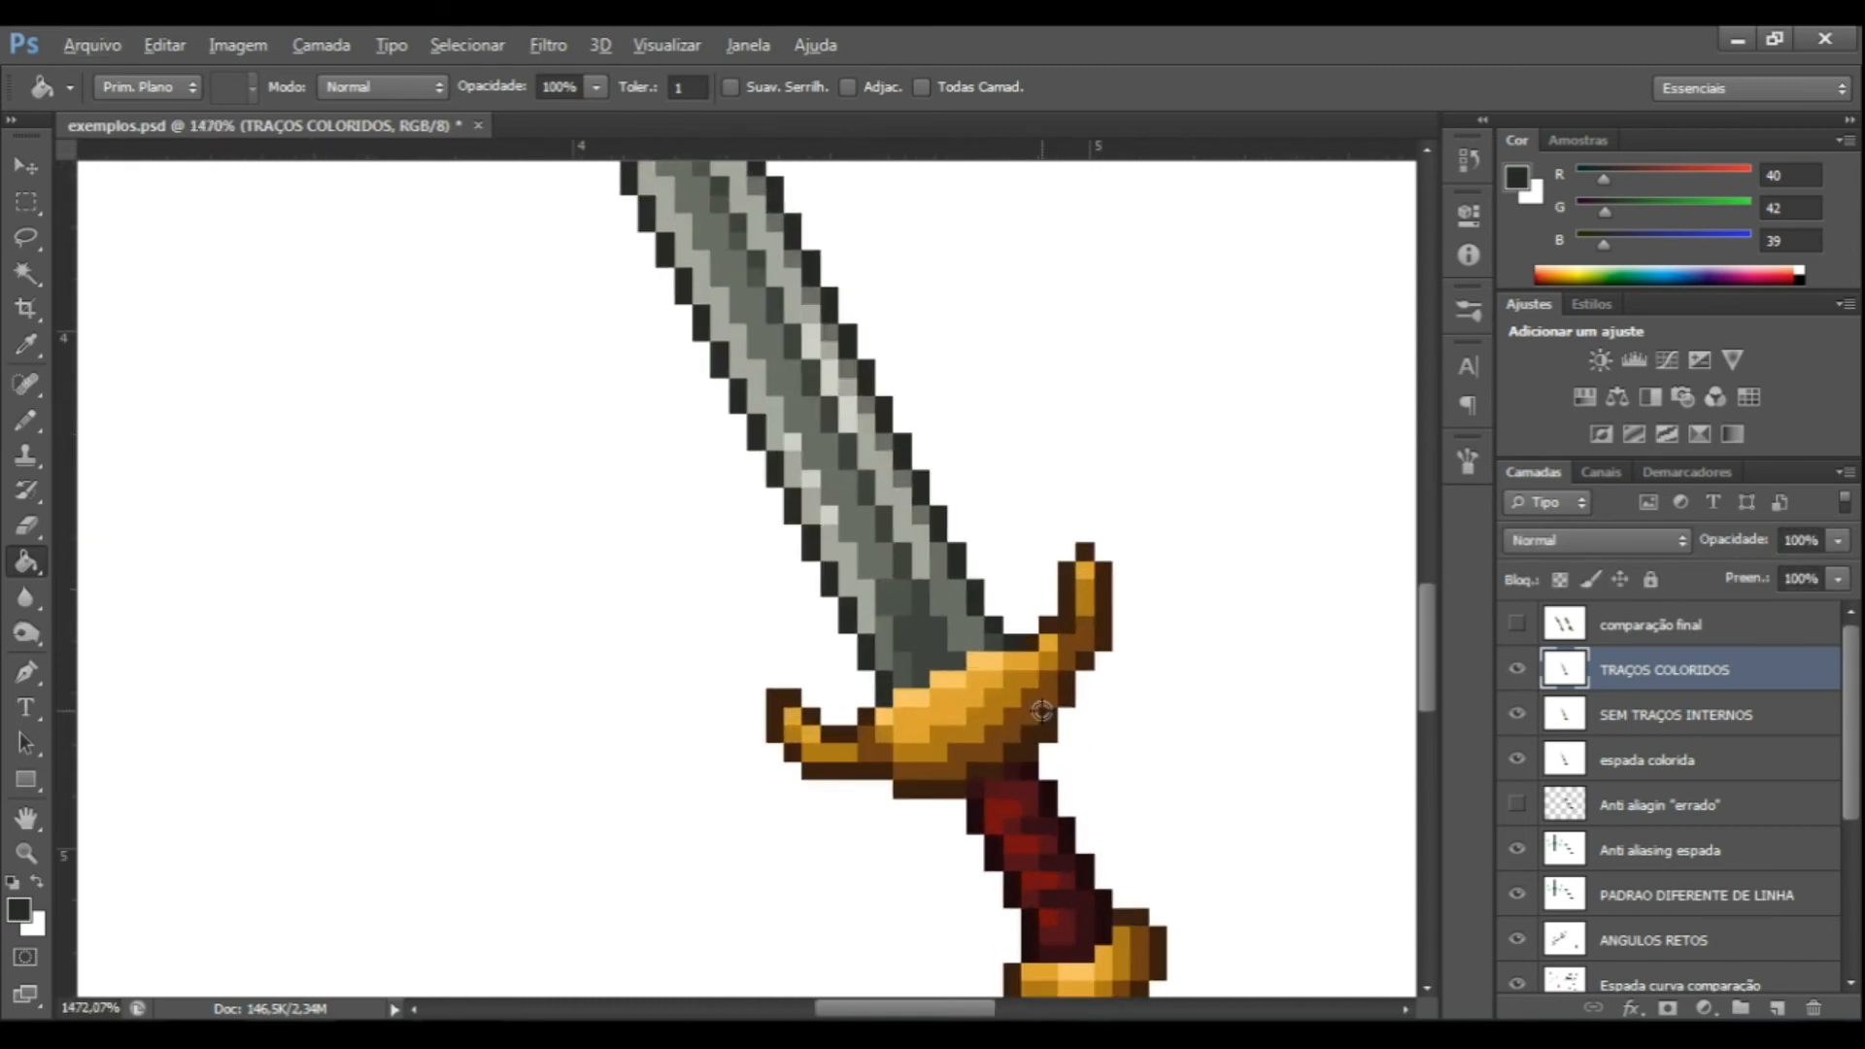
pyautogui.scroll(-5, 984, 661)
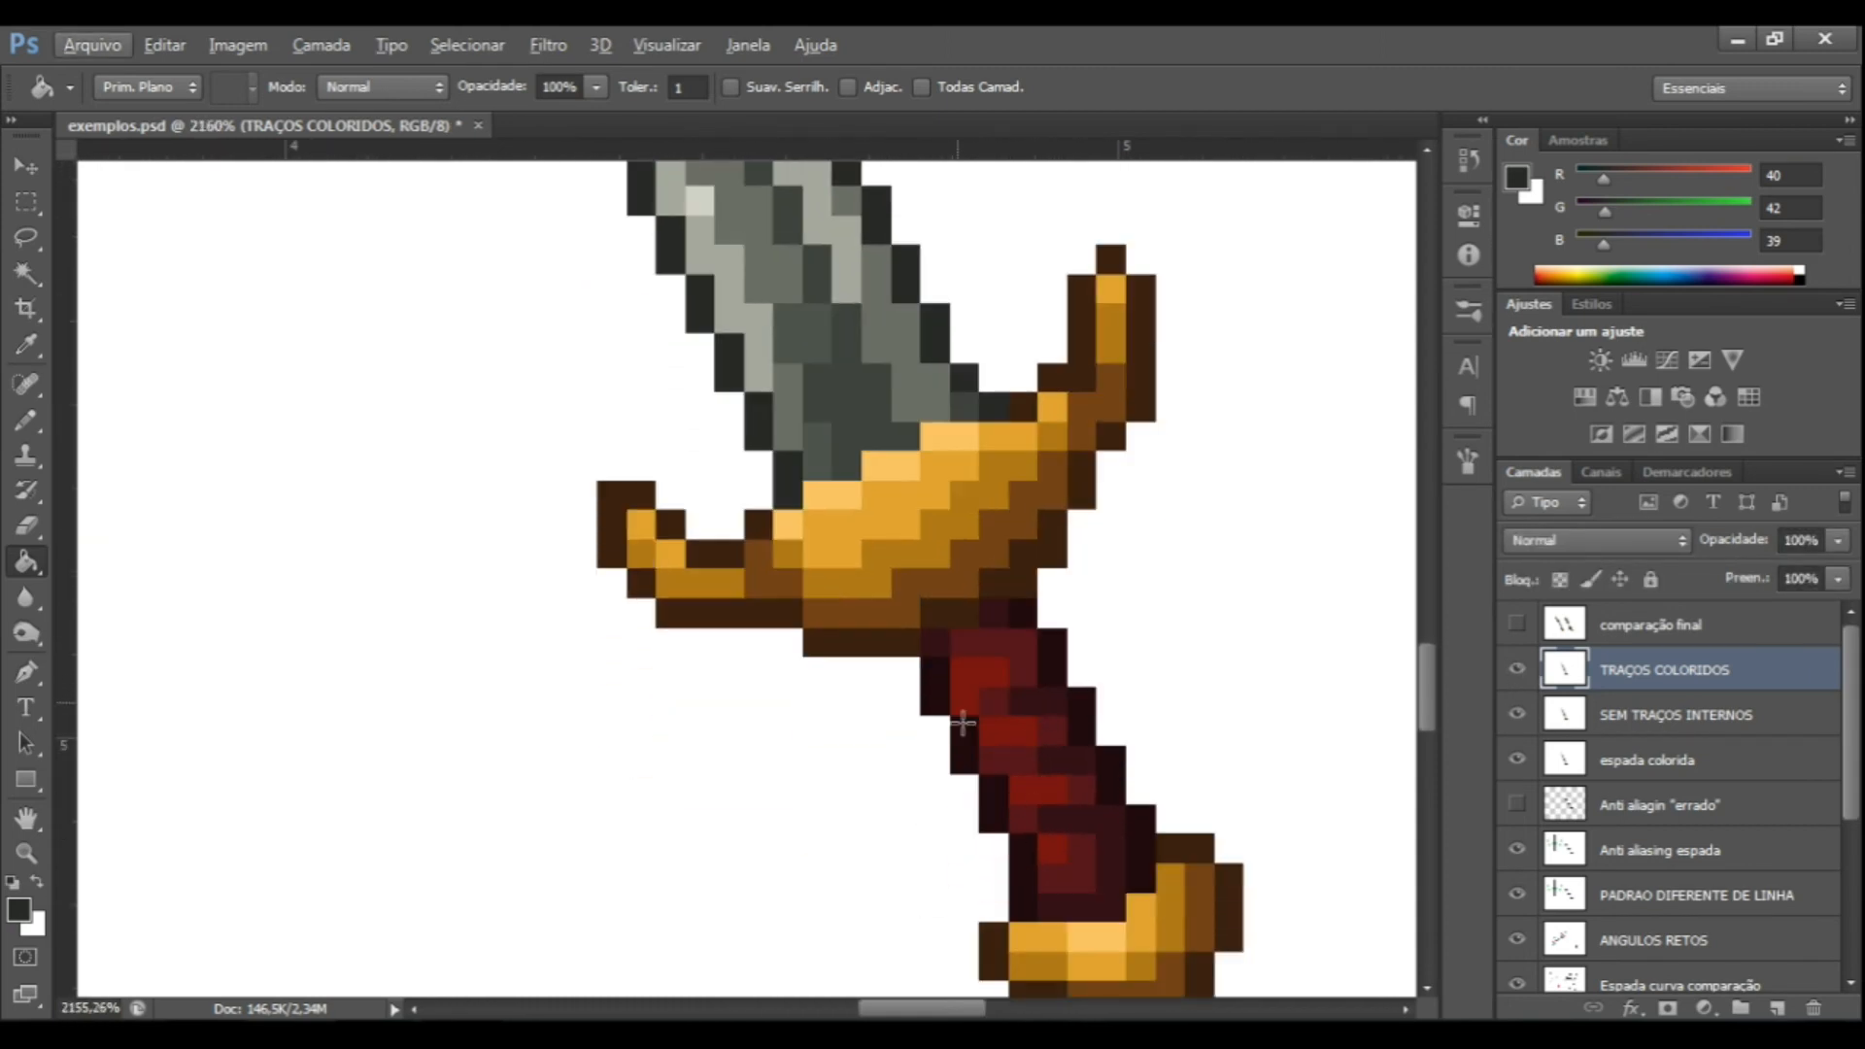
pyautogui.scroll(3, 1104, 783)
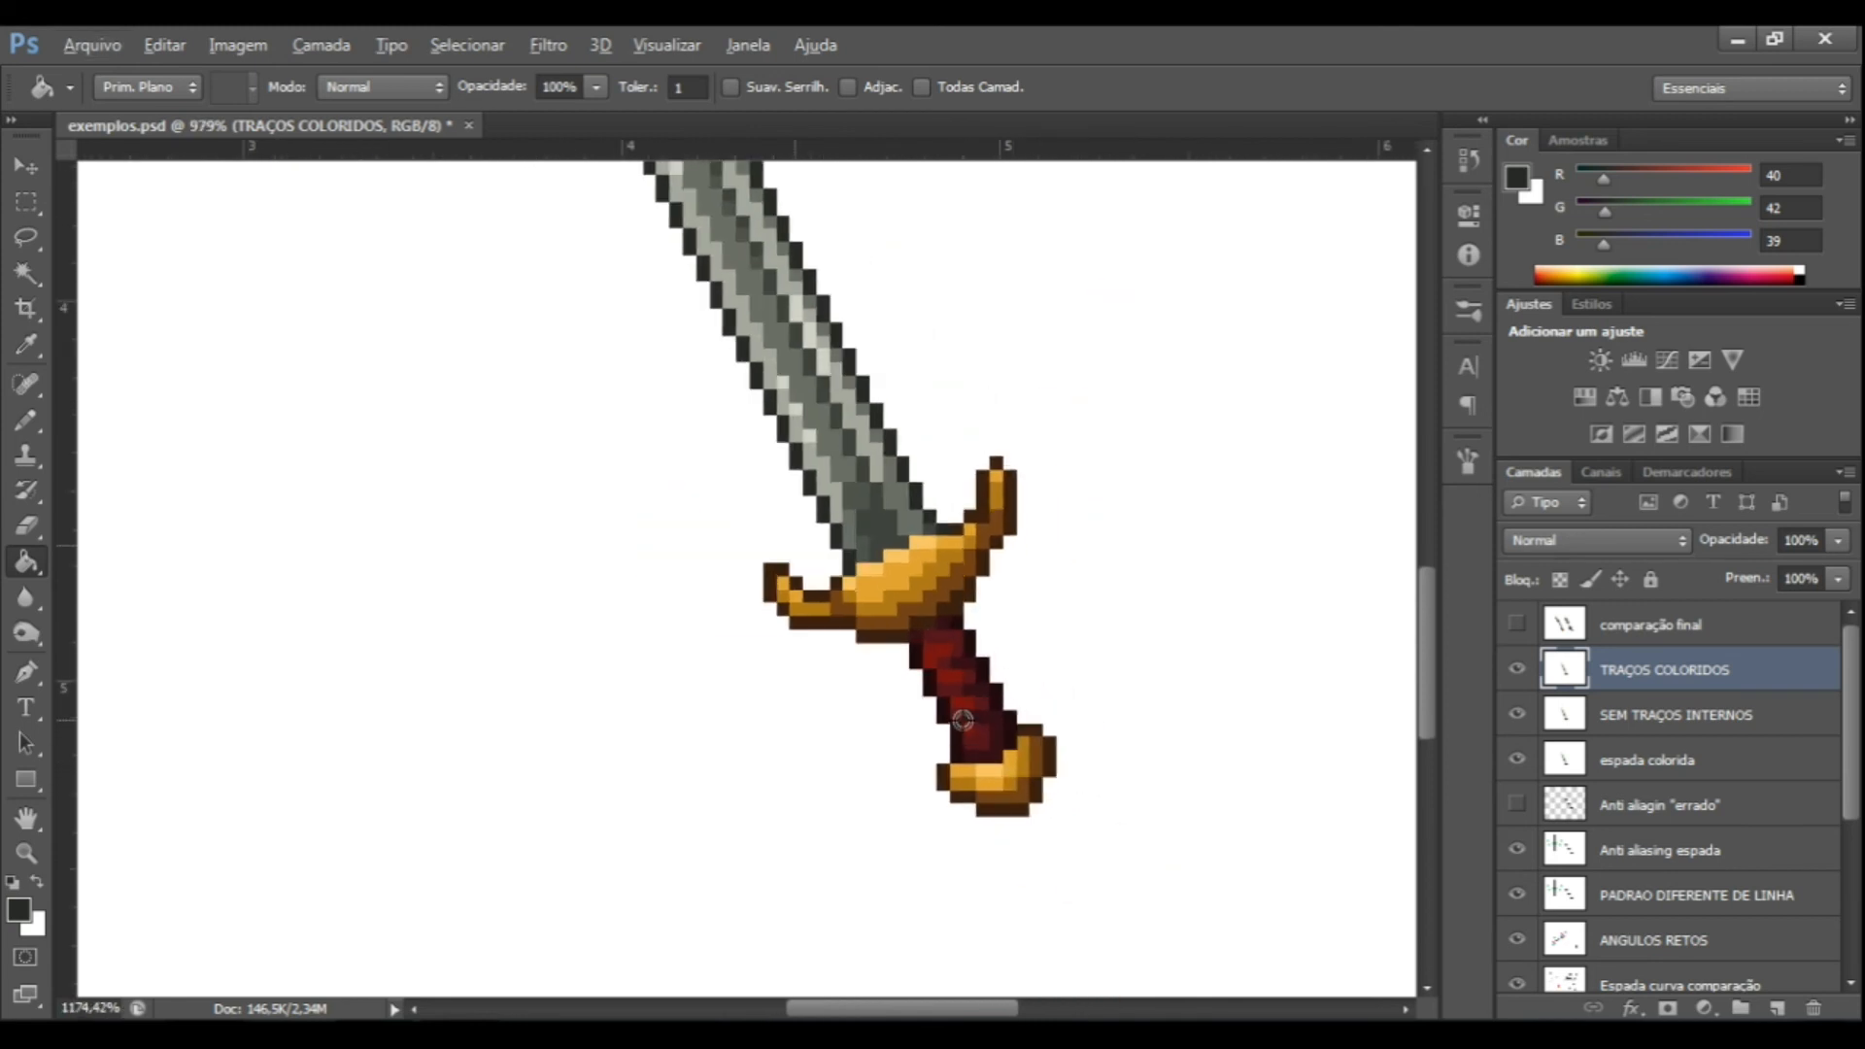
pyautogui.scroll(-5, 938, 483)
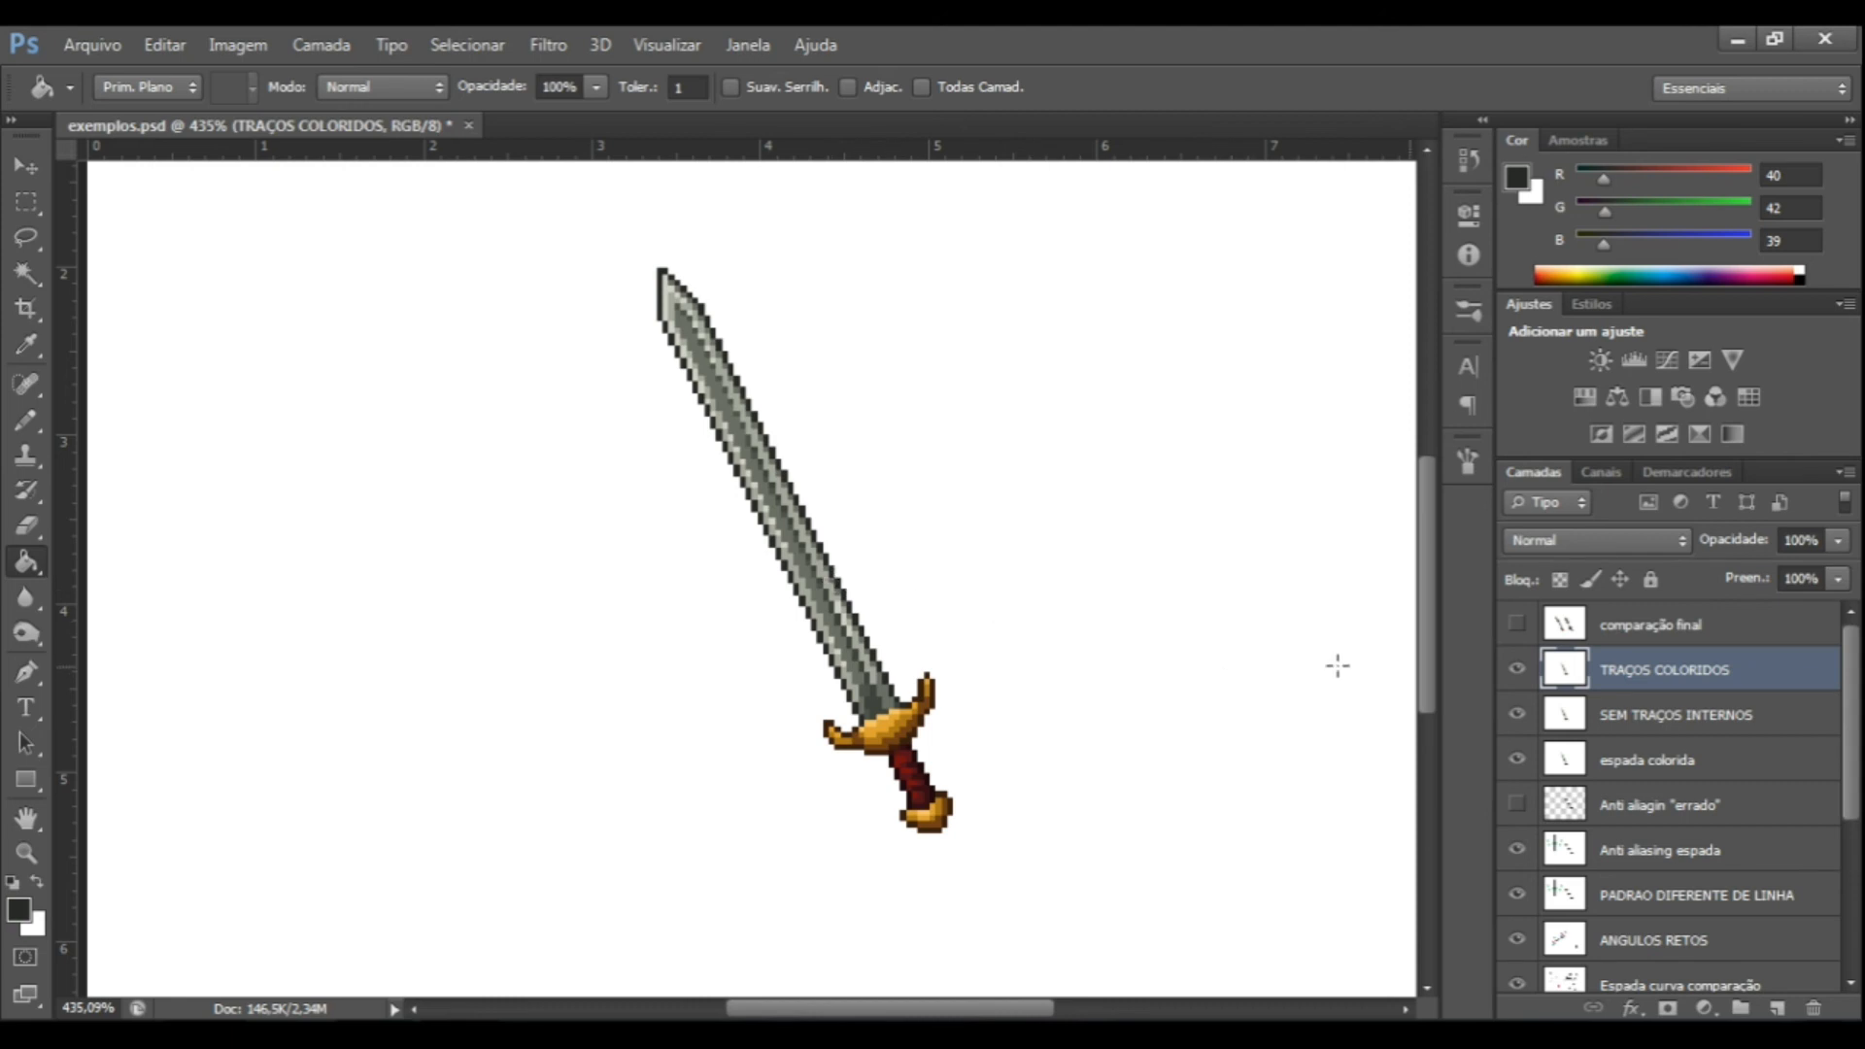
# Compare the full sword with and without the TRAÇOS COLORIDOS layer, and examine the colored outlines from blade to pommel.
pyautogui.click(1514, 680)
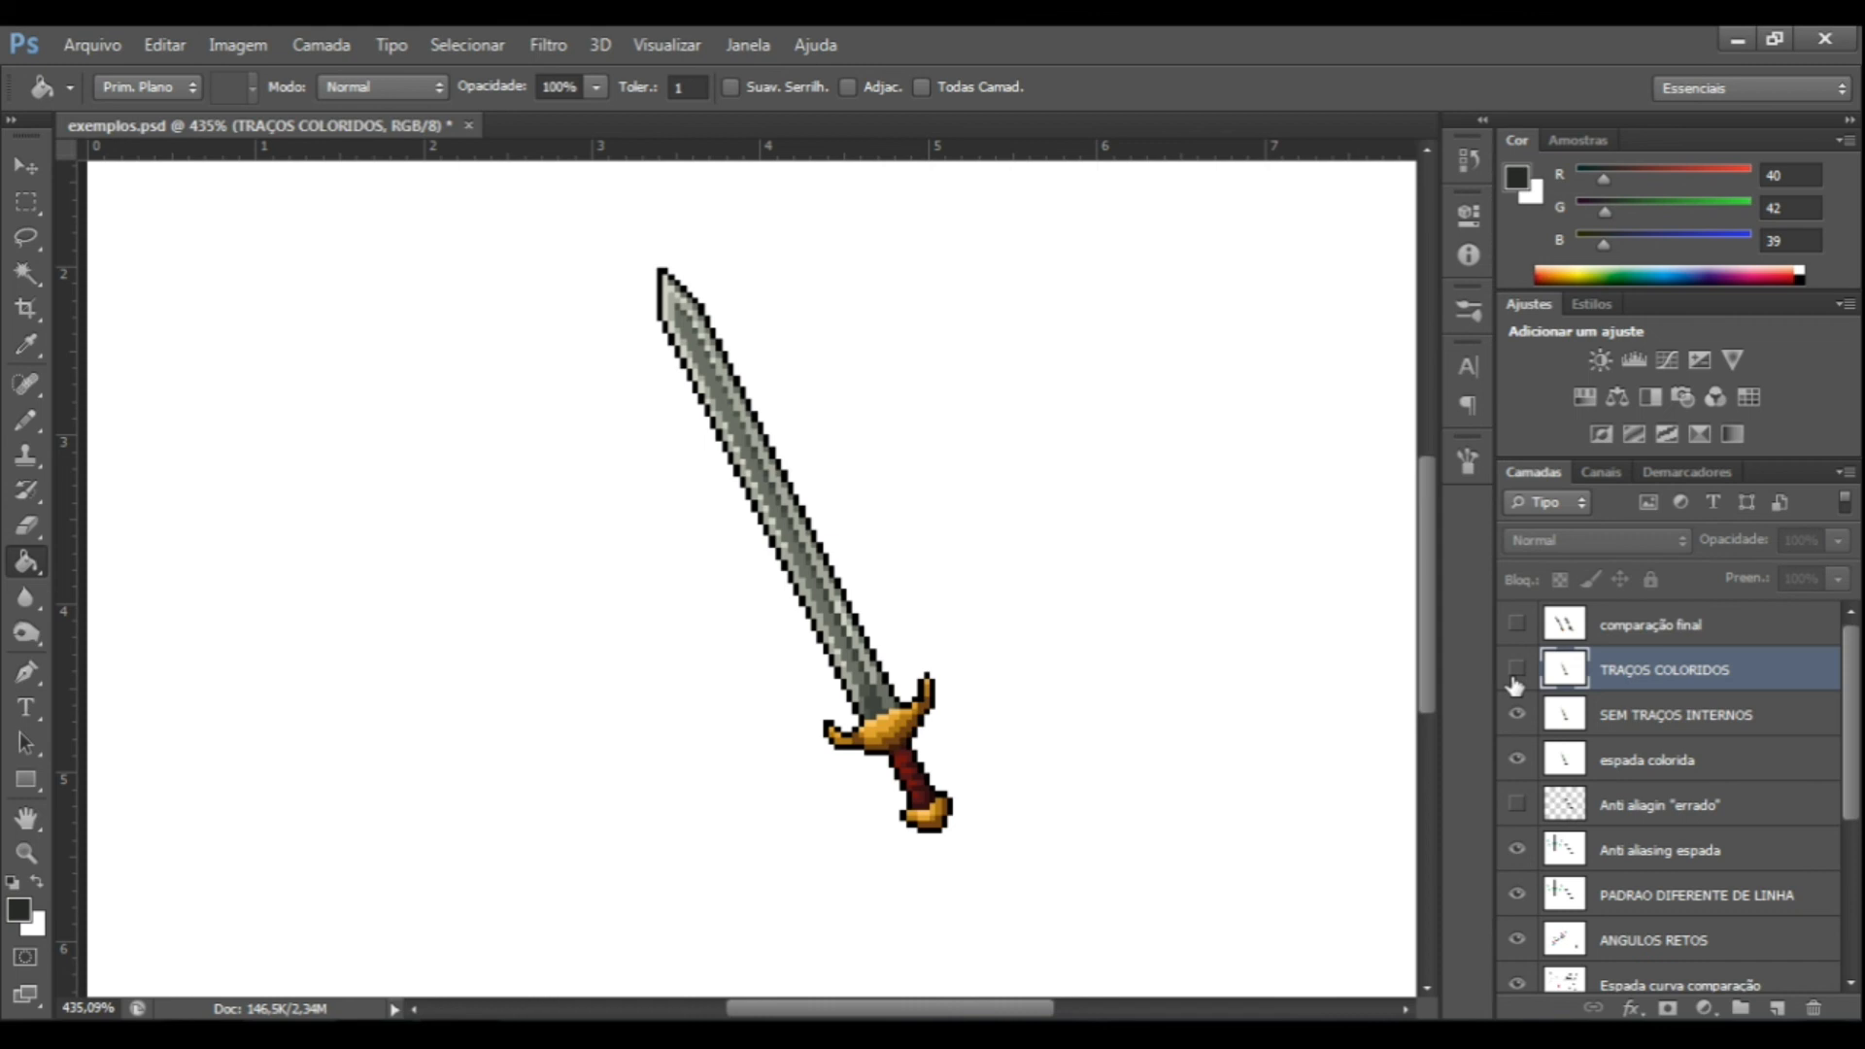
pyautogui.click(1517, 715)
pyautogui.click(1517, 715)
pyautogui.click(1516, 669)
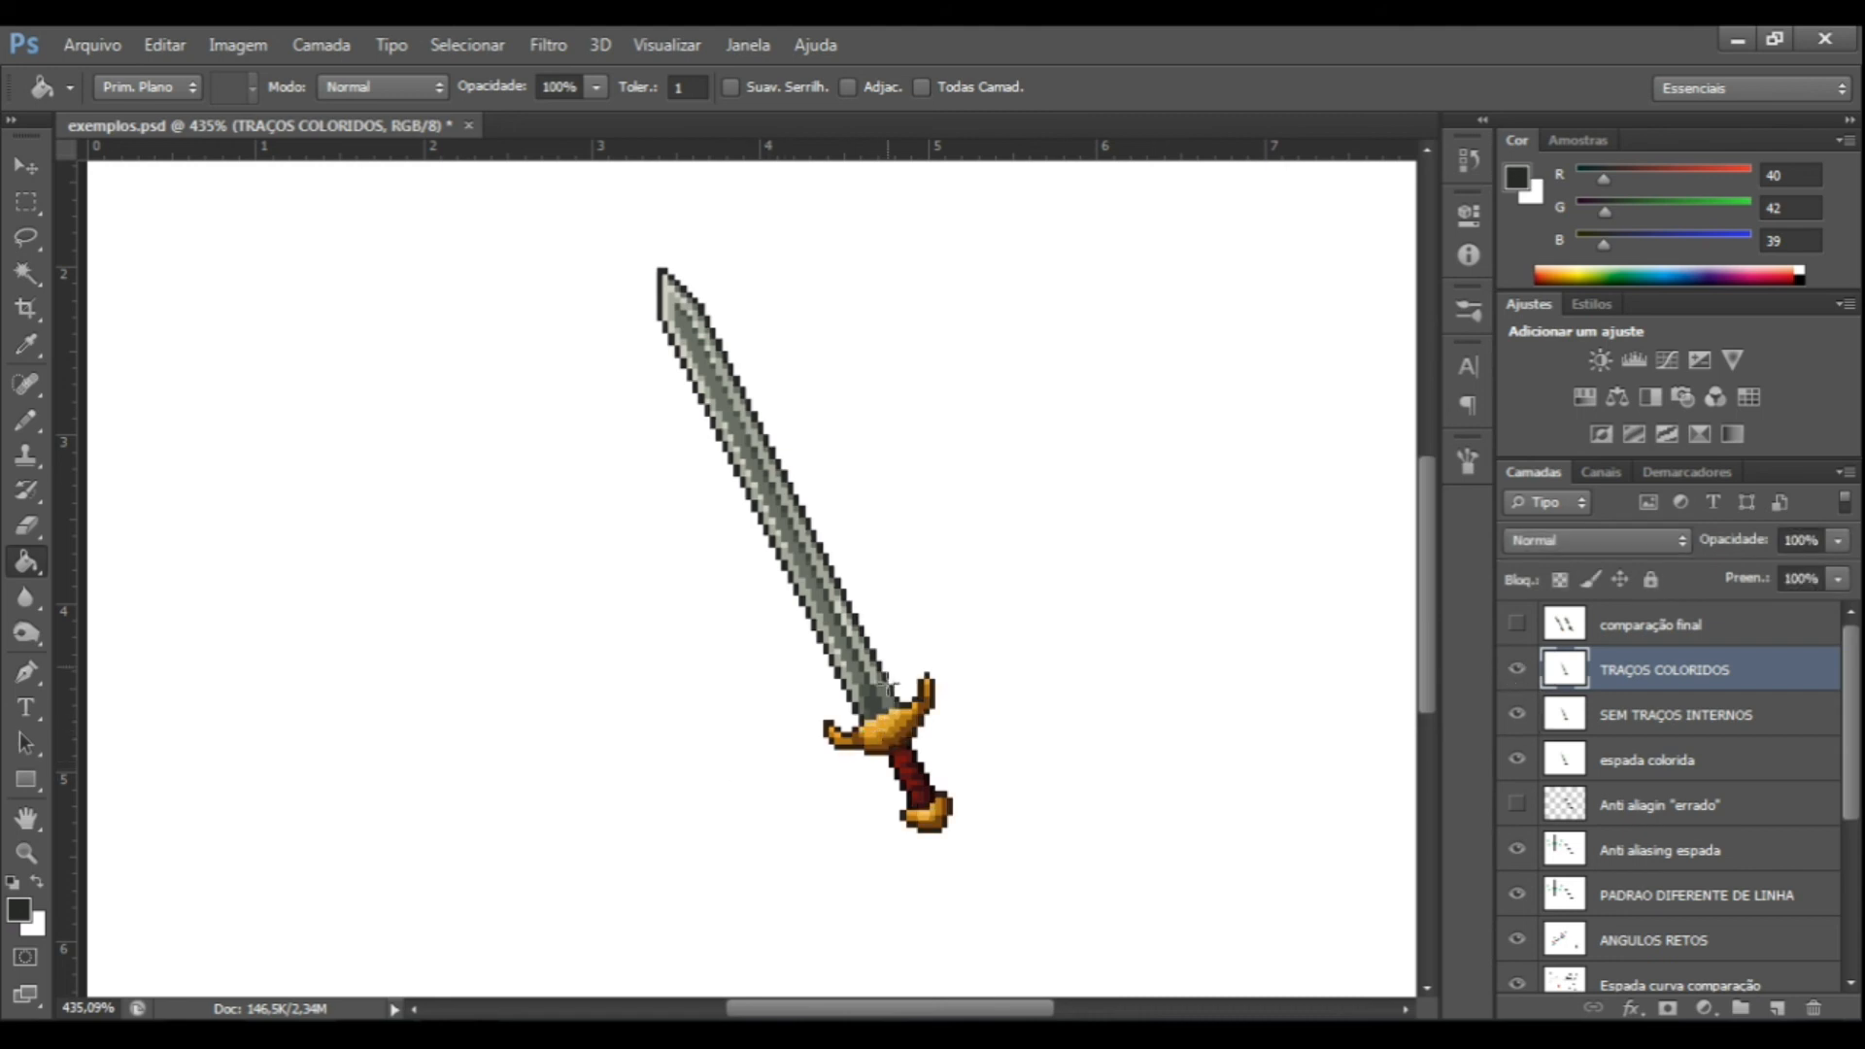
pyautogui.scroll(3, 874, 631)
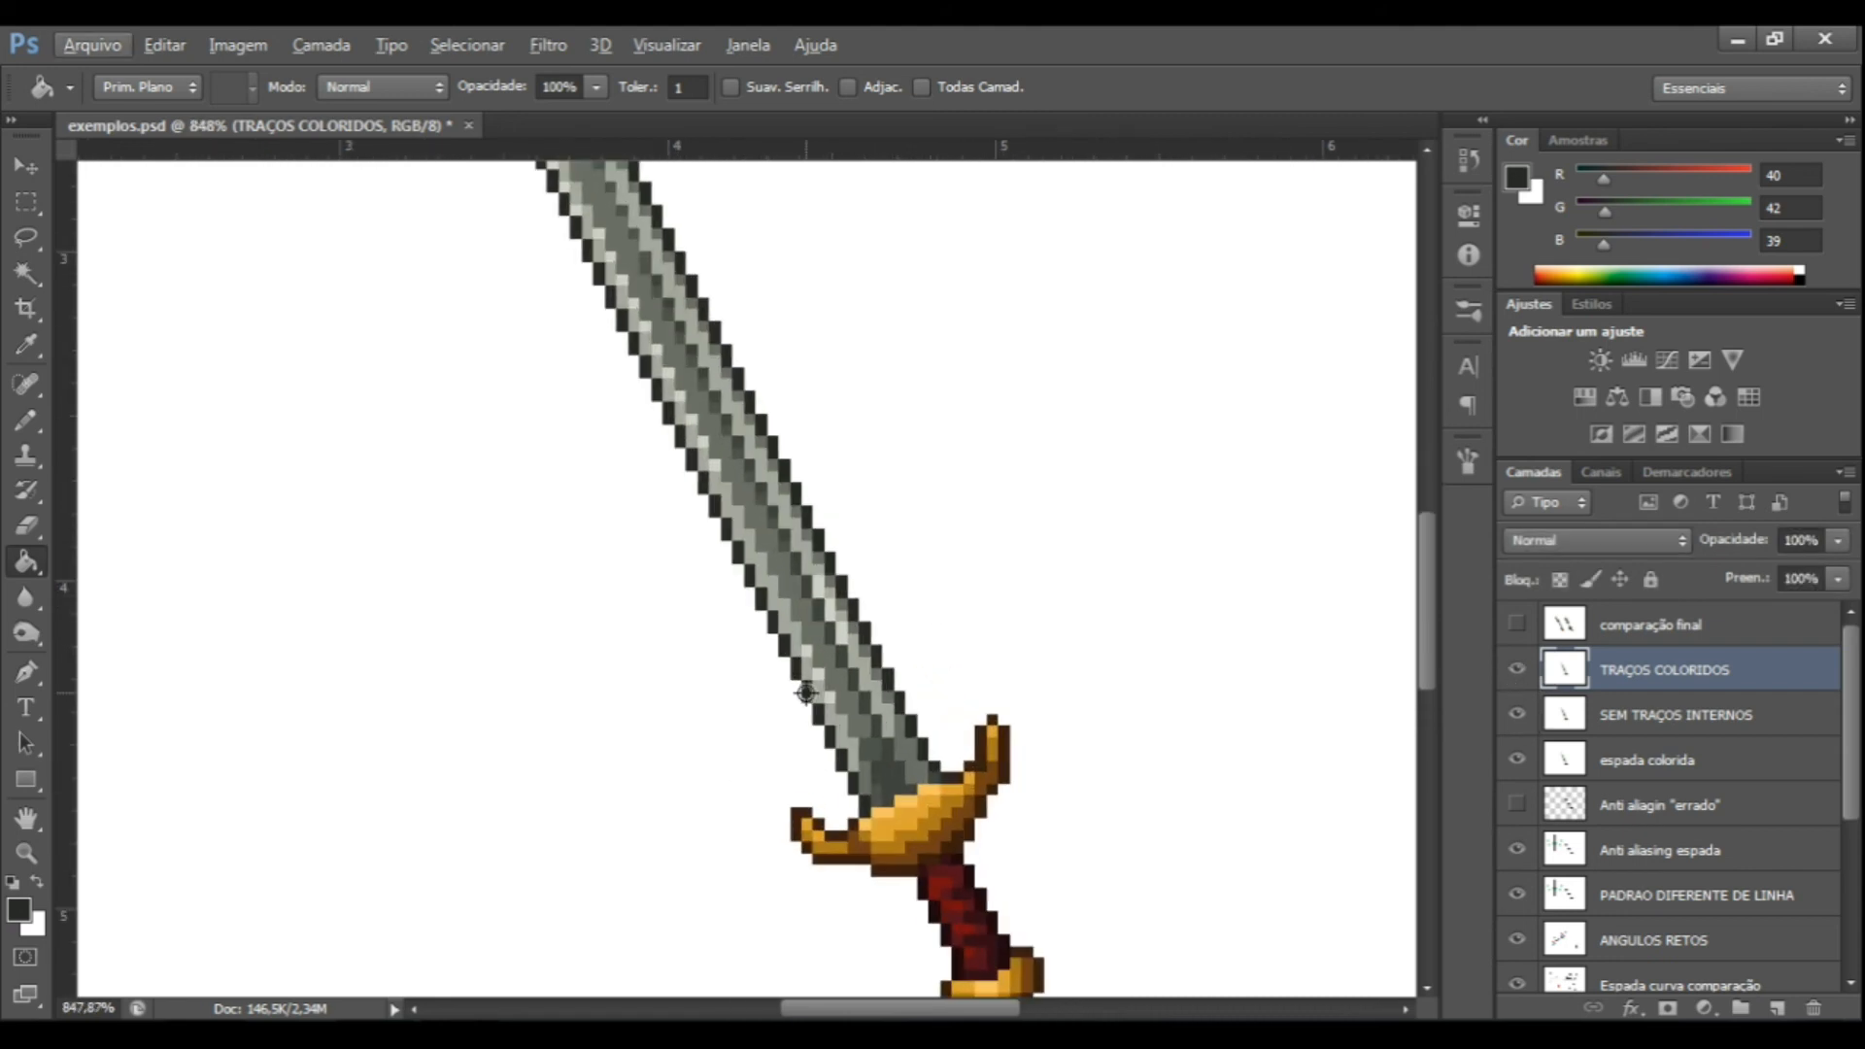
pyautogui.scroll(-3, 806, 693)
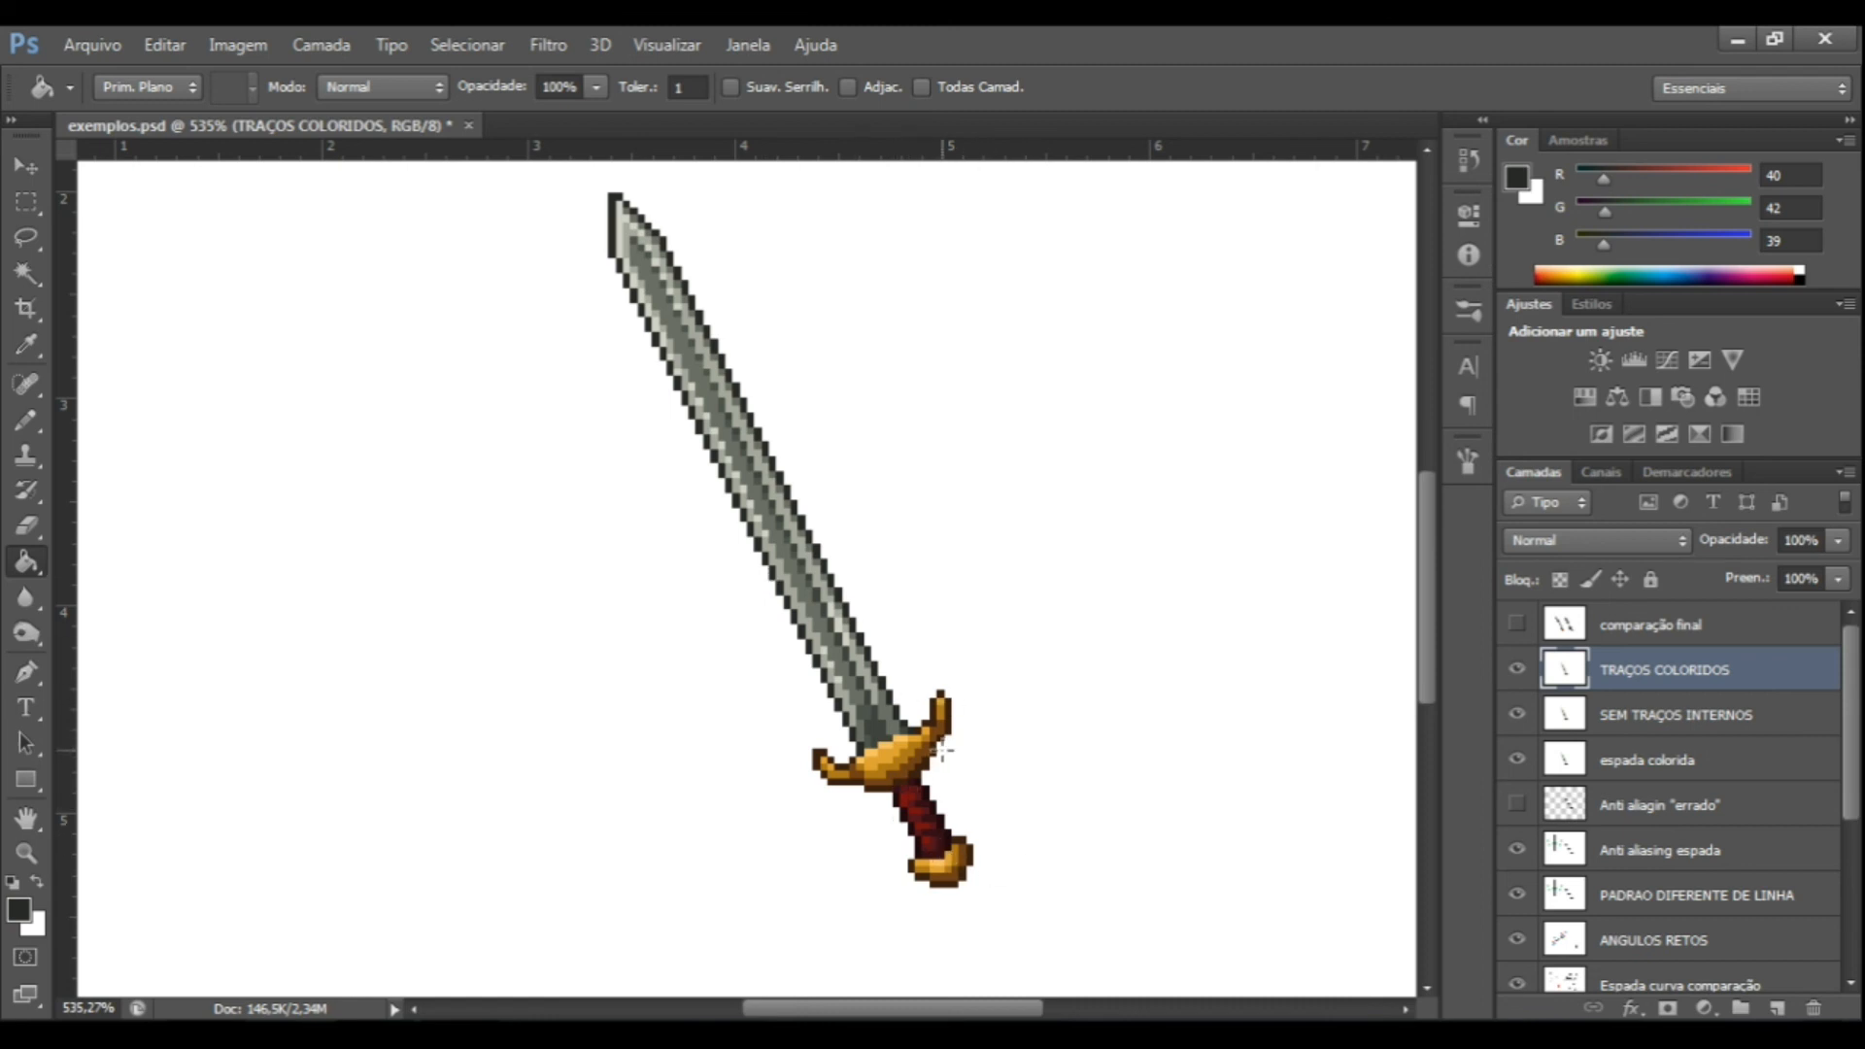
pyautogui.scroll(3, 892, 859)
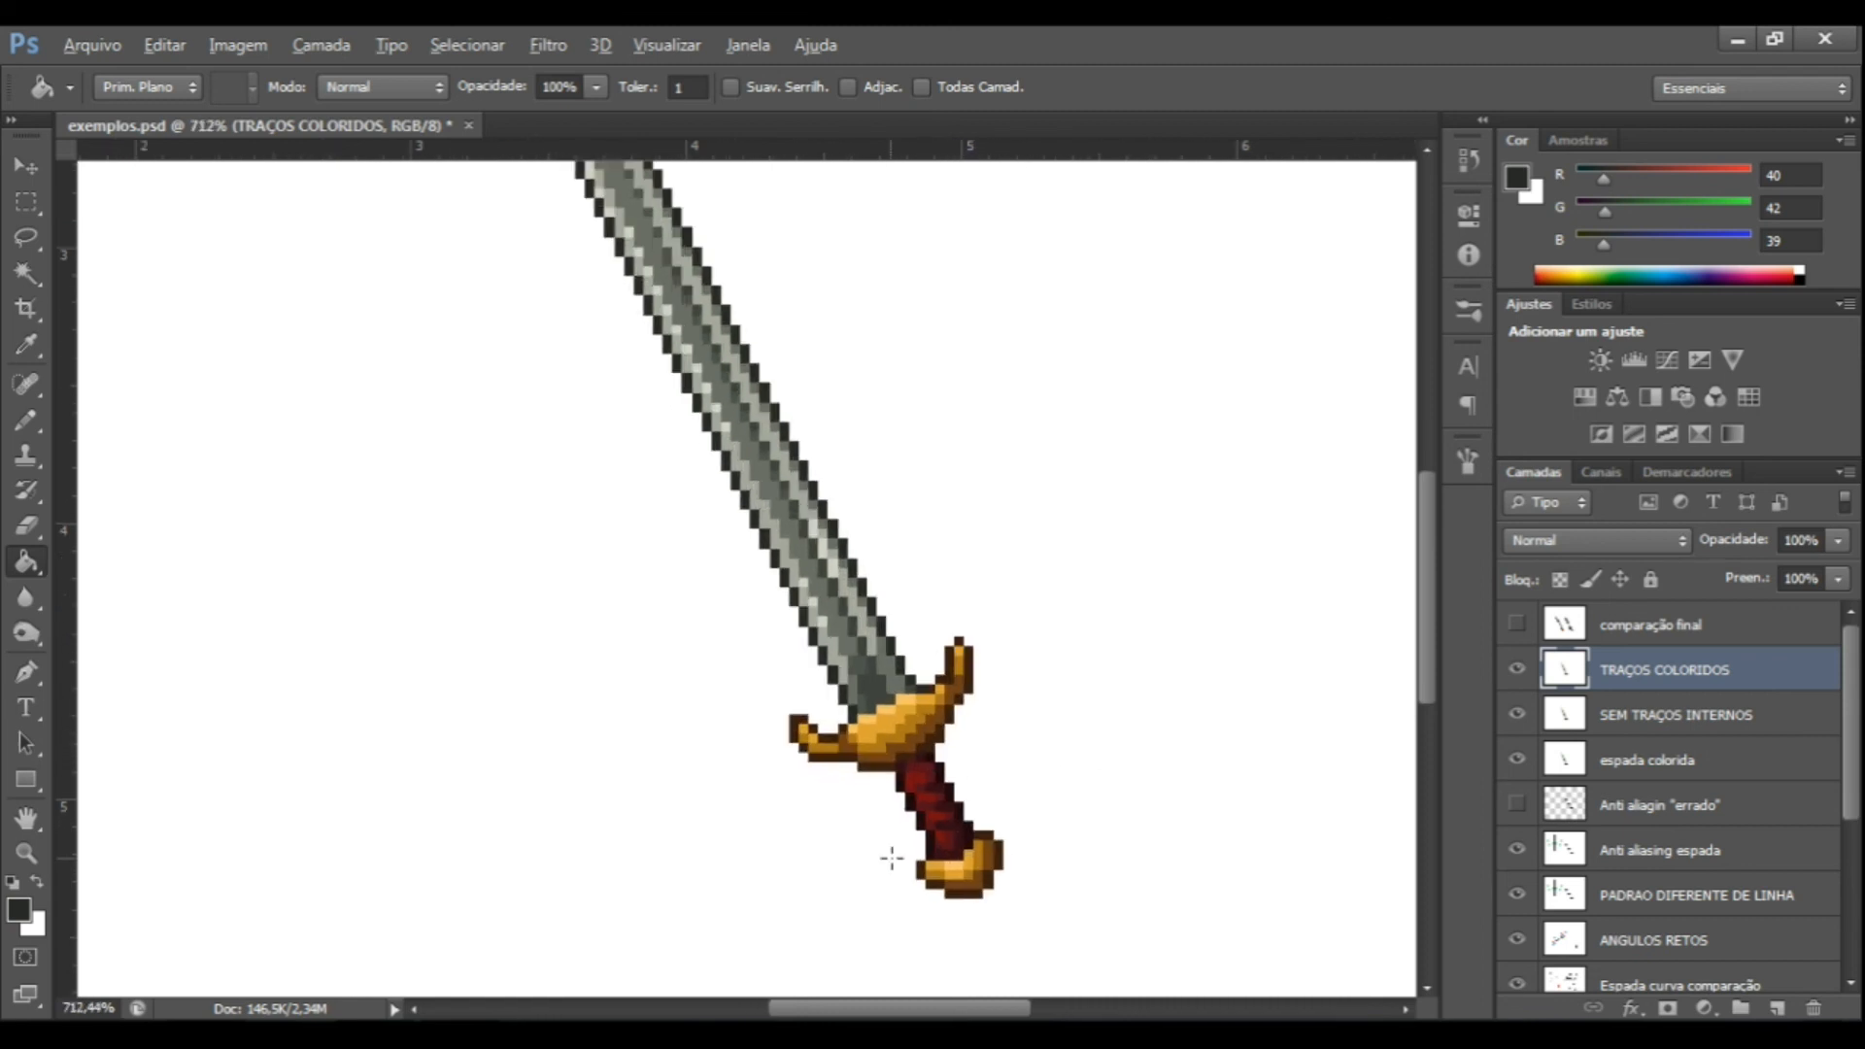
pyautogui.scroll(2, 972, 826)
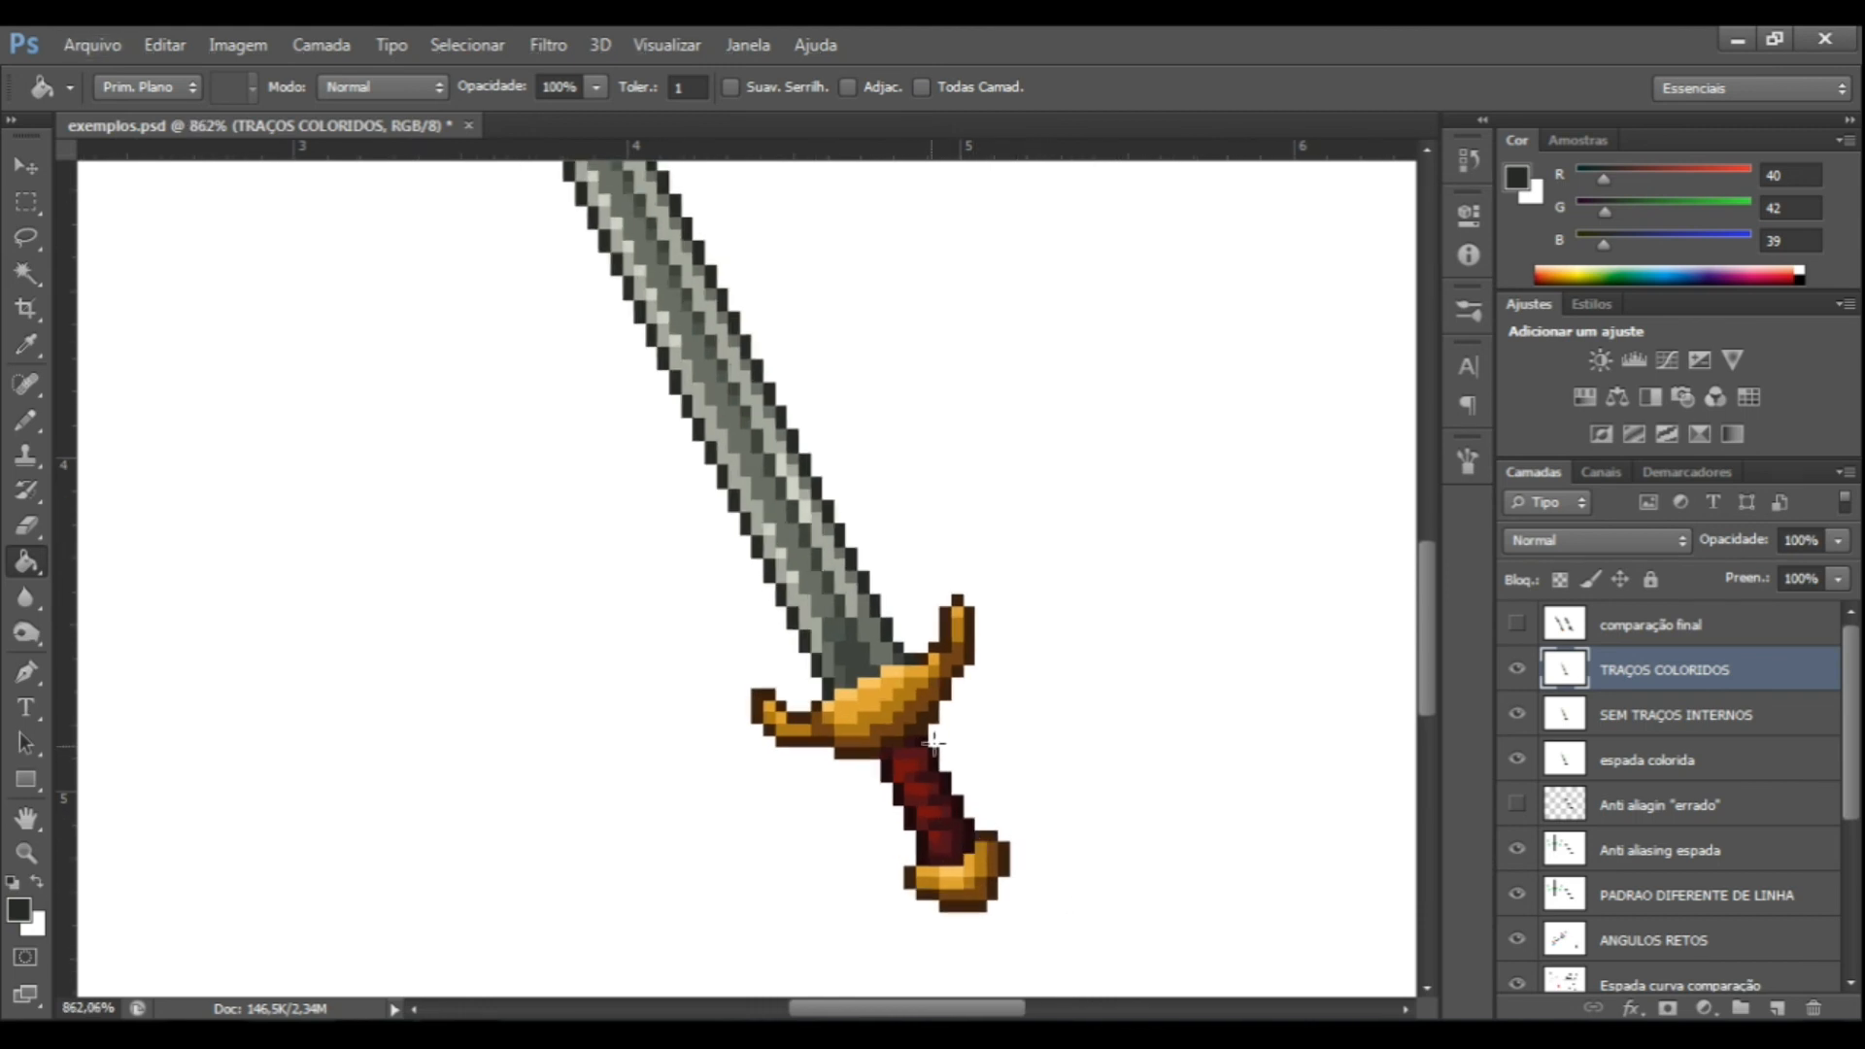
# Set the foreground color to black (000000) and fill the brown outline of the golden guard and pommel with it.
pyautogui.scroll(4, 934, 743)
pyautogui.click(1518, 179)
pyautogui.click(1529, 320)
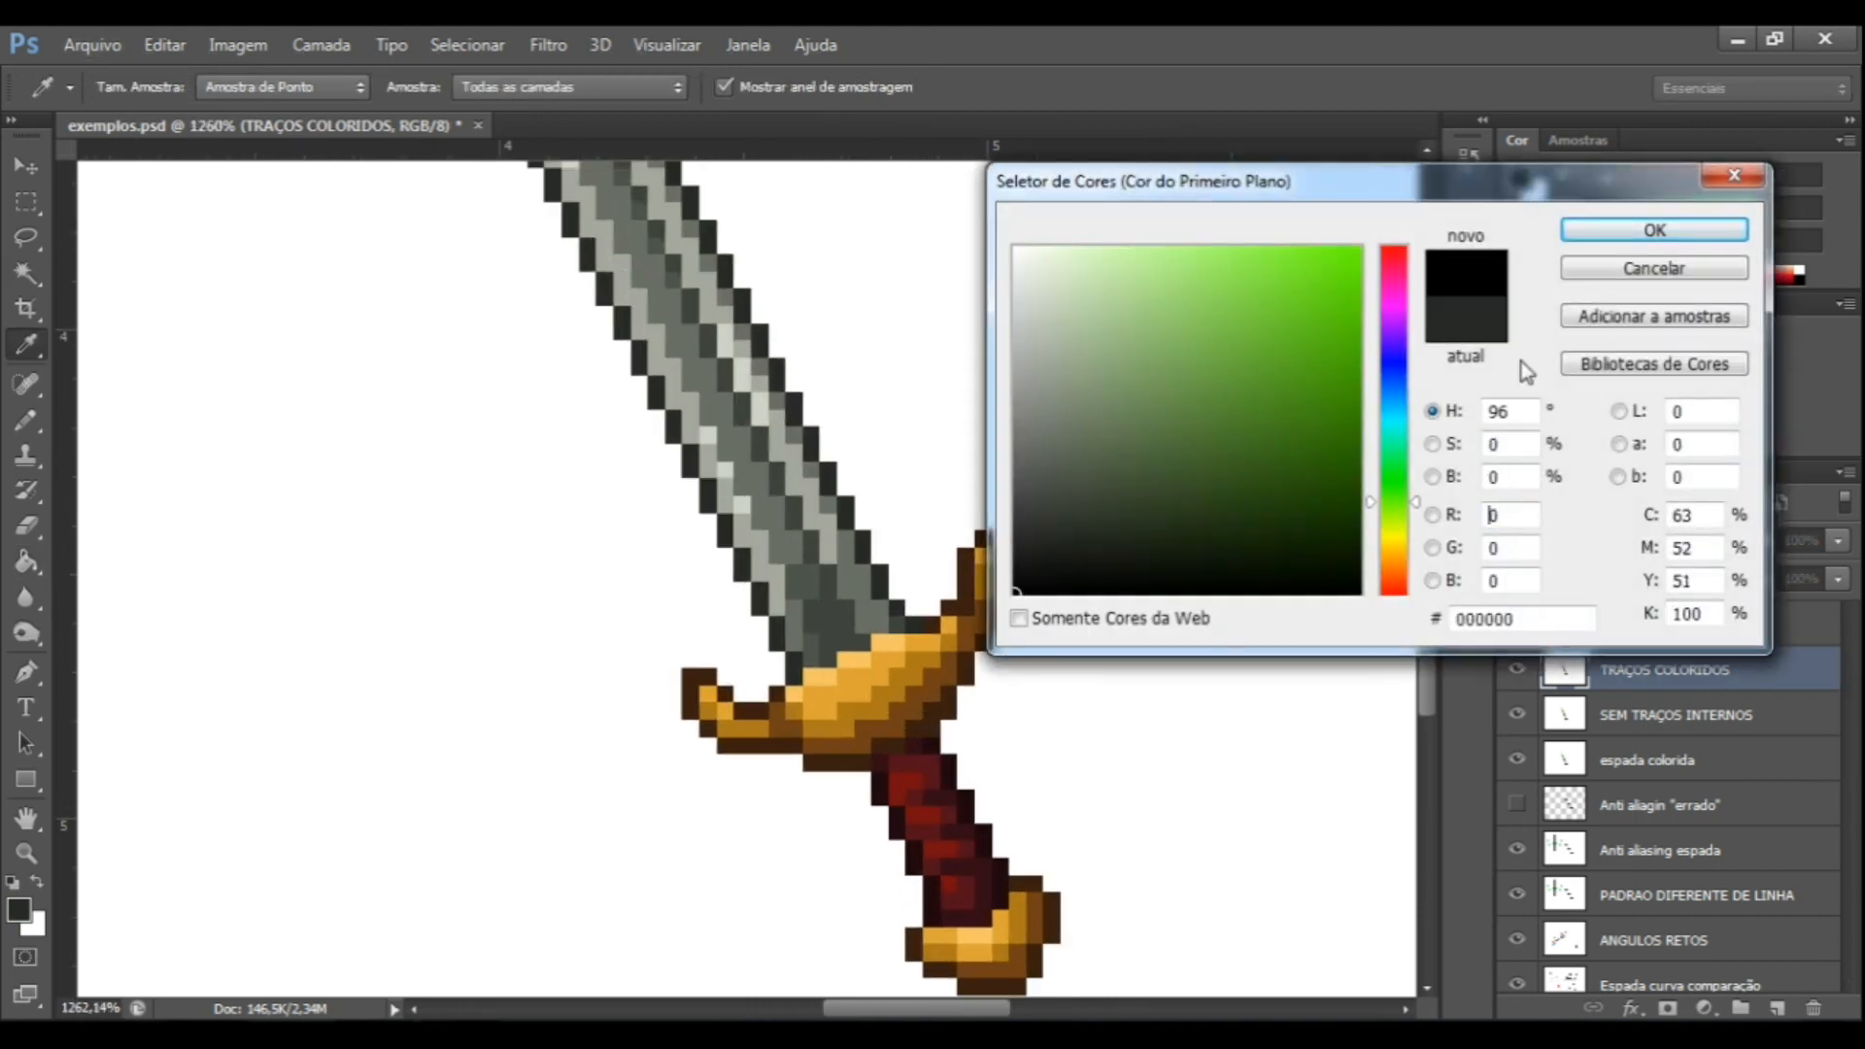
pyautogui.click(1654, 230)
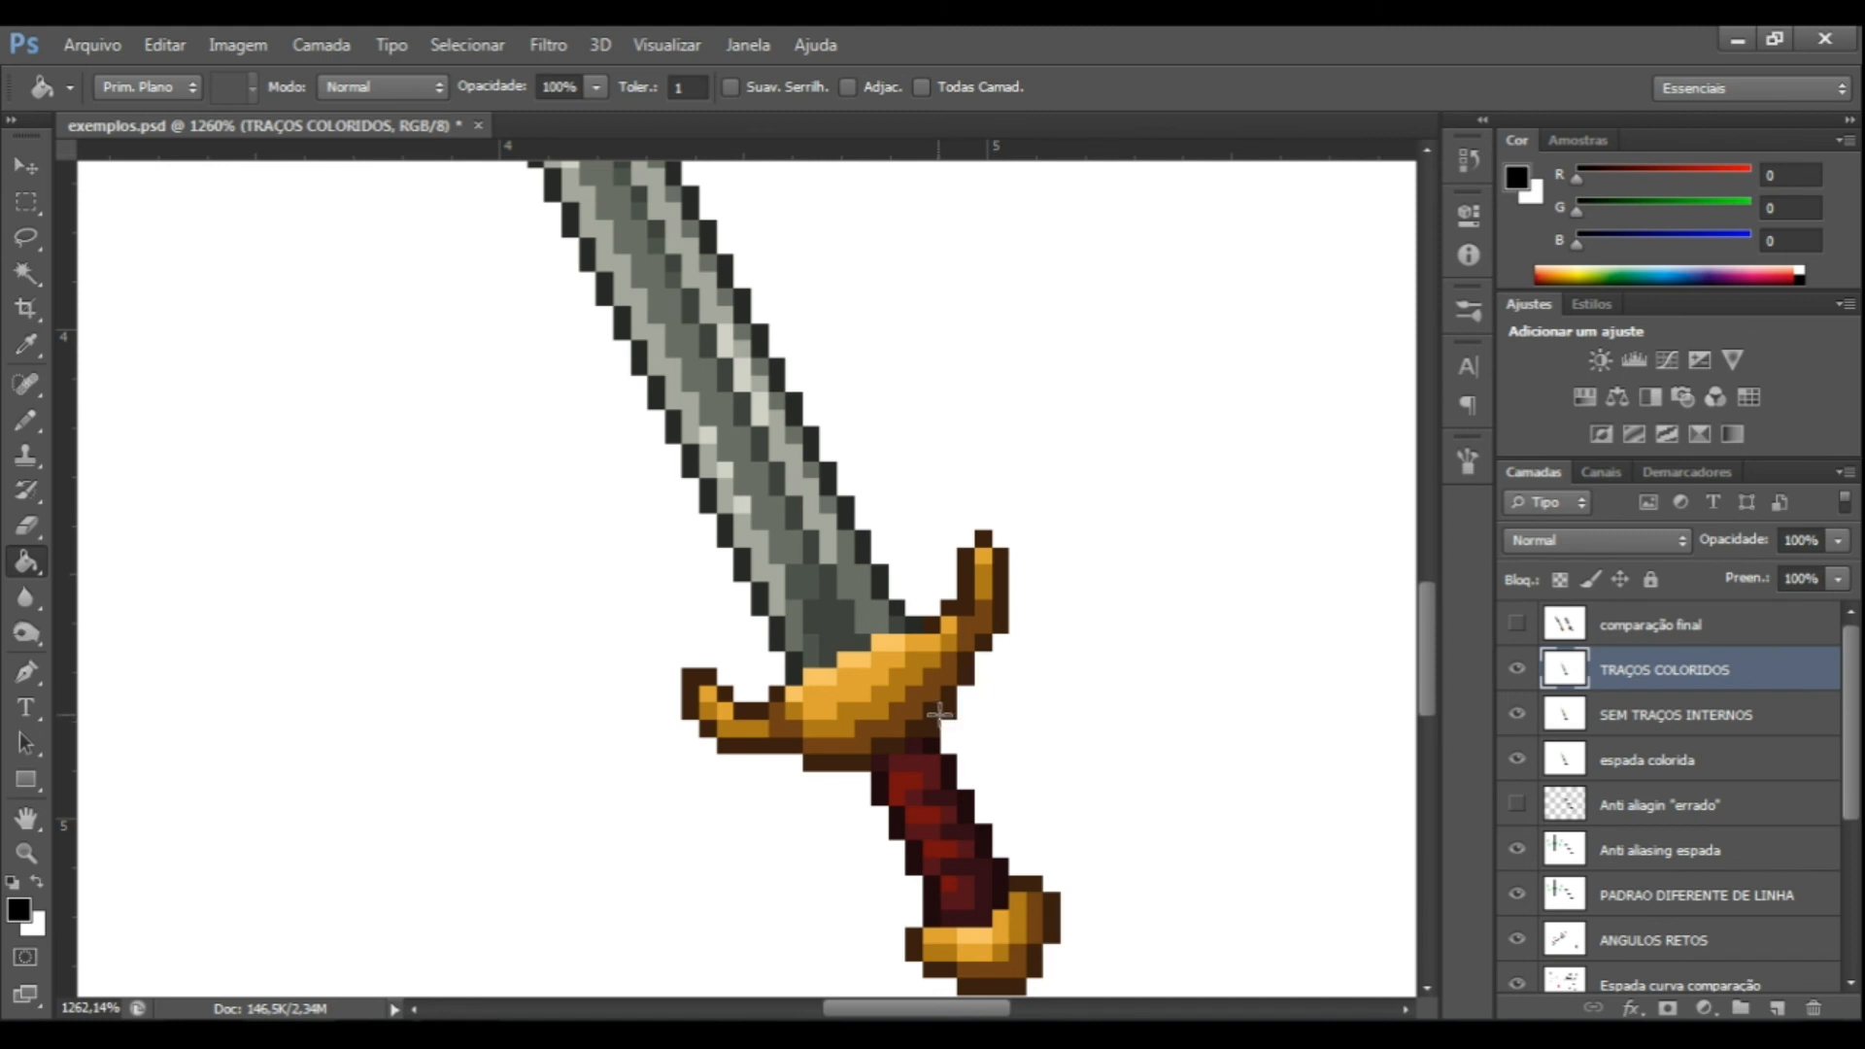
pyautogui.click(939, 714)
pyautogui.scroll(-10, 996, 641)
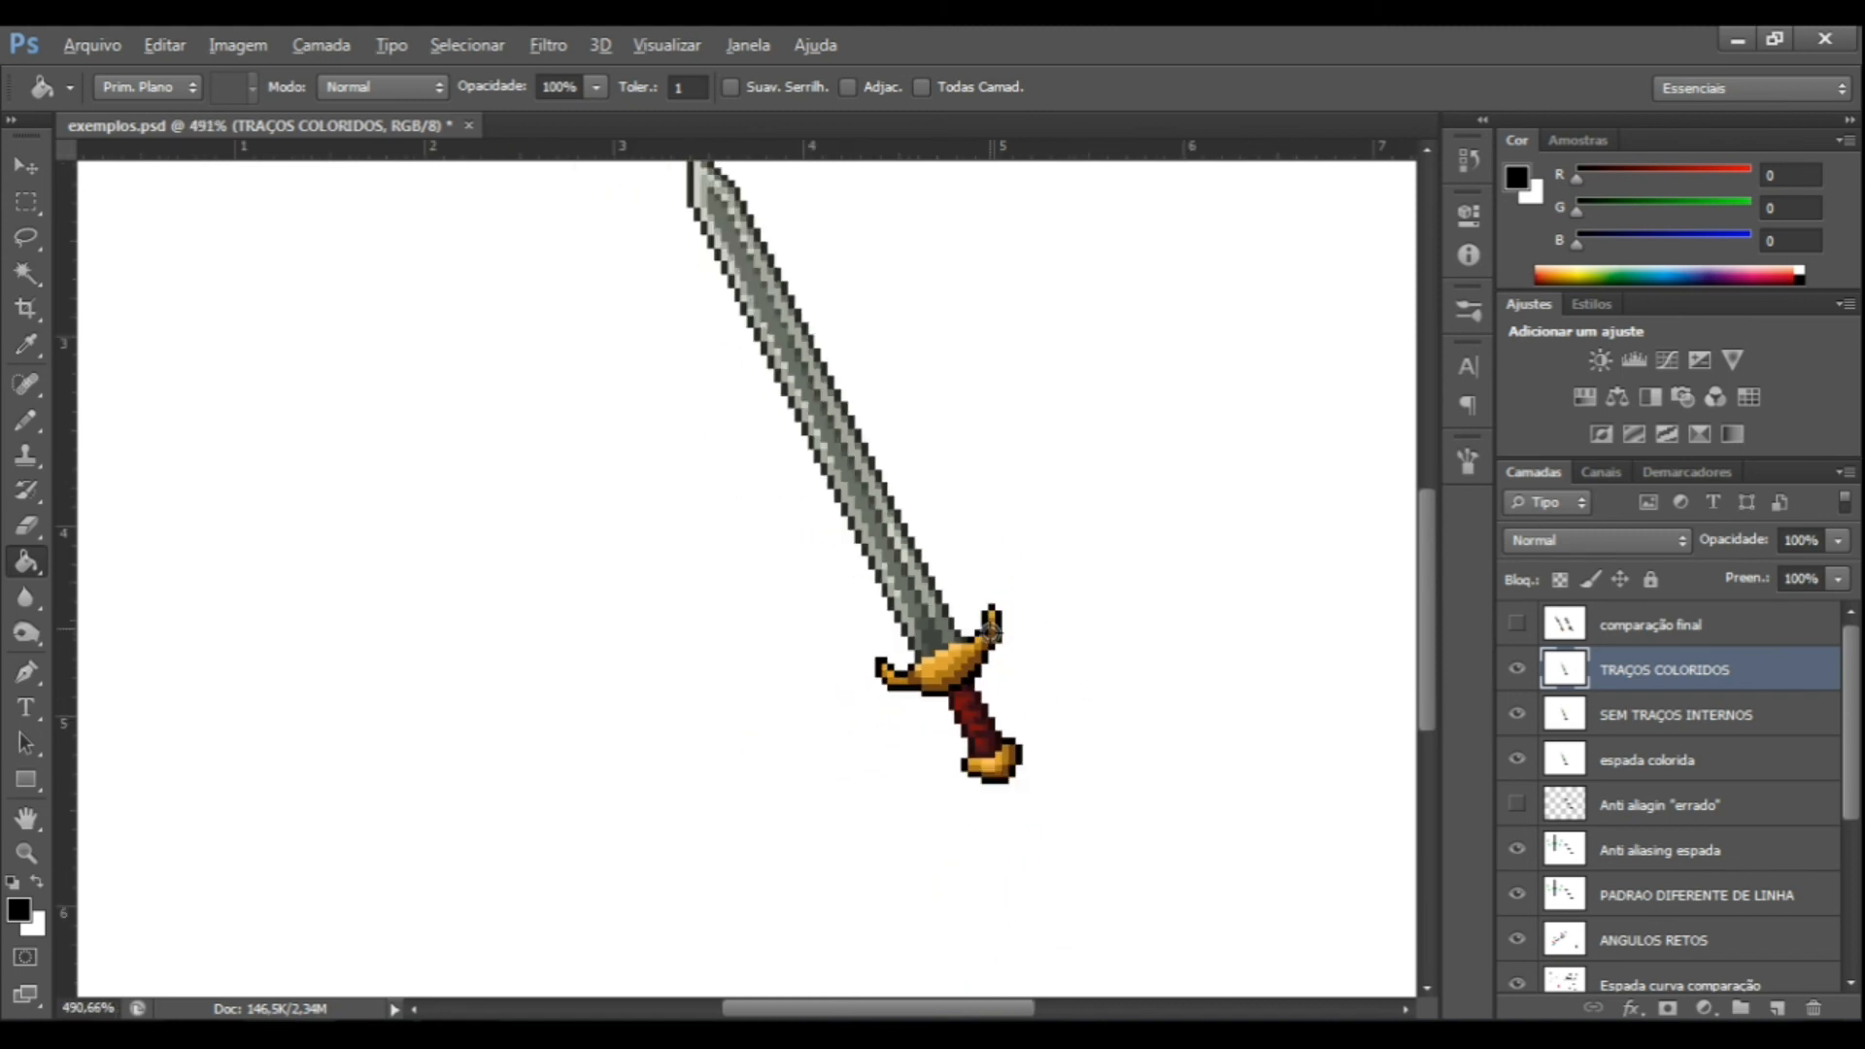
# Show the comparação final layer and compare the two finished swords side by side.
pyautogui.scroll(-3, 1064, 675)
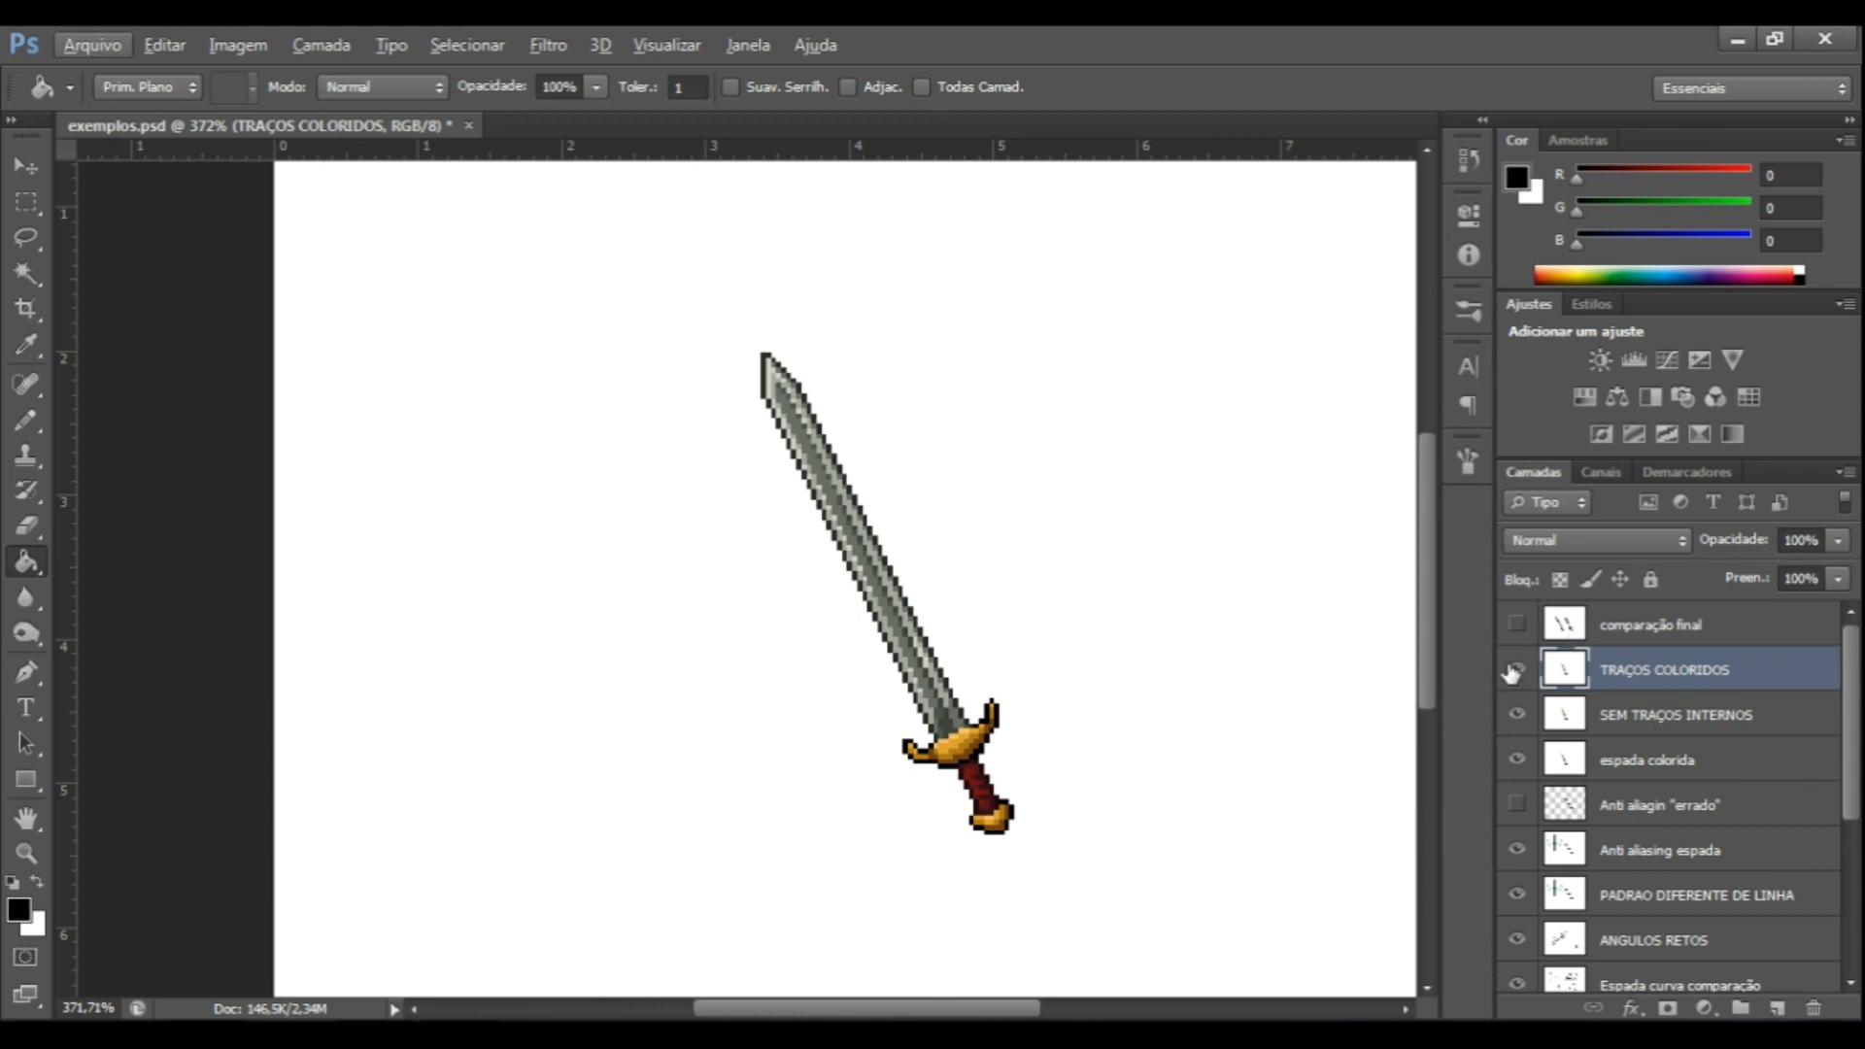
pyautogui.click(1516, 625)
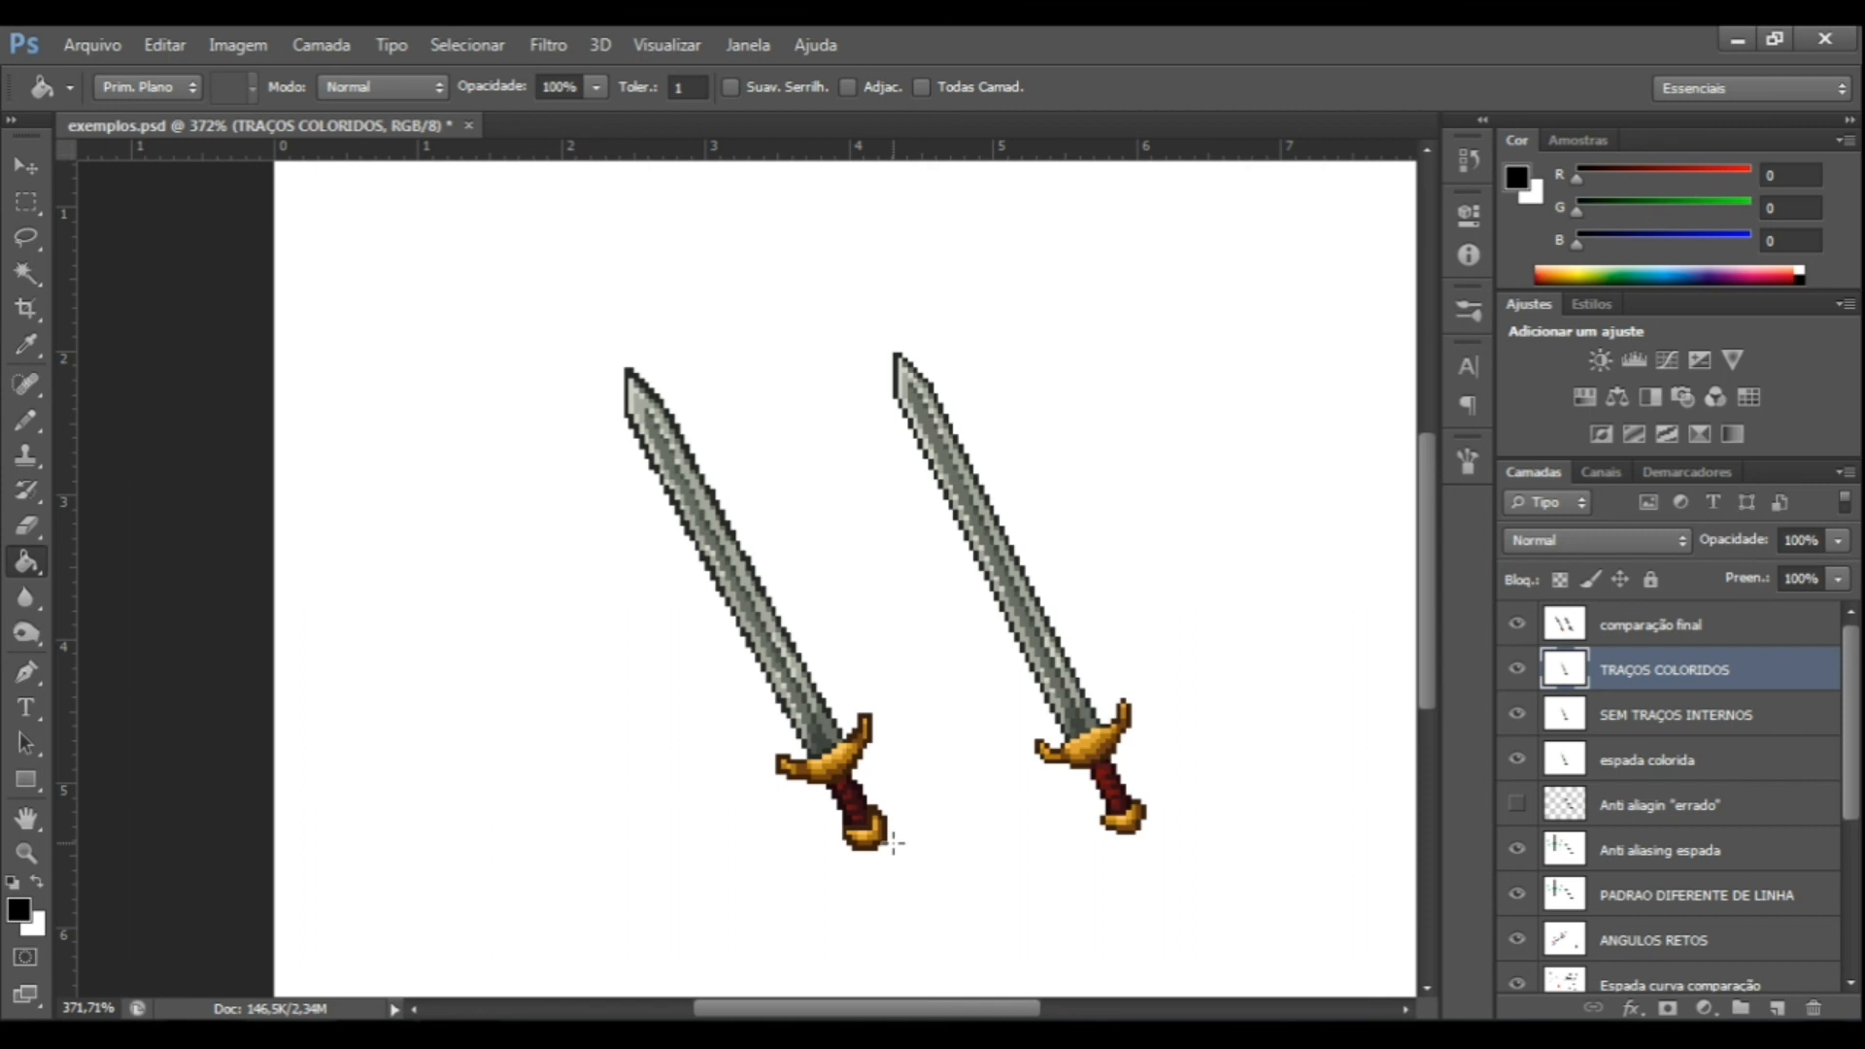
pyautogui.hscroll(2, 962, 706)
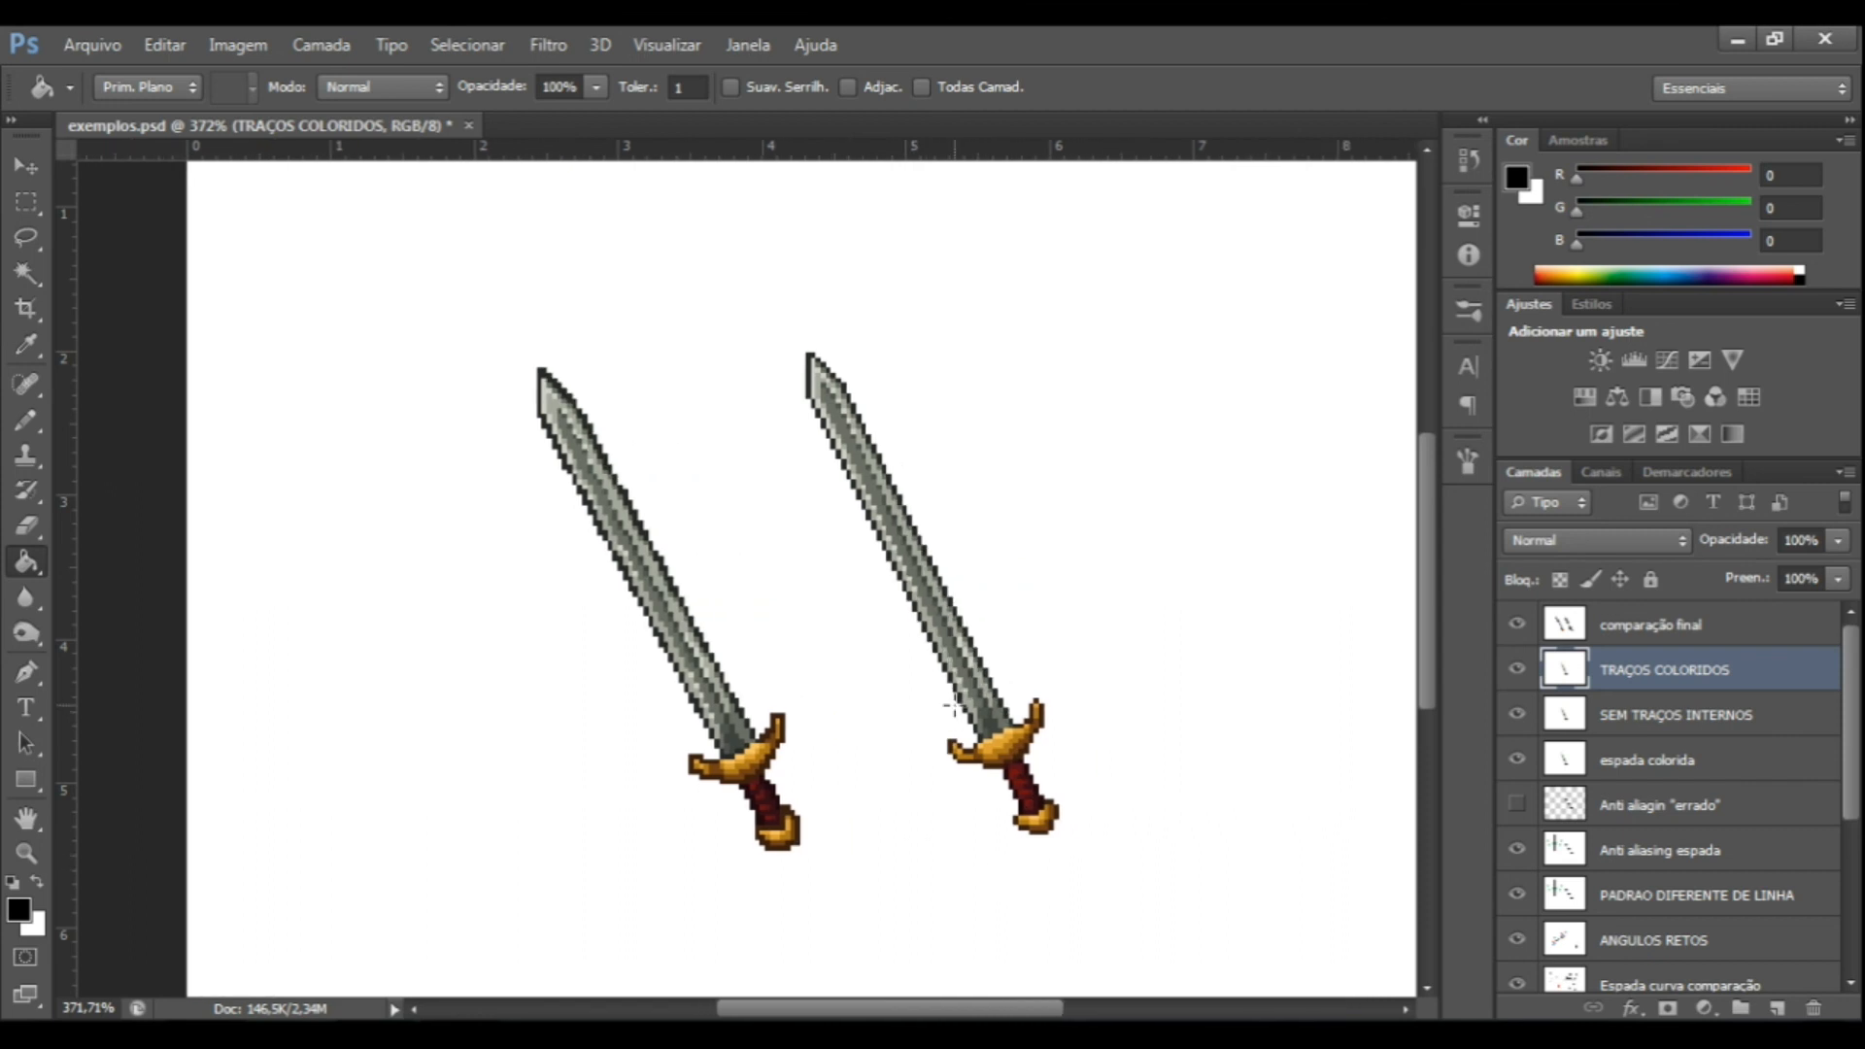